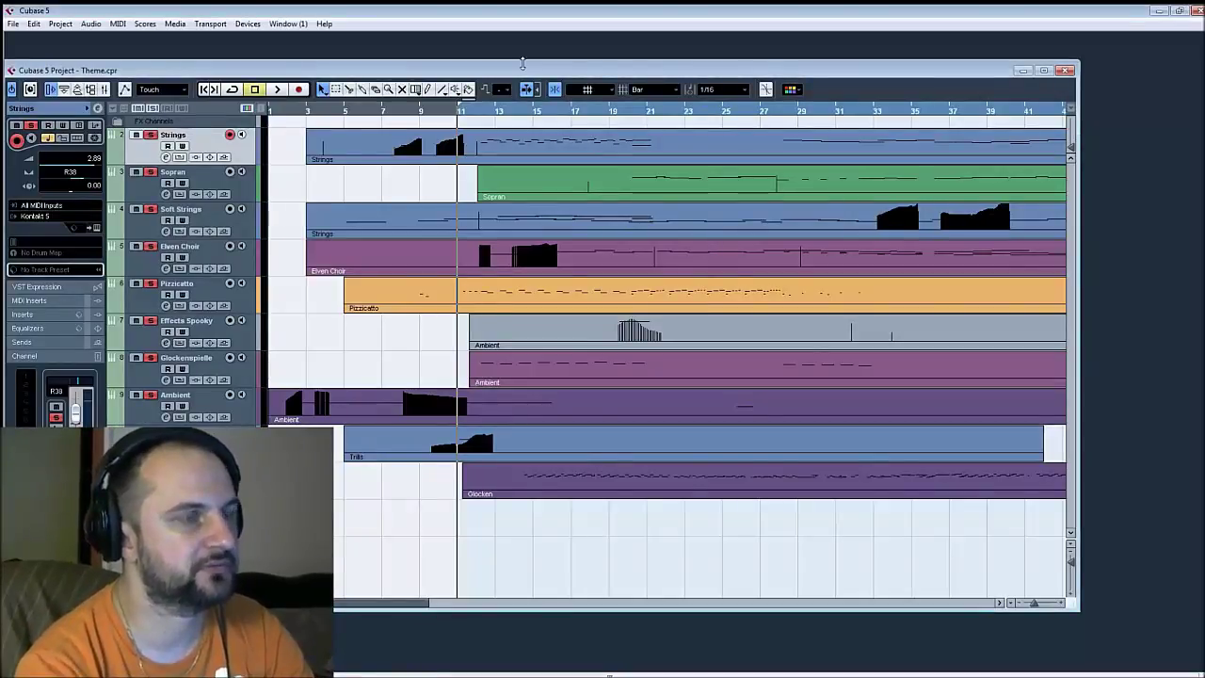
Play the arrangement from bar 11 to about bar 71, selecting the Sopran, Soft Strings, Elven Choir, Pizzicatto, Effects Spooky and Strings tracks in turn
{"action": "key", "text": "space"}
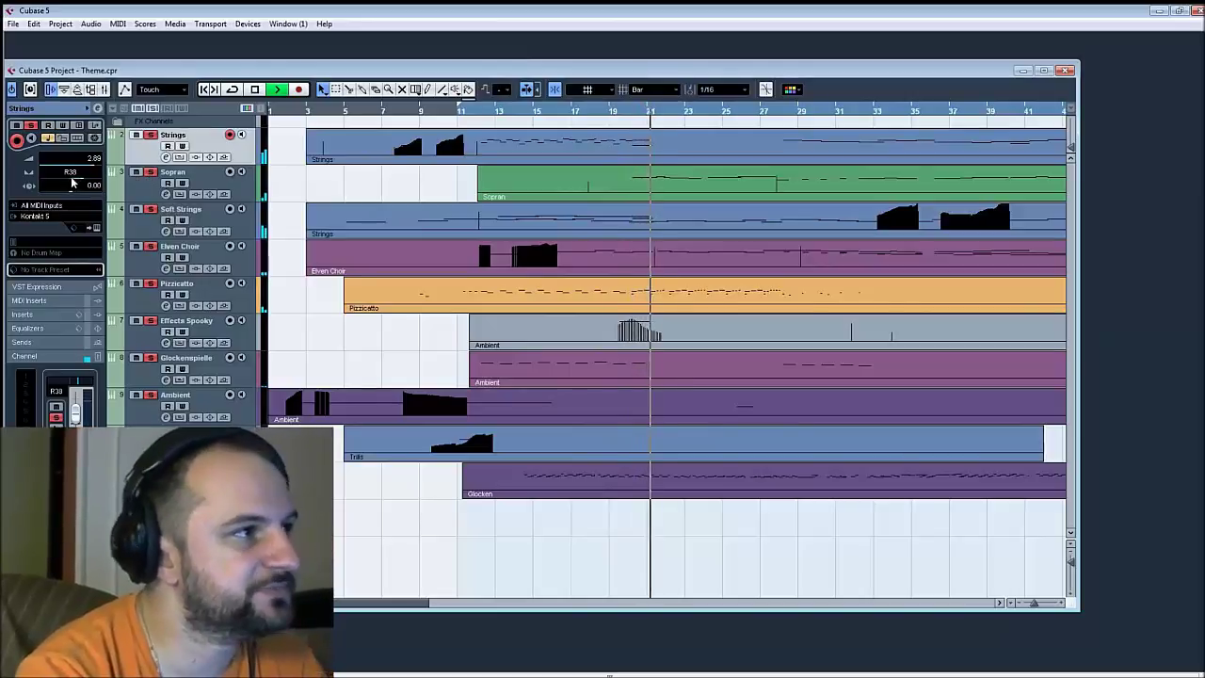
{"action": "left_click", "coordinate": [141, 191]}
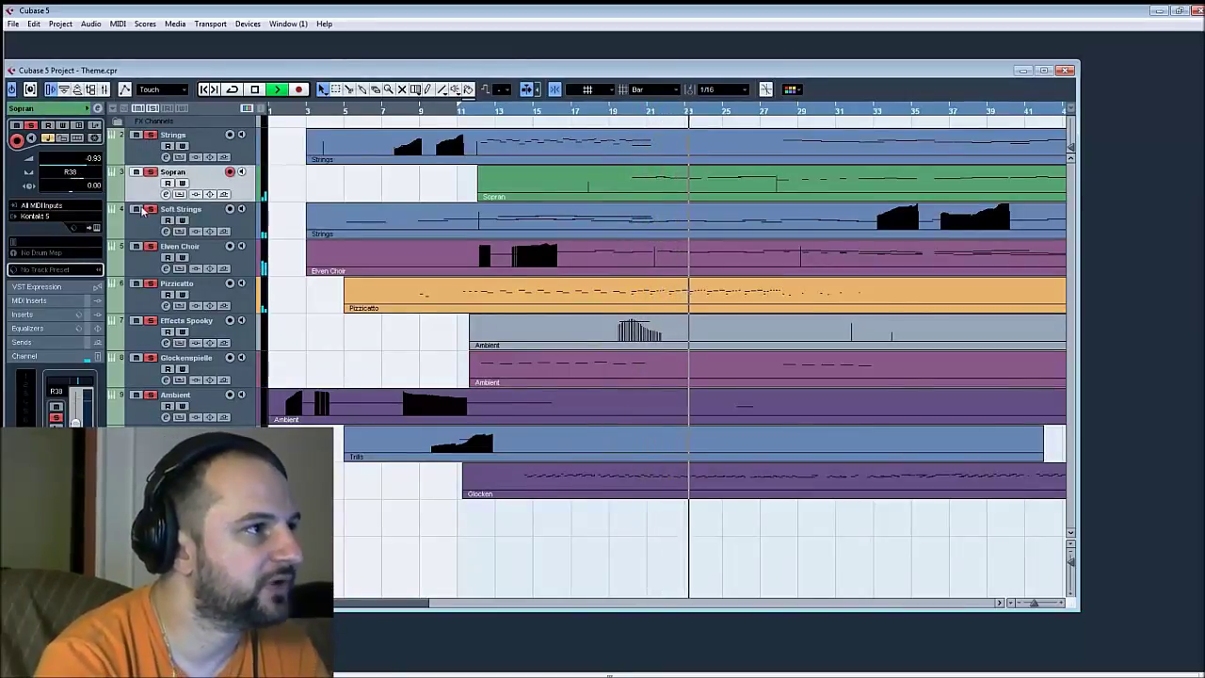
{"action": "left_click", "coordinate": [147, 228]}
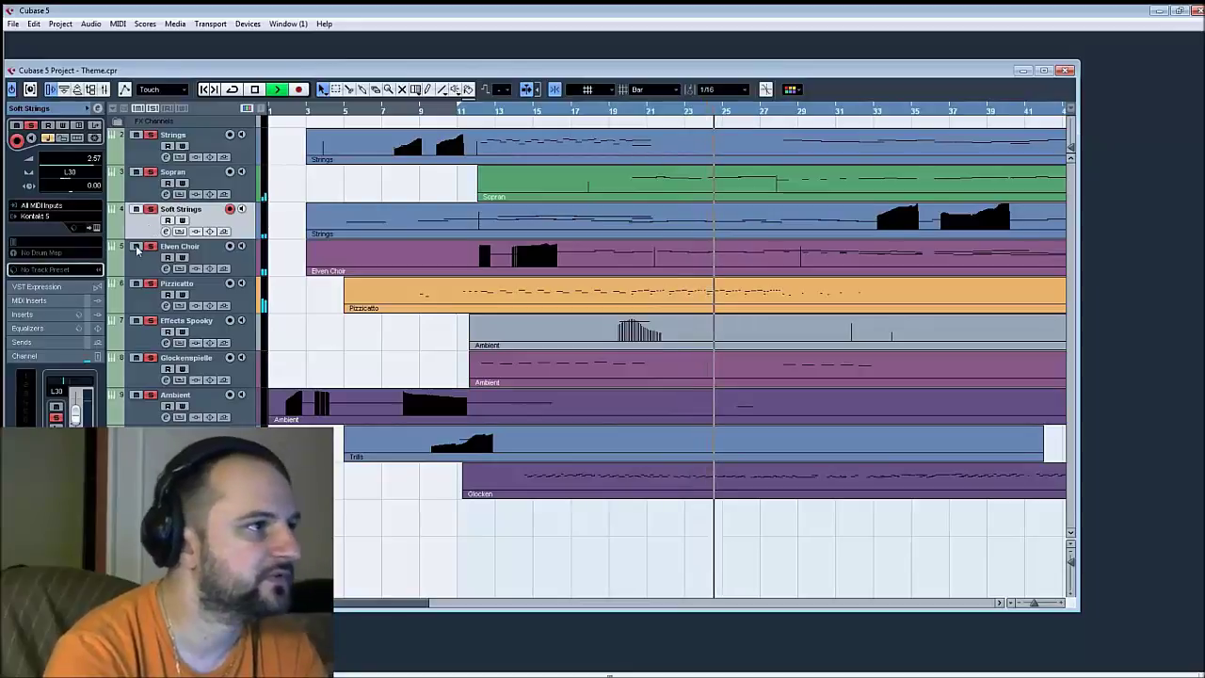
{"action": "left_click", "coordinate": [143, 265]}
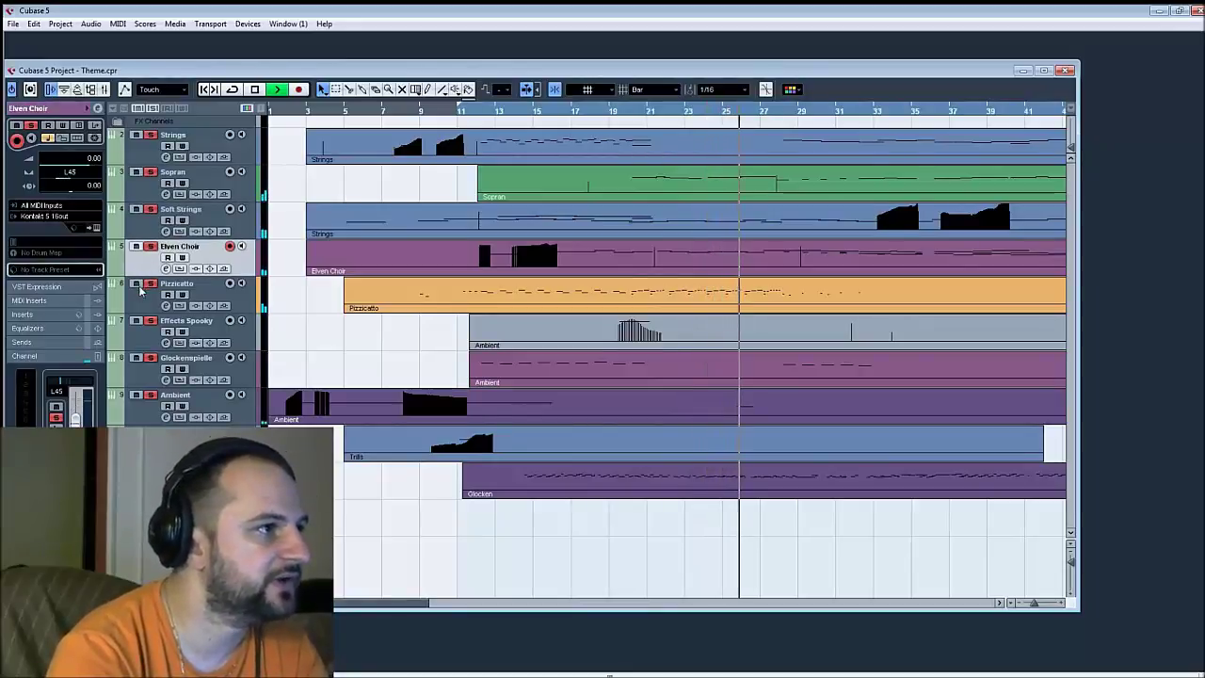
{"action": "left_click", "coordinate": [140, 299]}
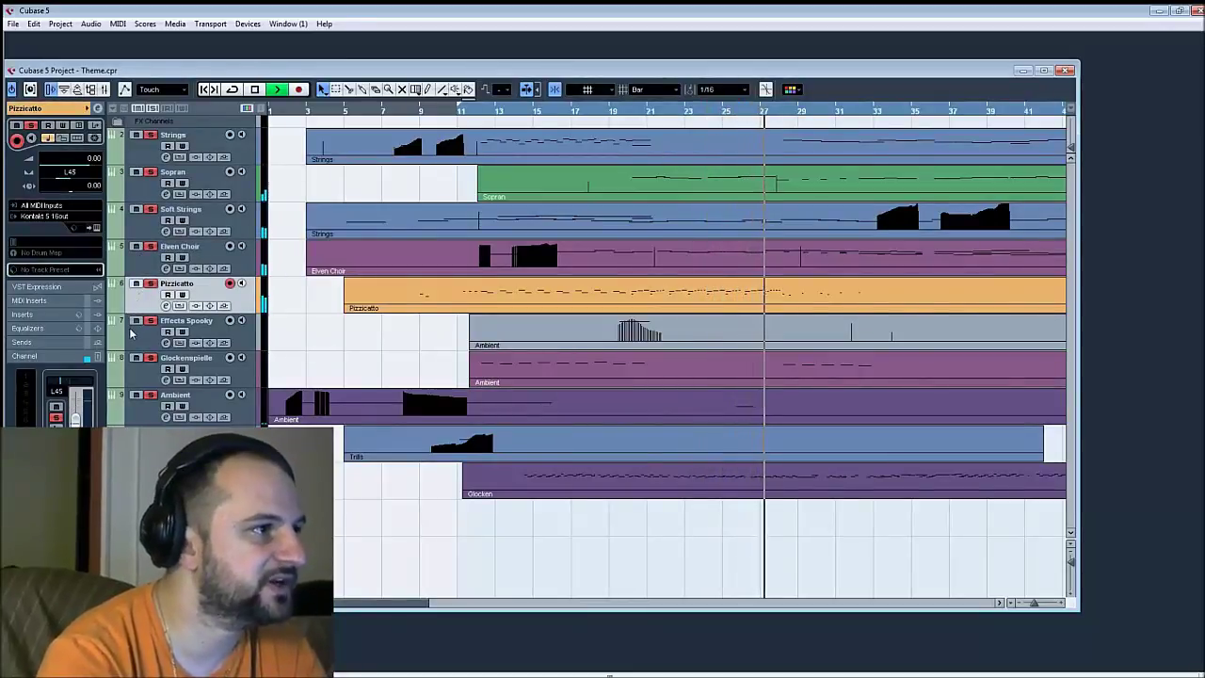
{"action": "left_click", "coordinate": [143, 334]}
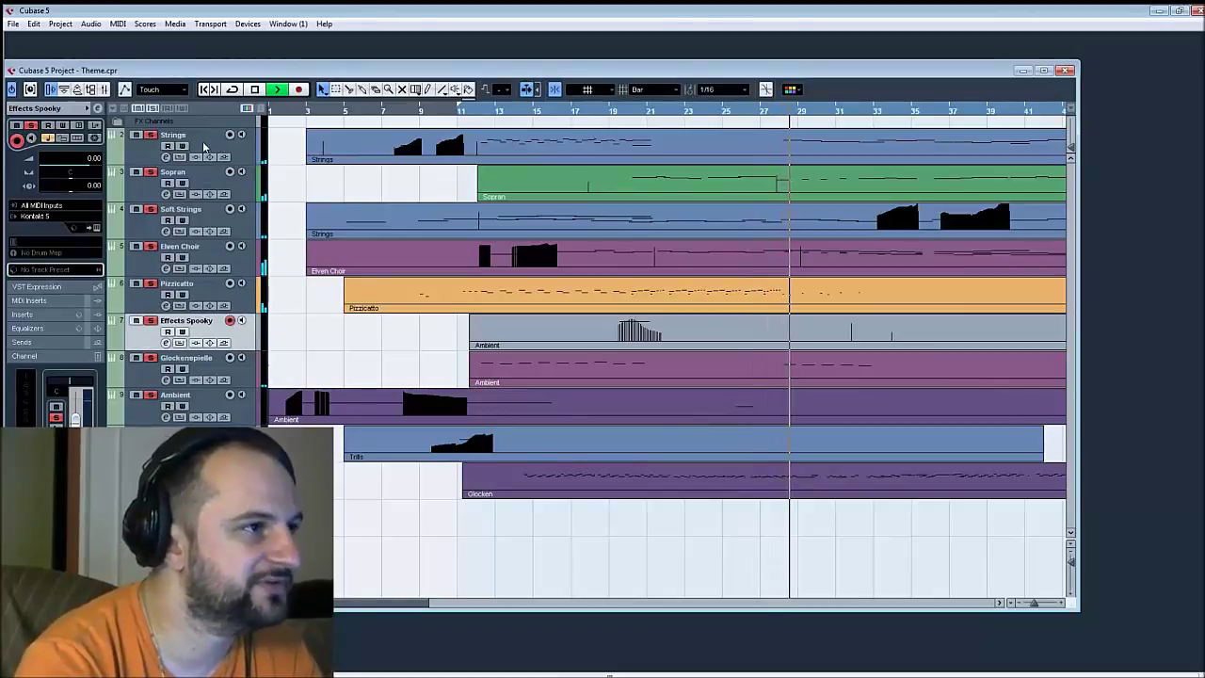
{"action": "left_click", "coordinate": [146, 158]}
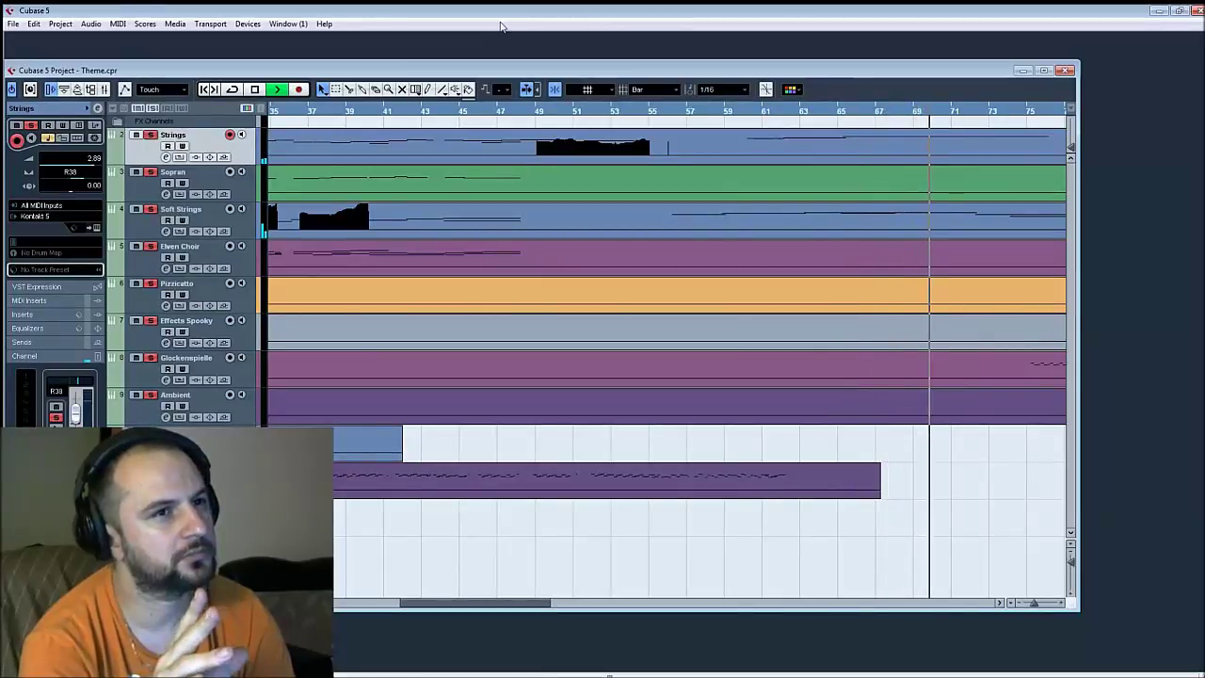
{"action": "key", "text": "space"}
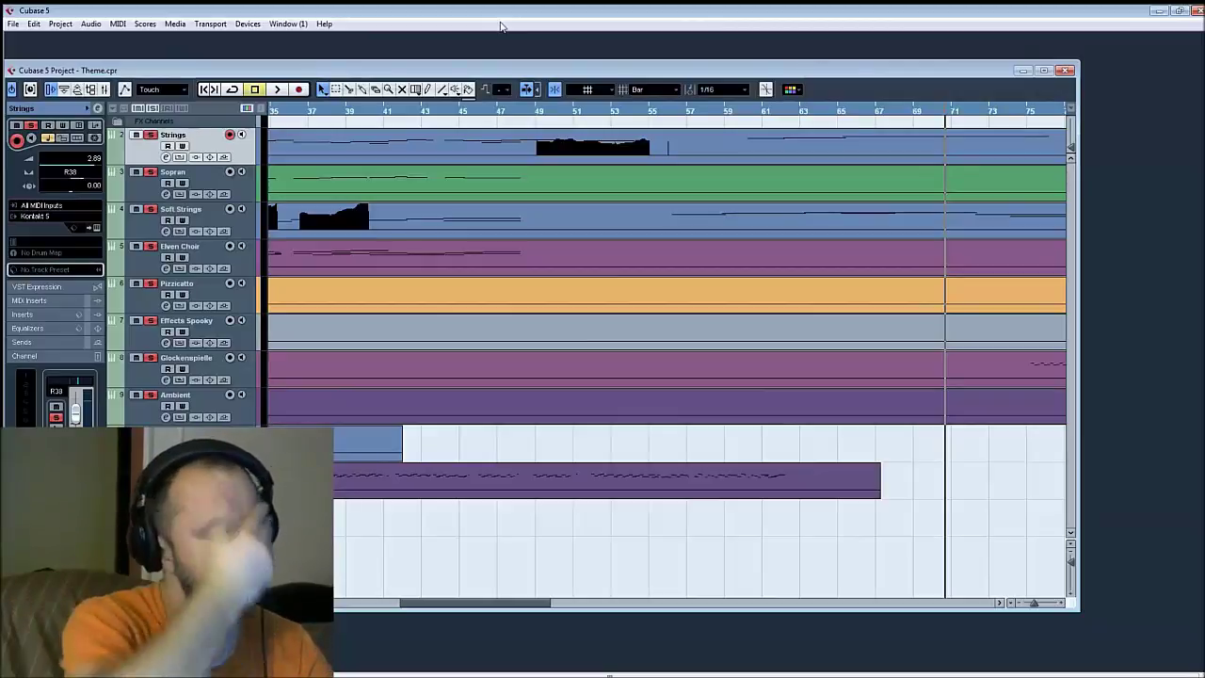
Open the Soft Strings part in the Key Editor near bar 54 and play it from about bar 42 to bar 55
{"action": "left_click", "coordinate": [635, 123]}
{"action": "double_click", "coordinate": [665, 219]}
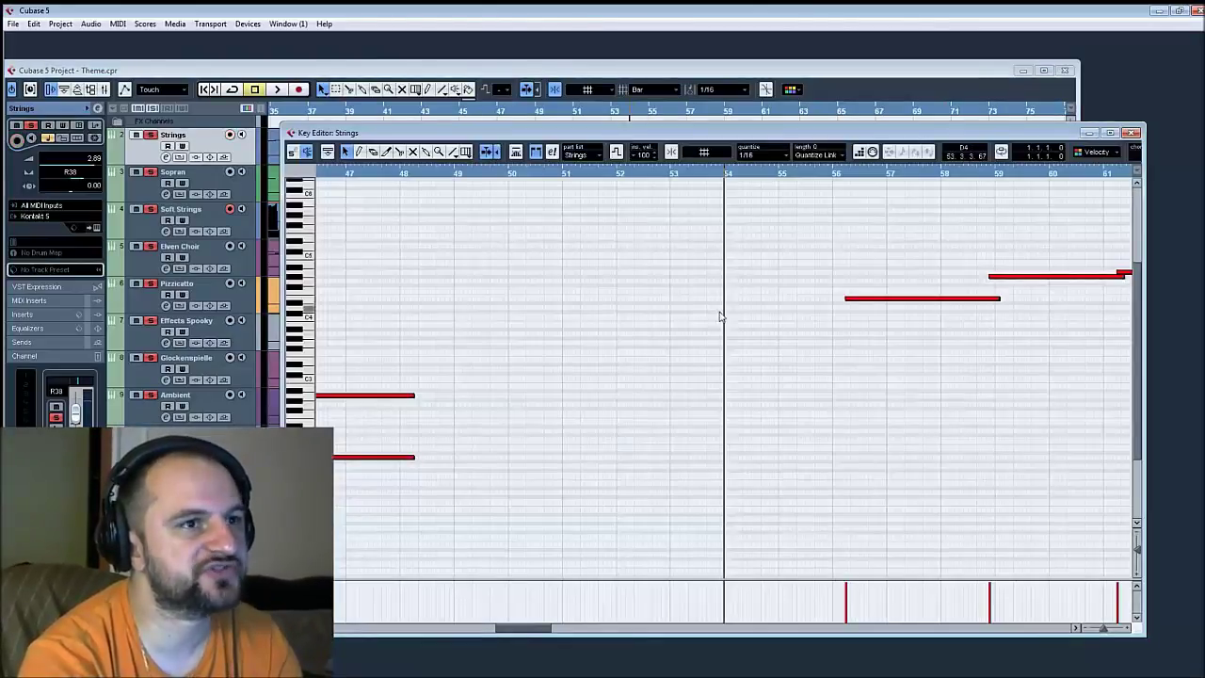
{"action": "scroll", "coordinate": [764, 339], "scroll_direction": "up", "scroll_amount": 3}
{"action": "scroll", "coordinate": [716, 335], "scroll_direction": "left", "scroll_amount": 4}
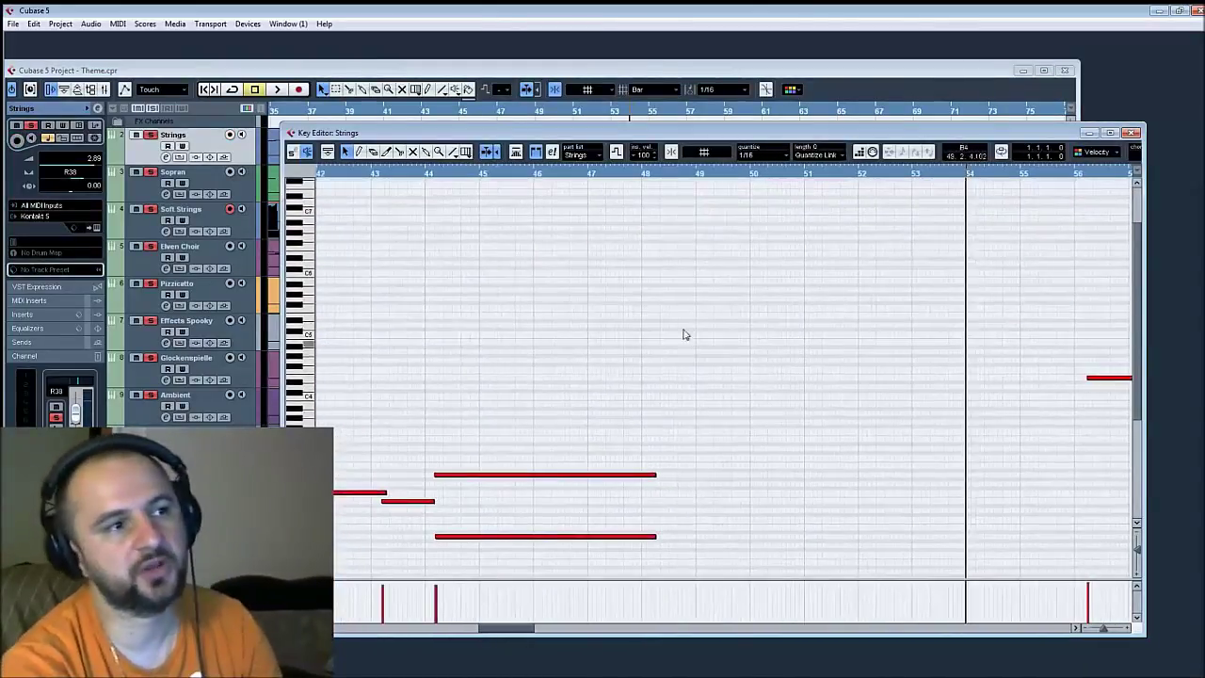
{"action": "left_click", "coordinate": [344, 176]}
{"action": "key", "text": "space"}
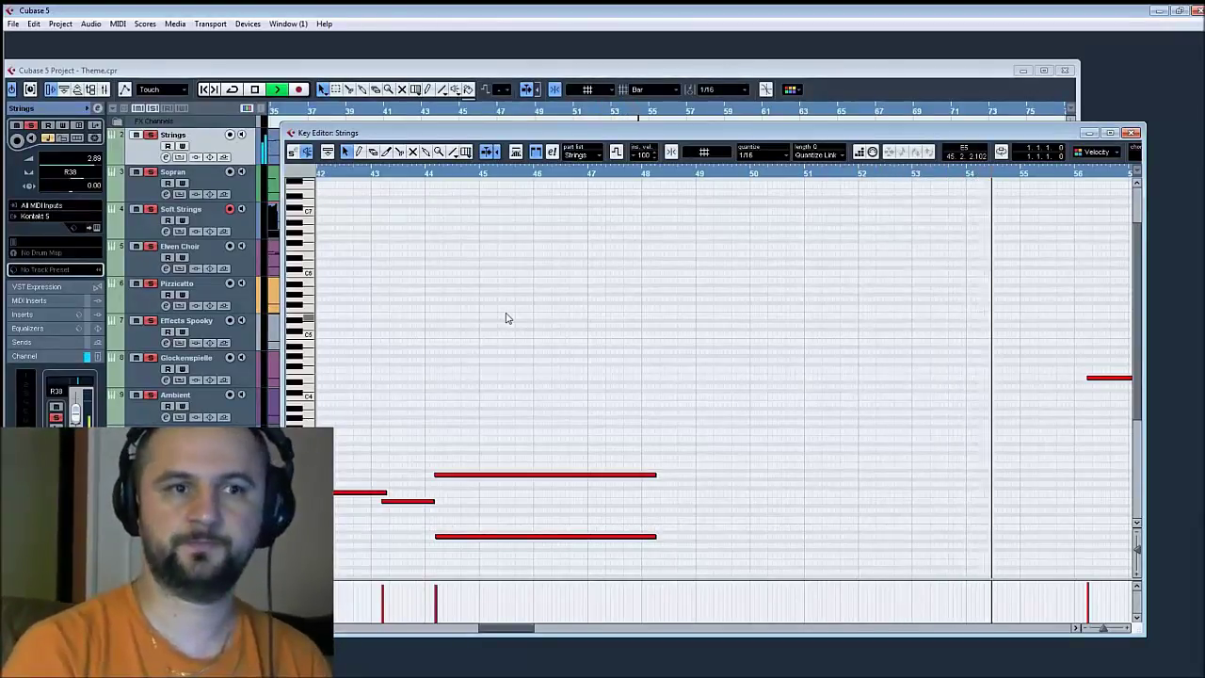
{"action": "key", "text": "space"}
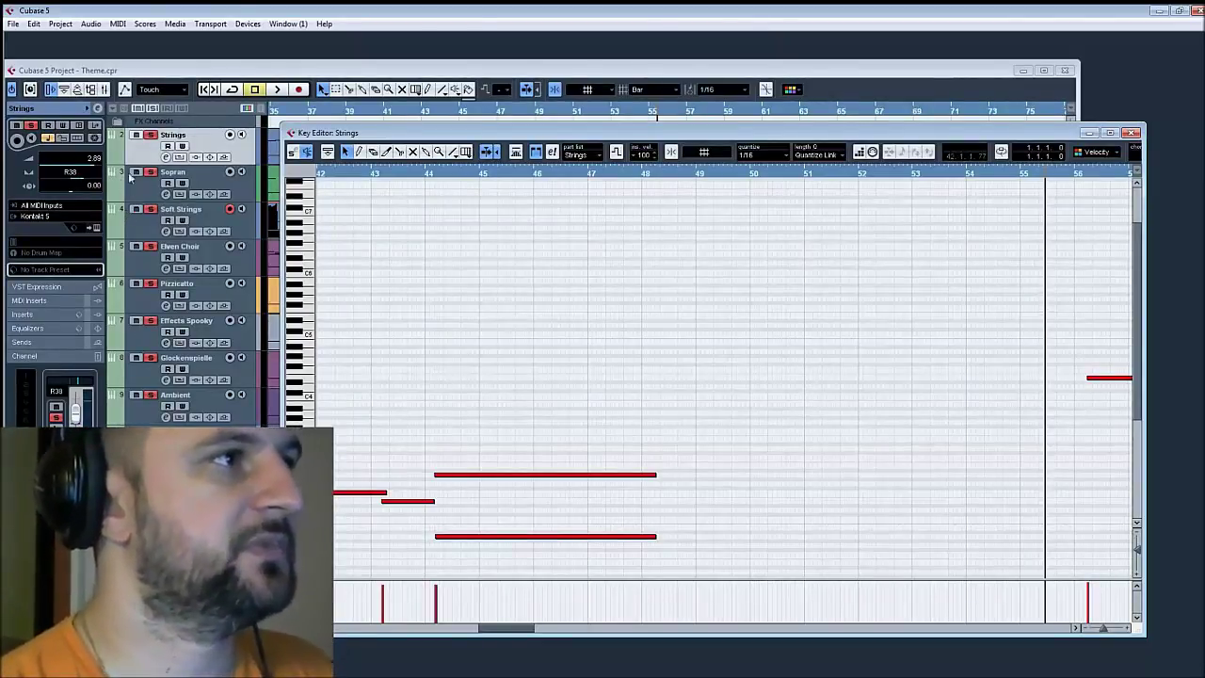
Mute the Strings track and play the Soft Strings part in the Key Editor from about bar 63 to bar 71
{"action": "left_click", "coordinate": [136, 137]}
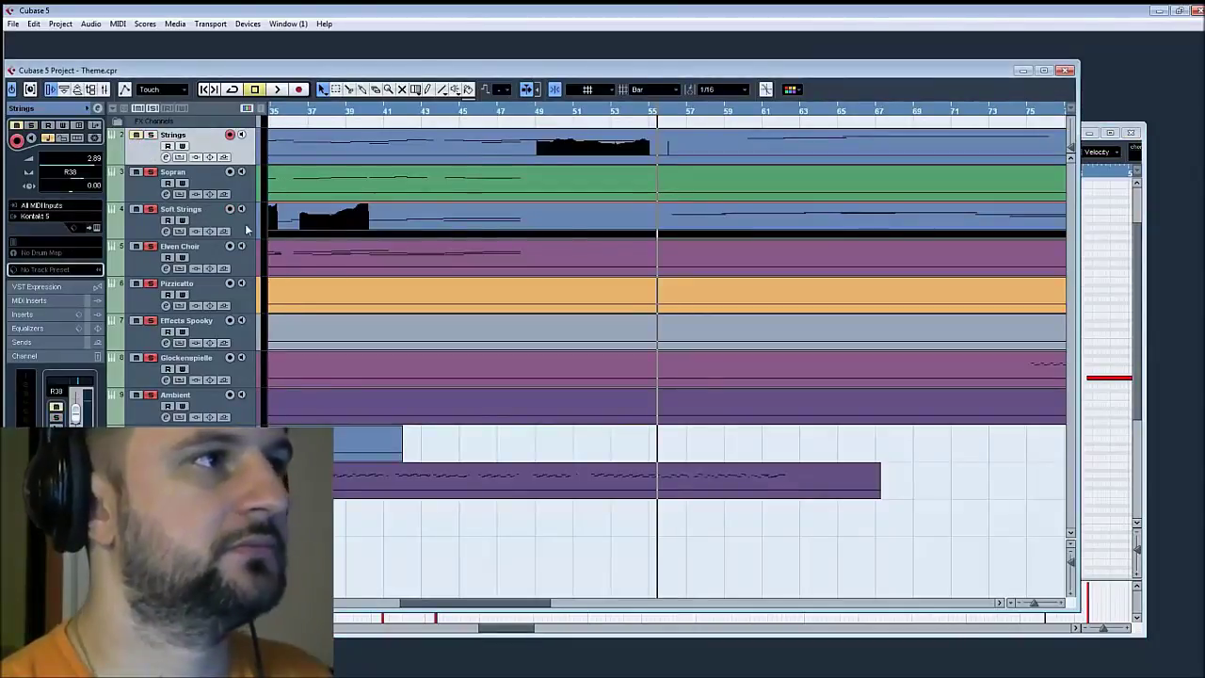
{"action": "double_click", "coordinate": [782, 224]}
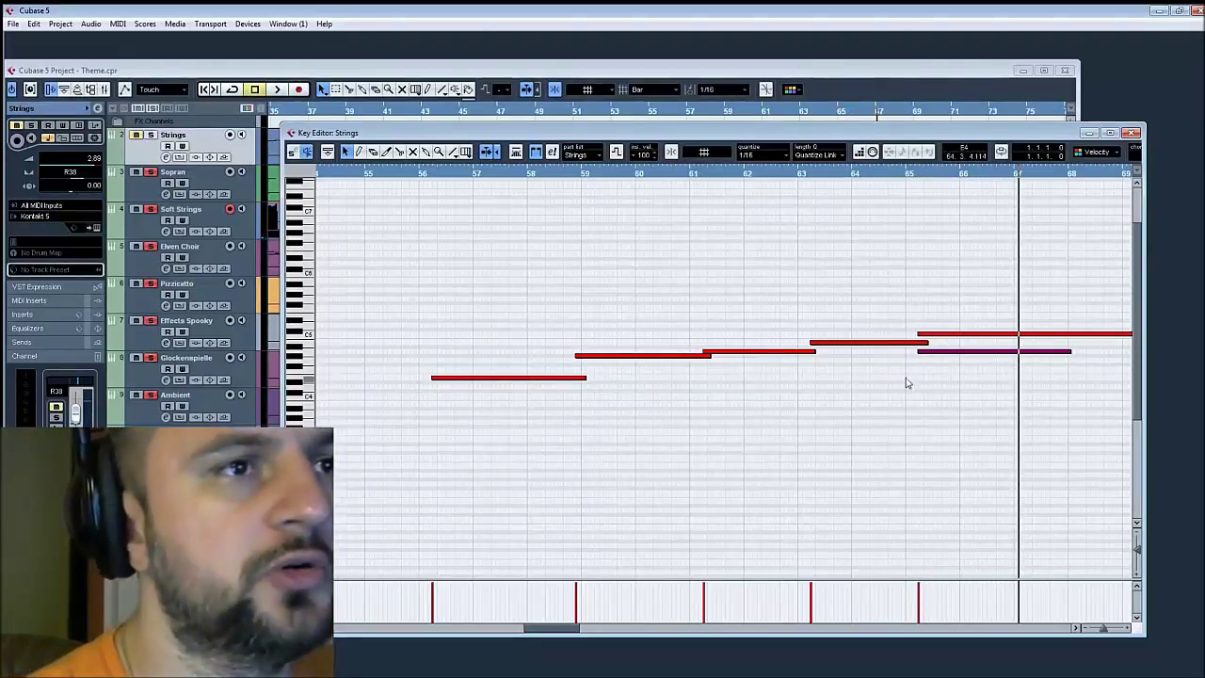
{"action": "left_click", "coordinate": [936, 335]}
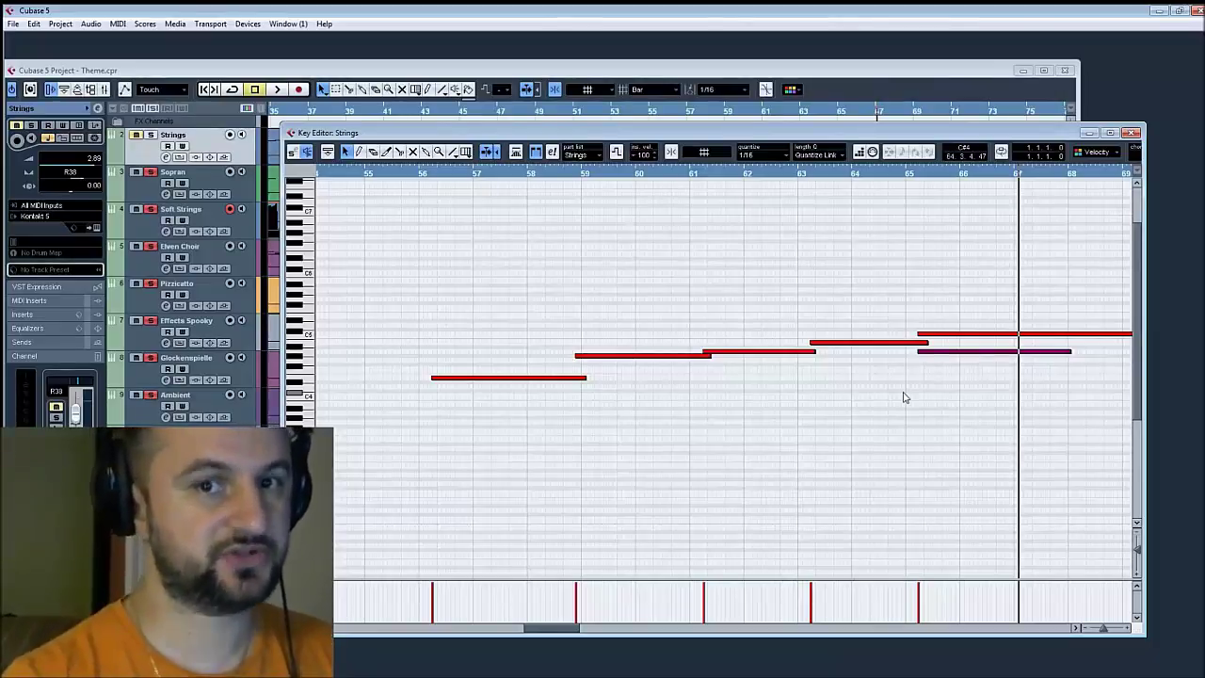
{"action": "left_click", "coordinate": [801, 176]}
{"action": "key", "text": "space"}
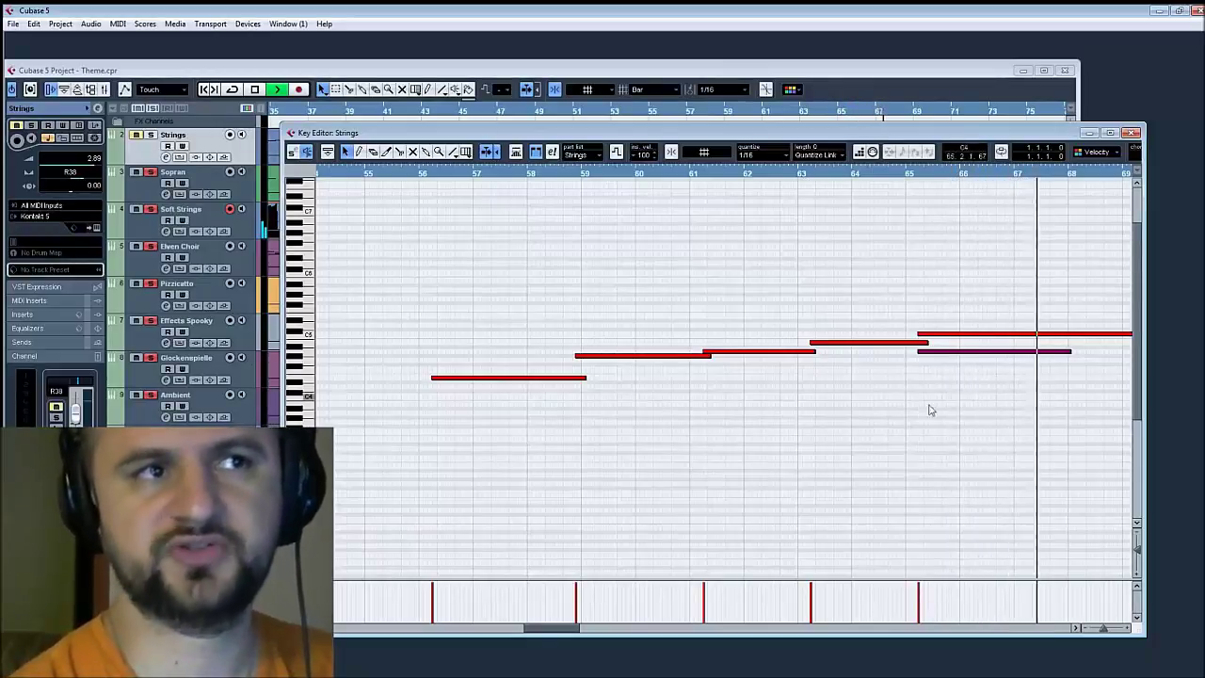
{"action": "left_click_drag", "start_coordinate": [930, 408], "coordinate": [569, 486]}
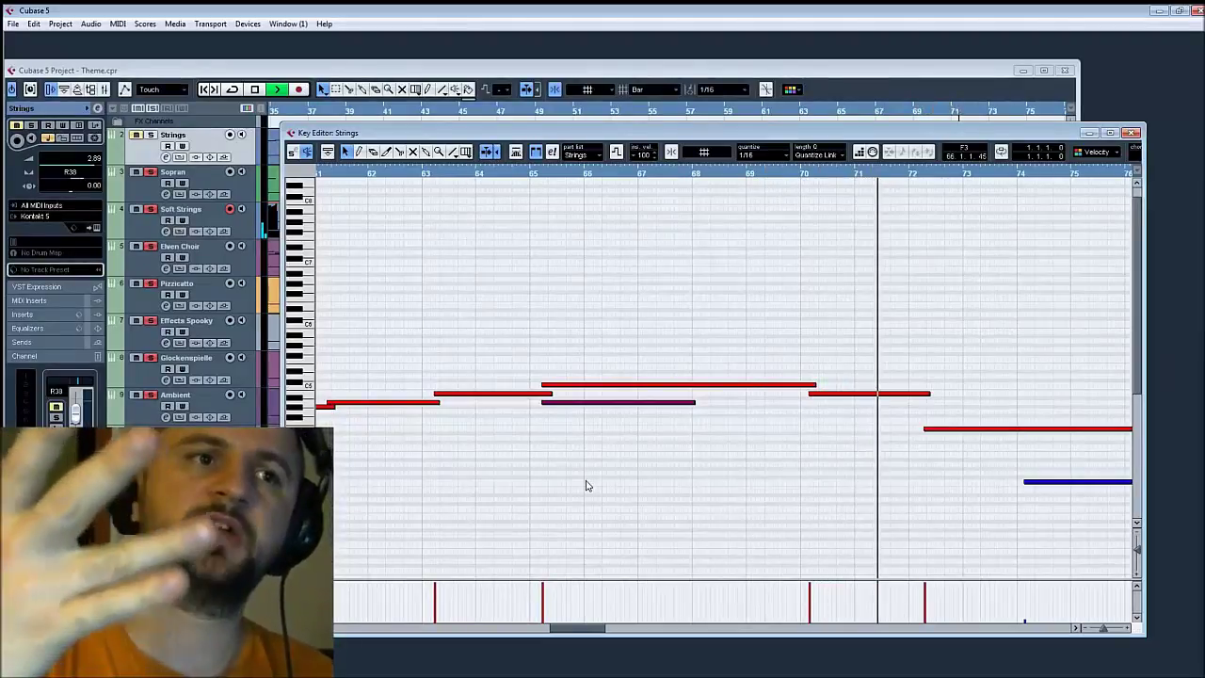
{"action": "key", "text": "space"}
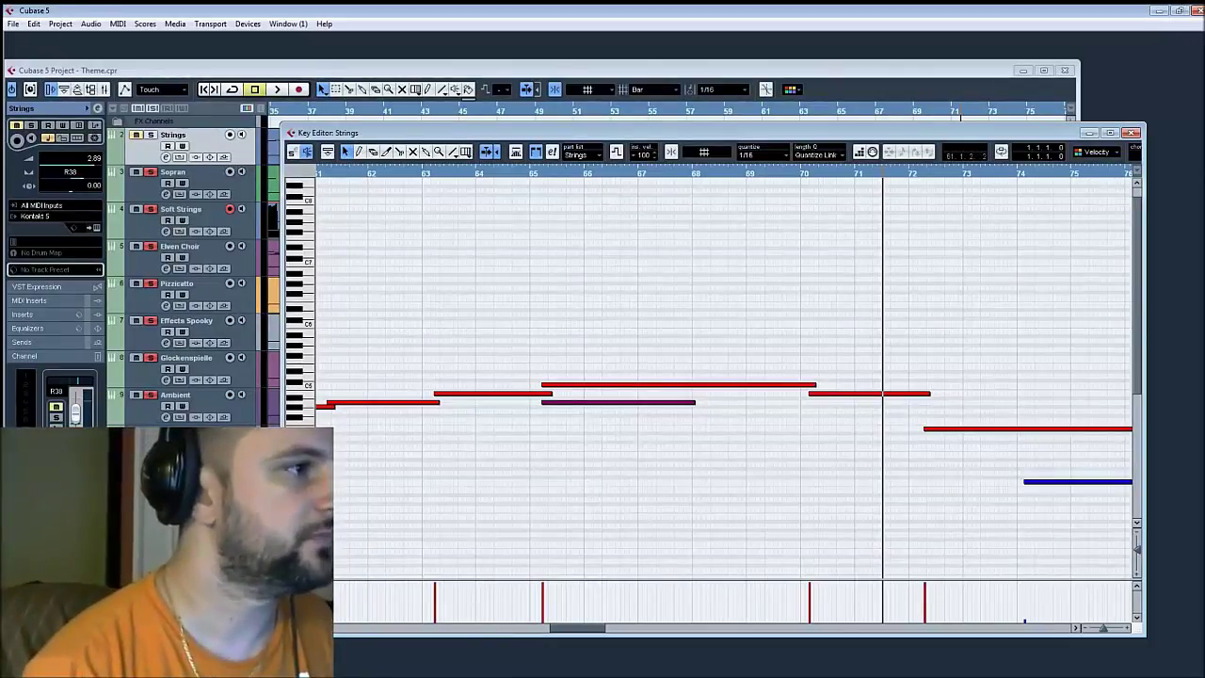
Select the Glockenspielle track, and move the track selection down to Piano Stuff
{"action": "left_click", "coordinate": [194, 367]}
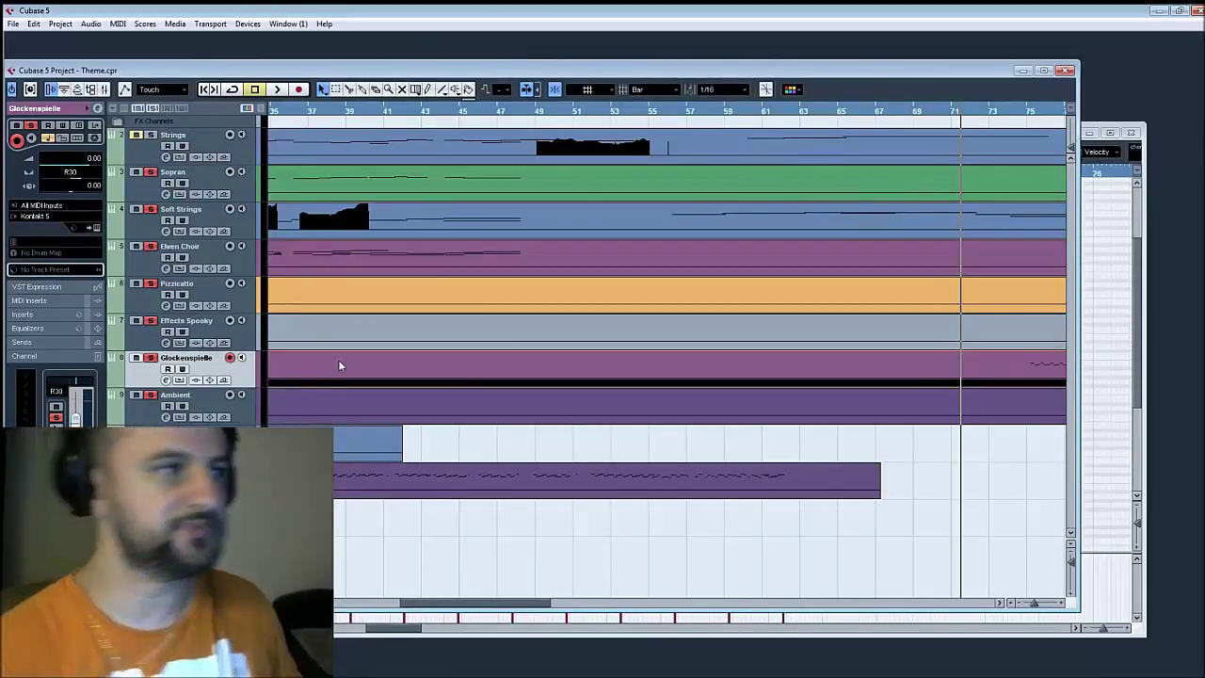
{"action": "key", "text": "Down"}
{"action": "key", "text": "Down"}
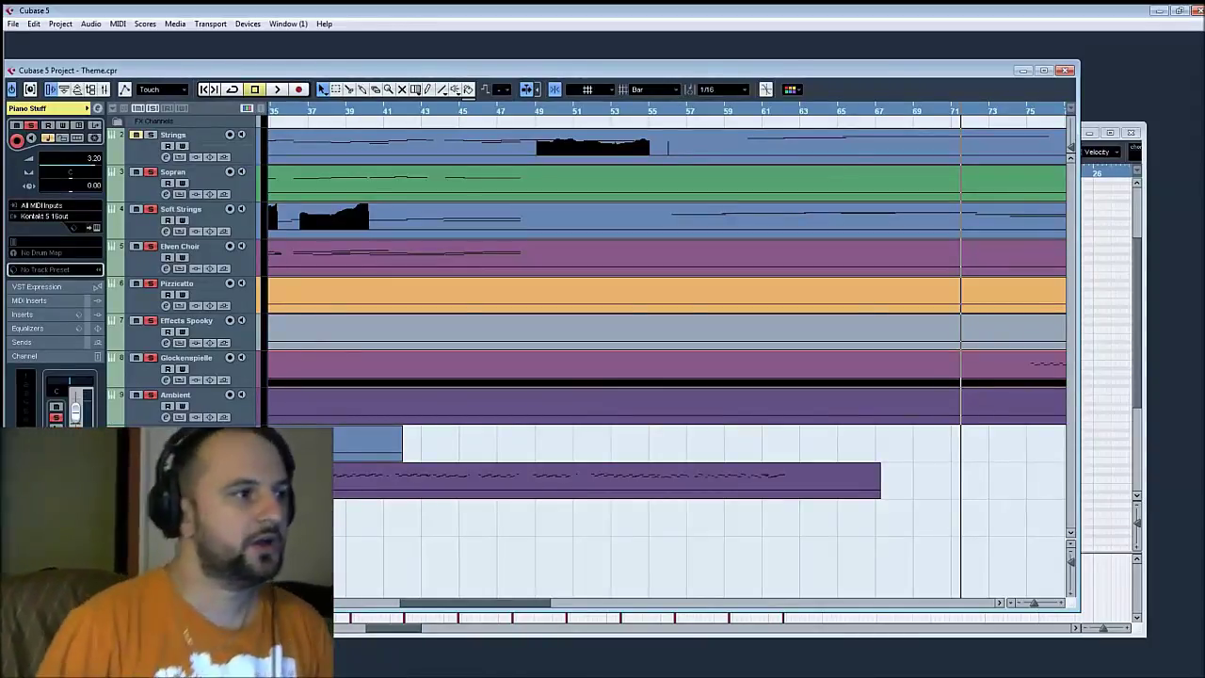
Examine the Glockenspielle part's notes in the Key Editor, including the passage from bar 75, and close the editor
{"action": "double_click", "coordinate": [1022, 383]}
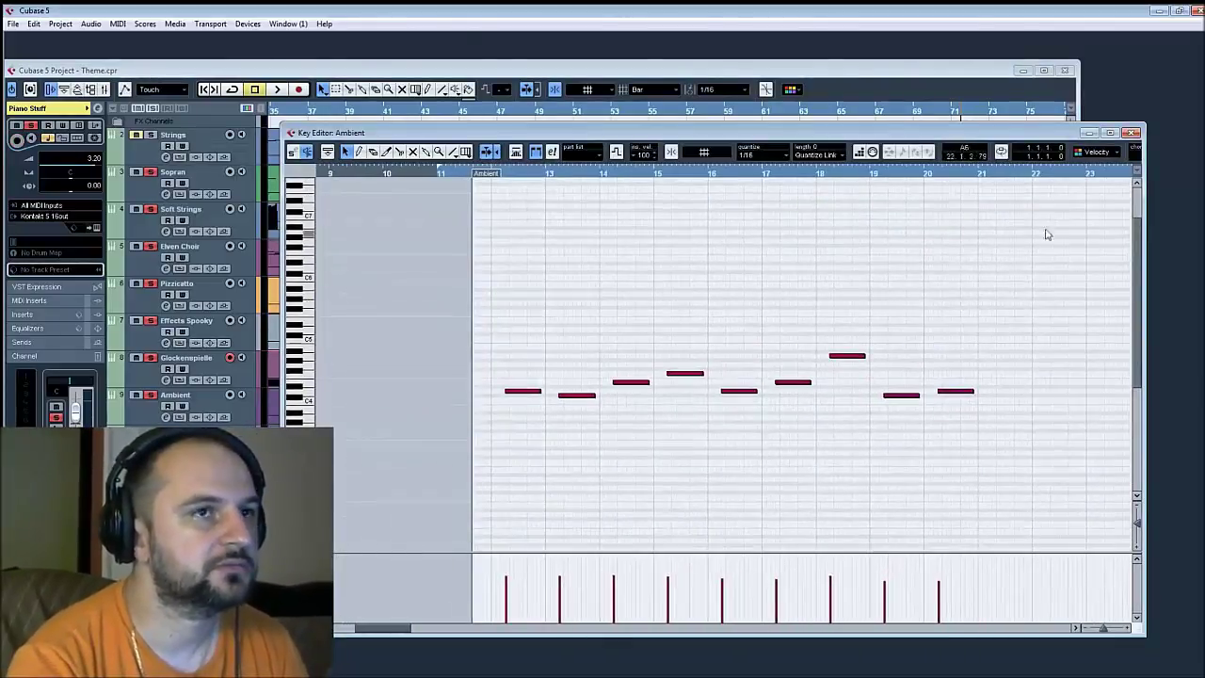
{"action": "left_click", "coordinate": [1133, 133]}
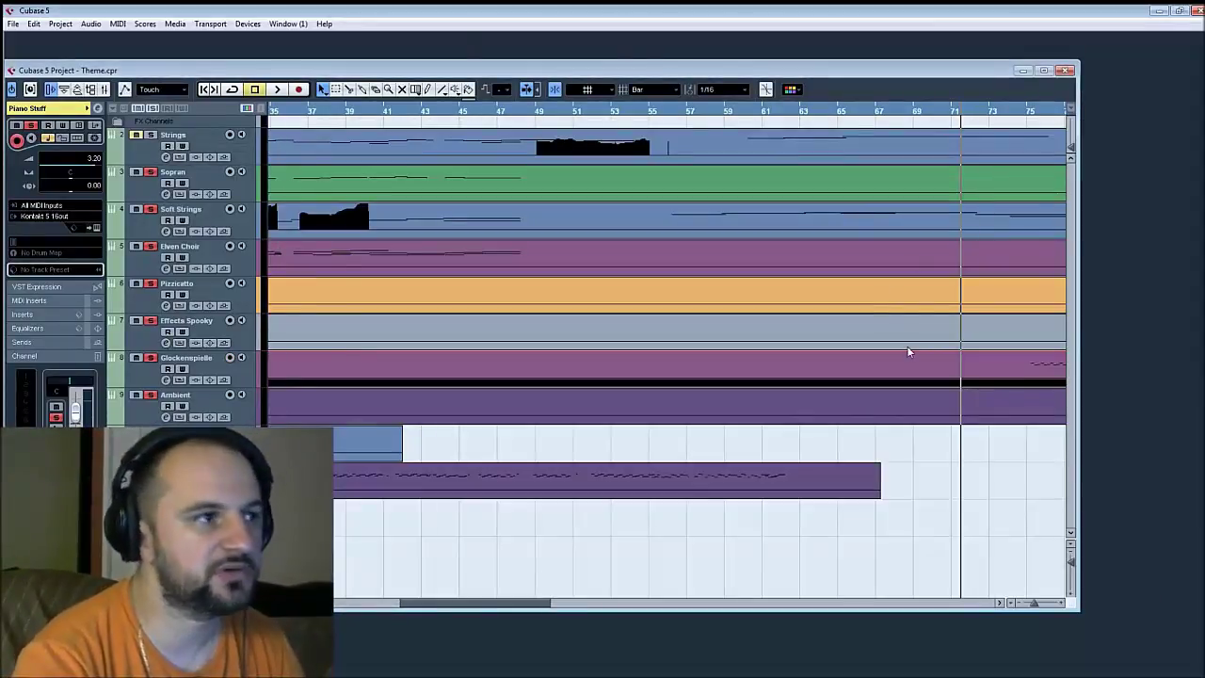
{"action": "double_click", "coordinate": [855, 392]}
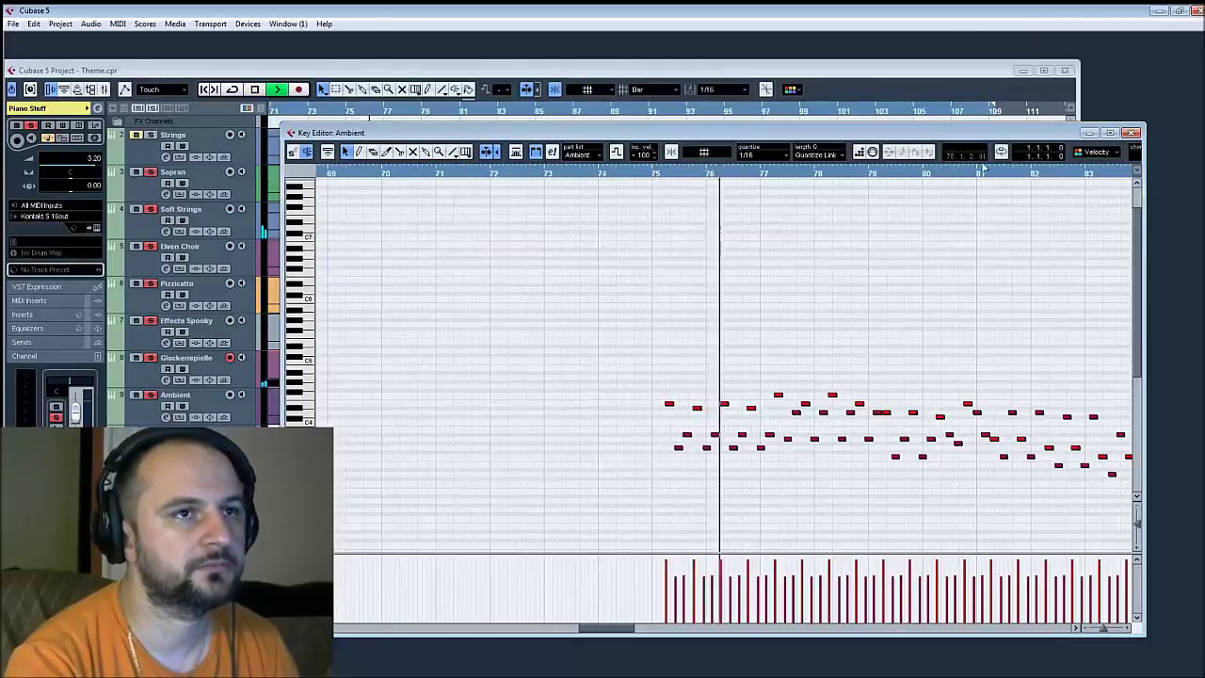
{"action": "key", "text": "space"}
{"action": "left_click", "coordinate": [1132, 132]}
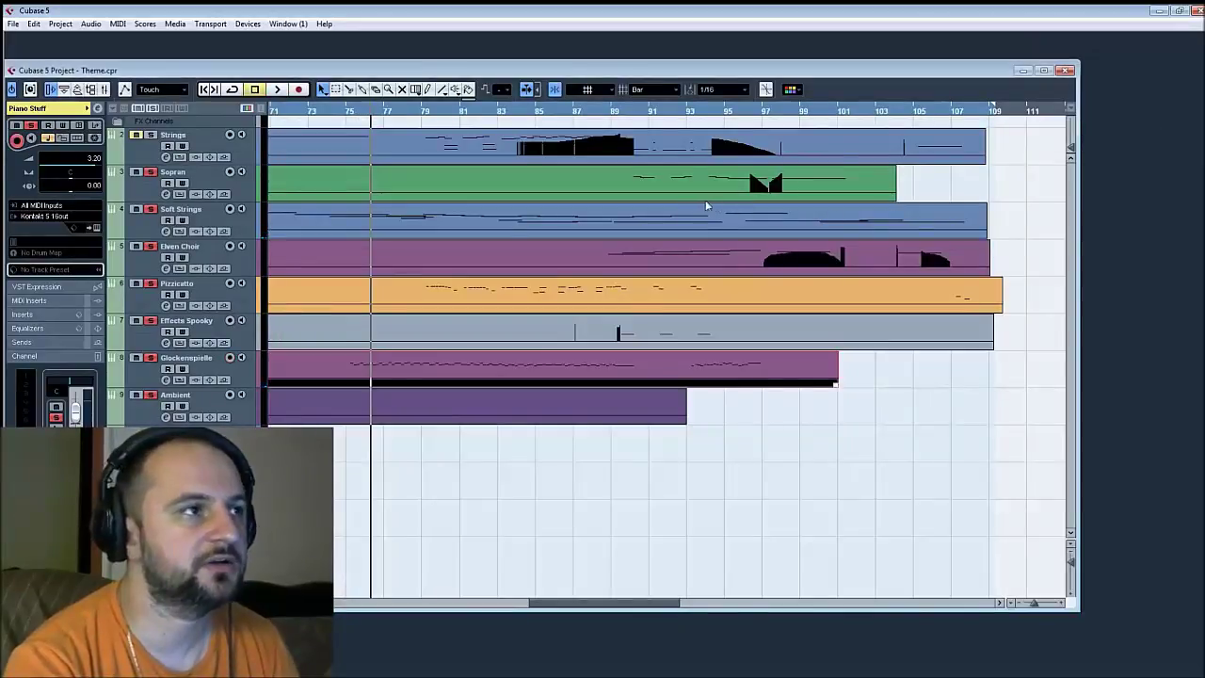
Reopen the Soft Strings part in the Key Editor and audition the B4 note at bar 70 and the E4 note at bar 72
{"action": "double_click", "coordinate": [672, 226]}
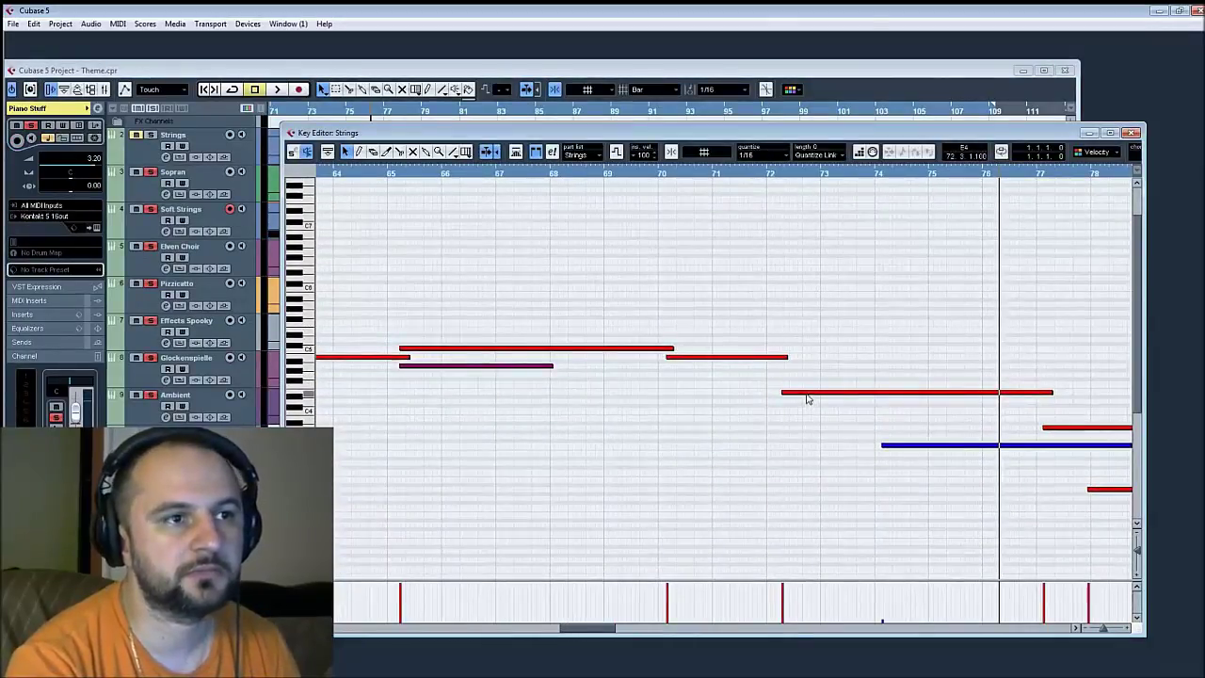
{"action": "left_click", "coordinate": [807, 393]}
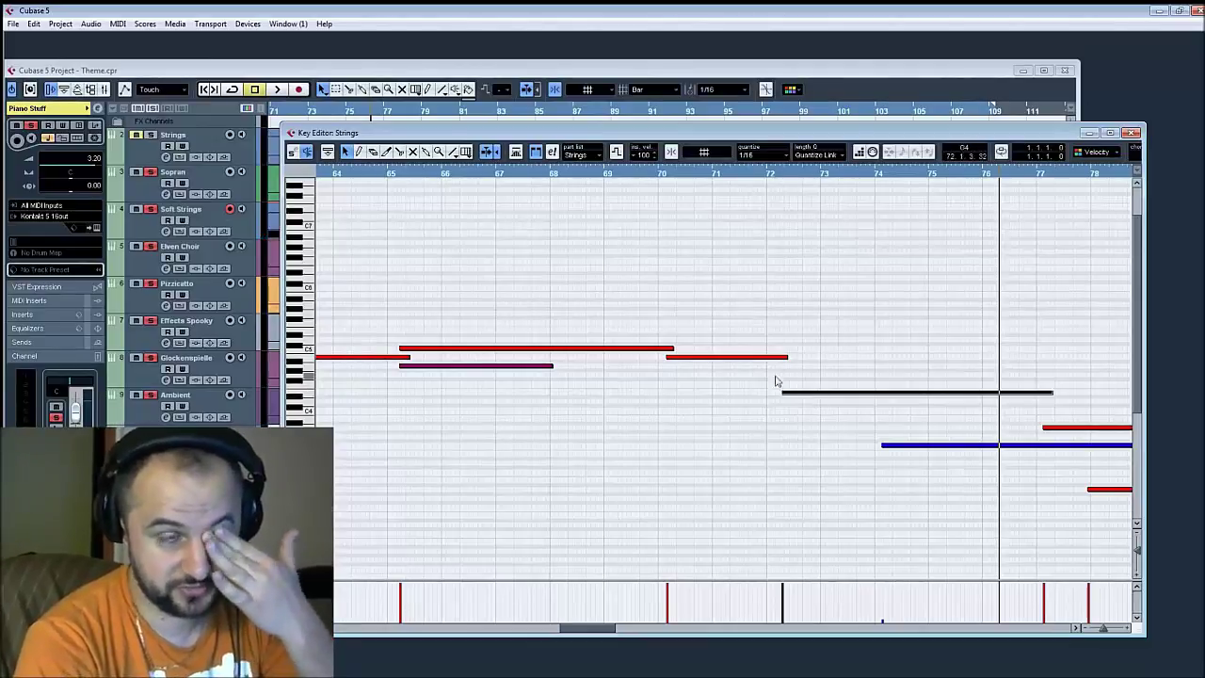
{"action": "left_click", "coordinate": [740, 358]}
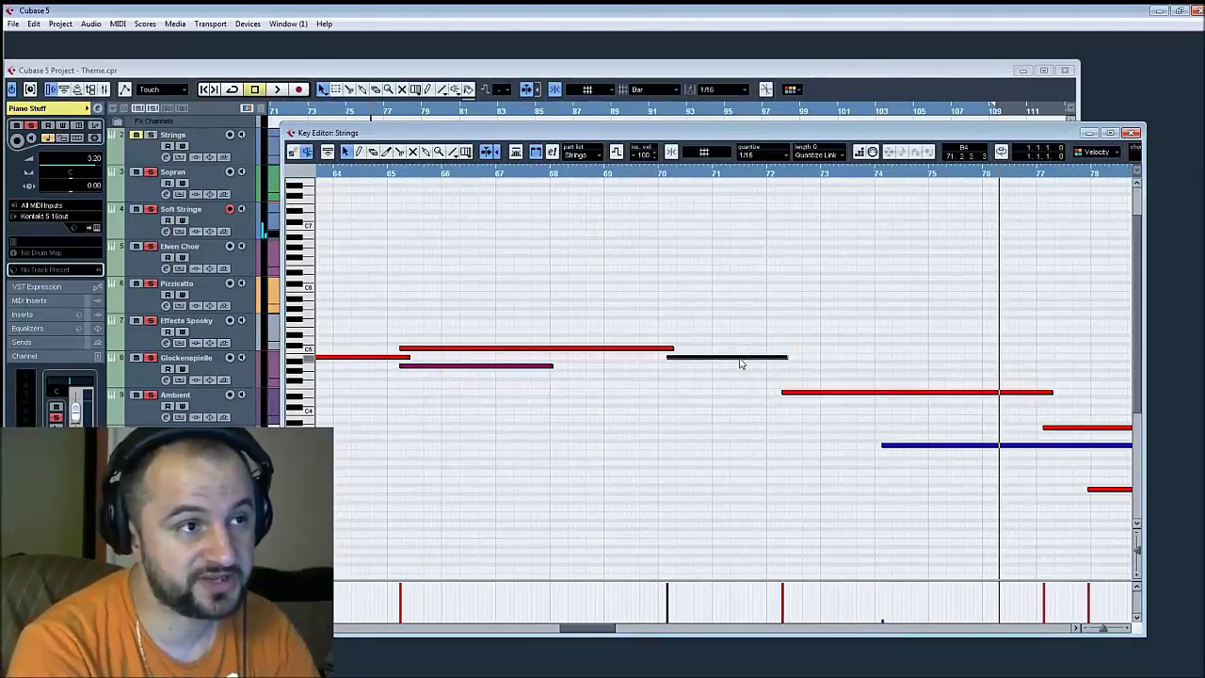
{"action": "left_click", "coordinate": [831, 393]}
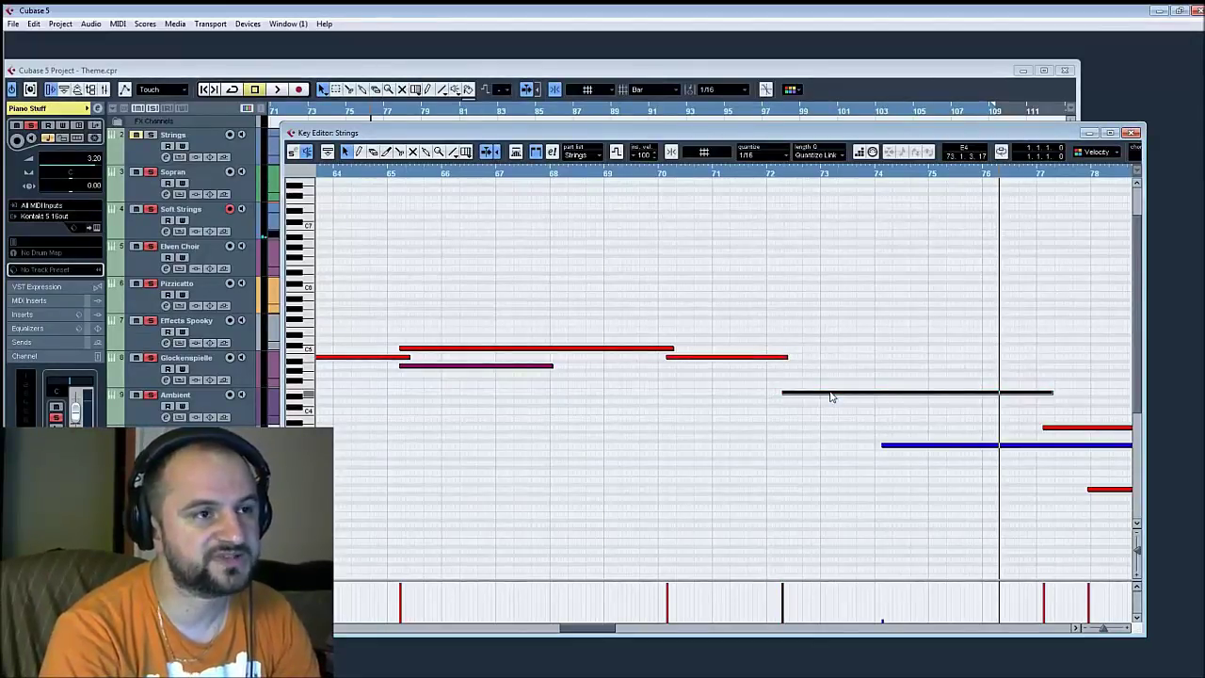
{"action": "left_click", "coordinate": [779, 460]}
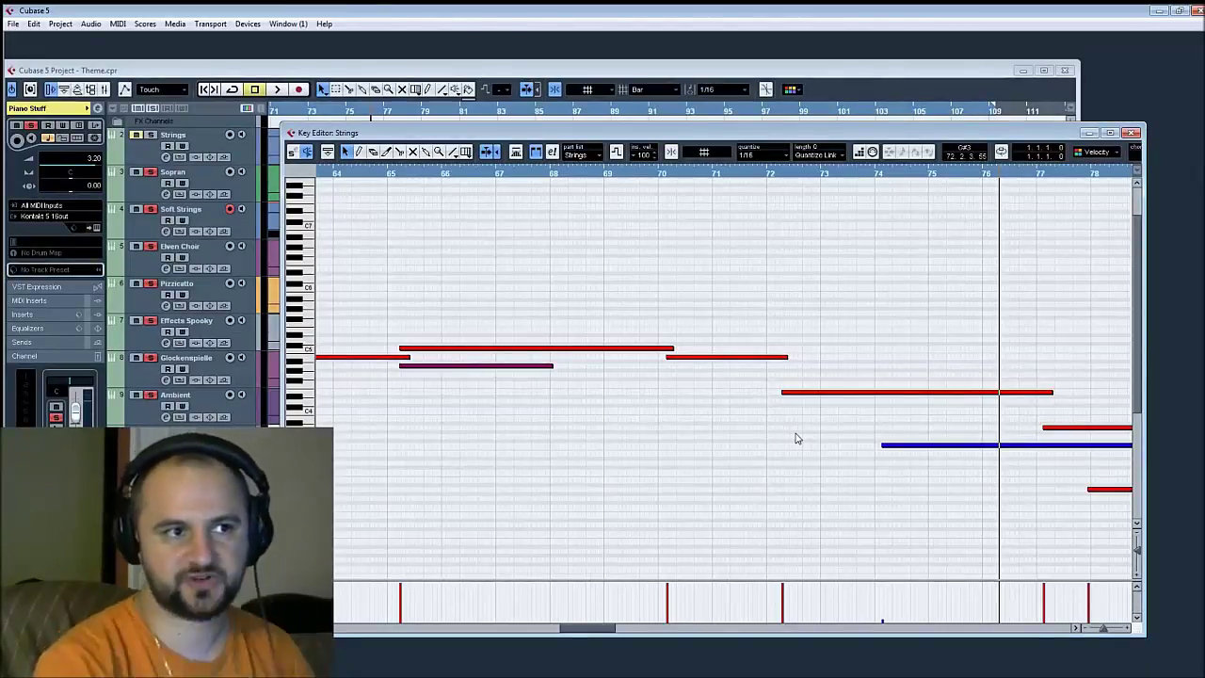
Play the Soft Strings passage from about bar 65 to bar 74 in the Key Editor
{"action": "scroll", "coordinate": [683, 349], "scroll_direction": "down", "scroll_amount": 2}
{"action": "scroll", "coordinate": [683, 349], "scroll_direction": "left", "scroll_amount": 2}
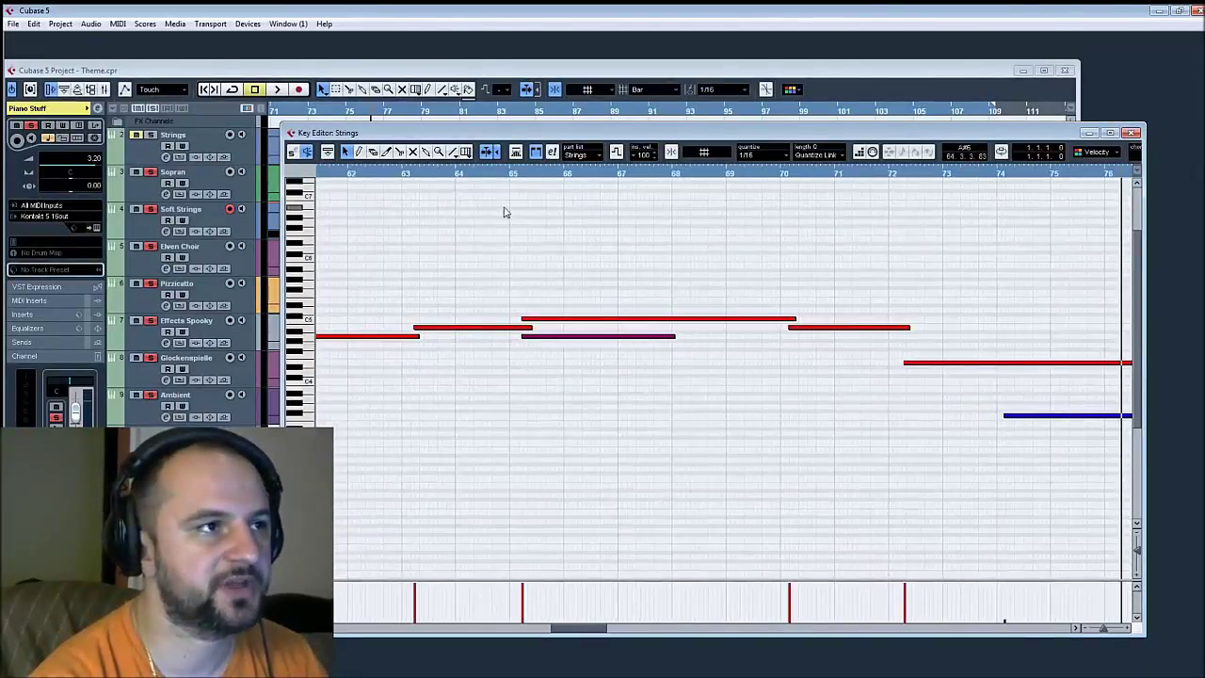
{"action": "left_click", "coordinate": [502, 175]}
{"action": "key", "text": "space"}
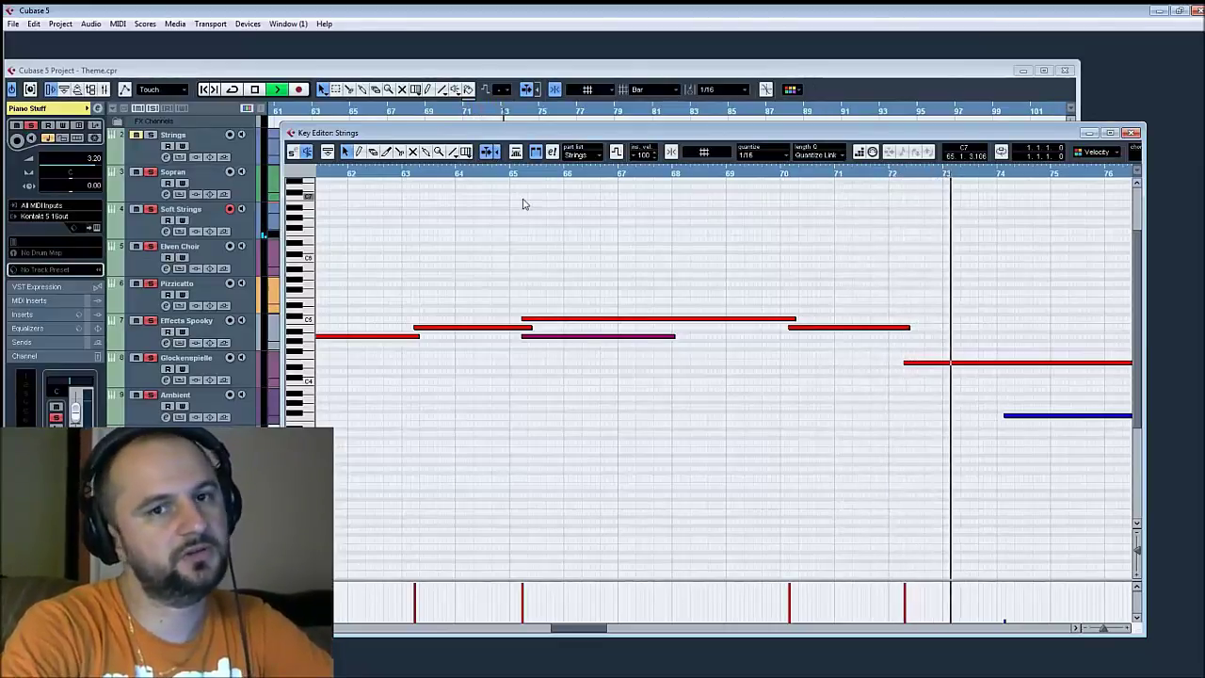
{"action": "key", "text": "space"}
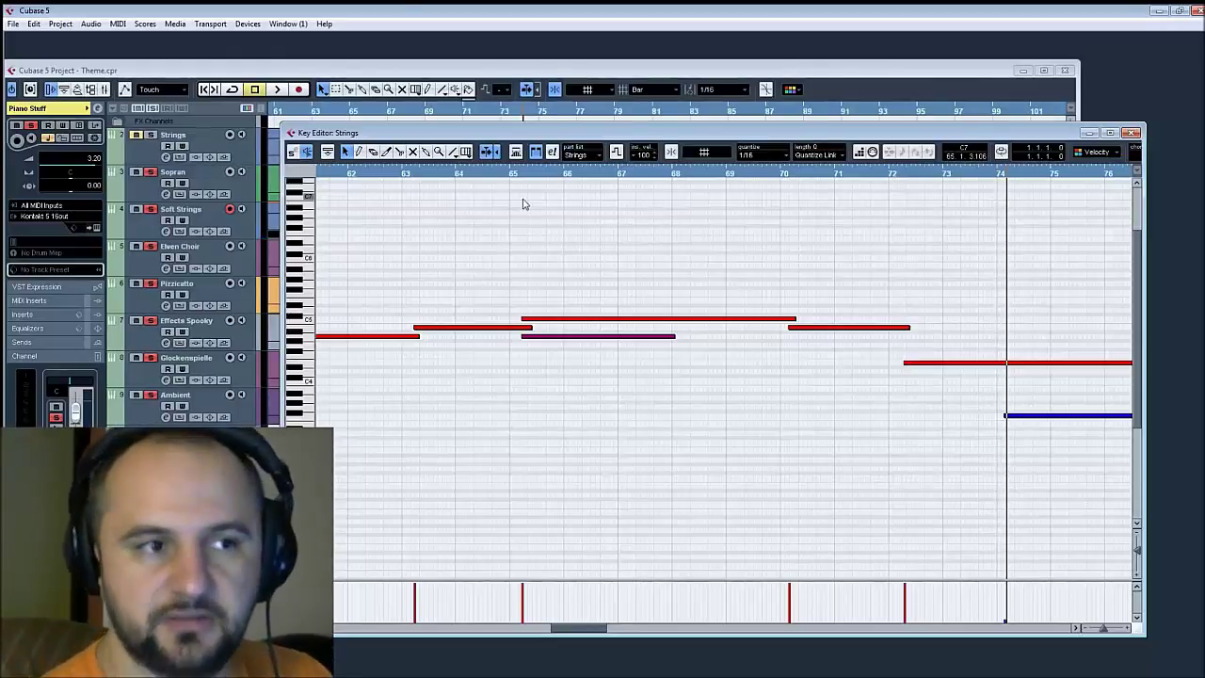
Select the long E4 note at bar 72 and the lower note starting at bar 74 in turn to examine the harmony
{"action": "left_click_drag", "start_coordinate": [923, 492], "coordinate": [629, 475]}
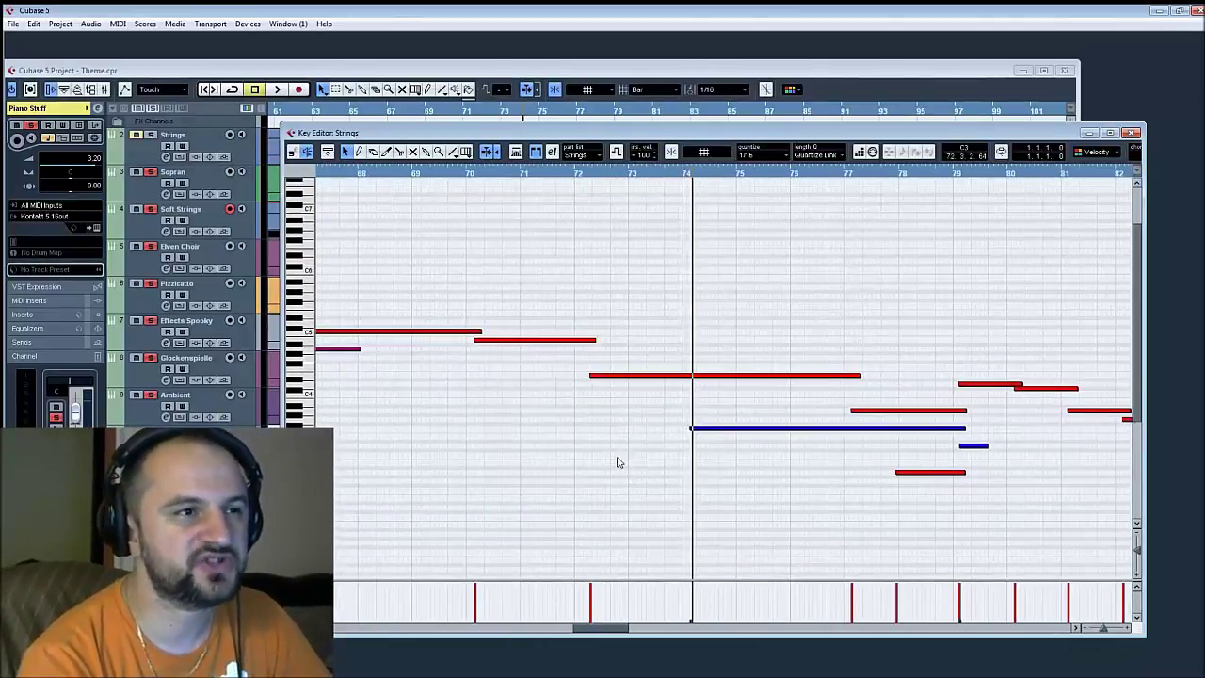
{"action": "left_click", "coordinate": [622, 377]}
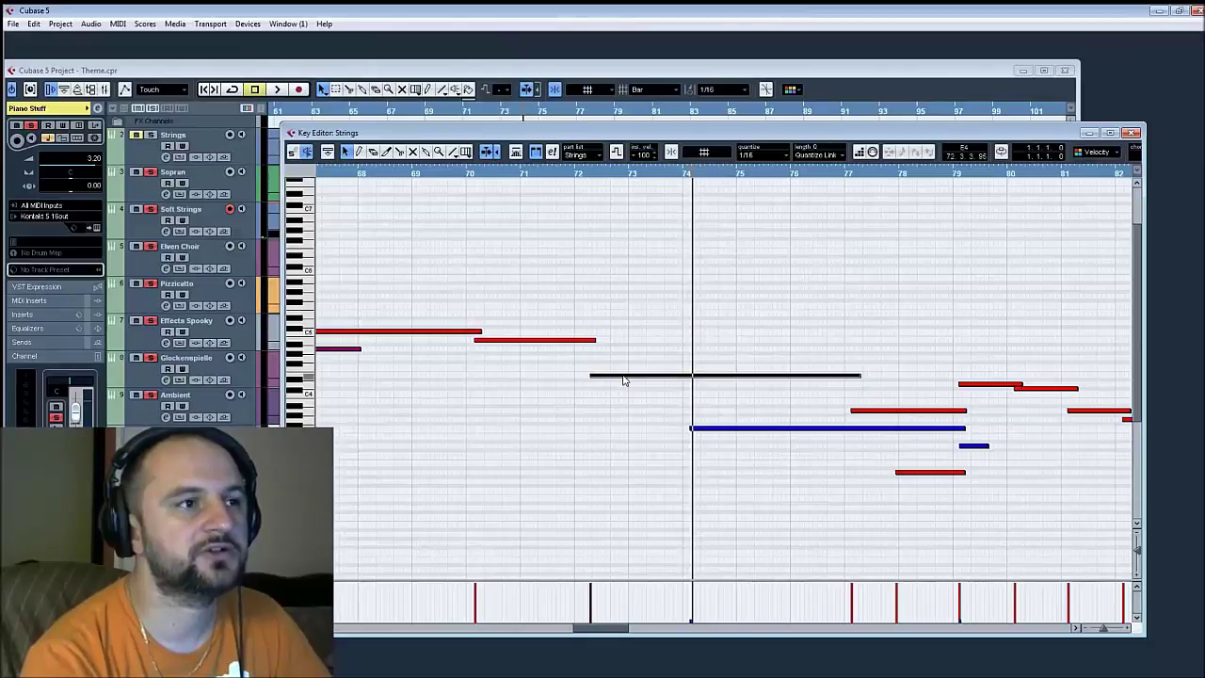
{"action": "left_click", "coordinate": [786, 430]}
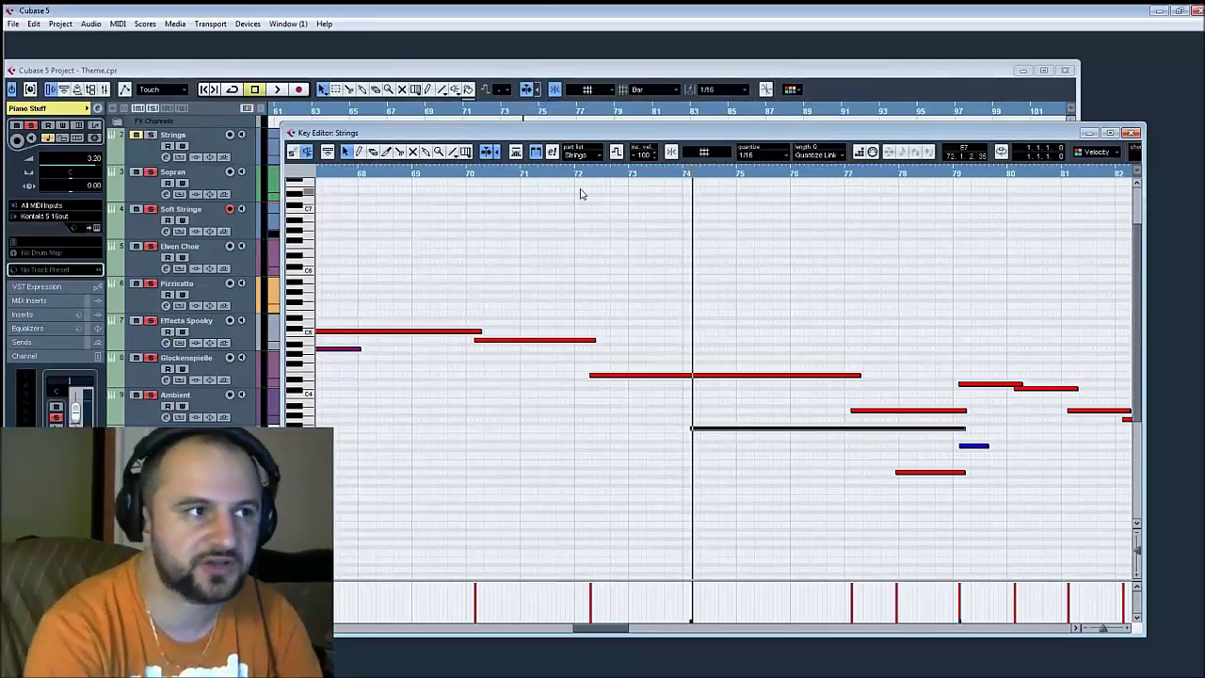
Play the Soft Strings part in the Key Editor from bar 70 to about bar 79
{"action": "left_click", "coordinate": [468, 176]}
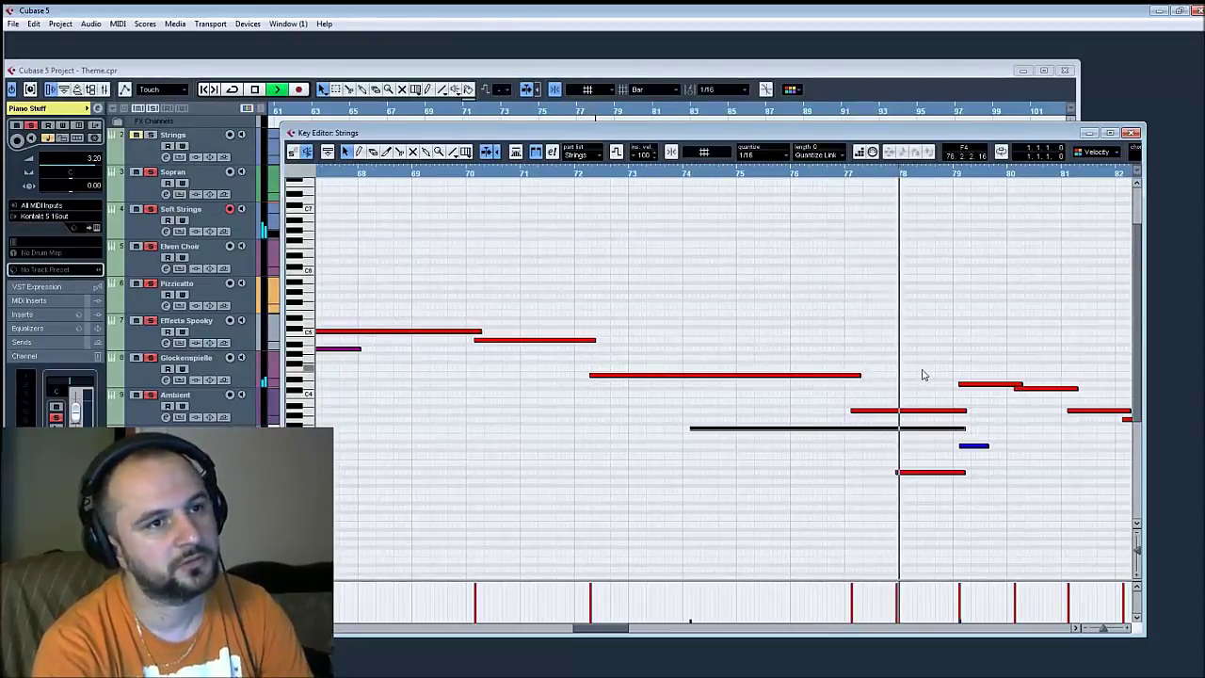
{"action": "key", "text": "space"}
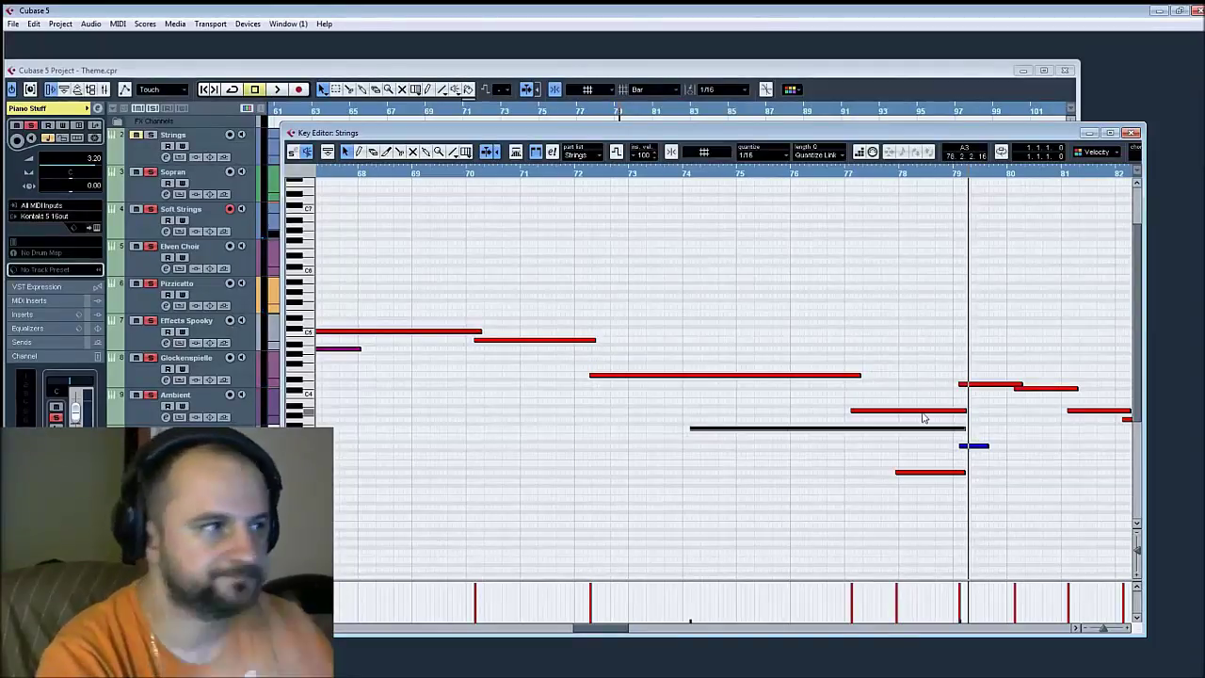
Mute the Pizzicatto and Sopran tracks and view the Pizzicatto part's notes in the Key Editor
{"action": "left_click", "coordinate": [133, 287]}
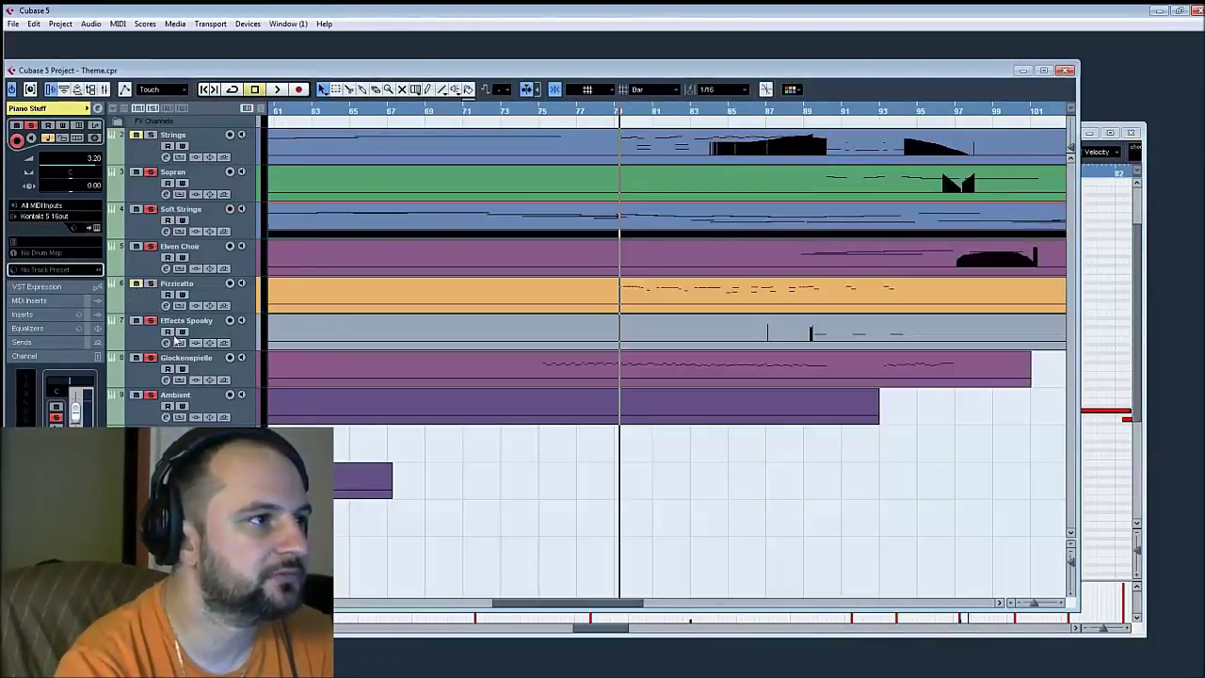
{"action": "scroll", "coordinate": [847, 367], "scroll_direction": "right", "scroll_amount": 3}
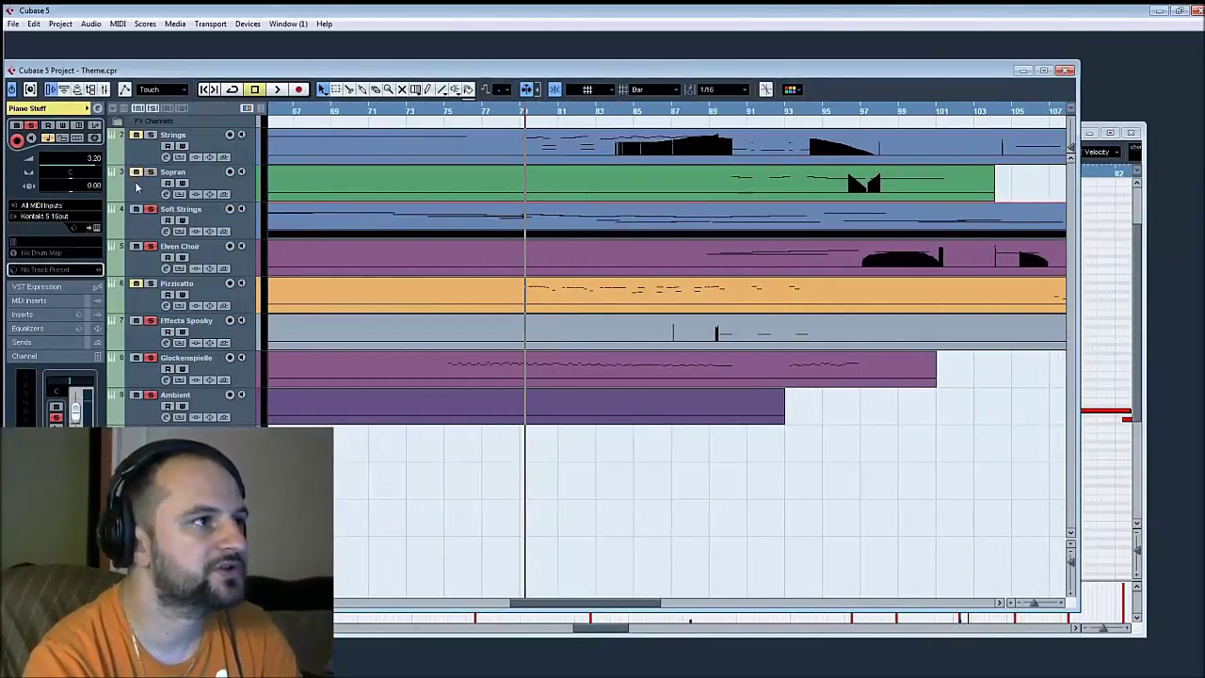
{"action": "double_click", "coordinate": [663, 296]}
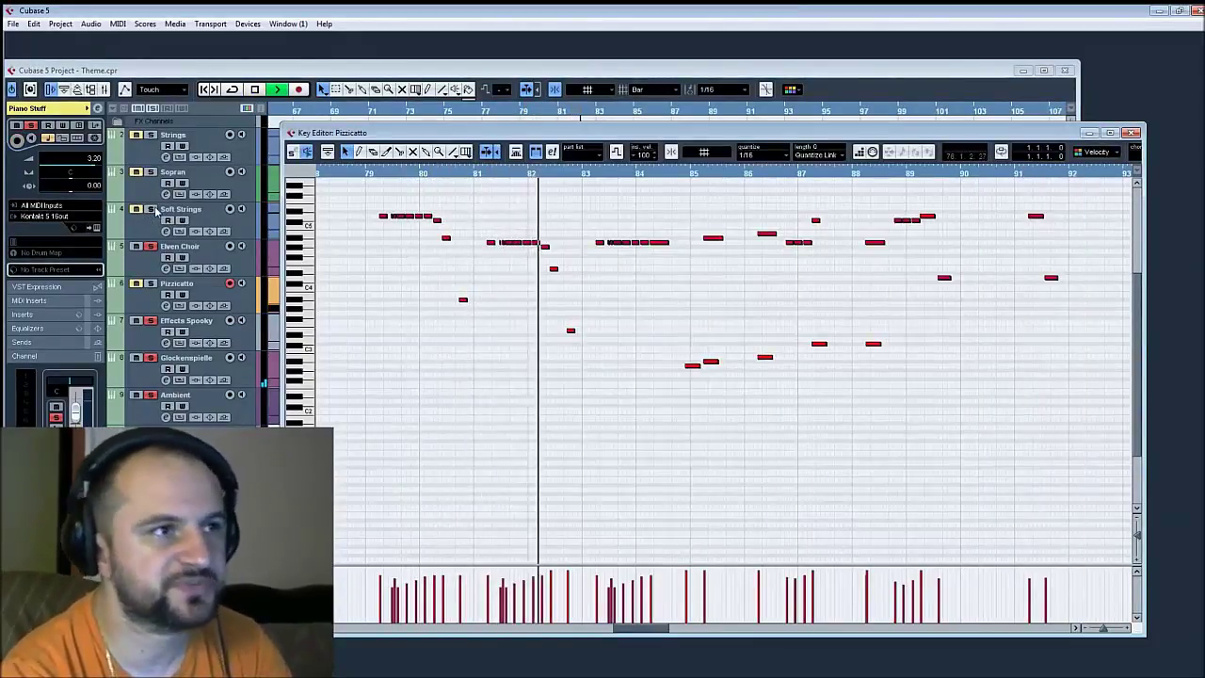
{"action": "left_click", "coordinate": [1132, 133]}
Open the Soft Strings part in the Key Editor and play it with the track unmuted up to about bar 90
{"action": "double_click", "coordinate": [644, 218]}
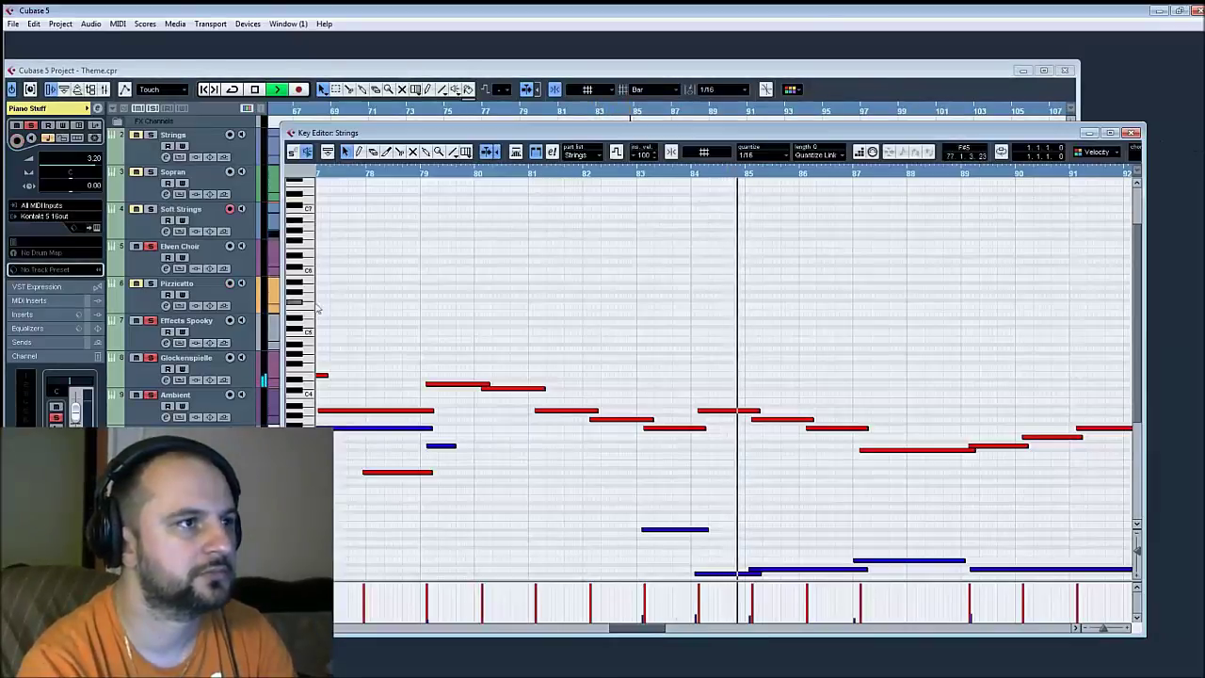
{"action": "left_click", "coordinate": [160, 217]}
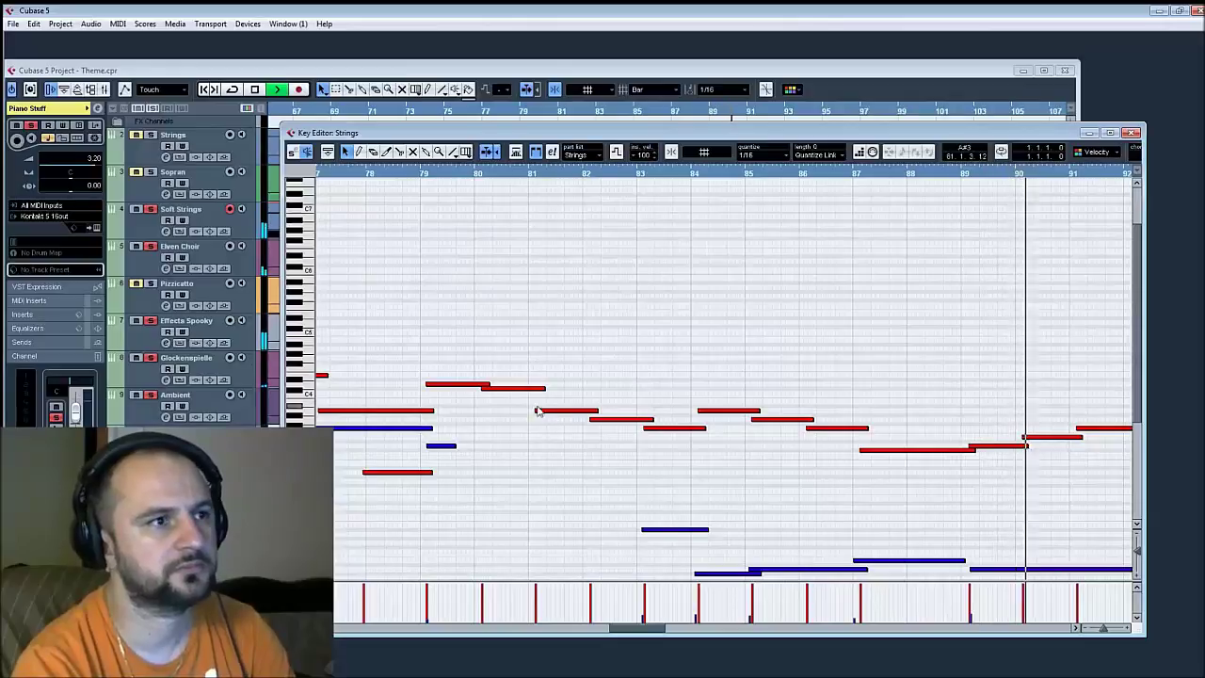
{"action": "key", "text": "space"}
Play the Soft Strings passage from about bar 76 to bar 83 and view its low notes
{"action": "left_click", "coordinate": [494, 178]}
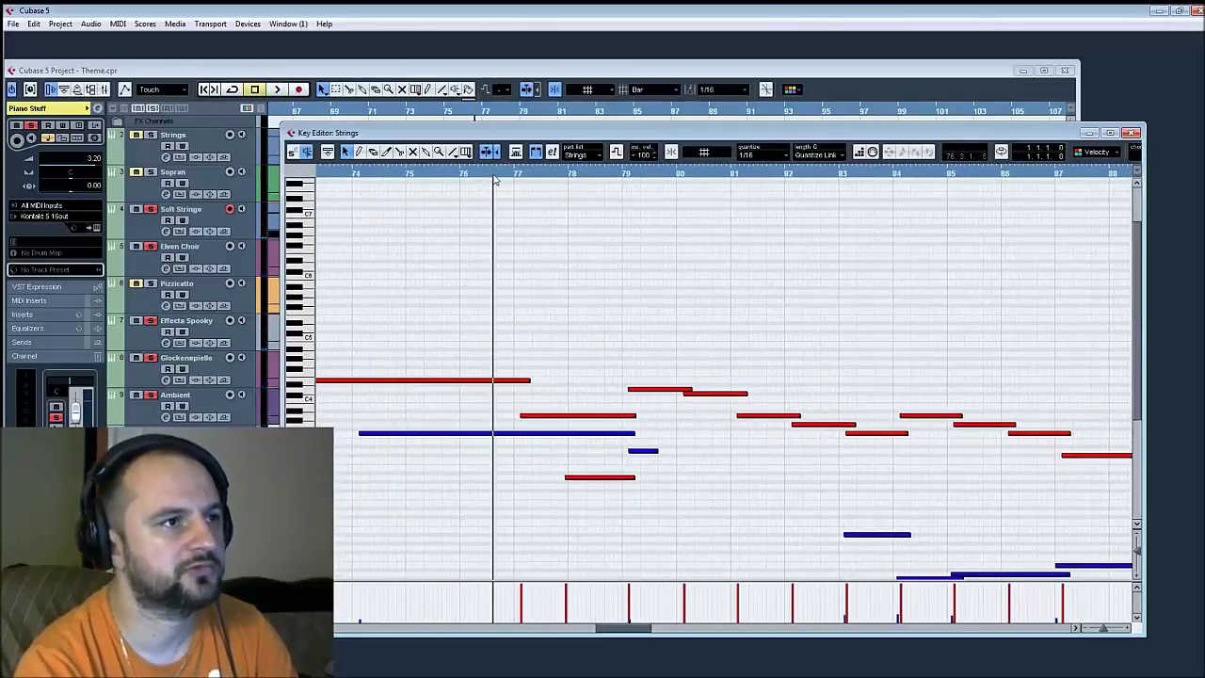
{"action": "key", "text": "space"}
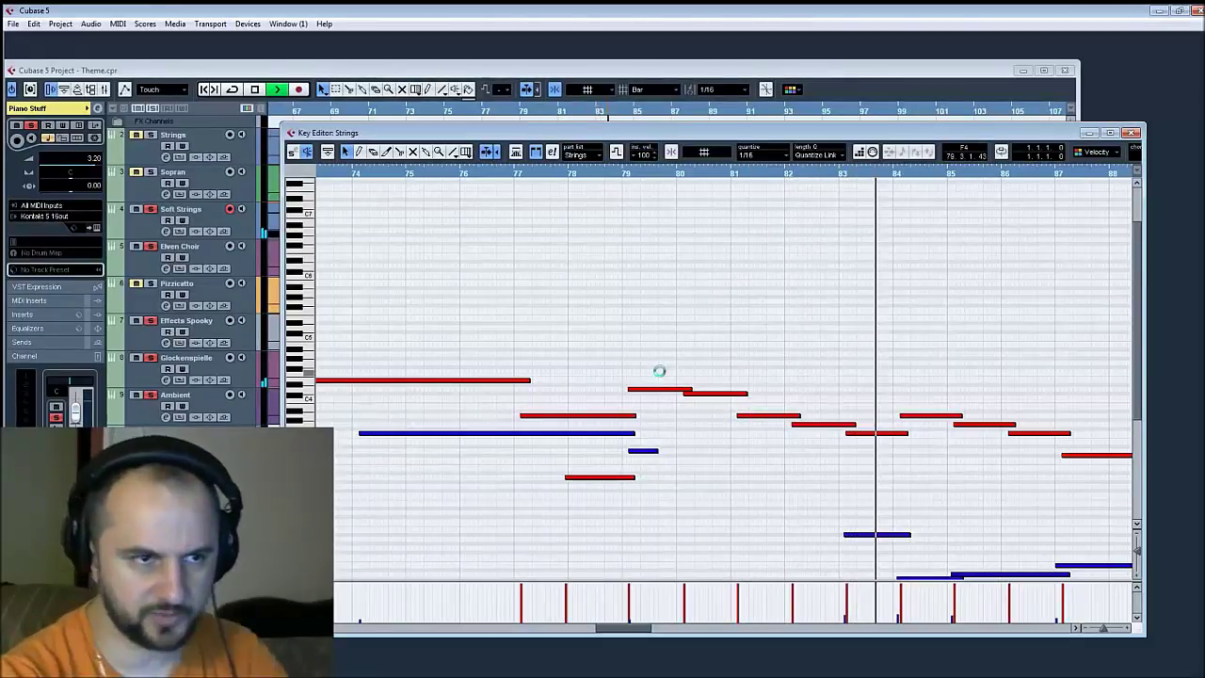
{"action": "scroll", "coordinate": [682, 389], "scroll_direction": "down", "scroll_amount": 5}
{"action": "scroll", "coordinate": [891, 393], "scroll_direction": "right", "scroll_amount": 3}
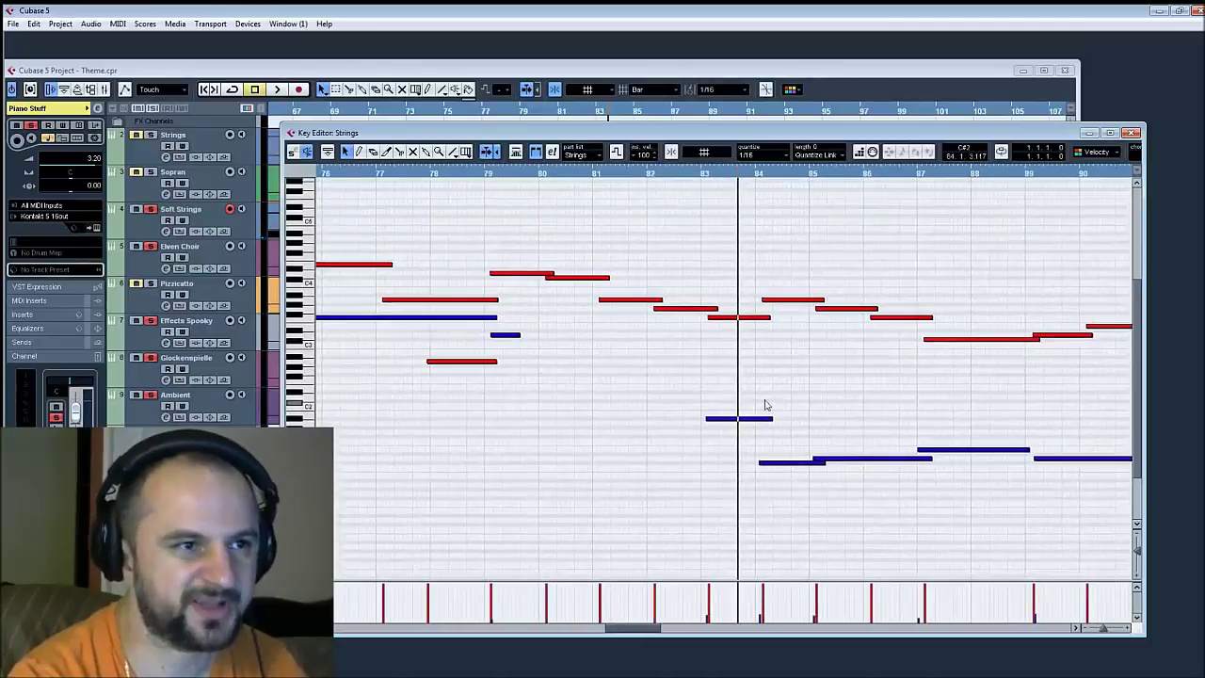
Replay the Soft Strings from bar 76 to bar 89, review the notes from bar 61 to 75, and close the editor
{"action": "left_click", "coordinate": [325, 175]}
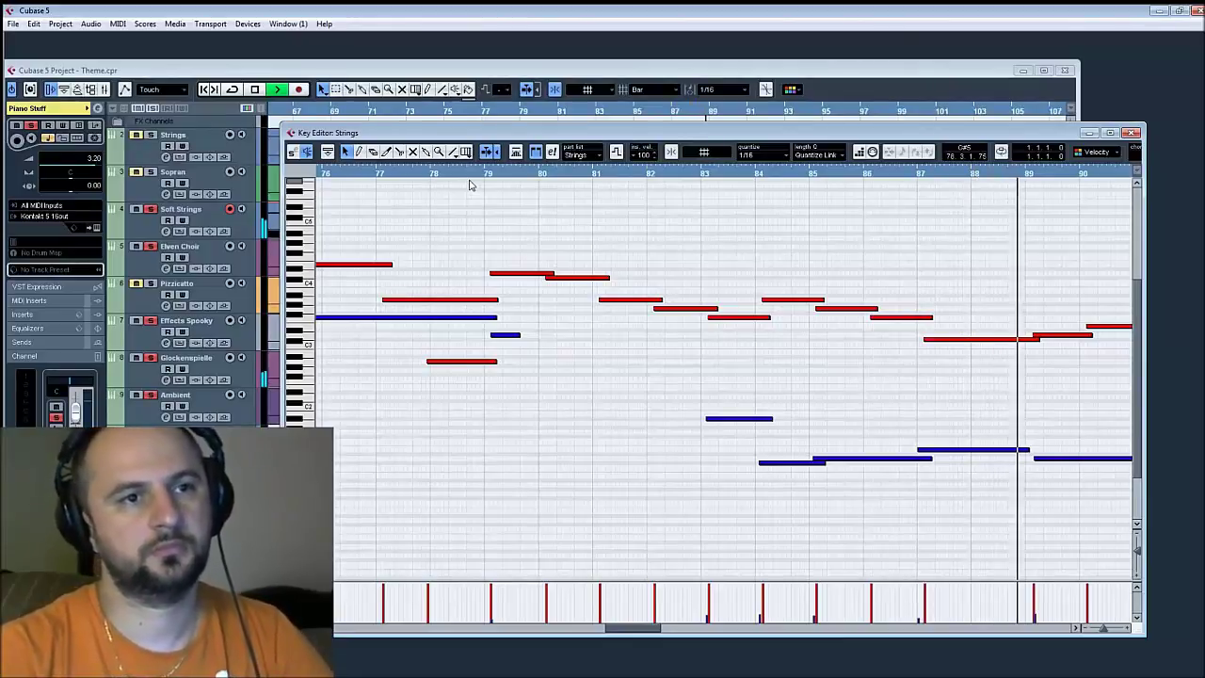
{"action": "key", "text": "space"}
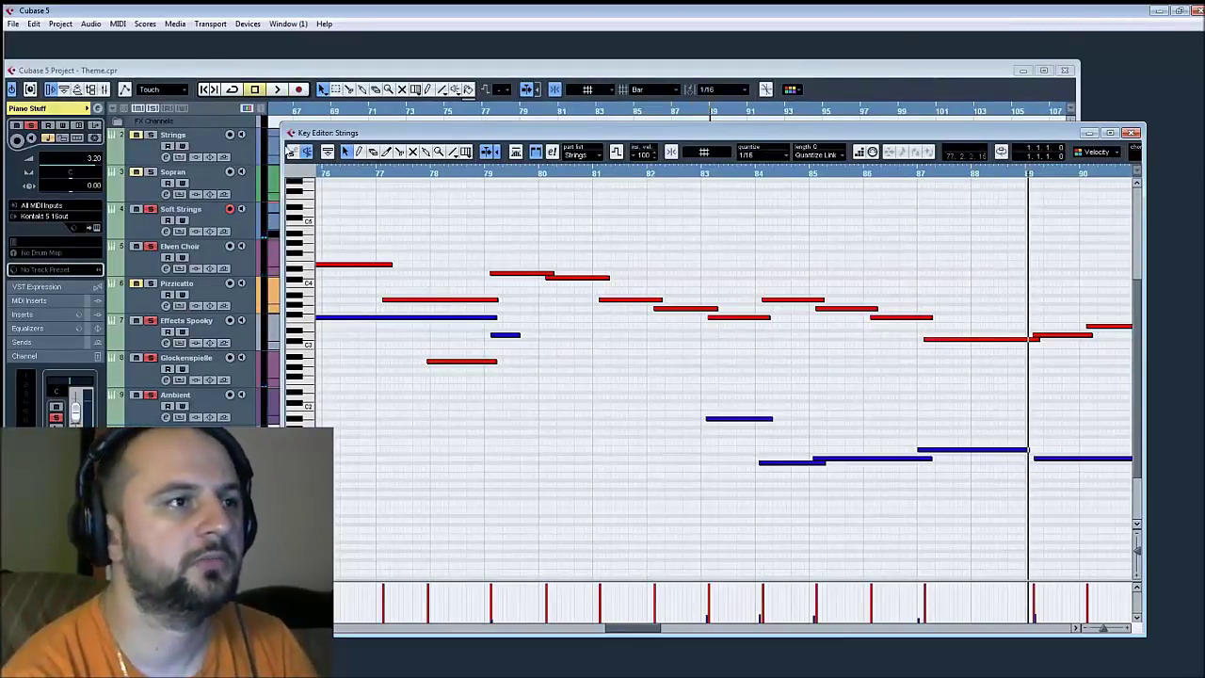
{"action": "scroll", "coordinate": [745, 321], "scroll_direction": "left", "scroll_amount": 10}
{"action": "scroll", "coordinate": [842, 315], "scroll_direction": "up", "scroll_amount": 5}
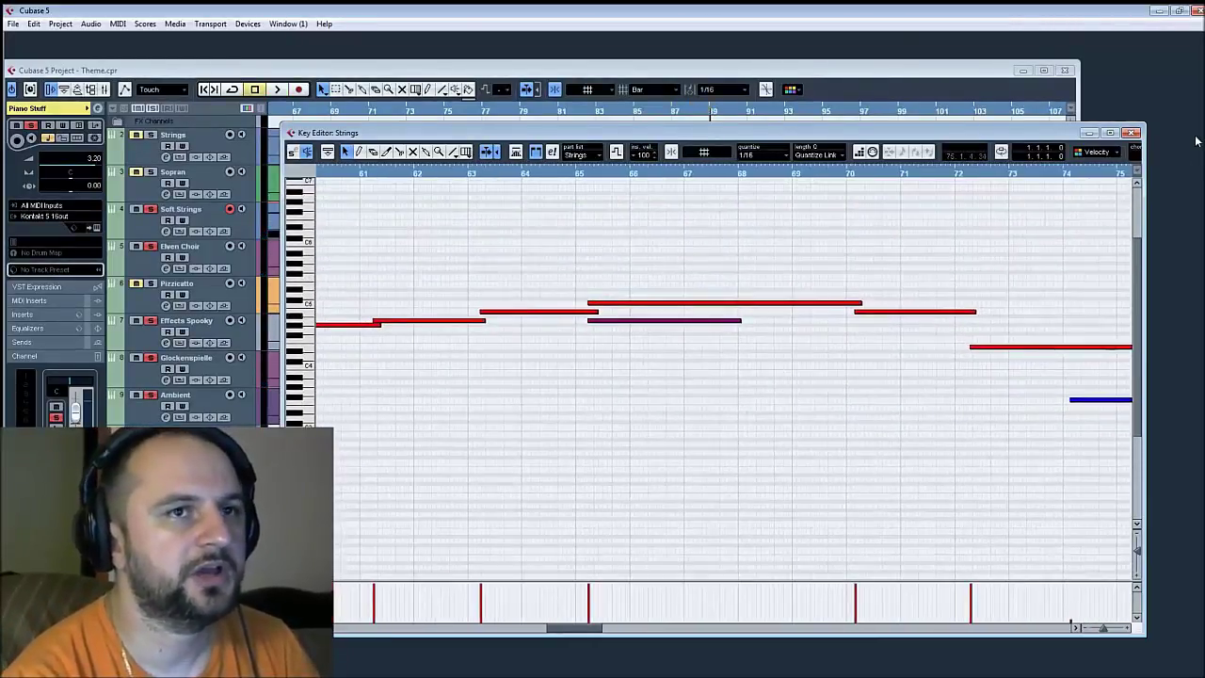
{"action": "left_click", "coordinate": [1133, 132]}
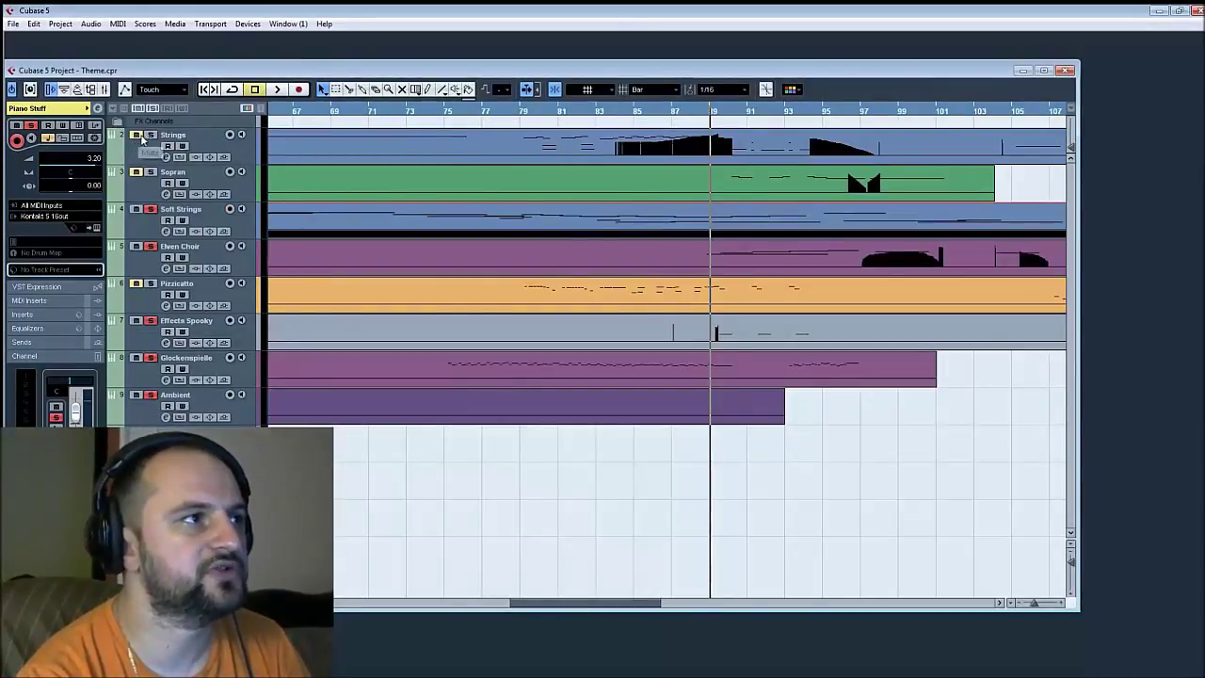
Unmute the Strings track and play its part in the Key Editor from about bar 88 to bar 89
{"action": "double_click", "coordinate": [581, 151]}
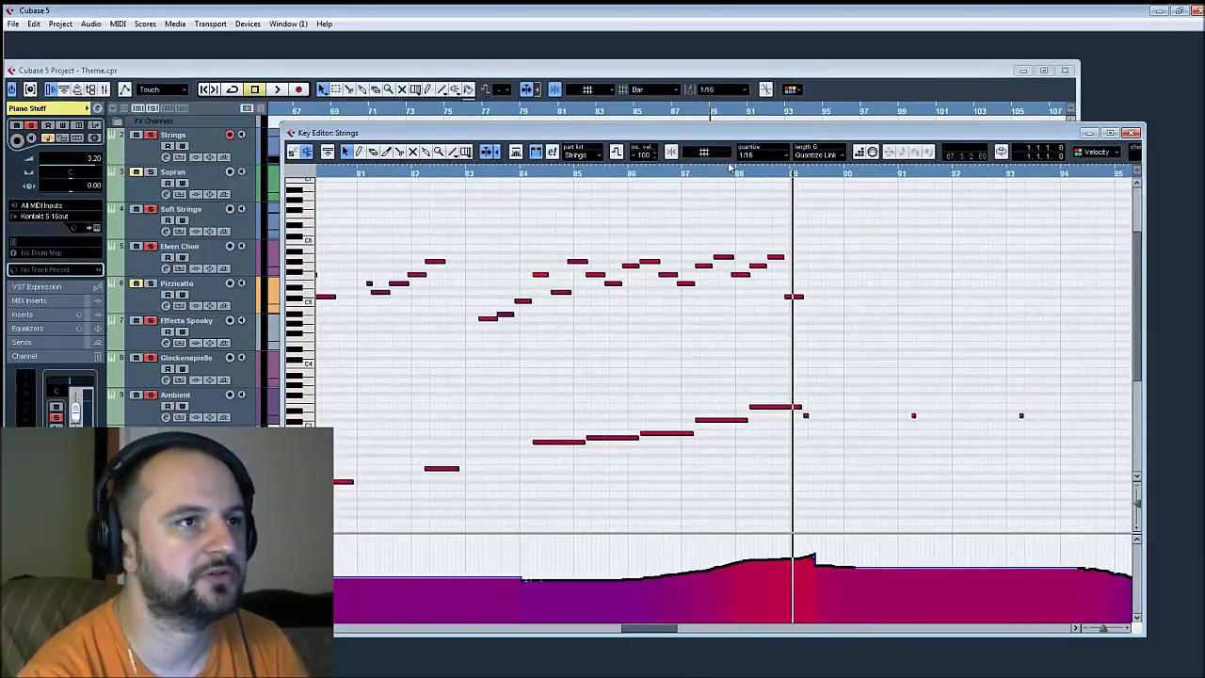
{"action": "left_click", "coordinate": [733, 176]}
{"action": "key", "text": "space"}
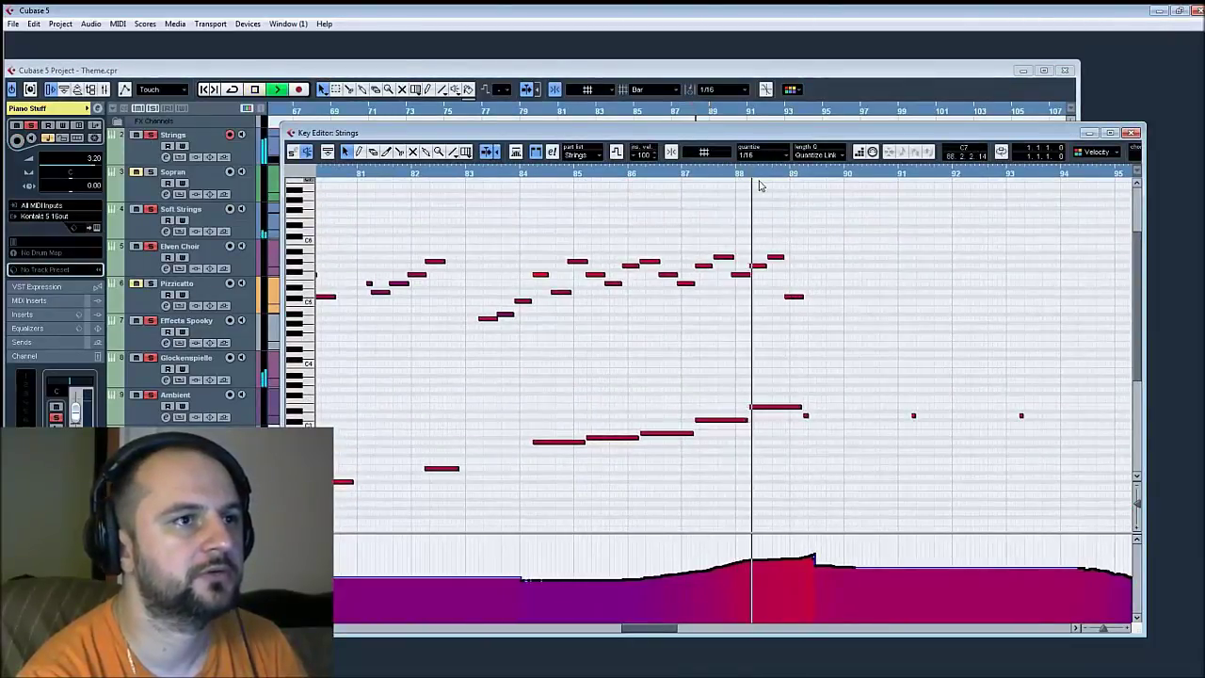
{"action": "key", "text": "space"}
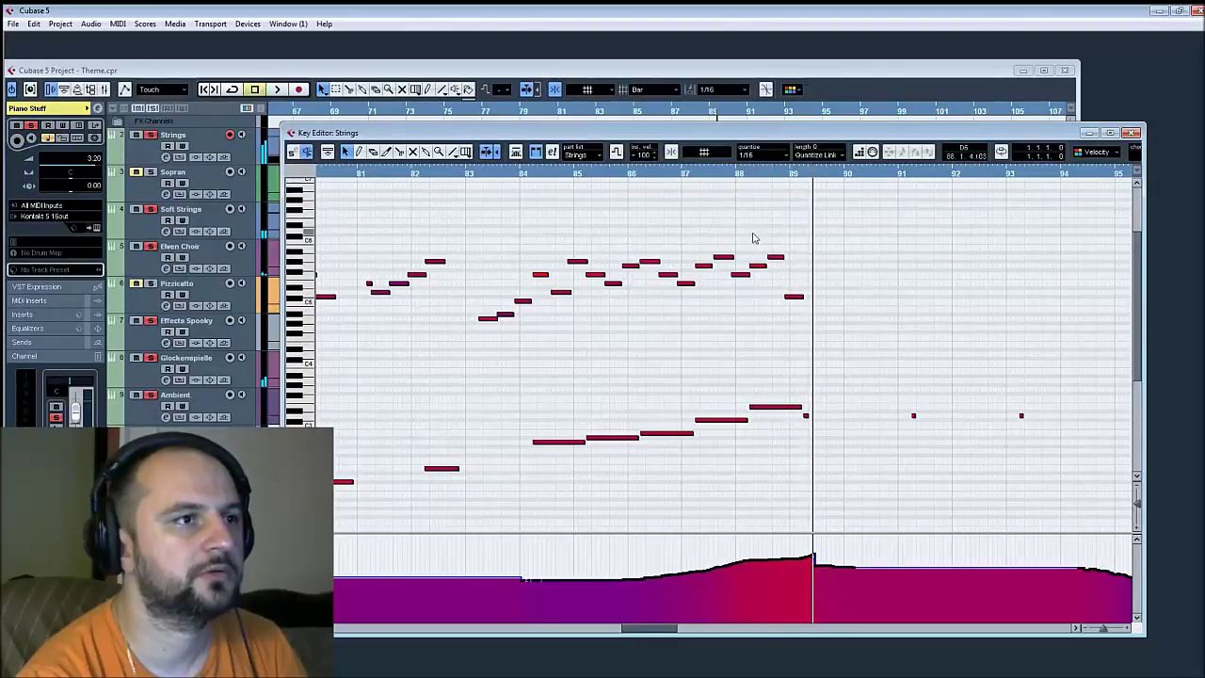
Examine the Strings notes between bars 70 and 84 and play the long held note from about bar 75
{"action": "scroll", "coordinate": [607, 274], "scroll_direction": "left", "scroll_amount": 10}
{"action": "scroll", "coordinate": [954, 370], "scroll_direction": "up", "scroll_amount": 5}
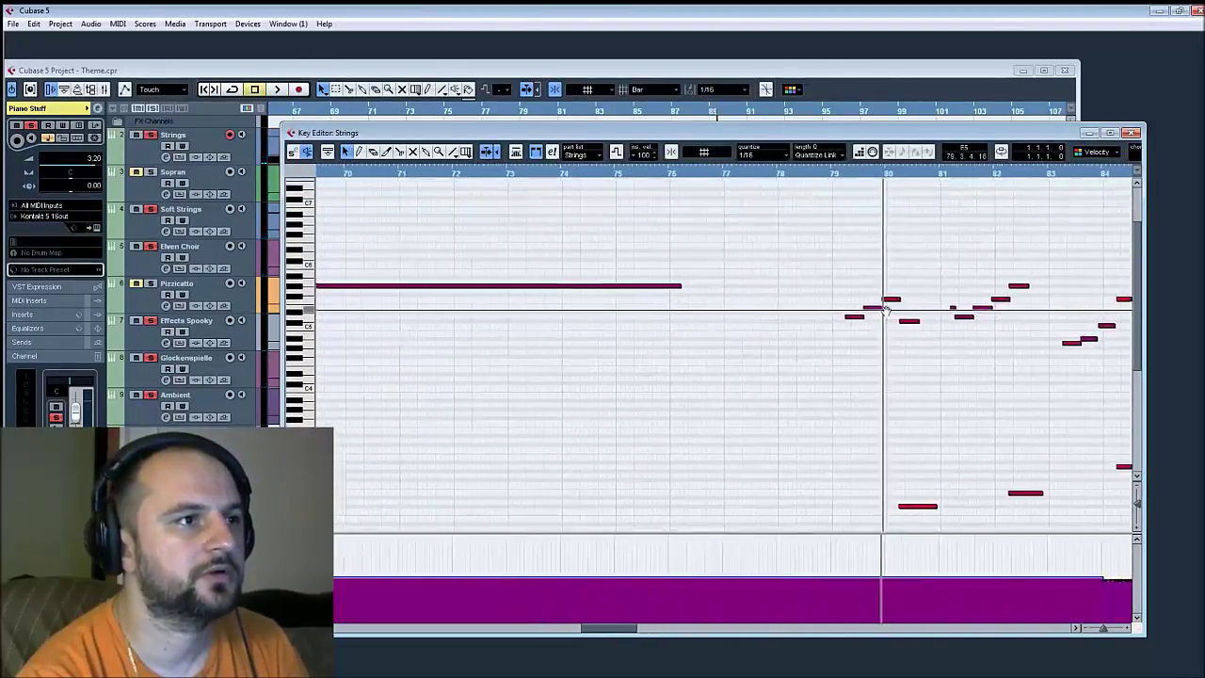
{"action": "scroll", "coordinate": [954, 370], "scroll_direction": "right", "scroll_amount": 10}
{"action": "scroll", "coordinate": [675, 358], "scroll_direction": "down", "scroll_amount": 1}
{"action": "scroll", "coordinate": [751, 317], "scroll_direction": "left", "scroll_amount": 8}
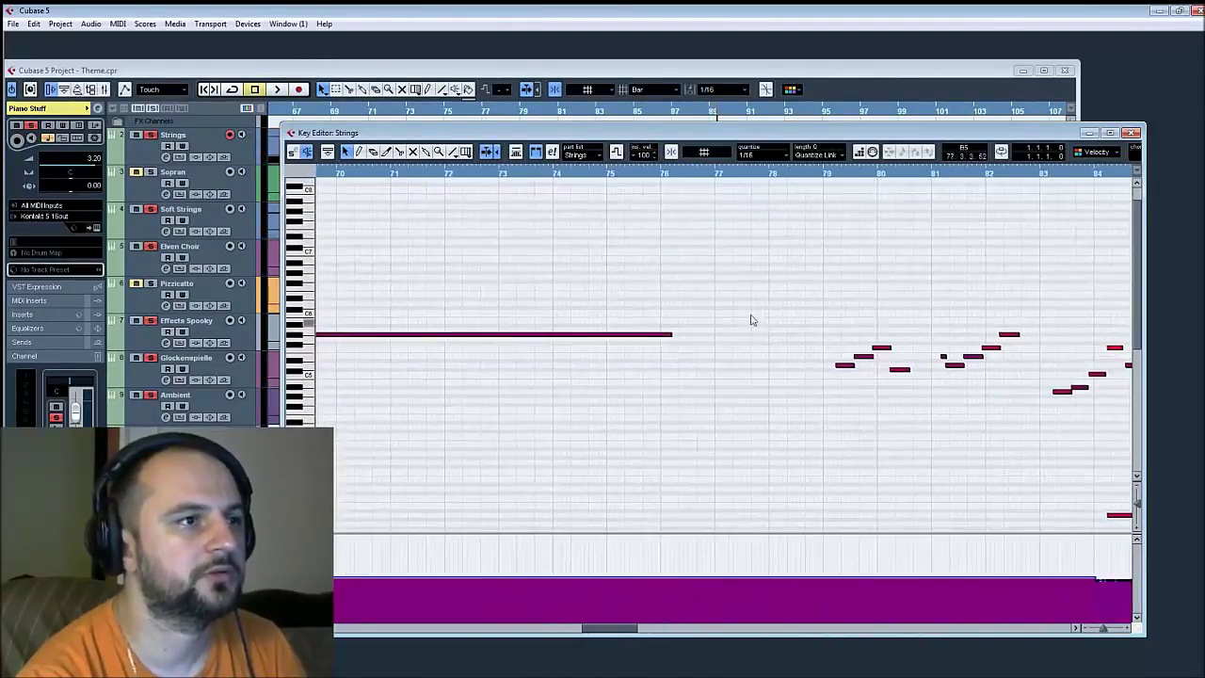
{"action": "left_click", "coordinate": [608, 173]}
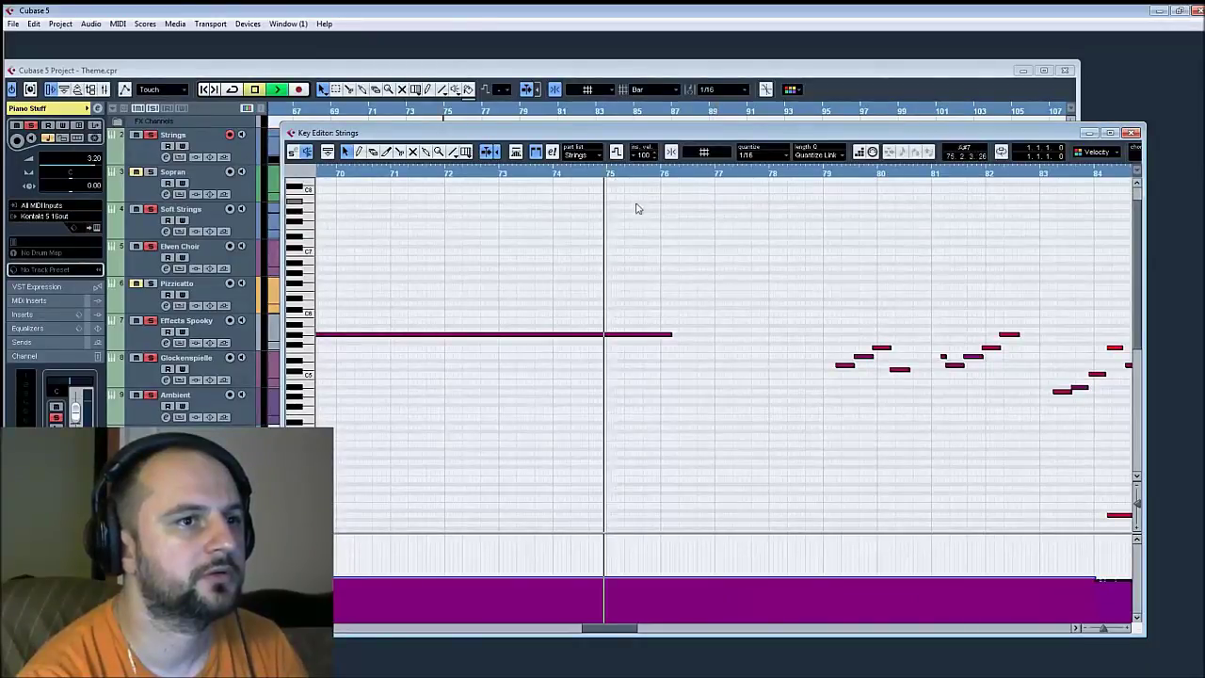
{"action": "key", "text": "space"}
Examine the earlier Strings notes back to bar 49, play from about bar 59, and close the editor
{"action": "scroll", "coordinate": [917, 331], "scroll_direction": "up", "scroll_amount": 2}
{"action": "scroll", "coordinate": [917, 331], "scroll_direction": "left", "scroll_amount": 6}
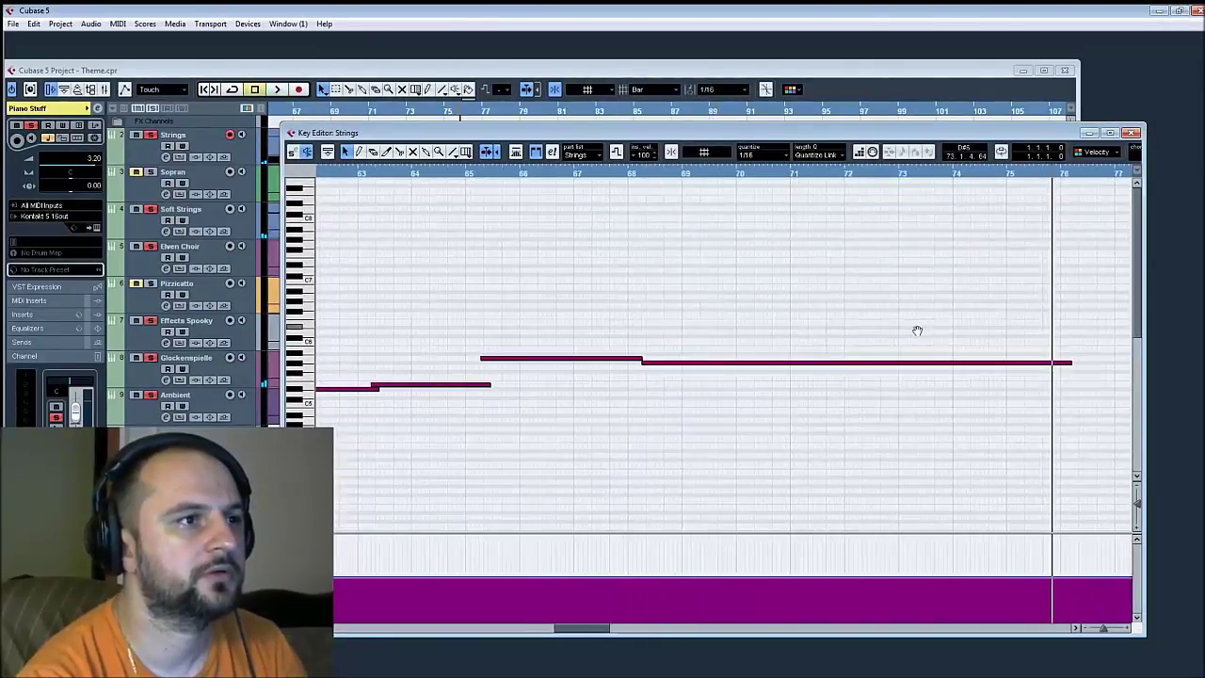
{"action": "scroll", "coordinate": [826, 269], "scroll_direction": "left", "scroll_amount": 12}
{"action": "scroll", "coordinate": [825, 269], "scroll_direction": "down", "scroll_amount": 1}
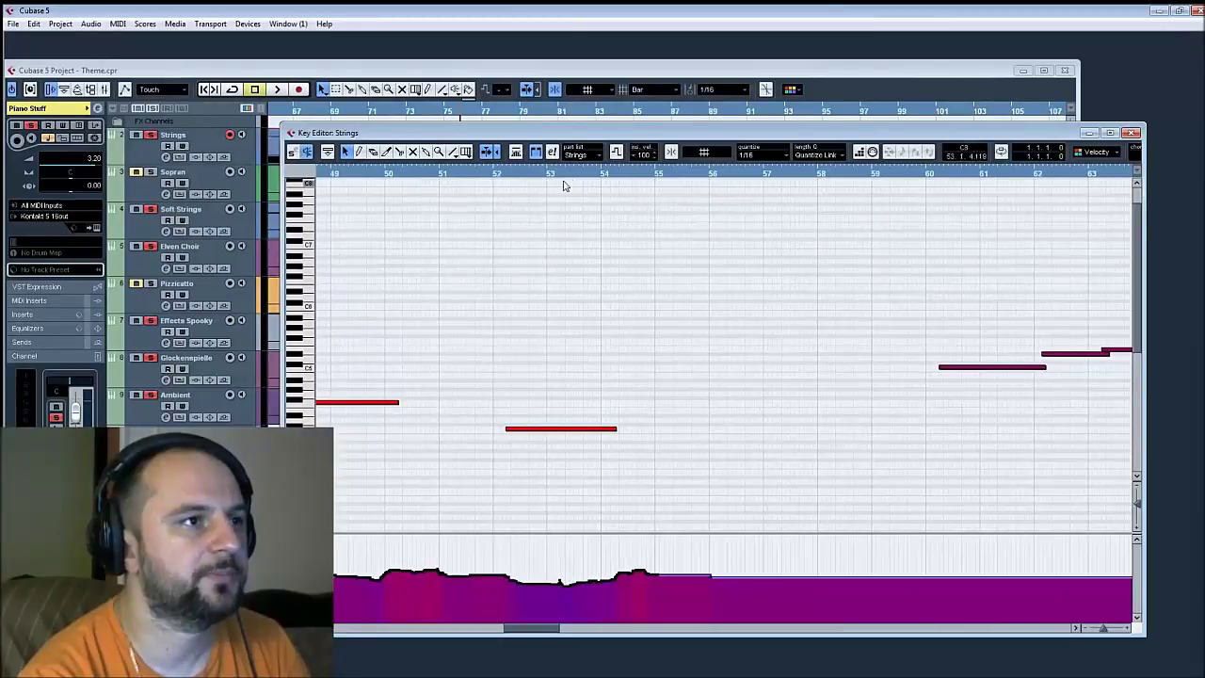
{"action": "scroll", "coordinate": [694, 237], "scroll_direction": "right", "scroll_amount": 5}
{"action": "scroll", "coordinate": [608, 221], "scroll_direction": "down", "scroll_amount": 1}
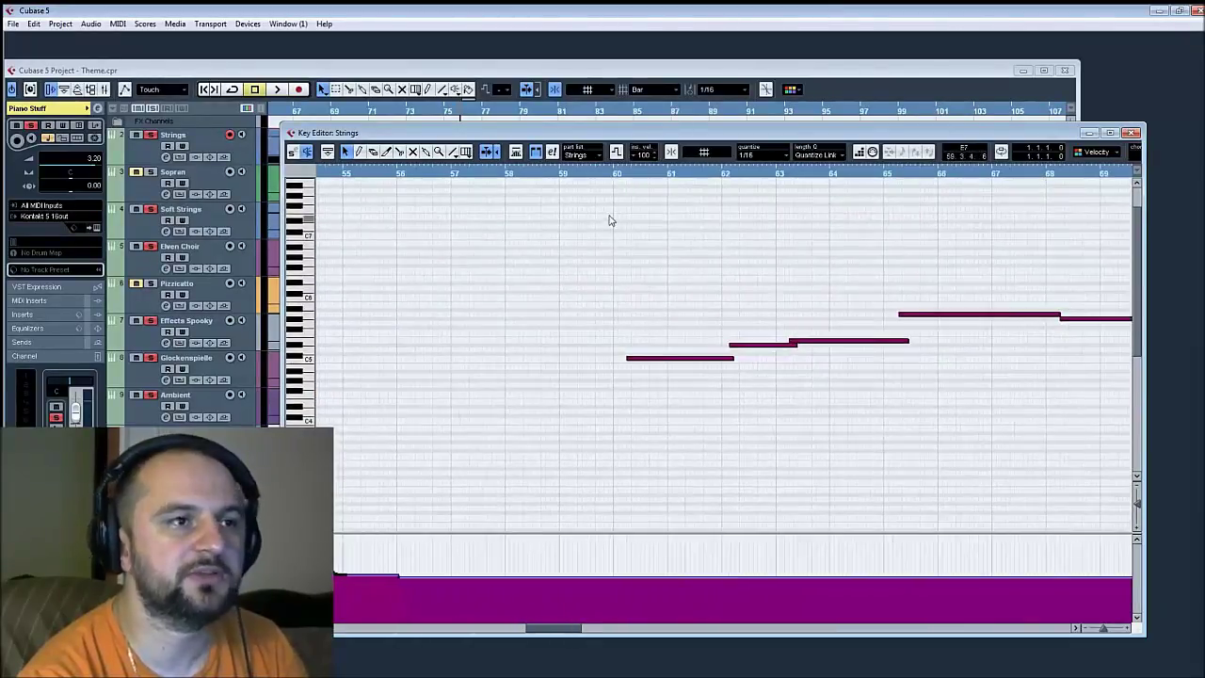
{"action": "left_click", "coordinate": [595, 177]}
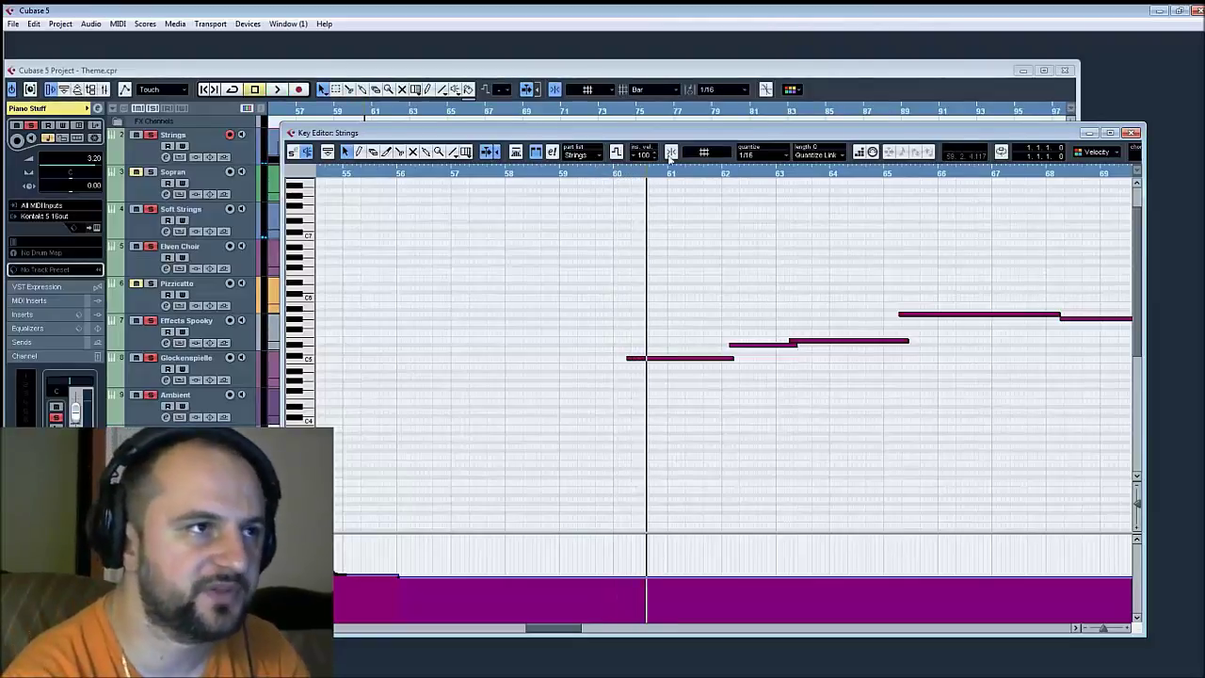
{"action": "left_click", "coordinate": [1133, 134]}
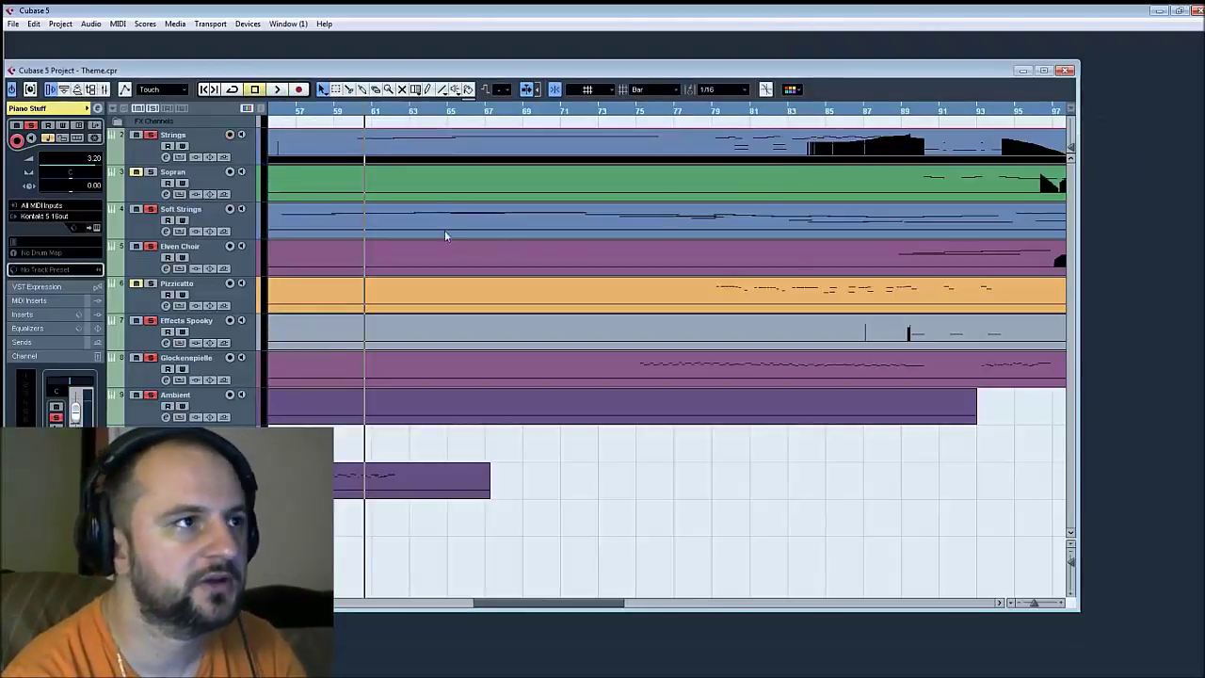
Open the Strings and Soft Strings parts together in the Key Editor and play them from about bar 55 to bar 81
{"action": "key", "text": "ctrl+e"}
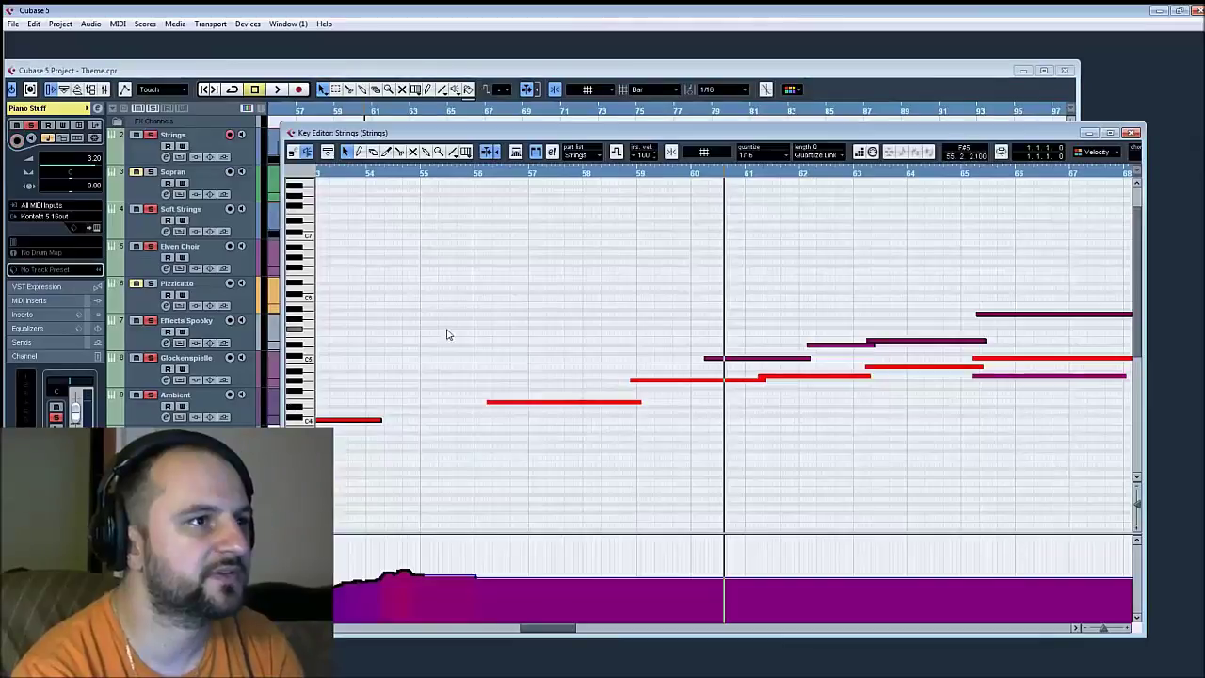
{"action": "left_click", "coordinate": [713, 174]}
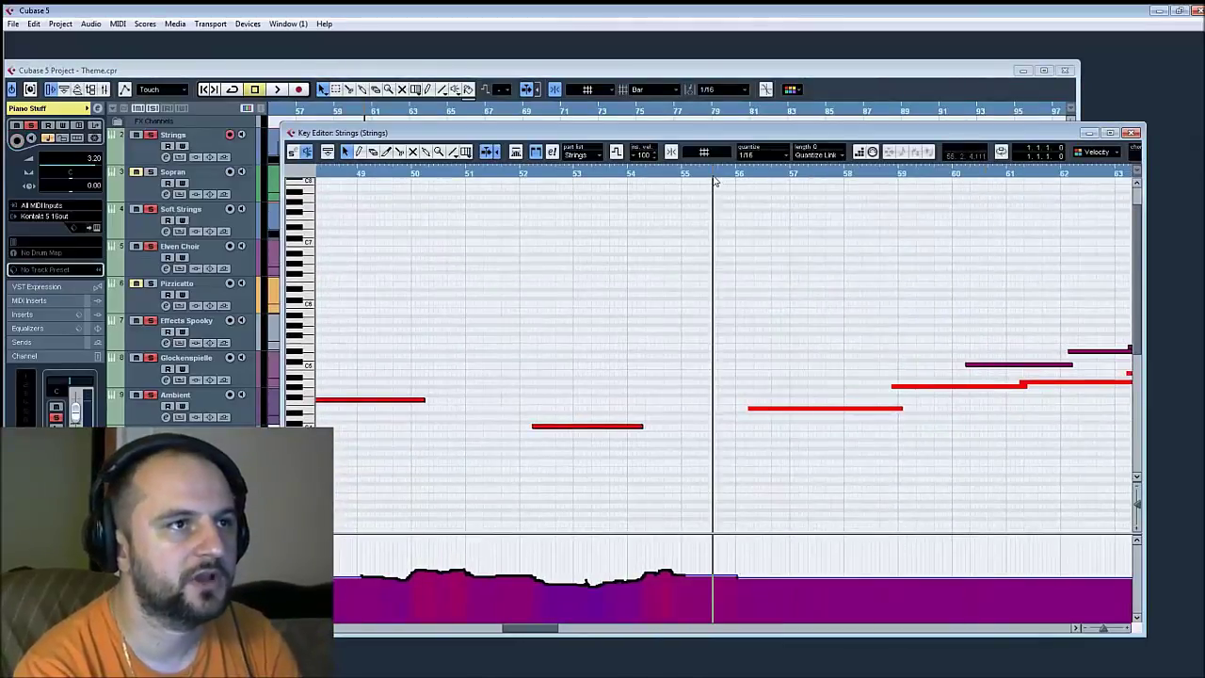
{"action": "key", "text": "space"}
{"action": "scroll", "coordinate": [815, 398], "scroll_direction": "right", "scroll_amount": 5}
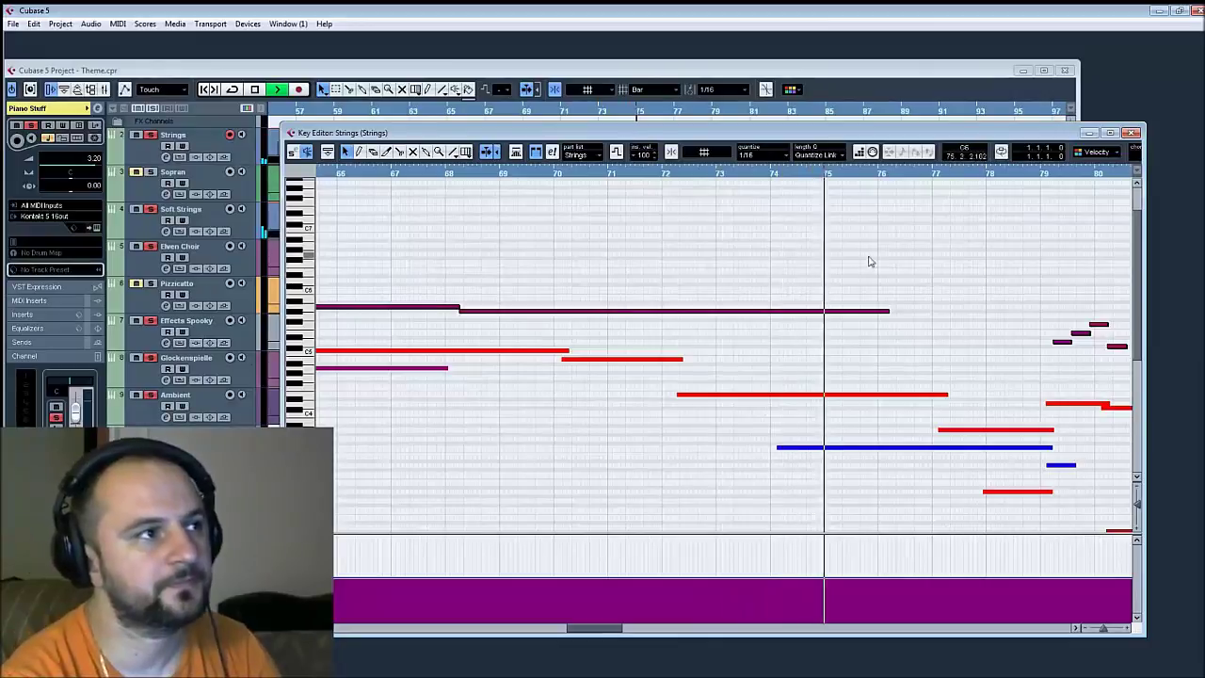
{"action": "left_click_drag", "start_coordinate": [882, 346], "coordinate": [591, 348]}
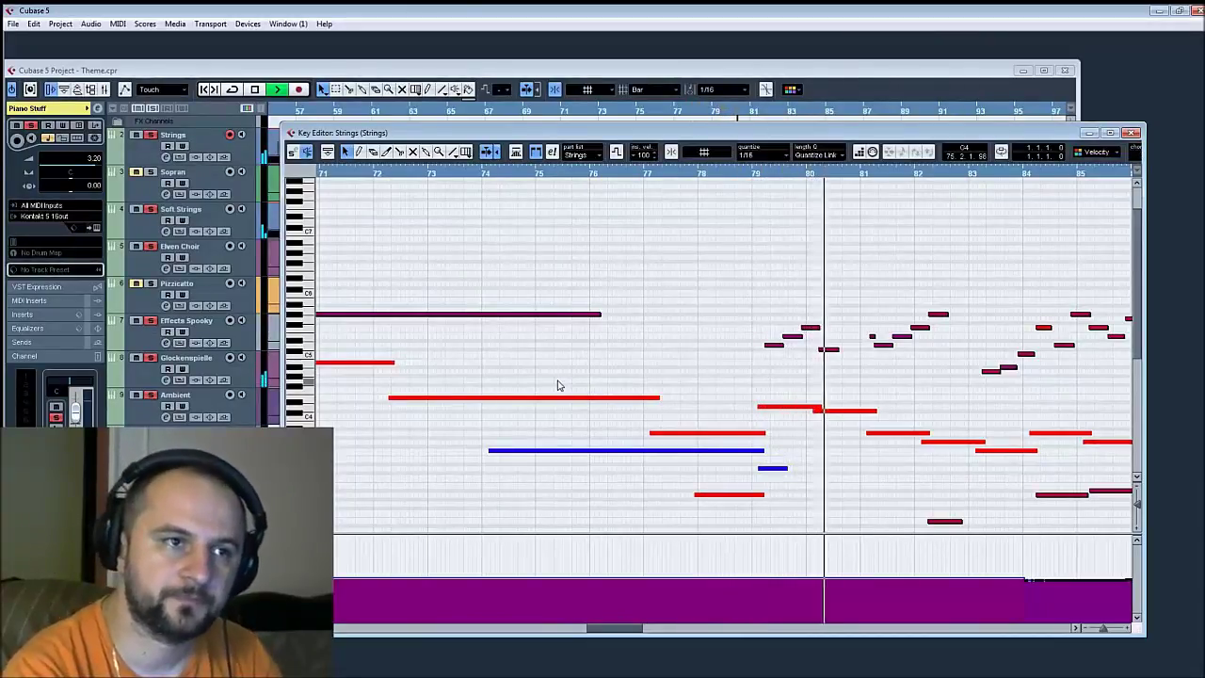
{"action": "key", "text": "space"}
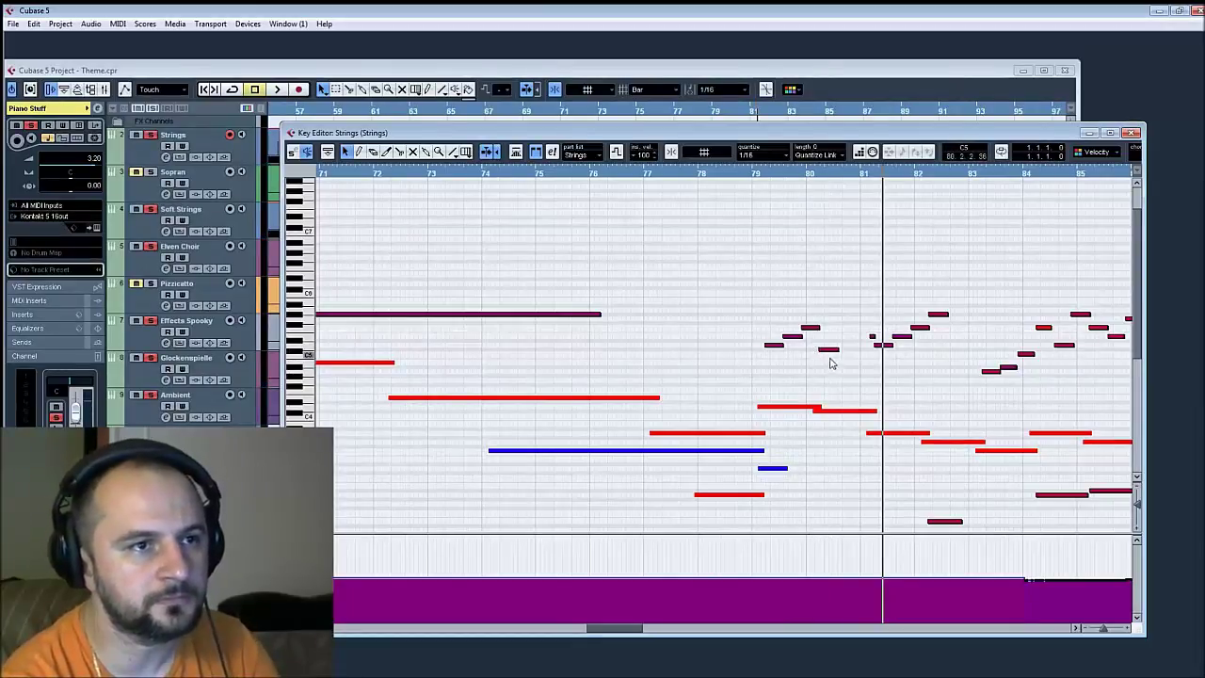
Play the combined Strings and Soft Strings parts from about bar 78 to bar 85
{"action": "left_click", "coordinate": [713, 181]}
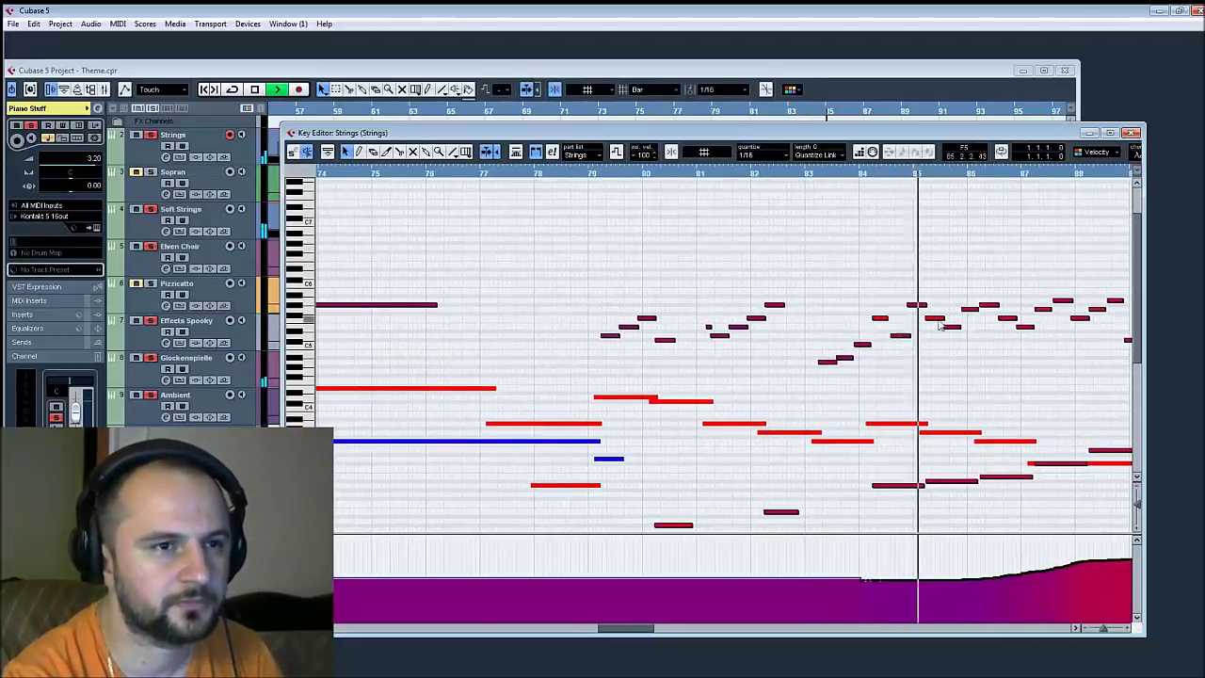
{"action": "key", "text": "space"}
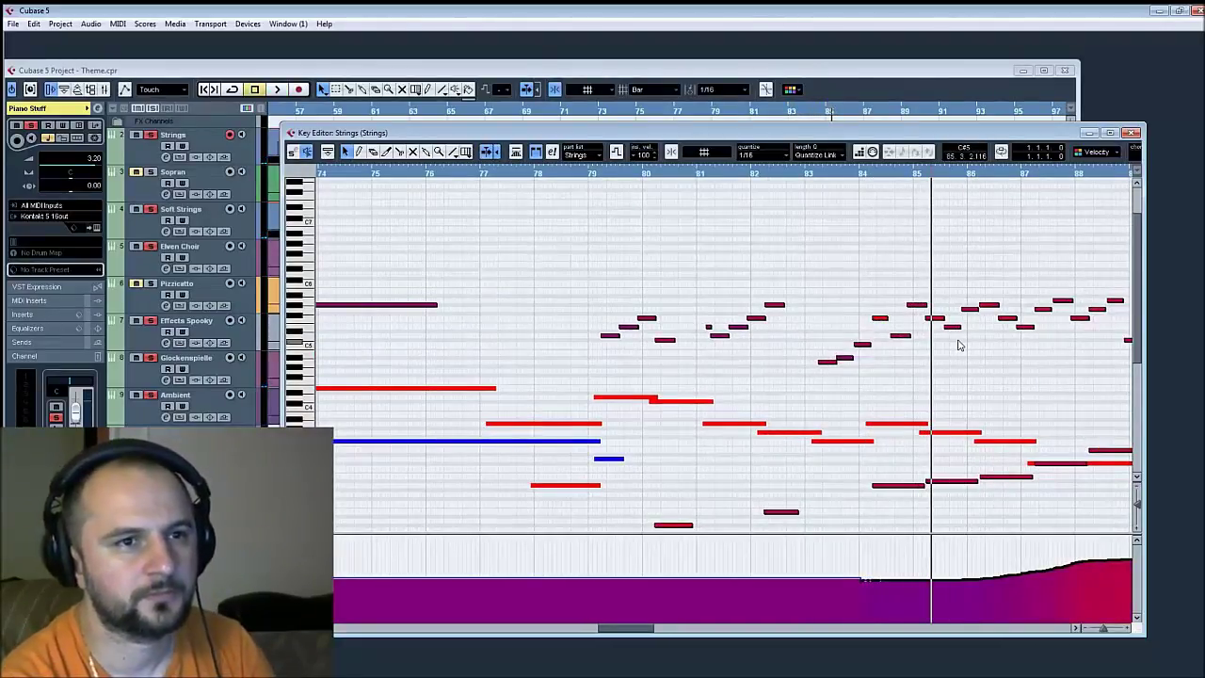
Step through the Strings melody notes from bar 79 and examine the low notes beneath them up to bar 92
{"action": "left_click_drag", "start_coordinate": [959, 346], "coordinate": [768, 338]}
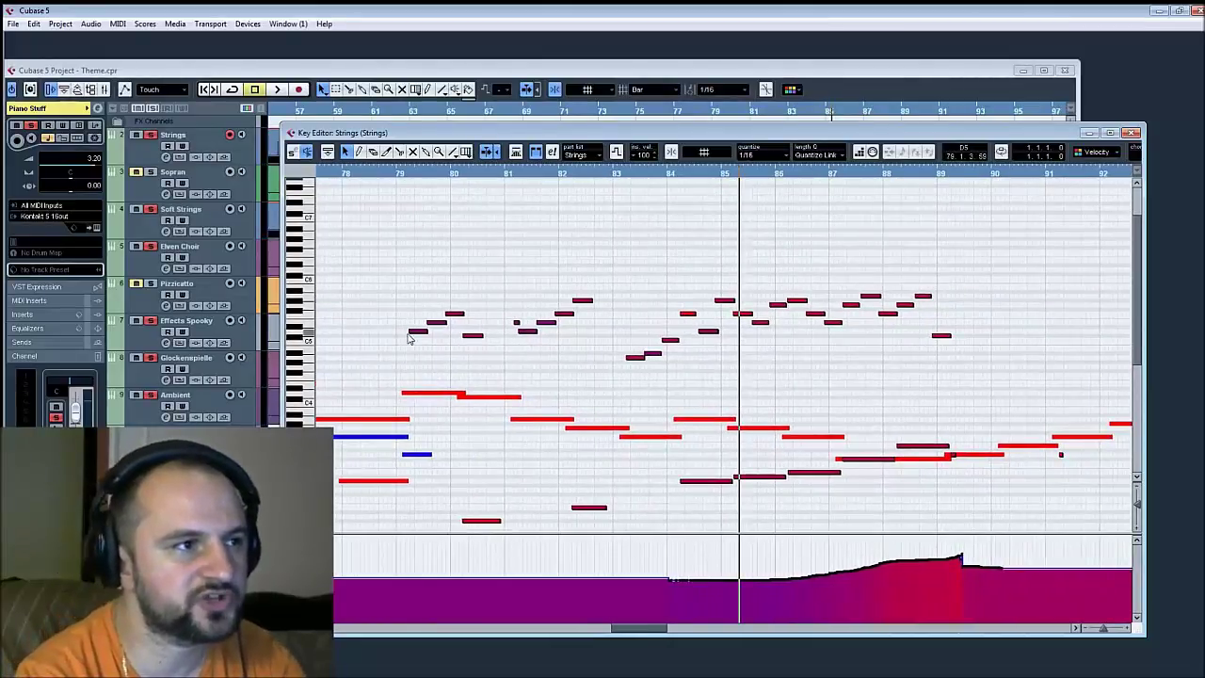
{"action": "key", "text": "Right"}
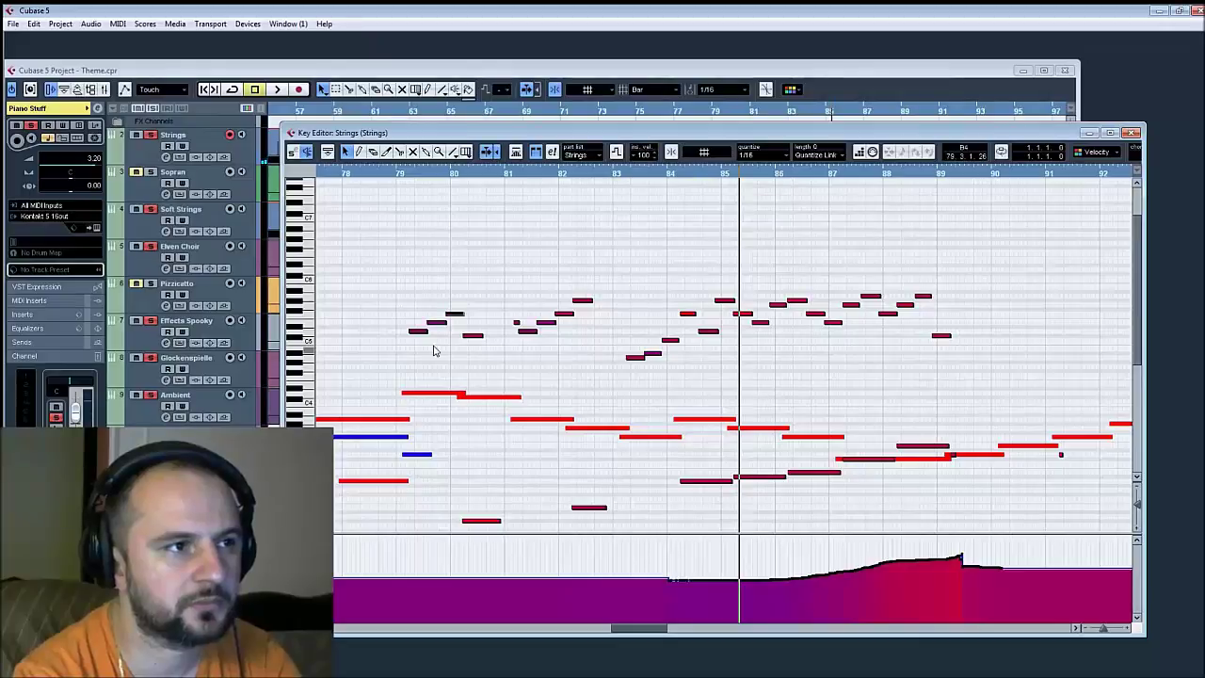
{"action": "scroll", "coordinate": [434, 350], "scroll_direction": "down", "scroll_amount": 5}
{"action": "scroll", "coordinate": [541, 379], "scroll_direction": "up", "scroll_amount": 2}
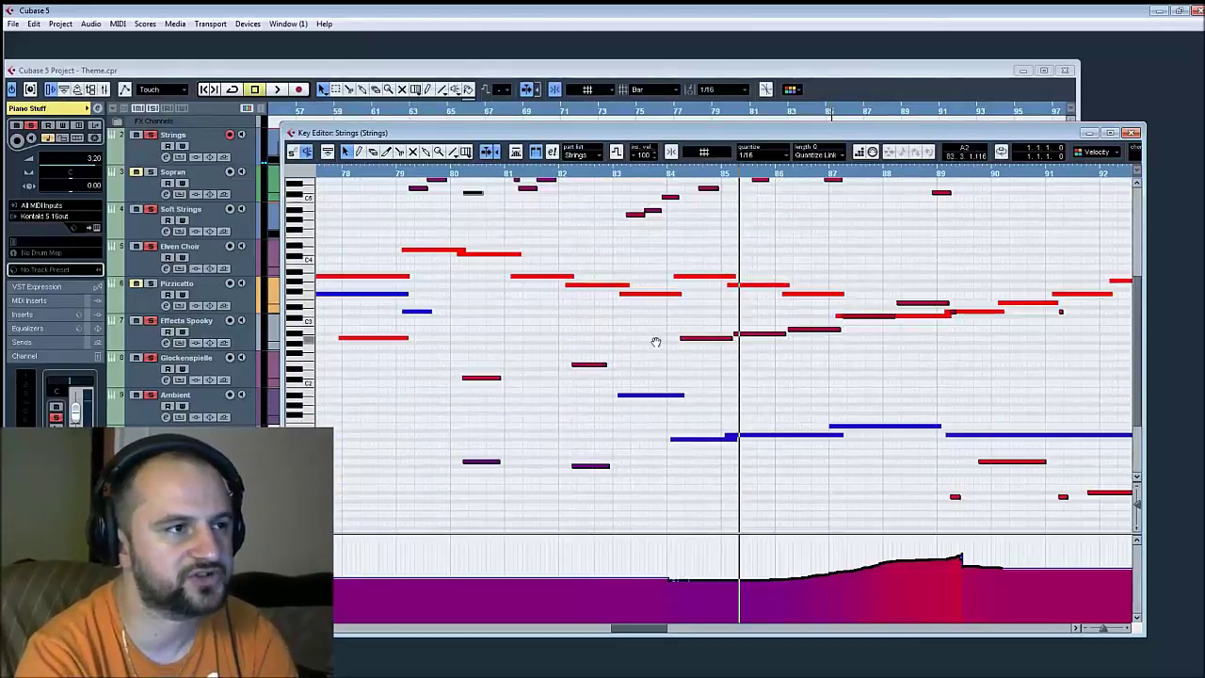
Examine the combined Strings melody and the lower notes from about bar 80 to bar 89
{"action": "left_click_drag", "start_coordinate": [656, 342], "coordinate": [560, 489]}
{"action": "key", "text": "Right"}
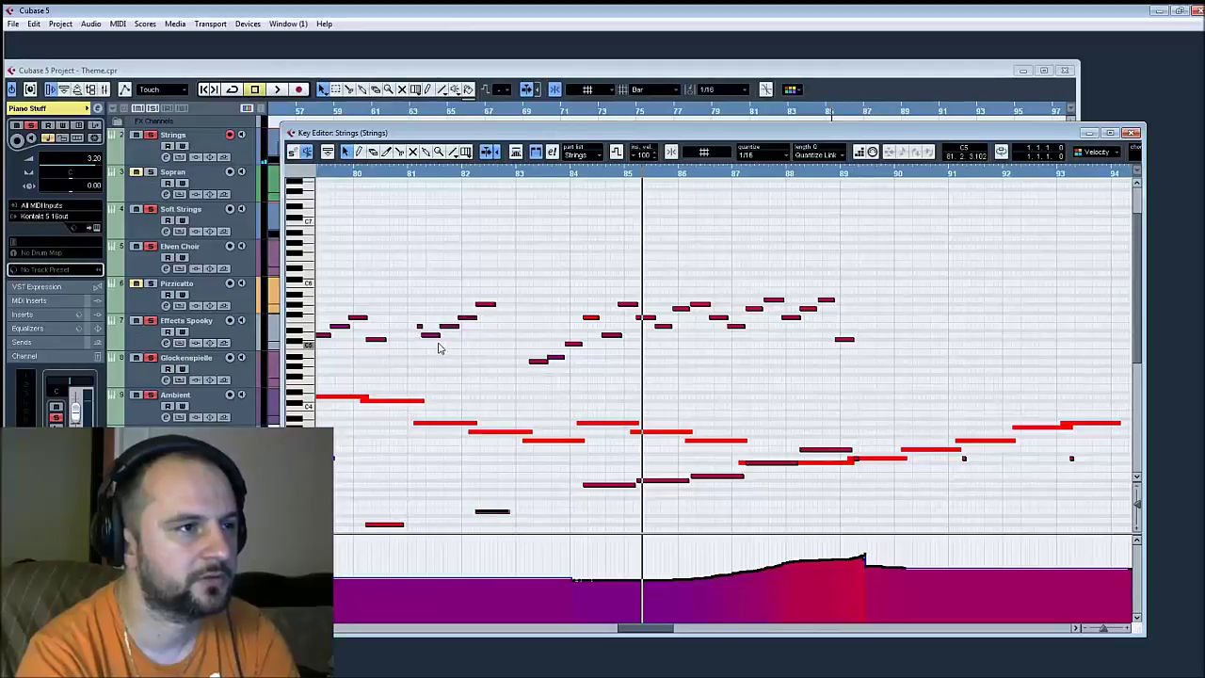
{"action": "scroll", "coordinate": [437, 348], "scroll_direction": "down", "scroll_amount": 3}
{"action": "left_click_drag", "start_coordinate": [527, 356], "coordinate": [475, 471]}
{"action": "key", "text": "Right"}
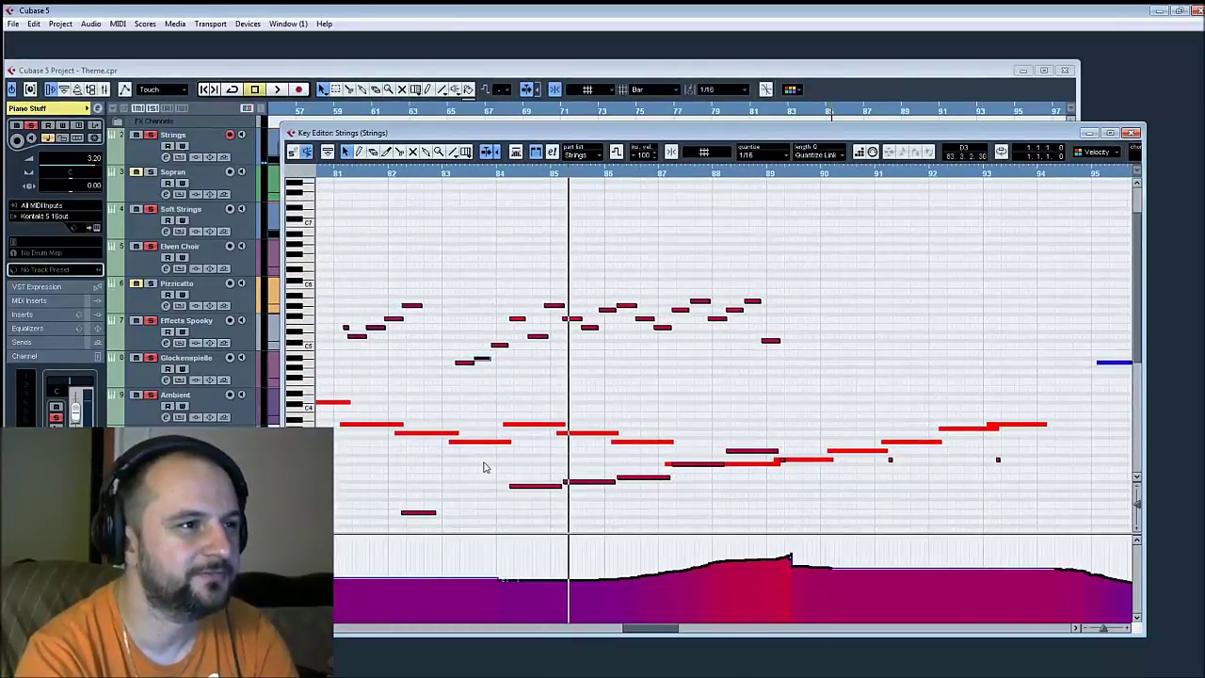
{"action": "key", "text": "Right"}
{"action": "key", "text": "Right"}
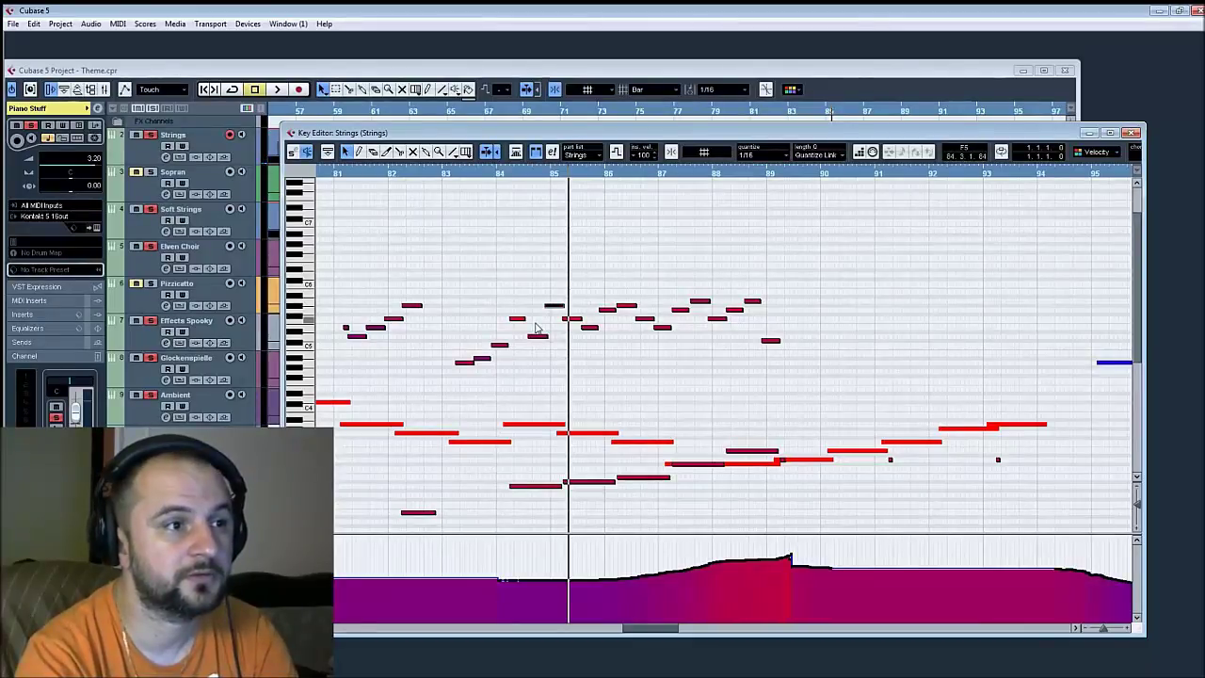
{"action": "key", "text": "Right"}
{"action": "key", "text": "Right"}
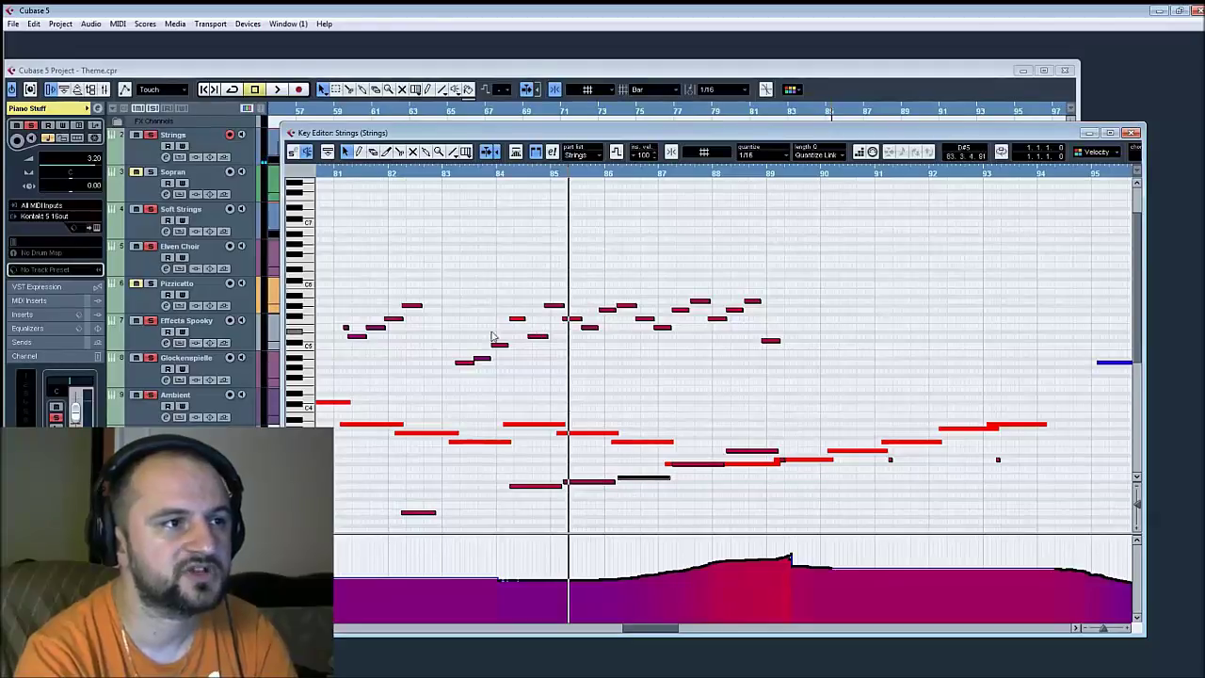
{"action": "key", "text": "Right"}
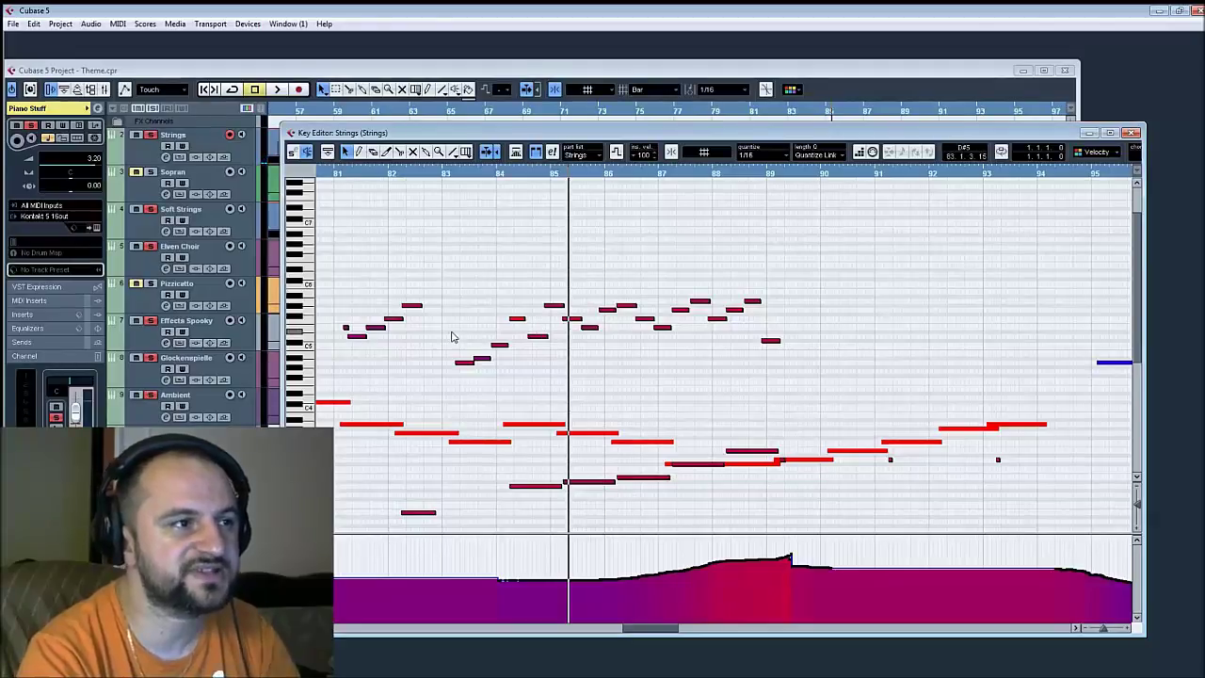
Set the playback position to bar 83, audition the Strings melody notes around bars 84 to 85, and close the editor
{"action": "left_click", "coordinate": [441, 174]}
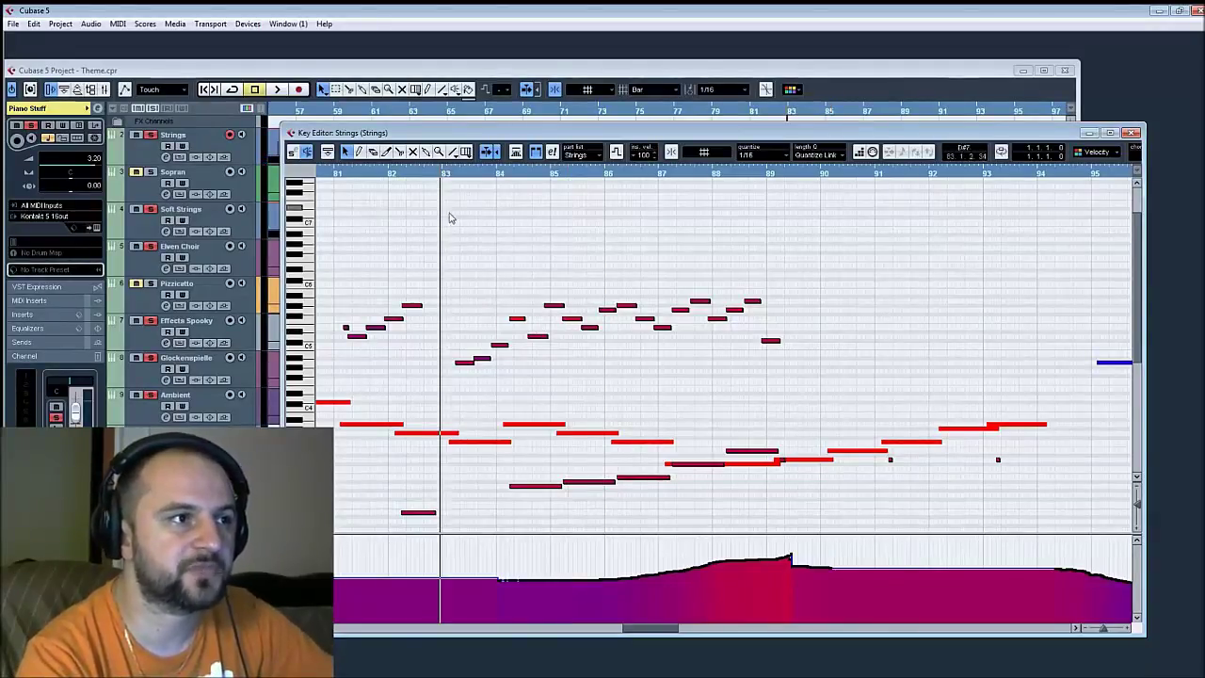
{"action": "left_click", "coordinate": [499, 345]}
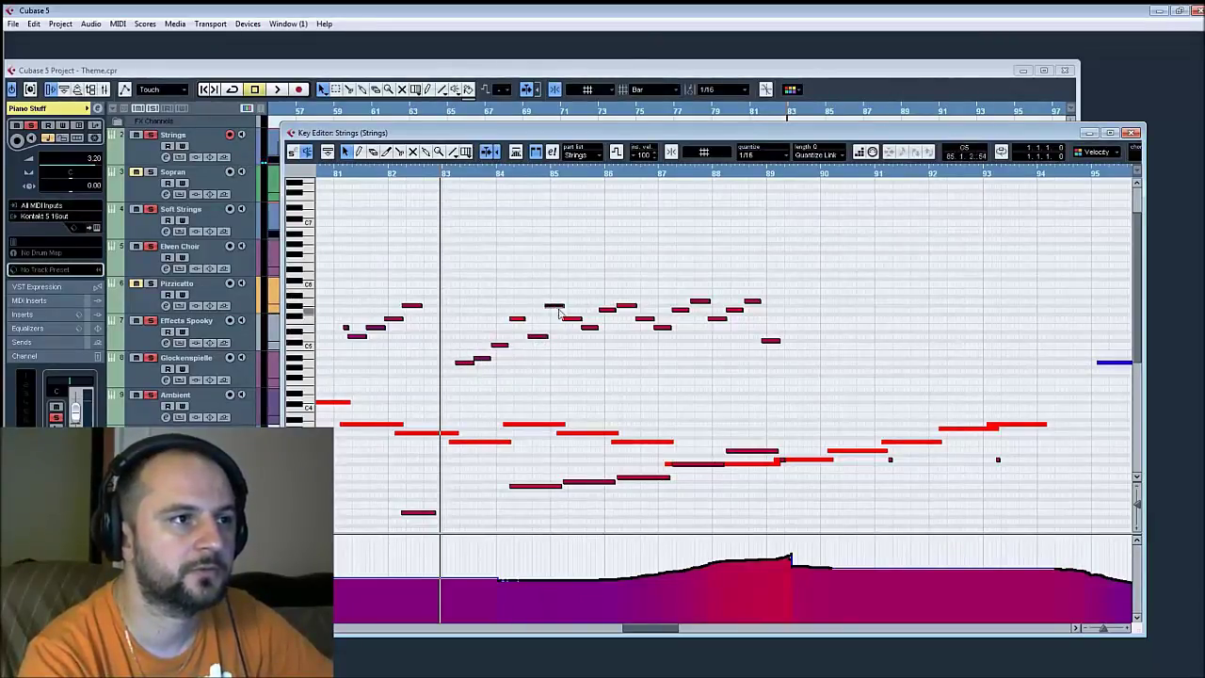
{"action": "left_click", "coordinate": [581, 326]}
{"action": "left_click", "coordinate": [568, 321]}
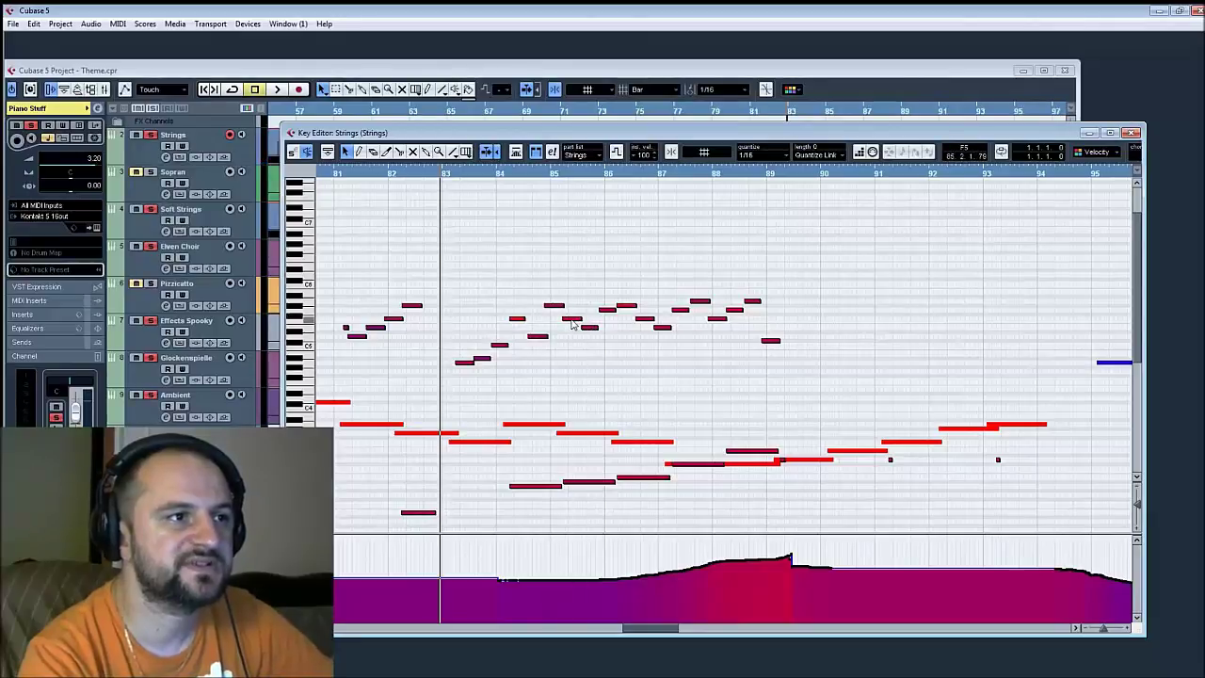
{"action": "left_click", "coordinate": [591, 329]}
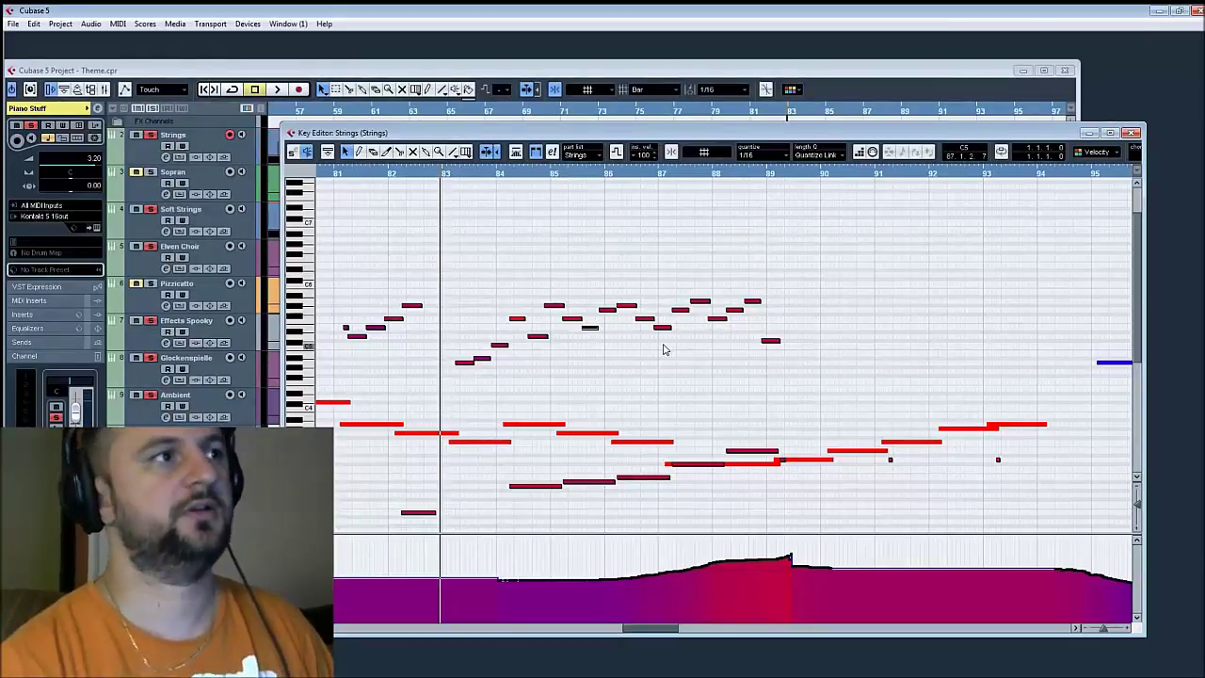
{"action": "left_click", "coordinate": [1133, 132]}
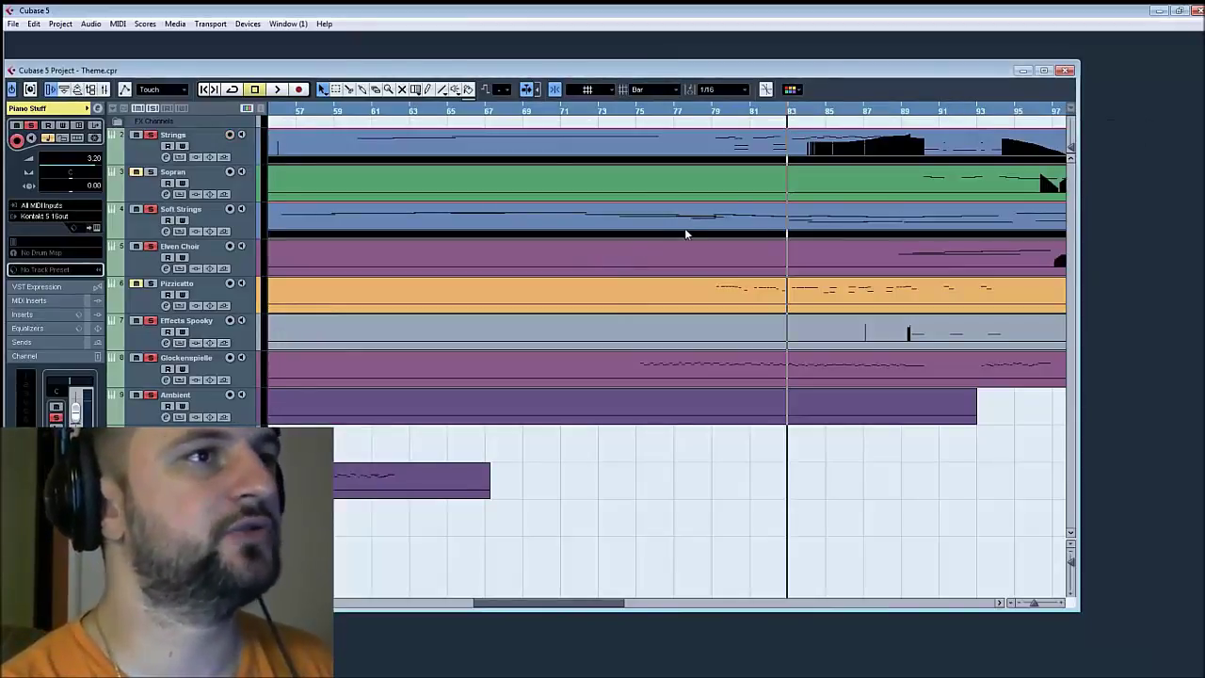
Open the Soft Strings part alone in the Key Editor, examine its low note at bar 84, and close it
{"action": "key", "text": "ctrl+e"}
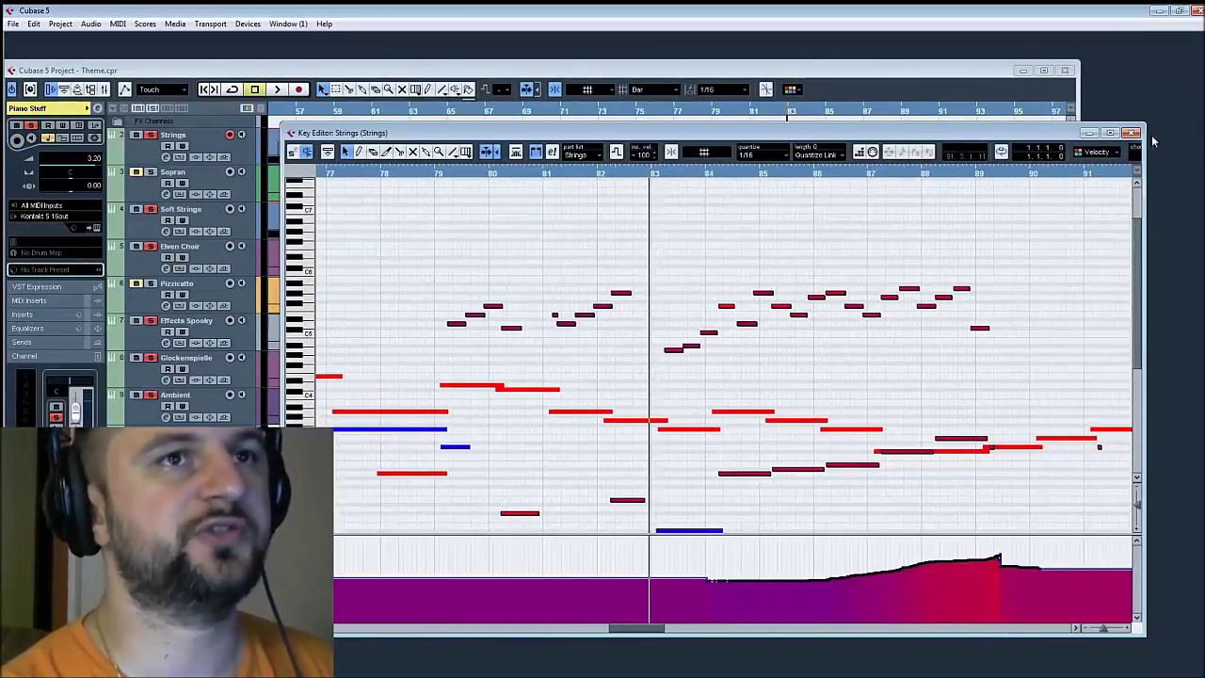
{"action": "left_click", "coordinate": [1133, 133]}
{"action": "left_click", "coordinate": [745, 196]}
{"action": "left_click", "coordinate": [754, 233]}
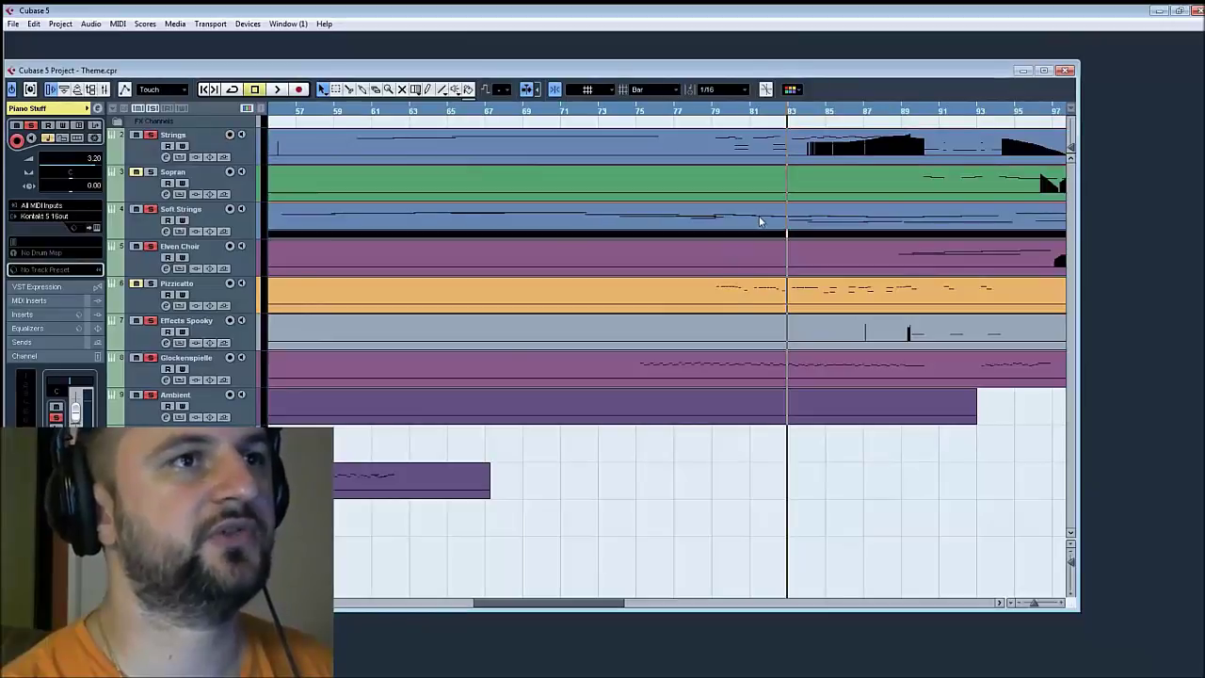
{"action": "key", "text": "ctrl+e"}
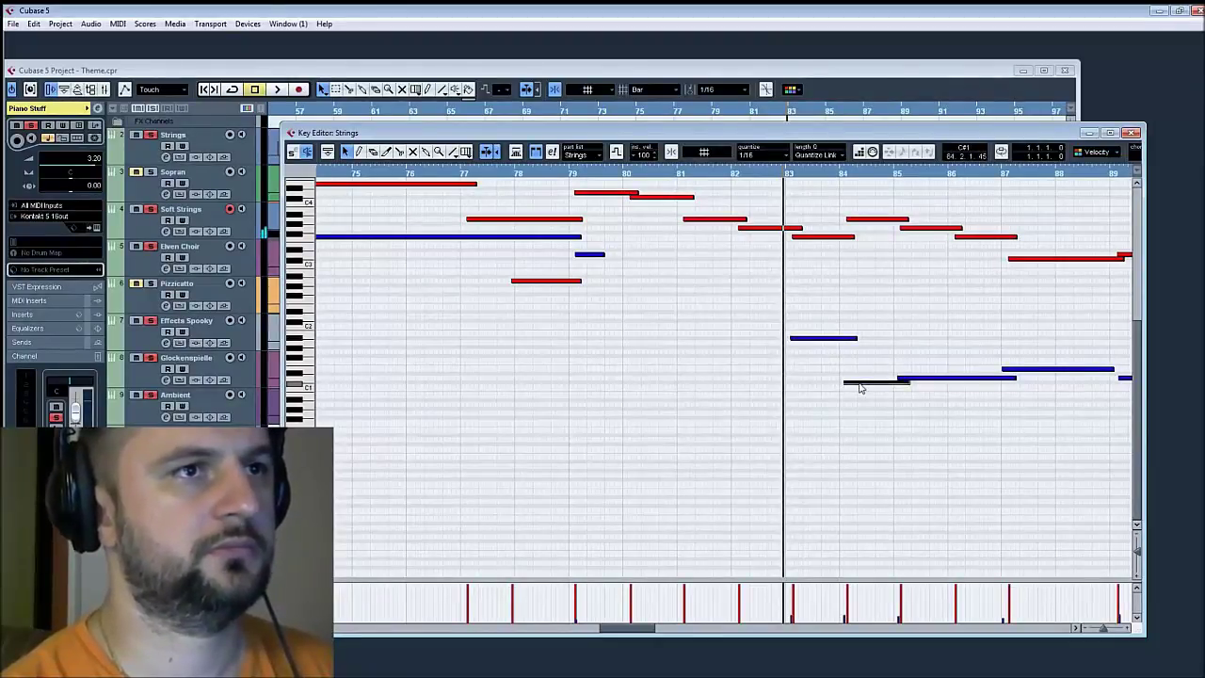
{"action": "left_click", "coordinate": [1130, 134]}
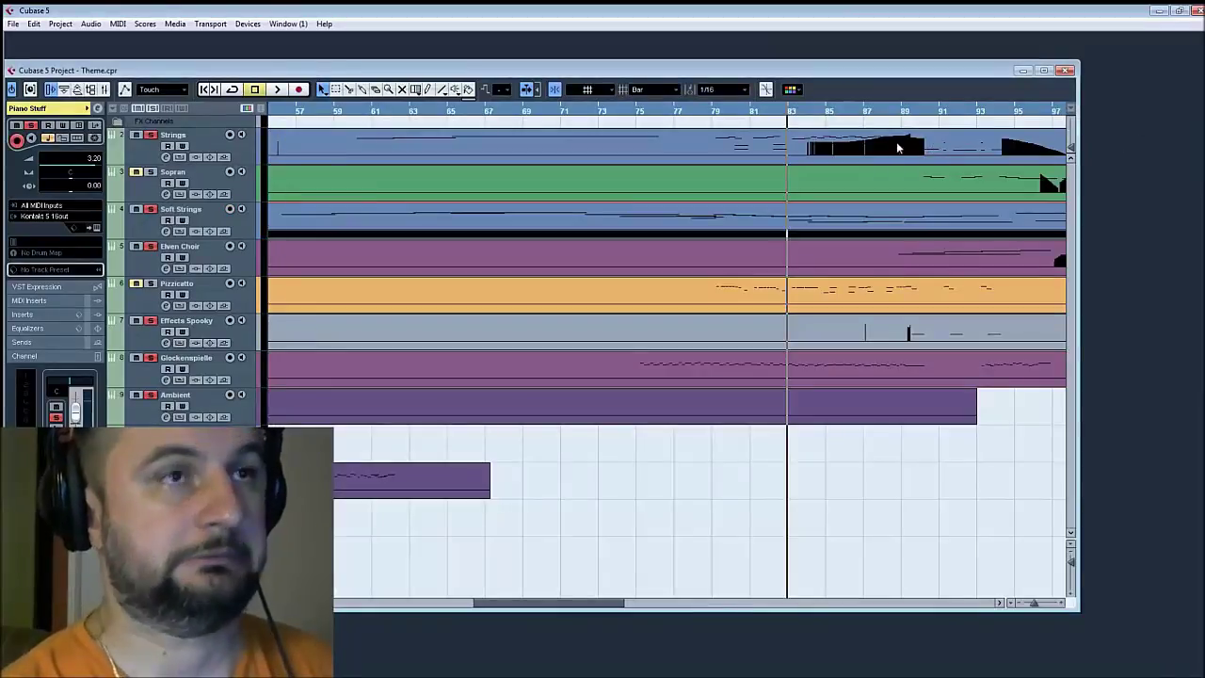
Open the Strings part in the Key Editor and audition the high and short low notes at bar 89
{"action": "double_click", "coordinate": [841, 151]}
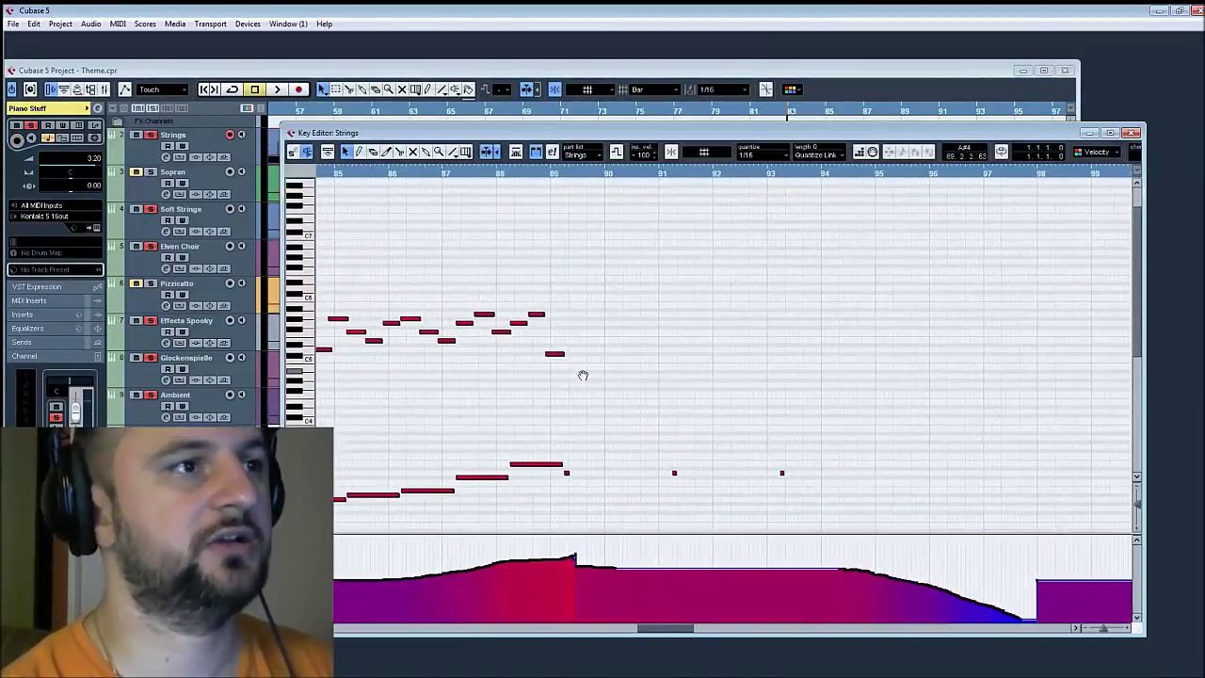
{"action": "left_click_drag", "start_coordinate": [583, 375], "coordinate": [829, 318]}
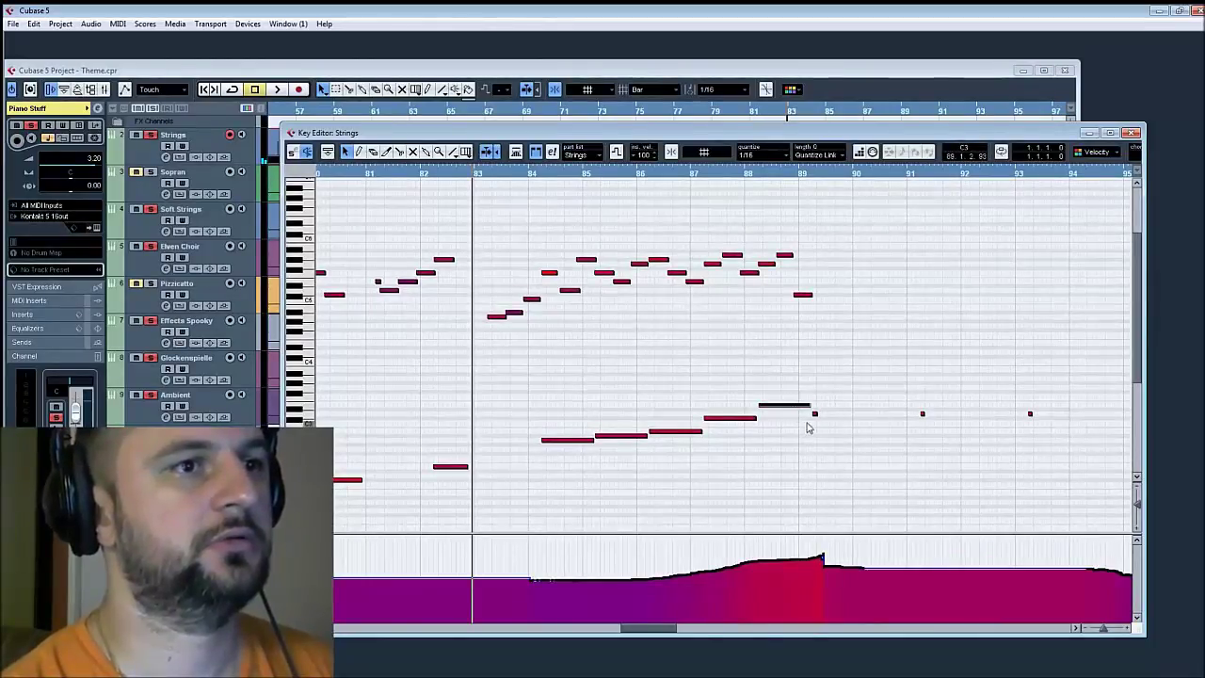
{"action": "left_click", "coordinate": [815, 413]}
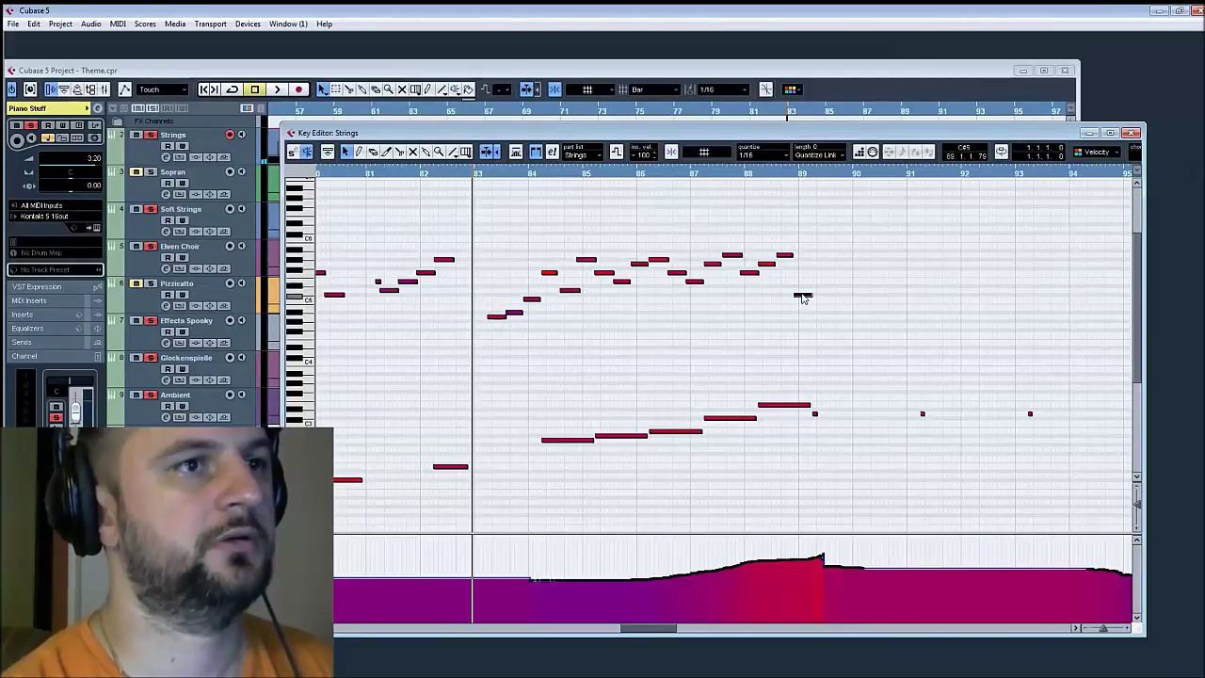
{"action": "left_click", "coordinate": [815, 414]}
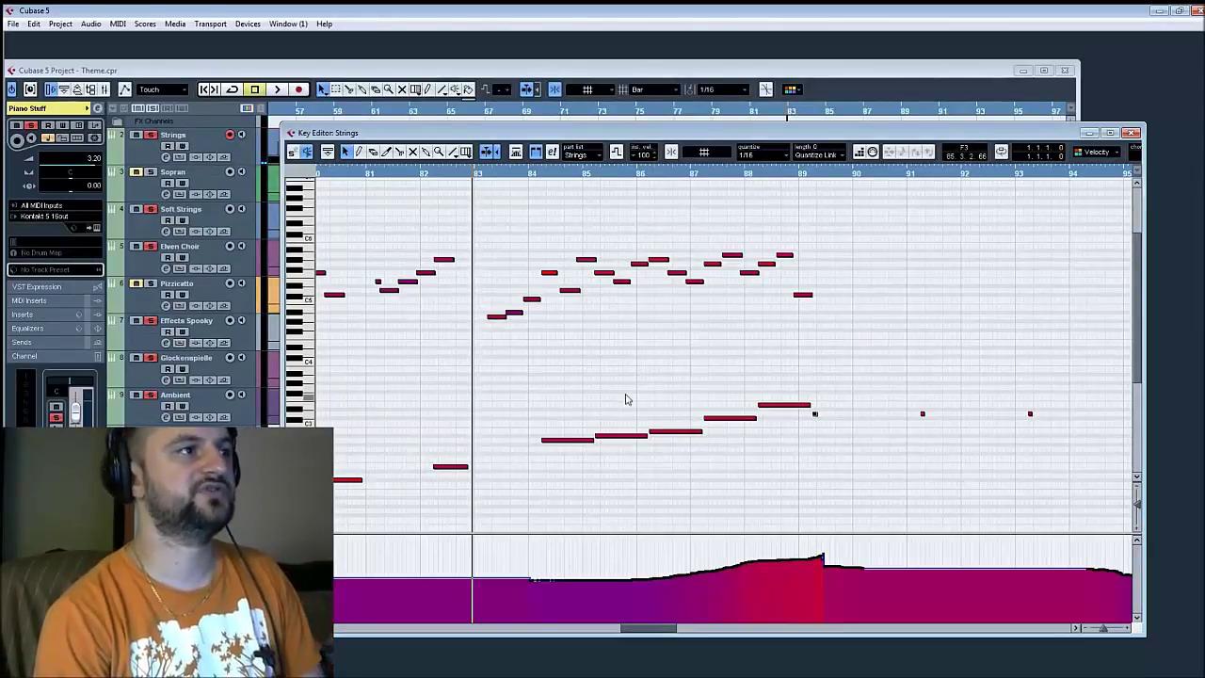
{"action": "scroll", "coordinate": [684, 404], "scroll_direction": "left", "scroll_amount": 2}
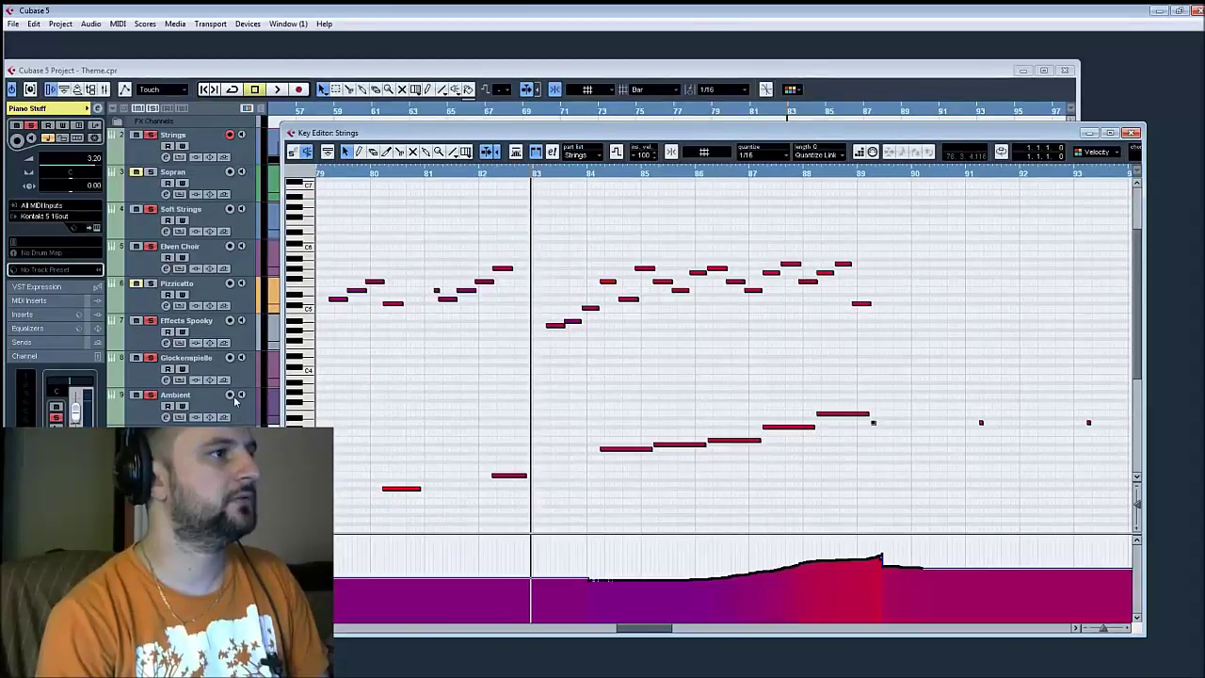
Select the Ambient track and play the arrangement from bar 83 to about bar 85
{"action": "left_click", "coordinate": [212, 412]}
{"action": "key", "text": "space"}
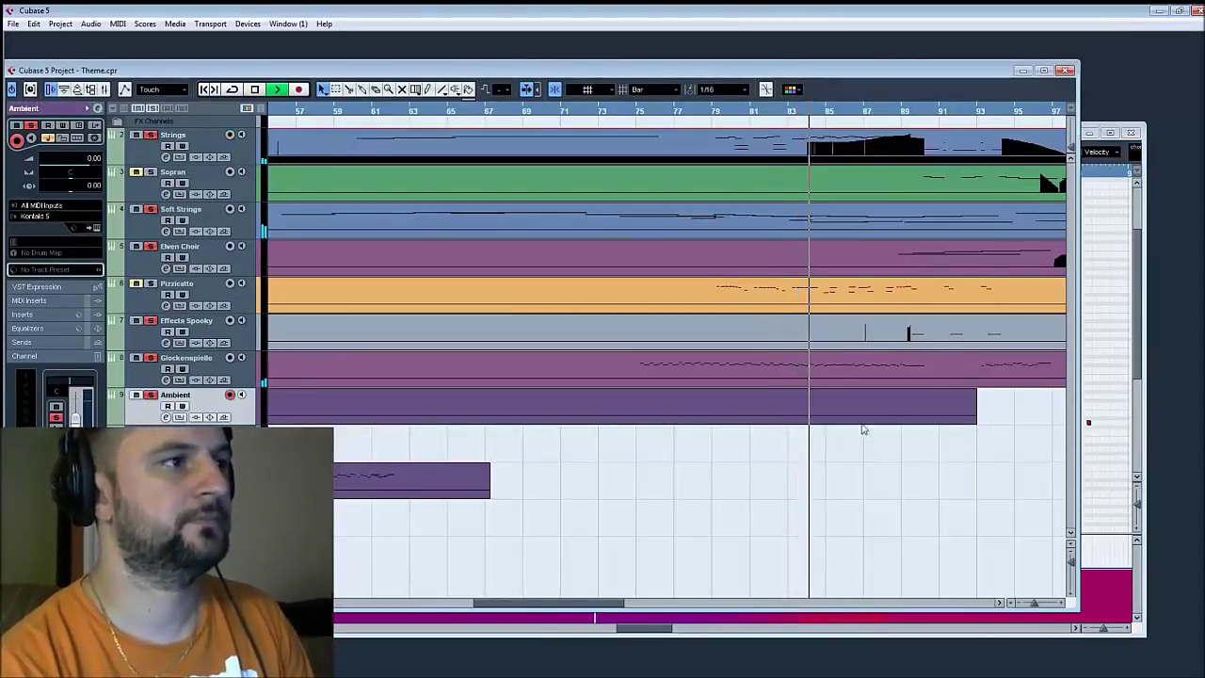
{"action": "key", "text": "space"}
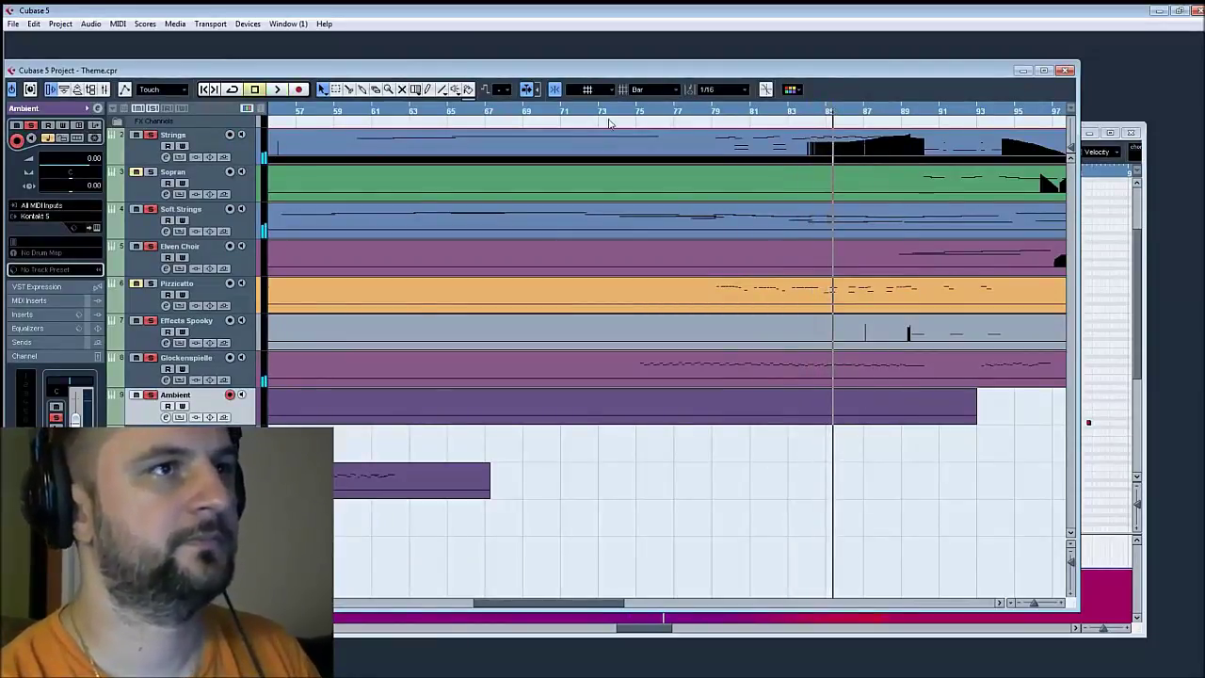
Play the arrangement from about bar 71 and mute the Effects Spooky track
{"action": "left_click", "coordinate": [557, 114]}
{"action": "key", "text": "space"}
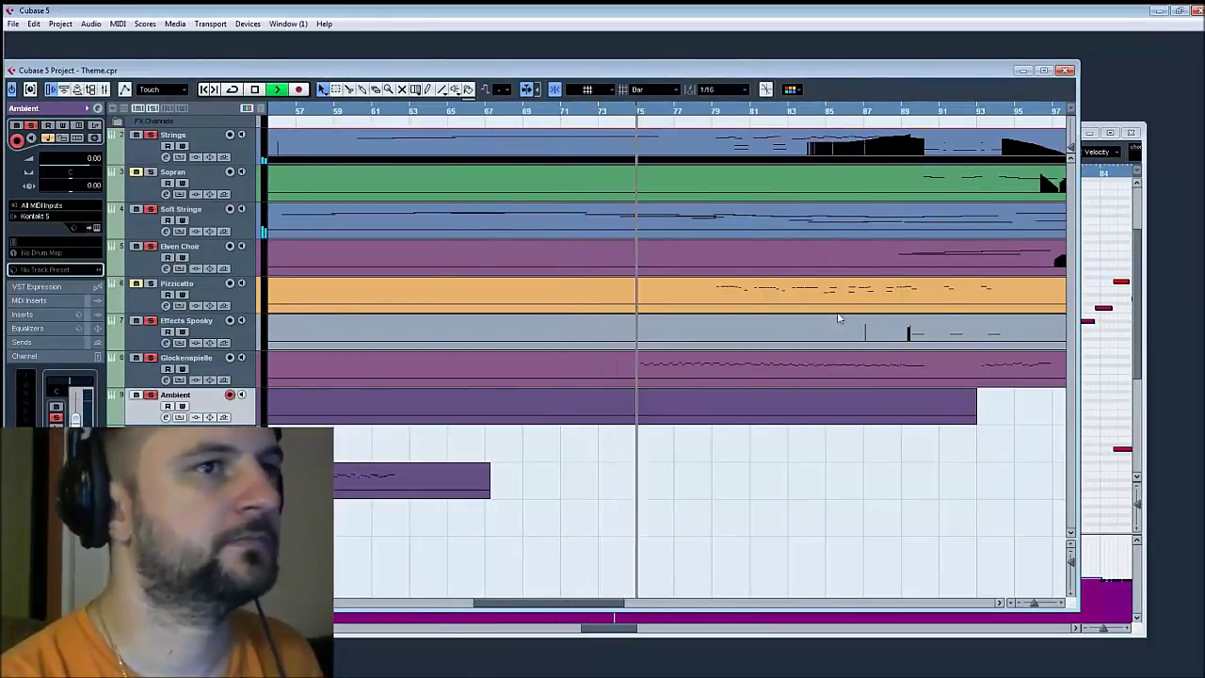
{"action": "left_click", "coordinate": [136, 320]}
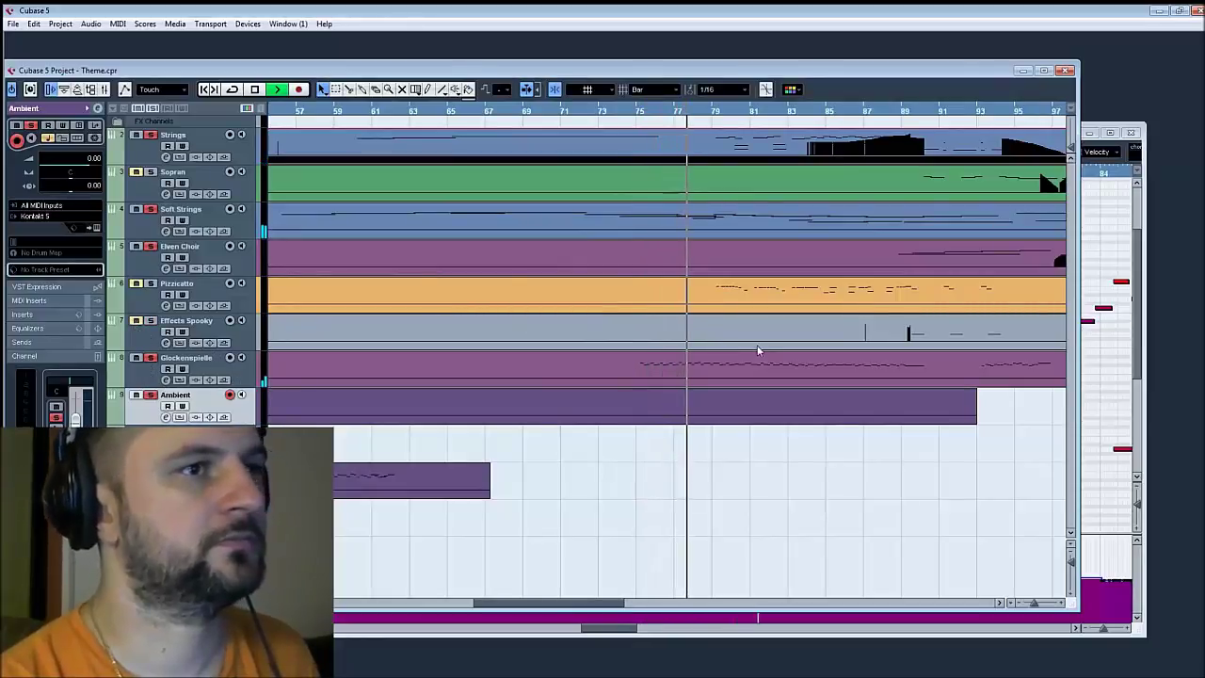
Open the Strings part in the Key Editor during playback and follow it to about bar 89
{"action": "scroll", "coordinate": [641, 383], "scroll_direction": "right", "scroll_amount": 5}
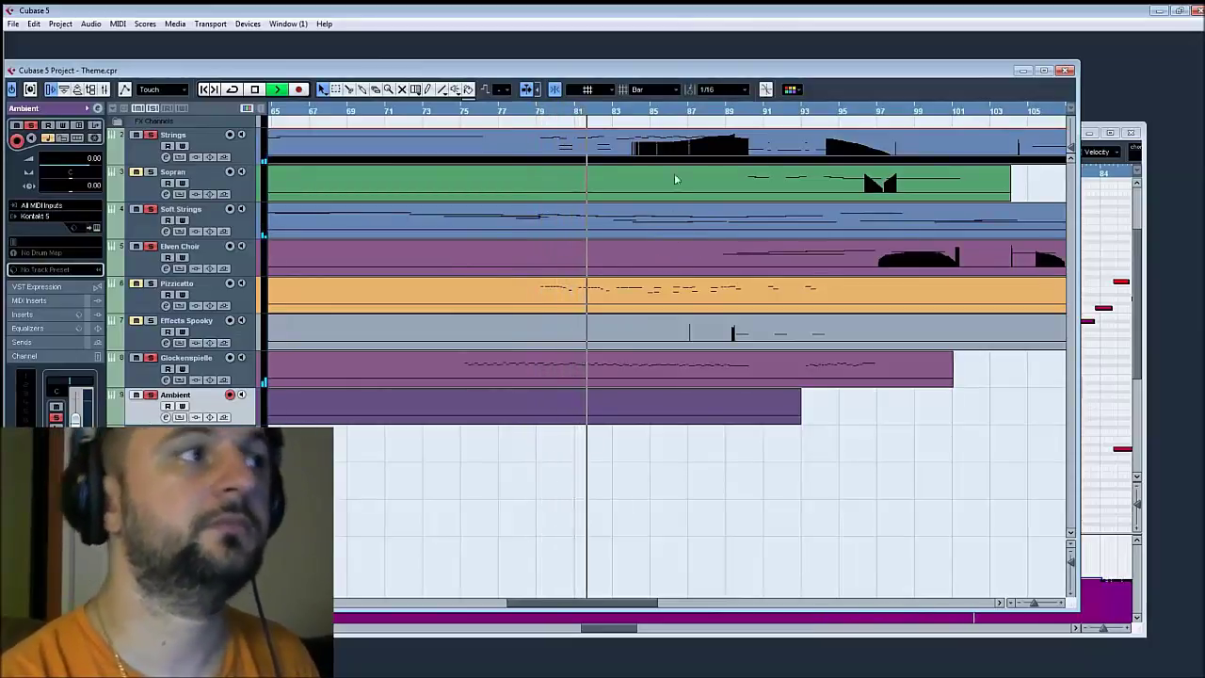
{"action": "double_click", "coordinate": [674, 143]}
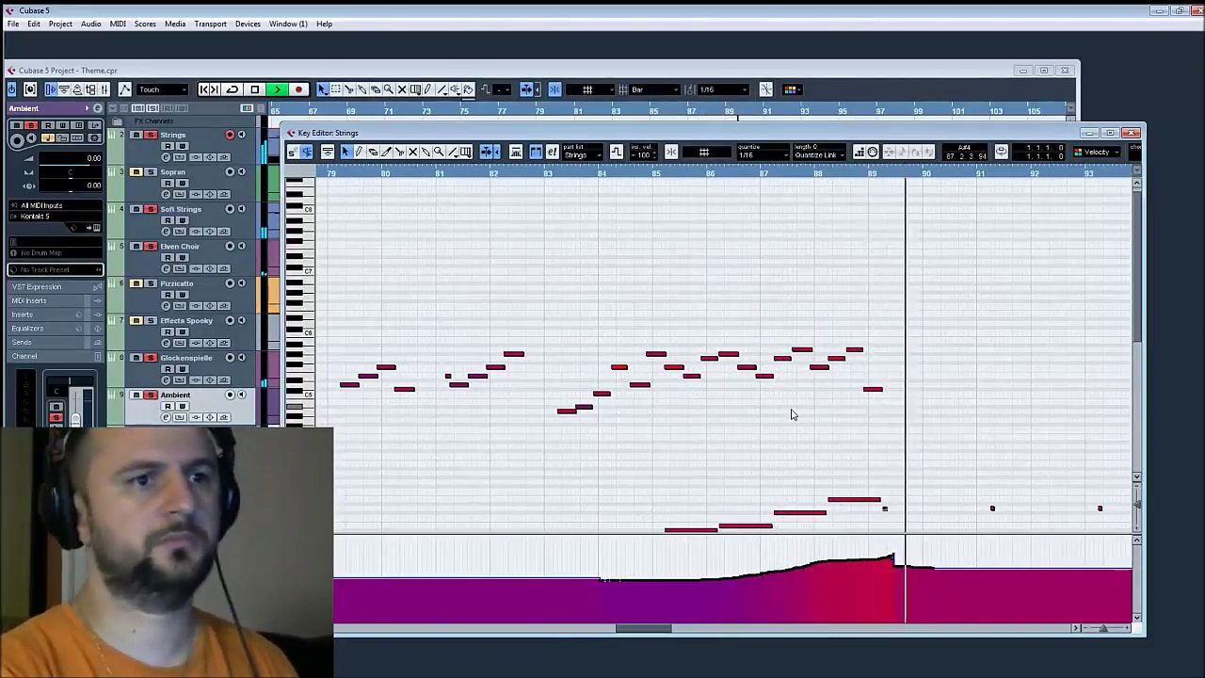
{"action": "key", "text": "space"}
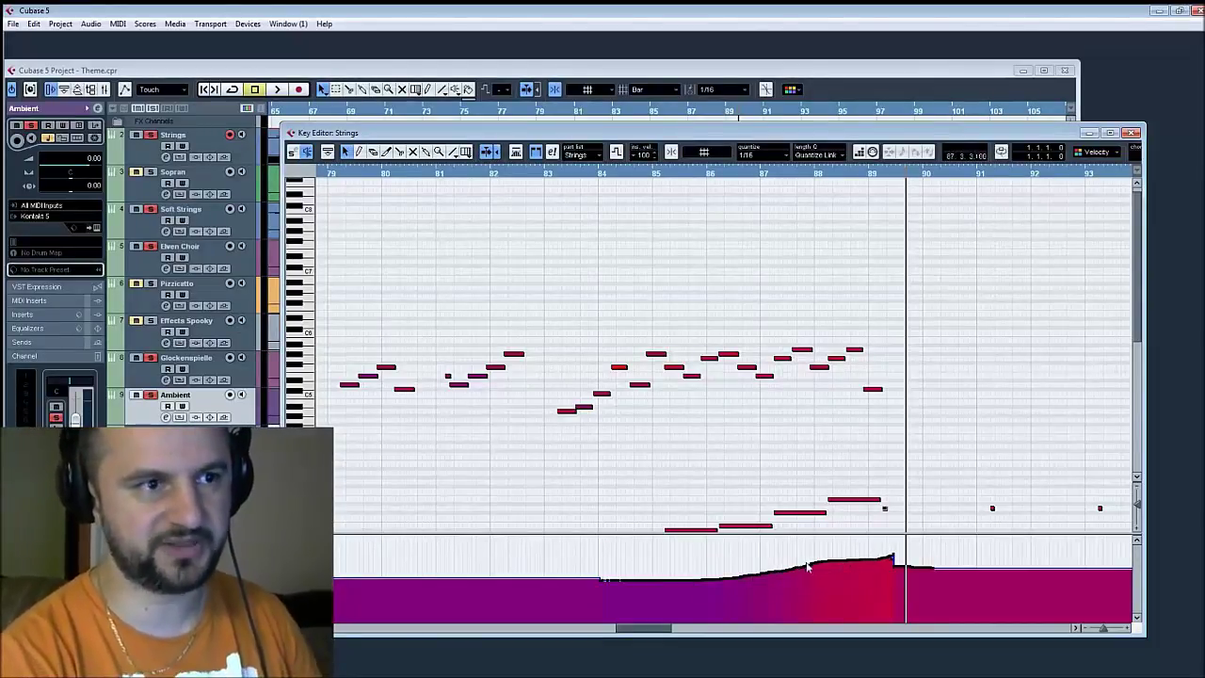
Play the arrangement from bar 83 to about bar 96 while following the Strings notes and controller curve
{"action": "left_click", "coordinate": [549, 175]}
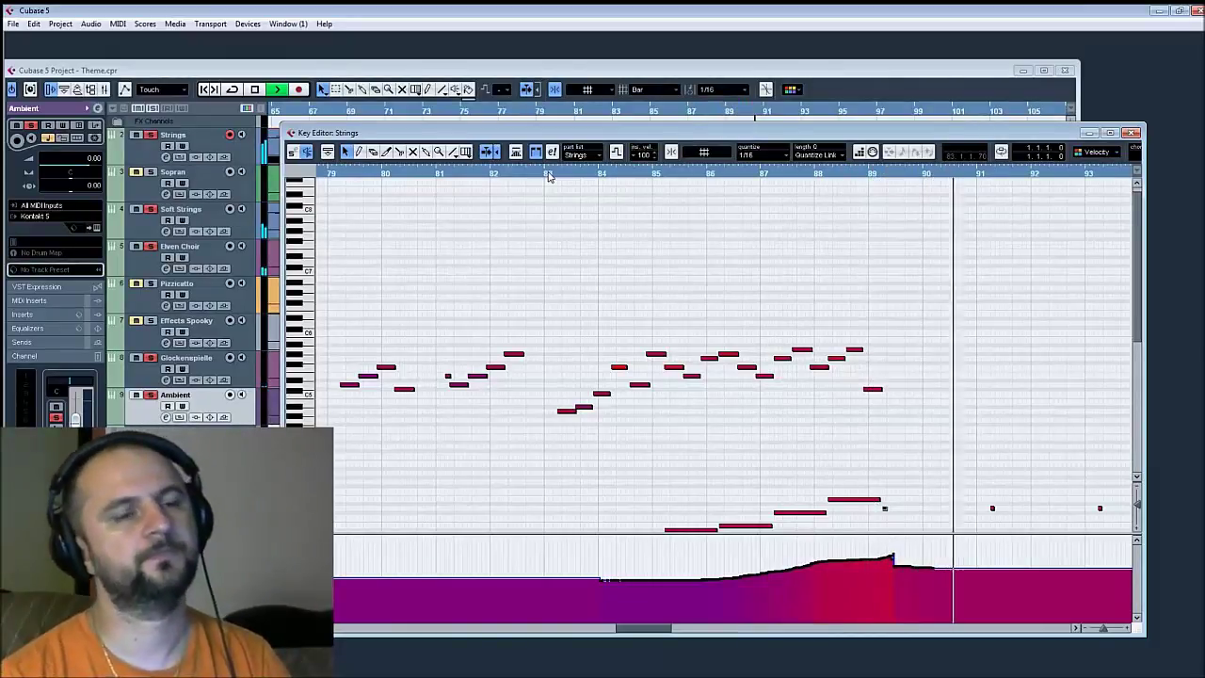
{"action": "scroll", "coordinate": [854, 393], "scroll_direction": "down", "scroll_amount": 2}
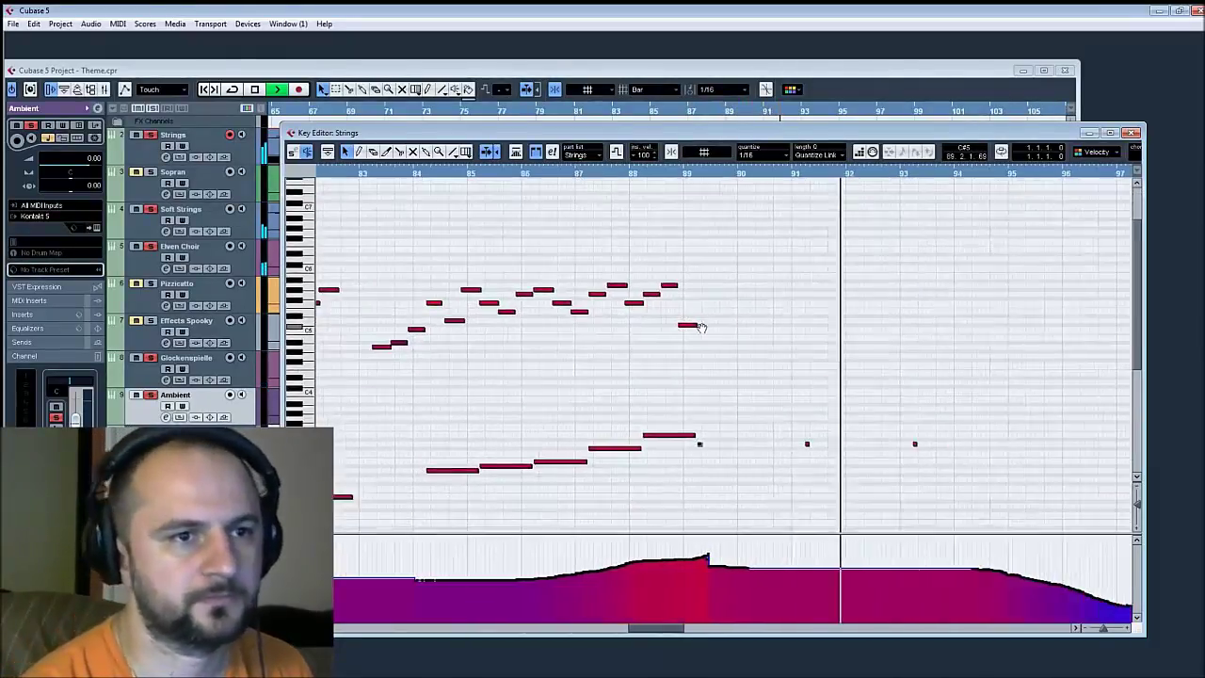
{"action": "scroll", "coordinate": [826, 433], "scroll_direction": "down", "scroll_amount": 2}
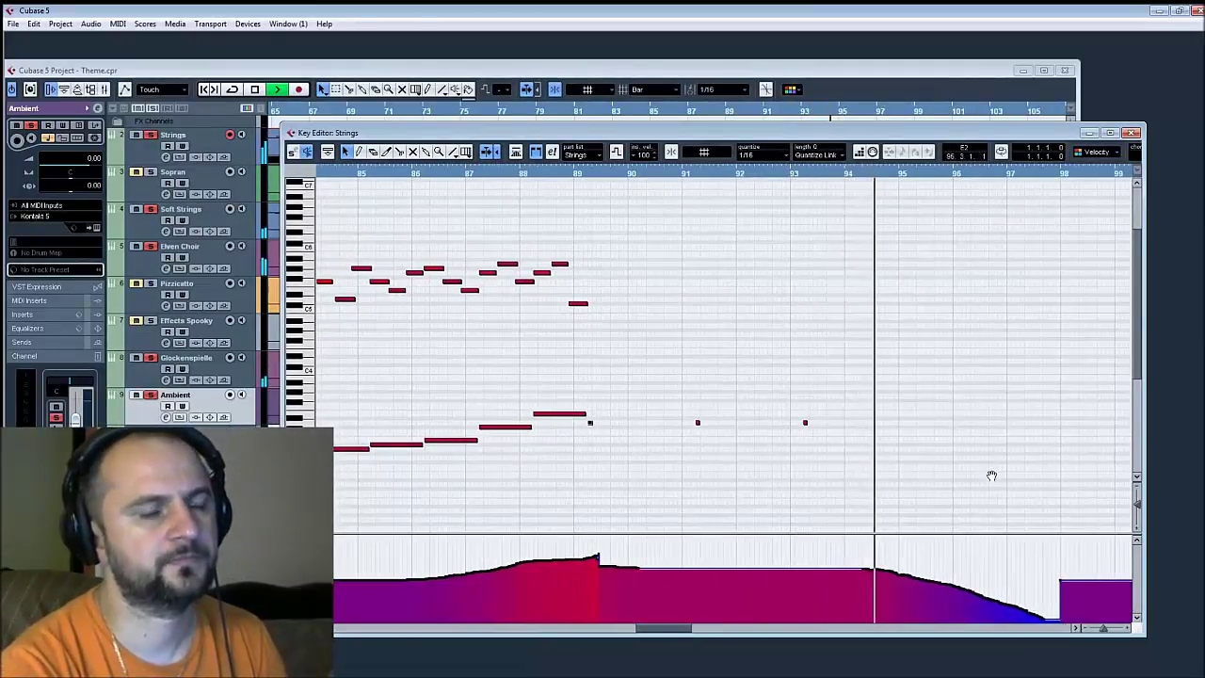
{"action": "left_click_drag", "start_coordinate": [990, 477], "coordinate": [804, 494]}
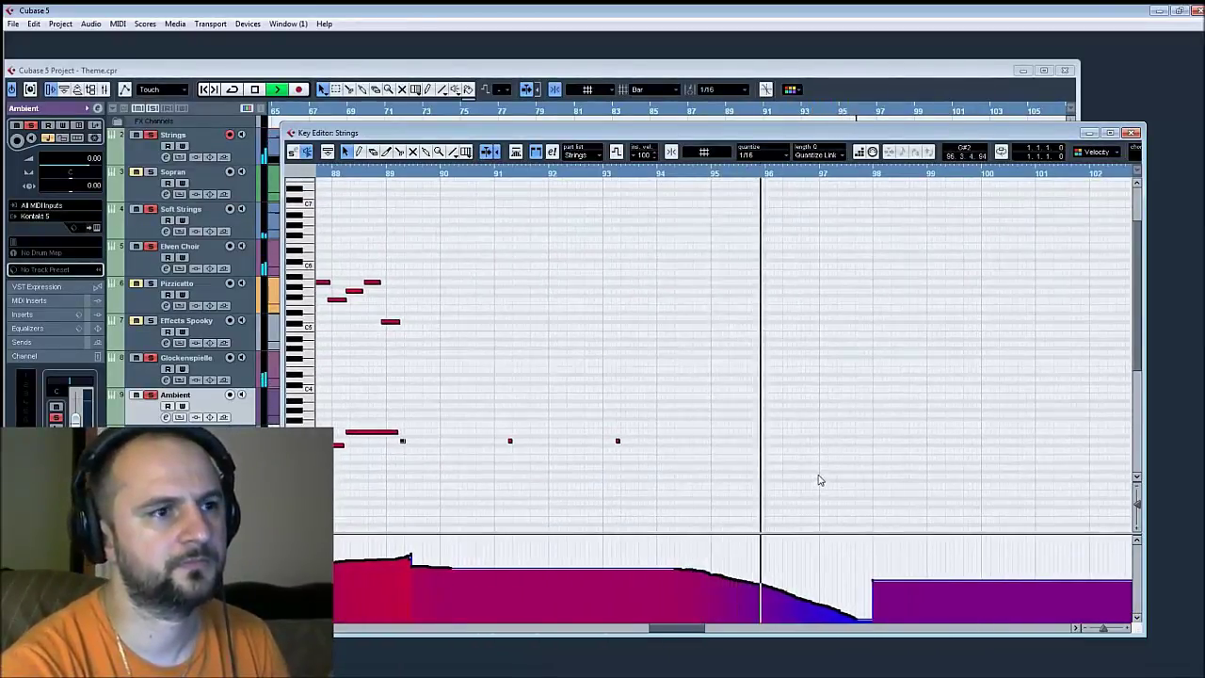
{"action": "key", "text": "space"}
Set the playback position to about bar 86 and examine the Strings notes and controller curve up to bar 98
{"action": "scroll", "coordinate": [923, 433], "scroll_direction": "up", "scroll_amount": 5}
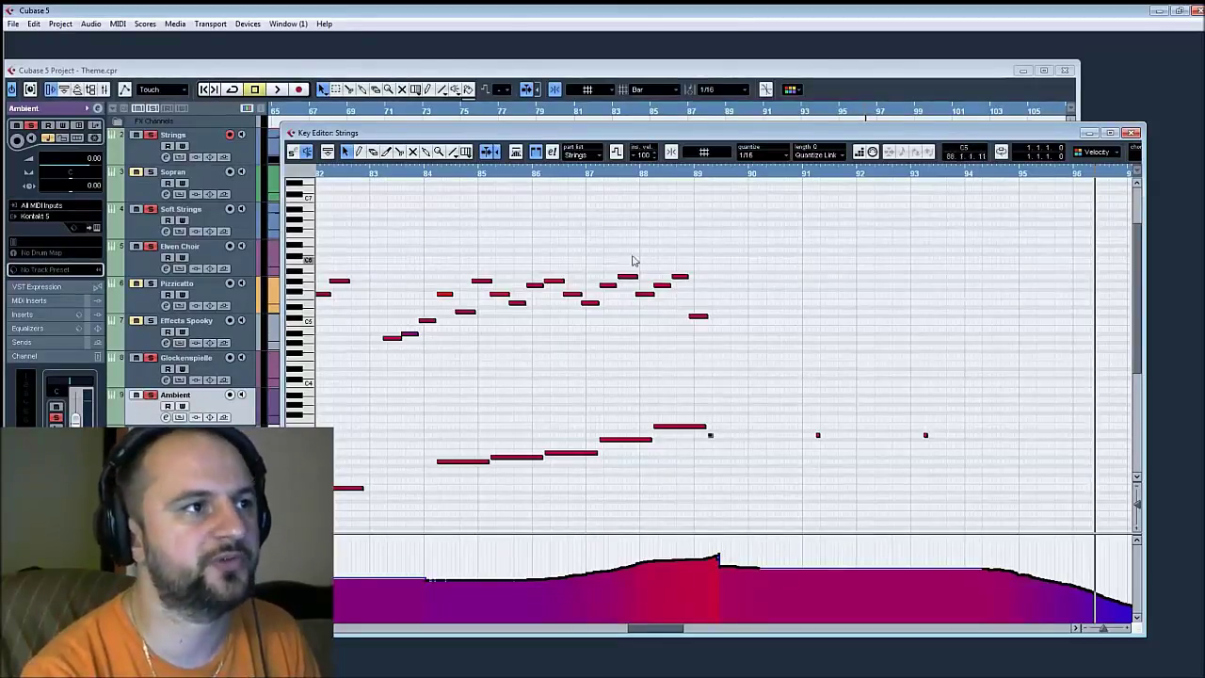
{"action": "left_click", "coordinate": [552, 177]}
{"action": "scroll", "coordinate": [608, 342], "scroll_direction": "right", "scroll_amount": 6}
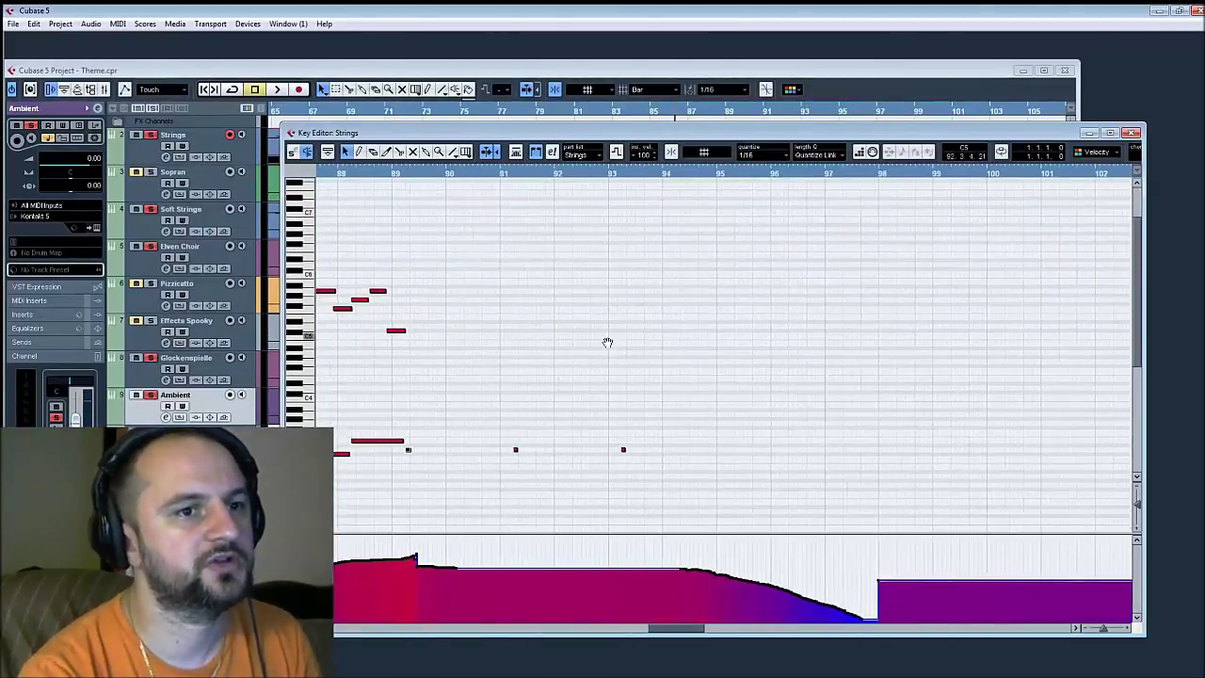
Replace the Strings editor with the Elven Choir part in the Key Editor and play to about bar 90
{"action": "left_click", "coordinate": [1130, 133]}
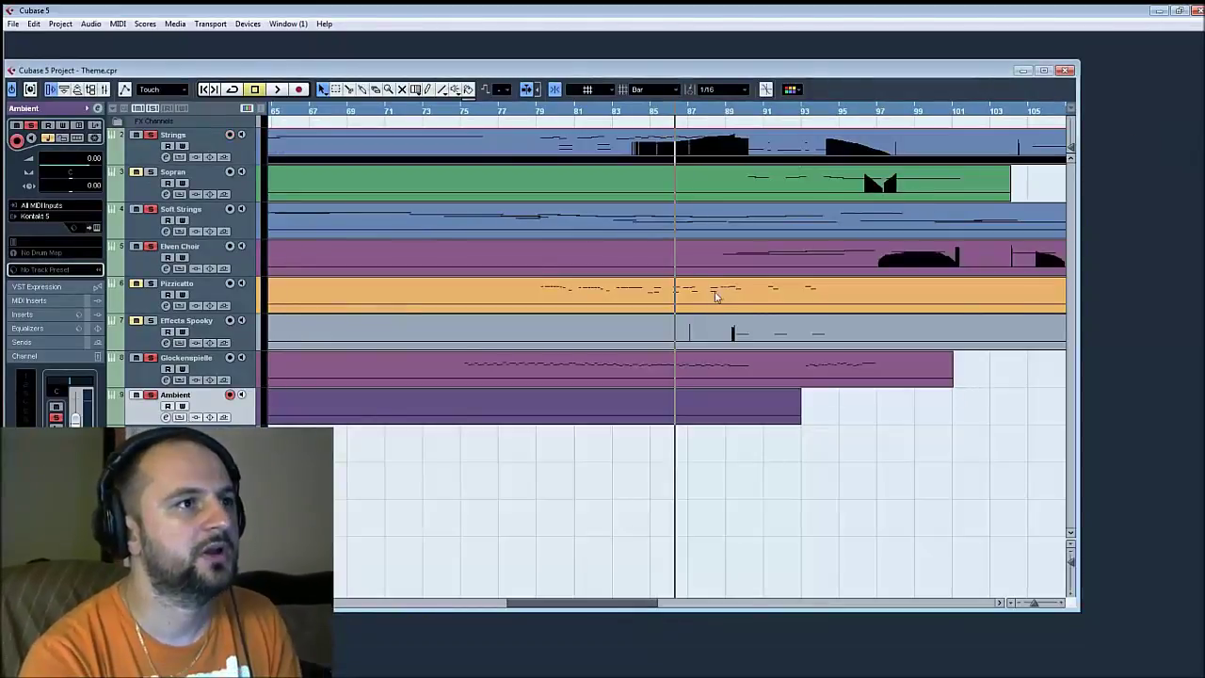
{"action": "double_click", "coordinate": [707, 249]}
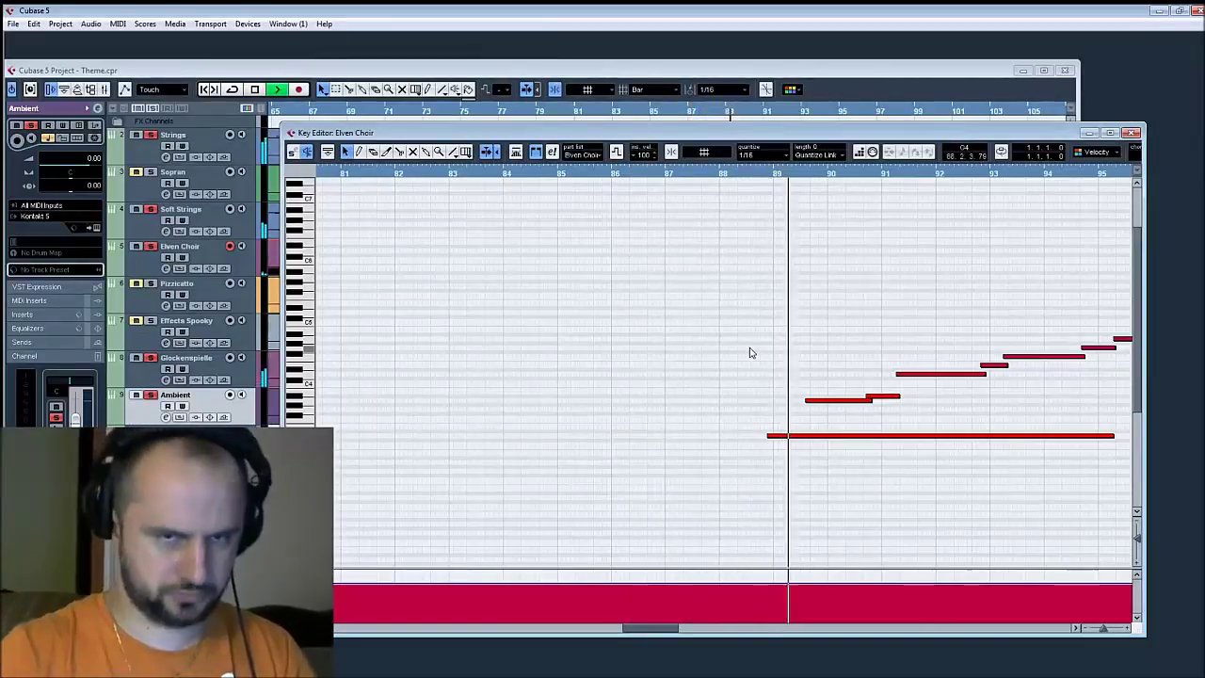
{"action": "key", "text": "space"}
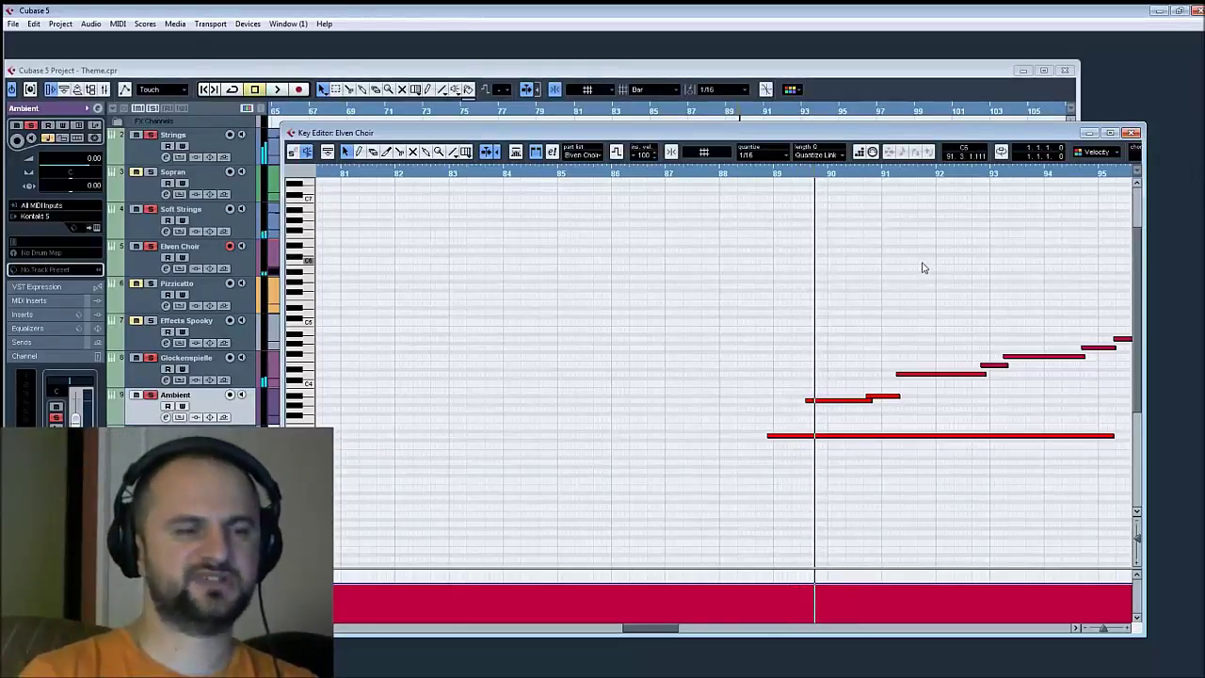
Play the arrangement from just before bar 89 past bar 98 while following the Elven Choir notes, and close its editor
{"action": "left_click", "coordinate": [763, 175]}
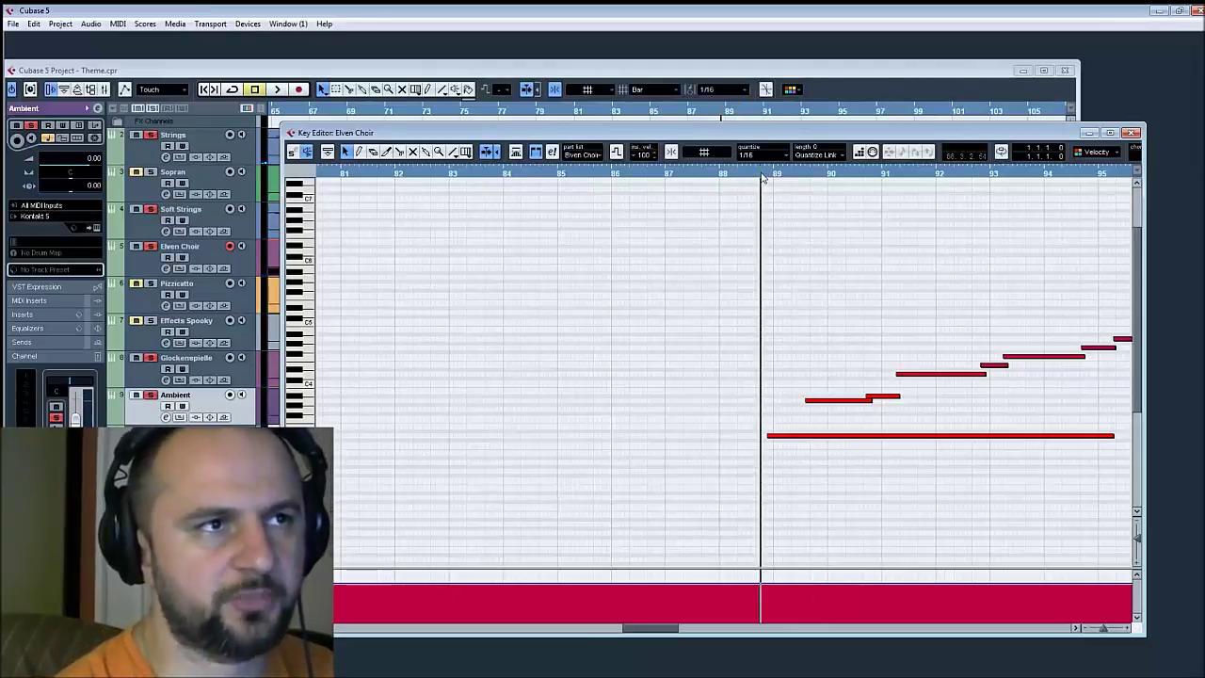
{"action": "key", "text": "space"}
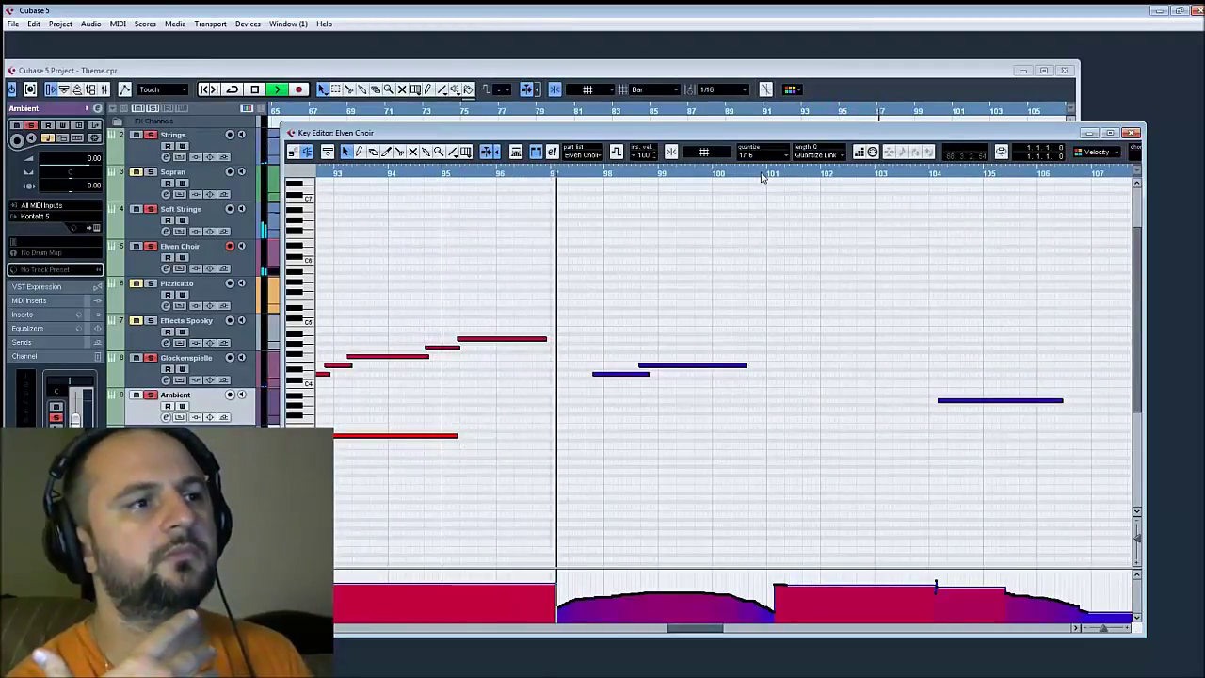
{"action": "key", "text": "space"}
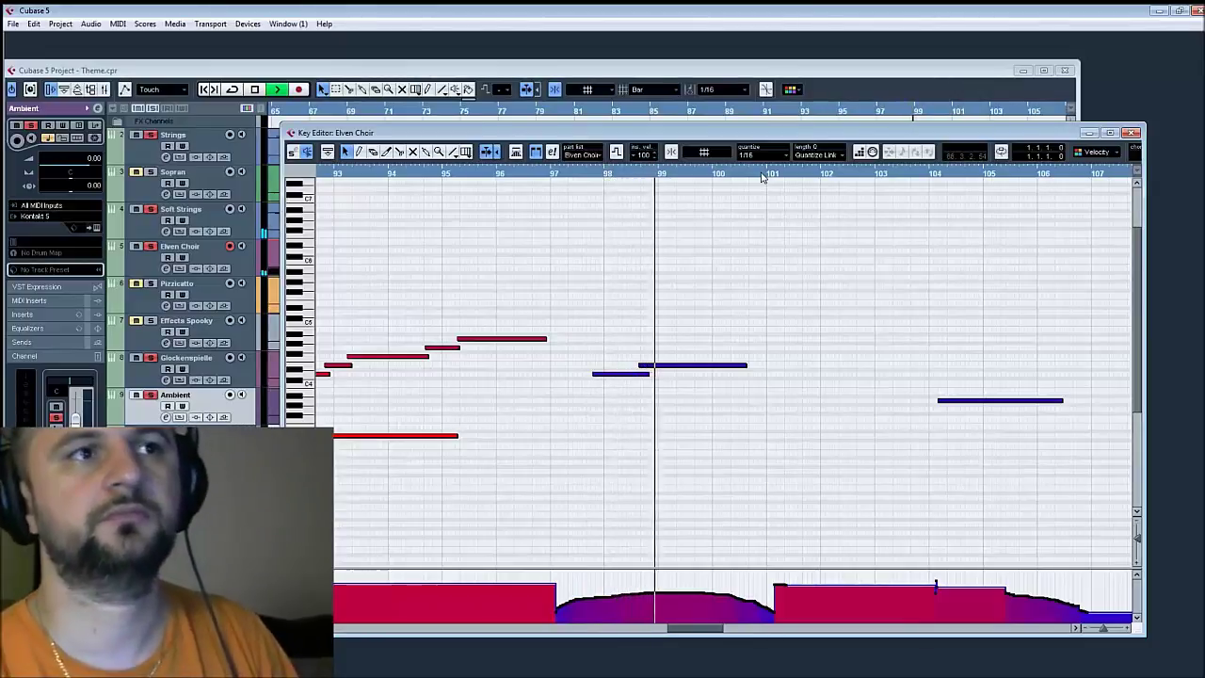
{"action": "left_click", "coordinate": [1131, 133]}
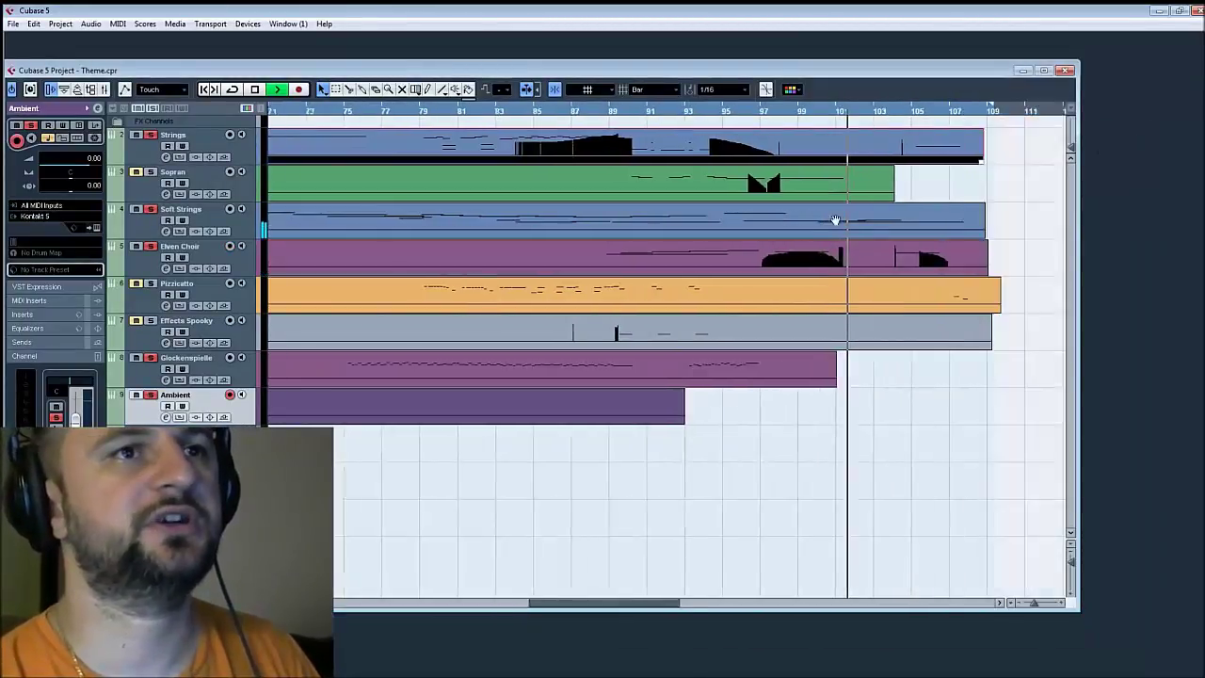
Open the Soft Strings part in the Key Editor, follow its notes up to about bar 106 during playback, and close it
{"action": "double_click", "coordinate": [847, 148]}
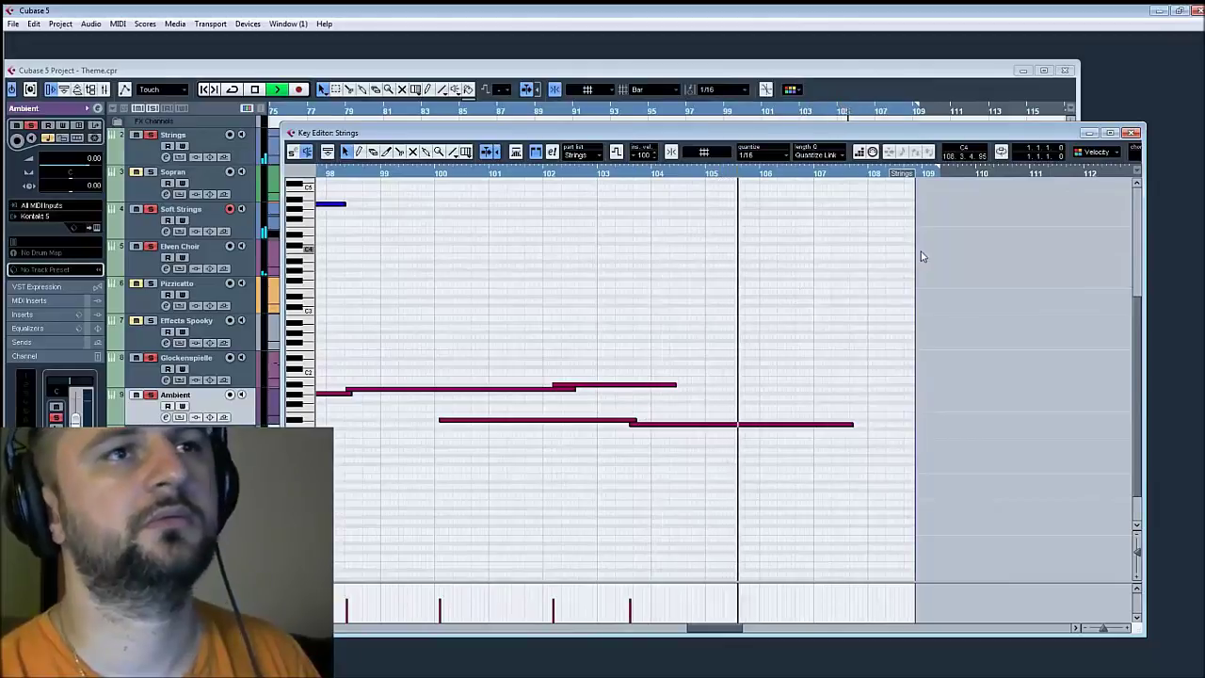
{"action": "scroll", "coordinate": [703, 395], "scroll_direction": "left", "scroll_amount": 5}
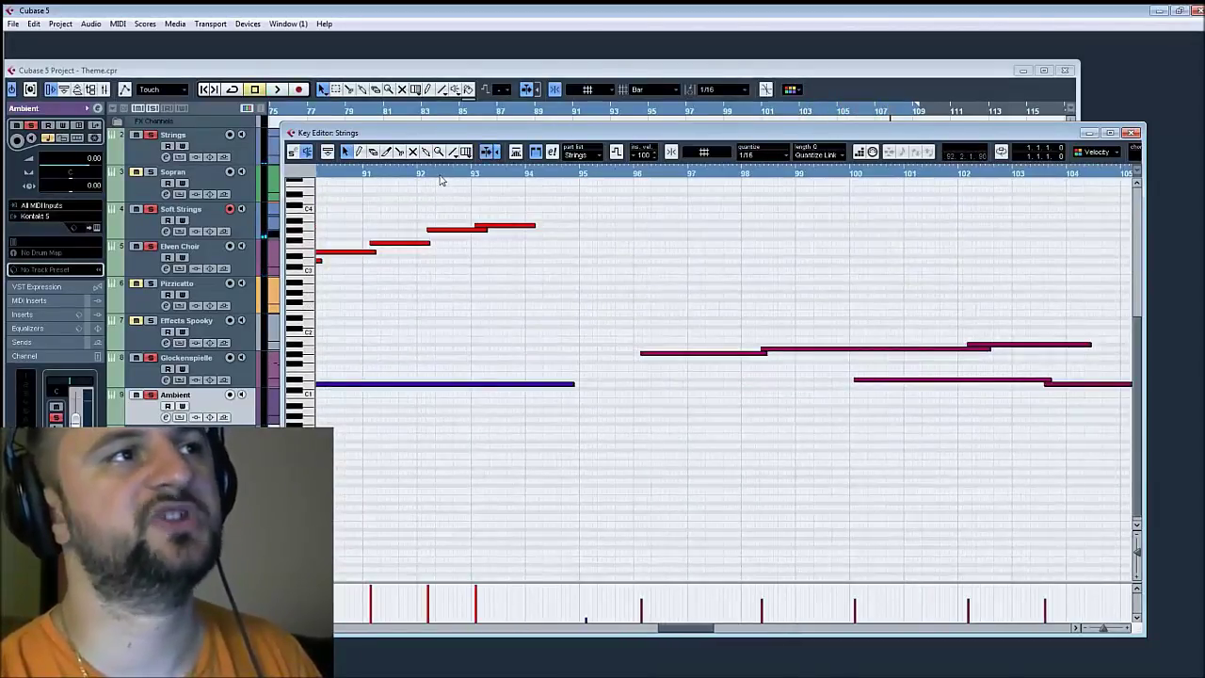
{"action": "scroll", "coordinate": [643, 323], "scroll_direction": "up", "scroll_amount": 1}
{"action": "scroll", "coordinate": [644, 324], "scroll_direction": "right", "scroll_amount": 1}
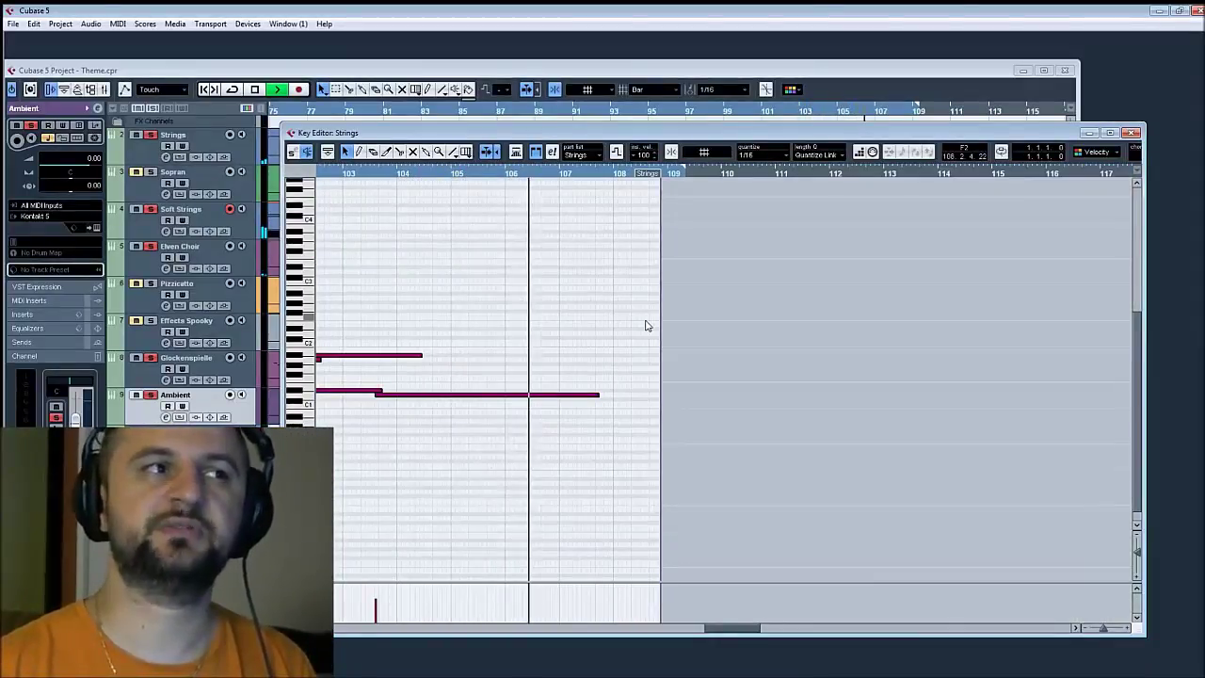
{"action": "left_click", "coordinate": [1135, 132]}
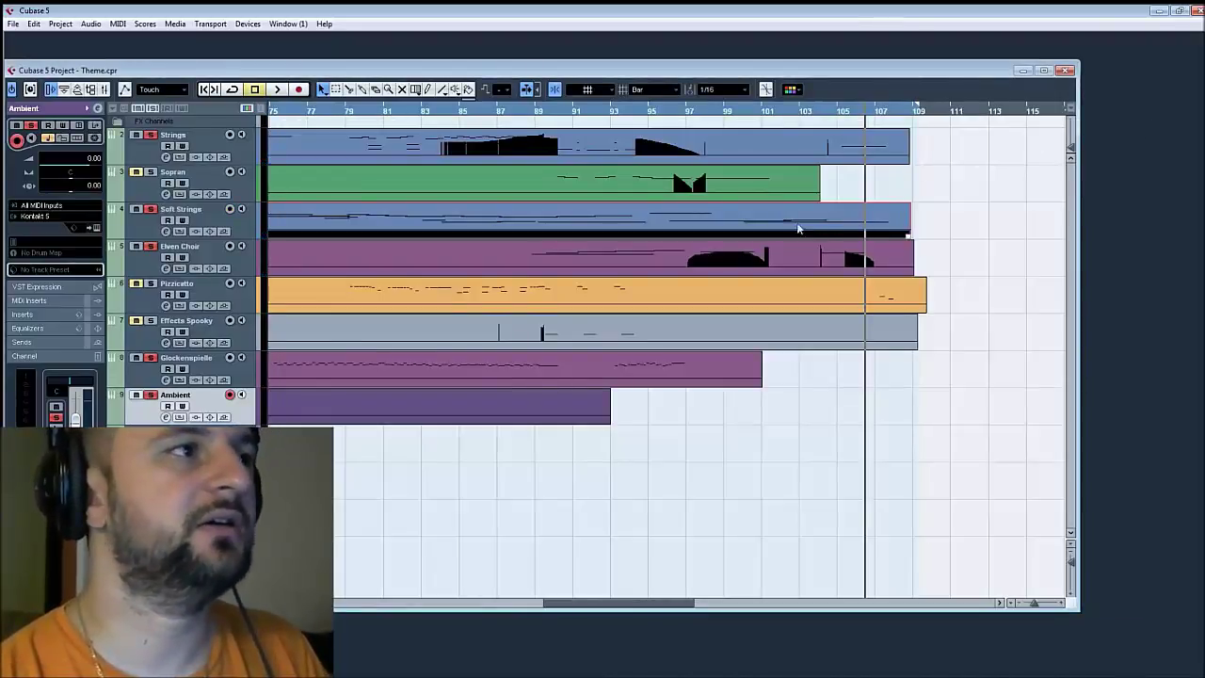
Open the Elven Choir part, play its last note twice from about bar 104, and close the editor
{"action": "double_click", "coordinate": [795, 253]}
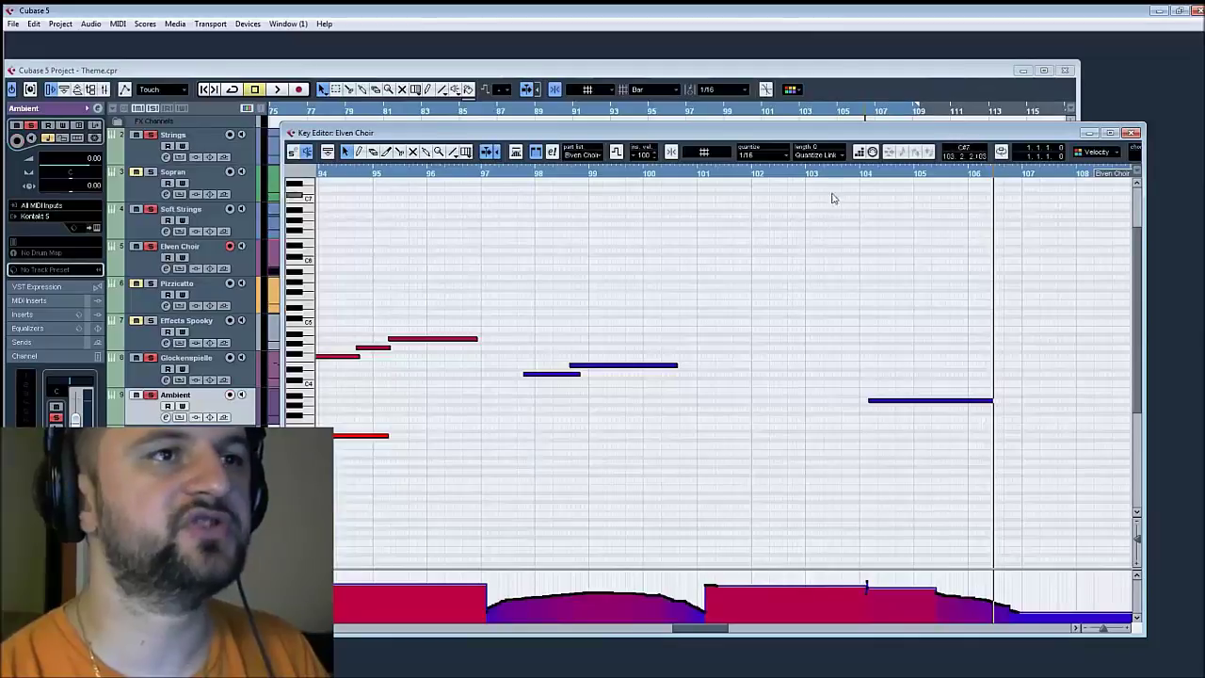
{"action": "left_click", "coordinate": [857, 177]}
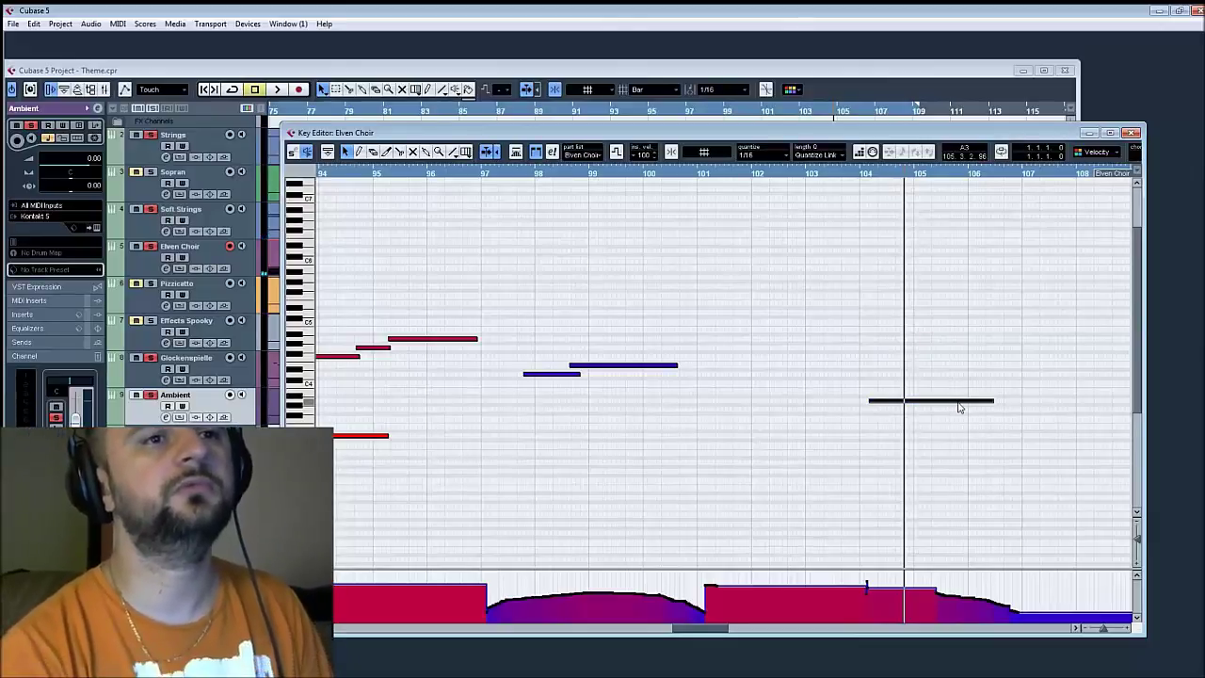
{"action": "left_click", "coordinate": [841, 177]}
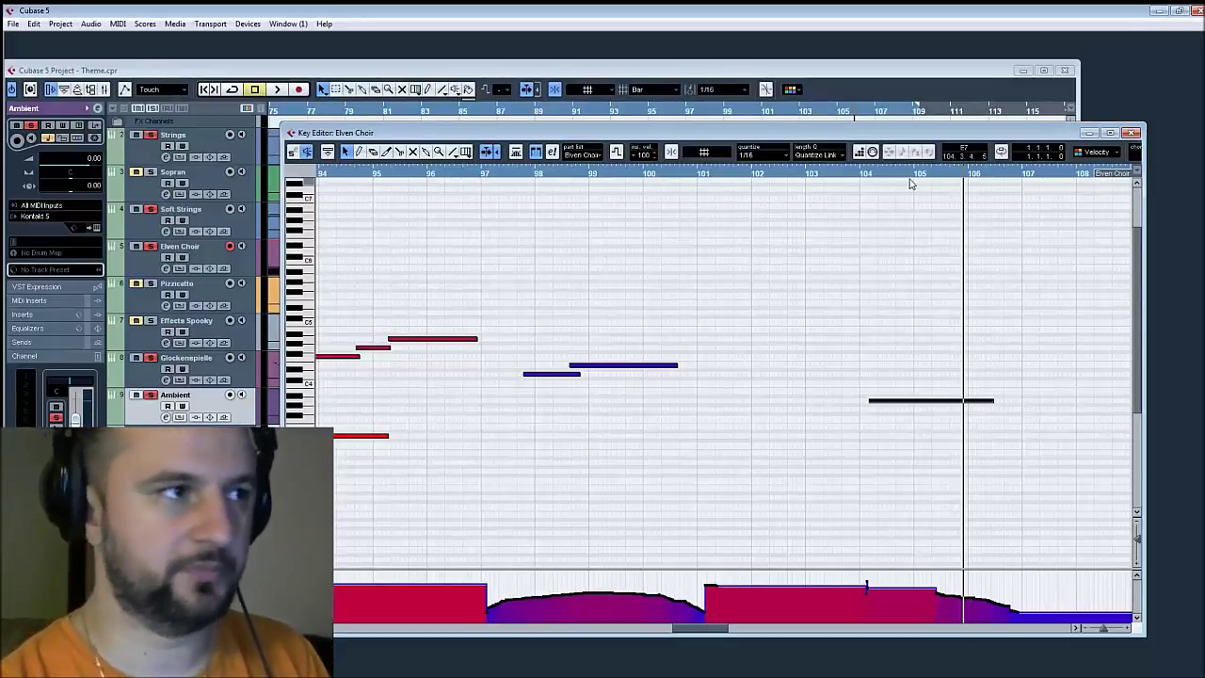
{"action": "scroll", "coordinate": [506, 280], "scroll_direction": "left", "scroll_amount": 8}
{"action": "scroll", "coordinate": [505, 280], "scroll_direction": "up", "scroll_amount": 1}
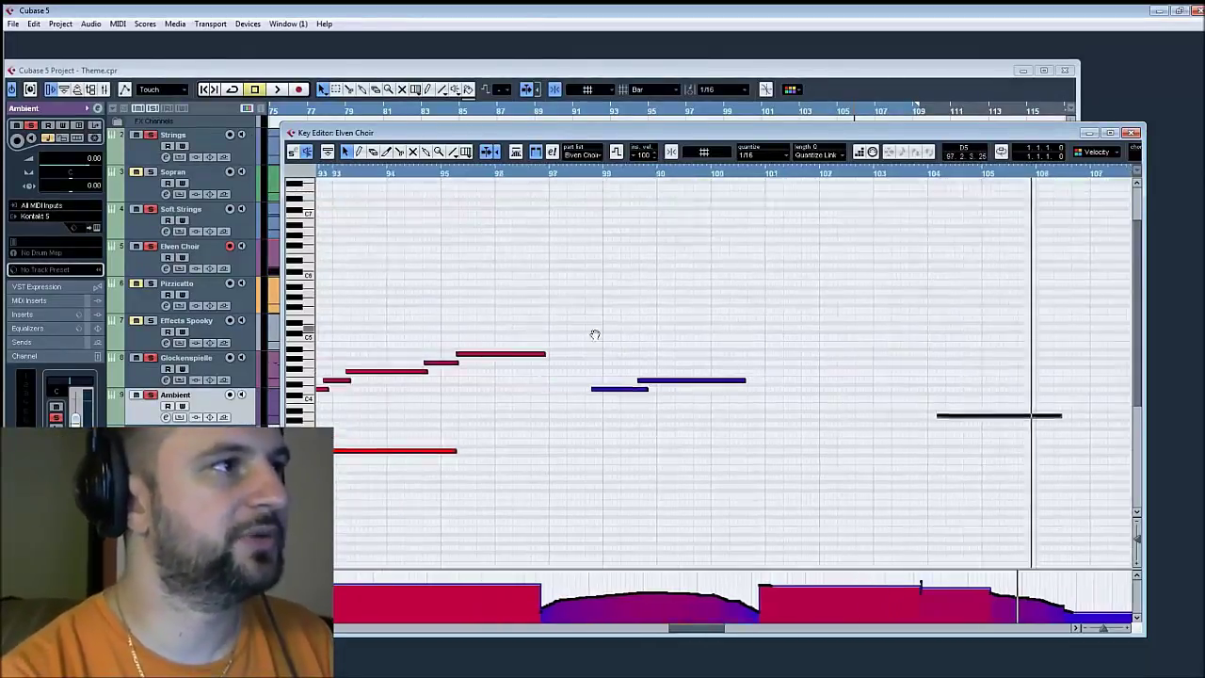
{"action": "left_click", "coordinate": [1133, 133]}
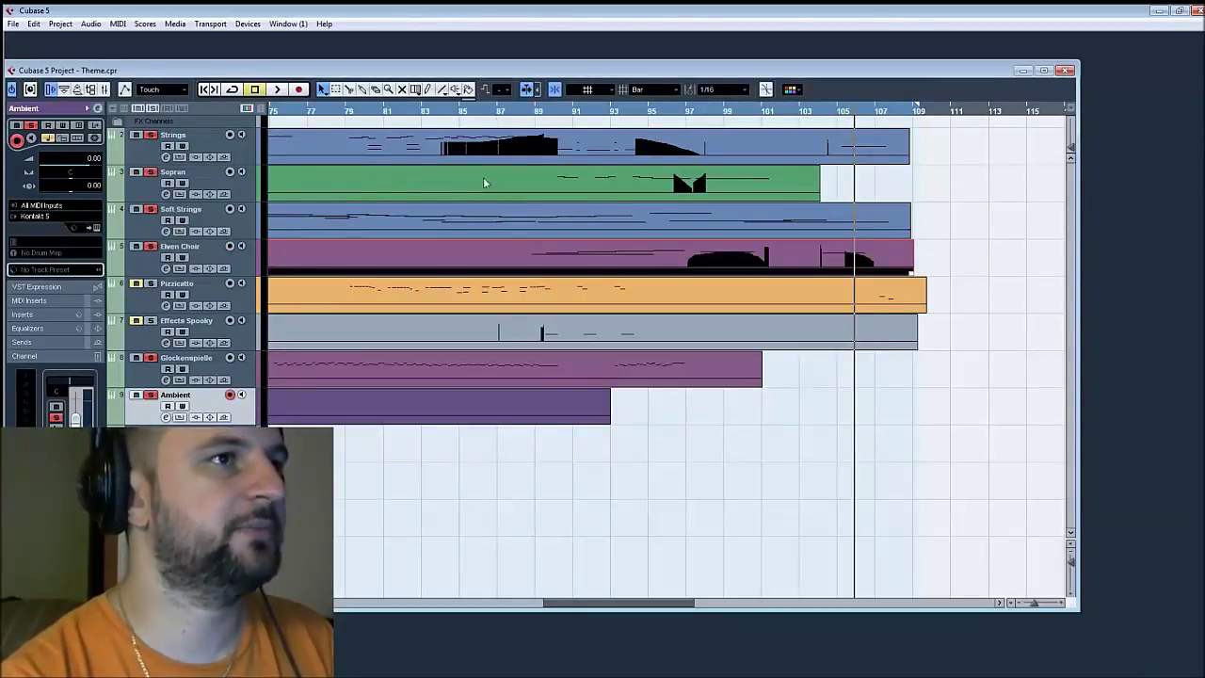
Open the Sopran part in the Key Editor and play the arrangement from about bar 83 to about bar 103
{"action": "left_click_drag", "start_coordinate": [539, 115], "coordinate": [442, 393]}
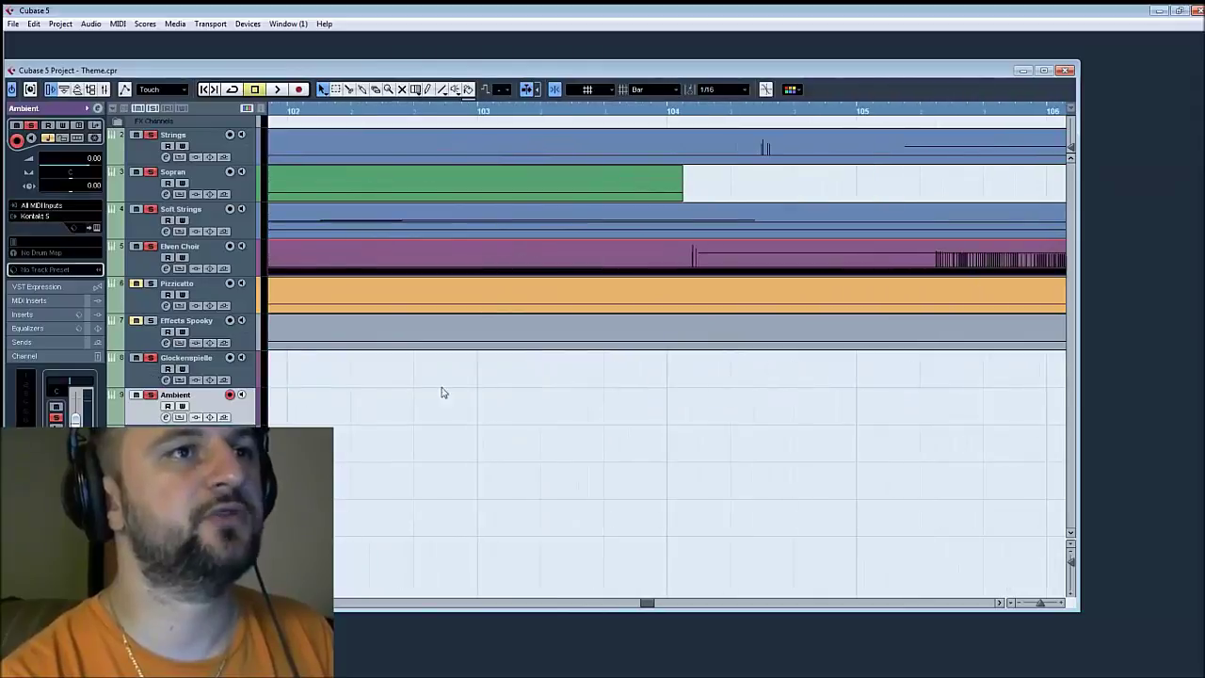
{"action": "left_click_drag", "start_coordinate": [640, 337], "coordinate": [623, 75]}
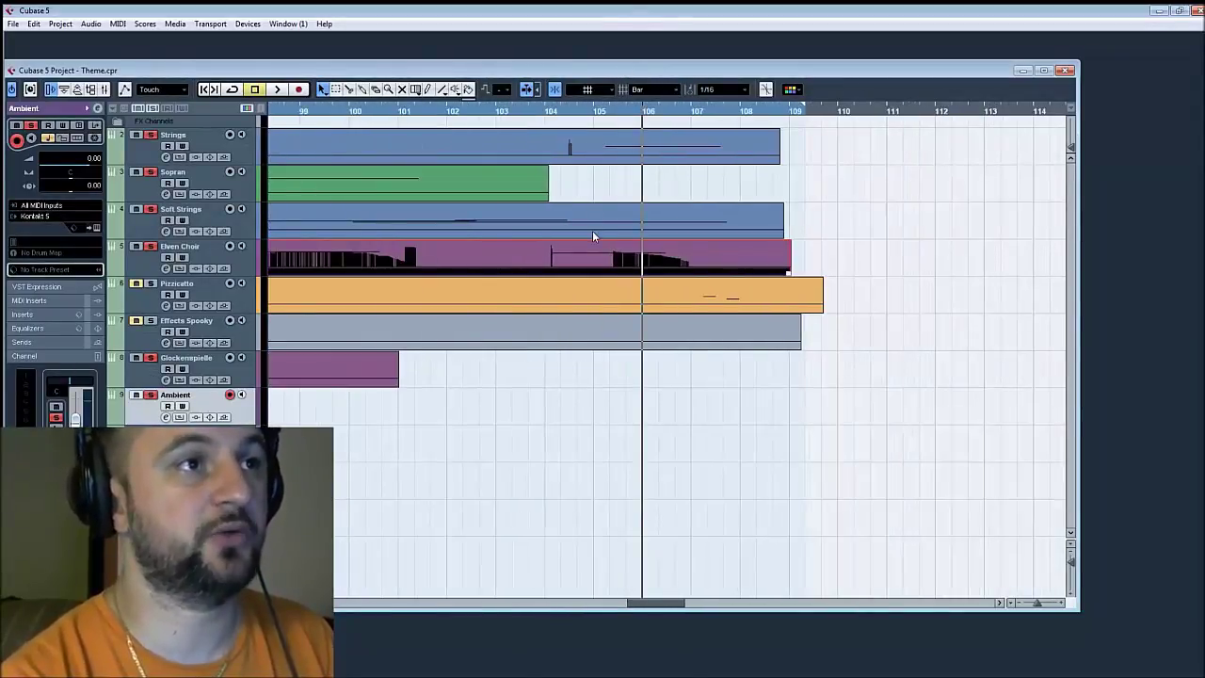
{"action": "left_click_drag", "start_coordinate": [446, 202], "coordinate": [767, 212]}
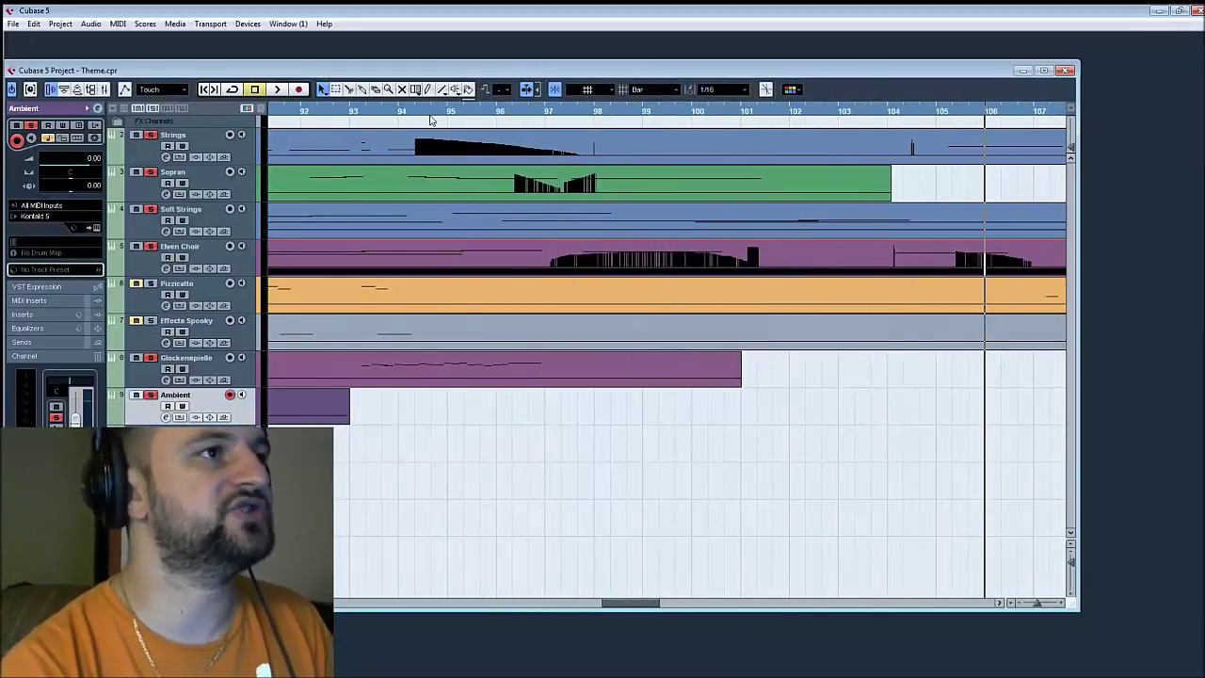
{"action": "left_click_drag", "start_coordinate": [417, 199], "coordinate": [679, 218]}
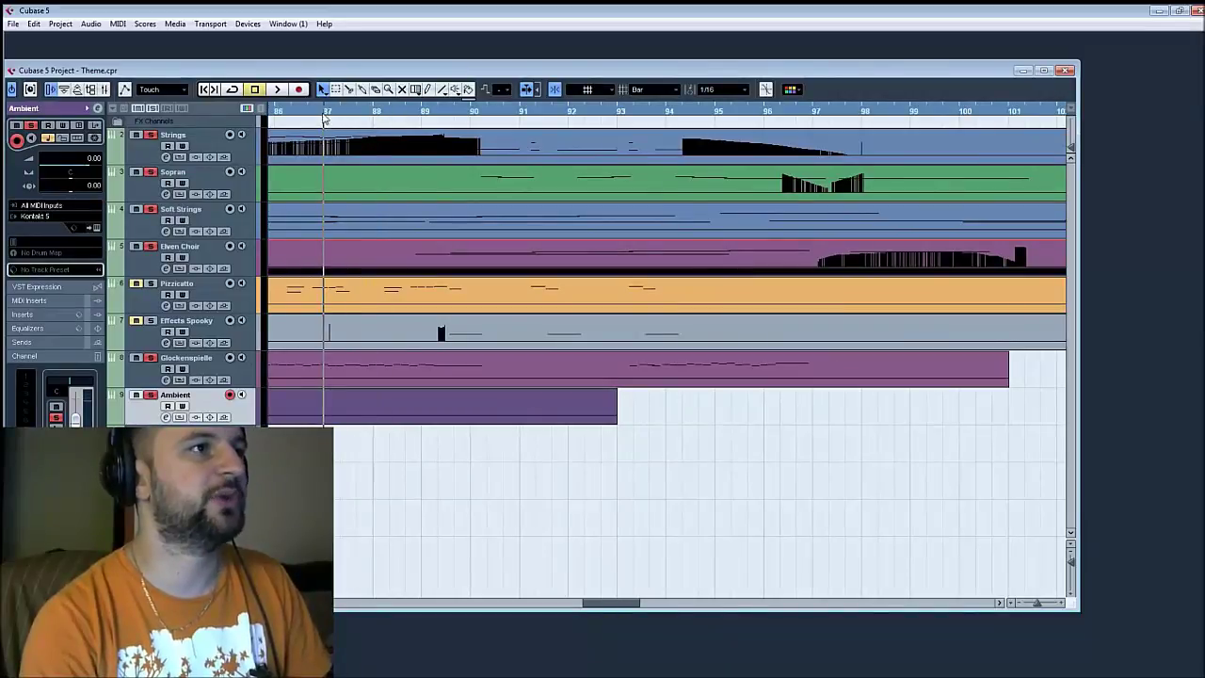
{"action": "double_click", "coordinate": [478, 184]}
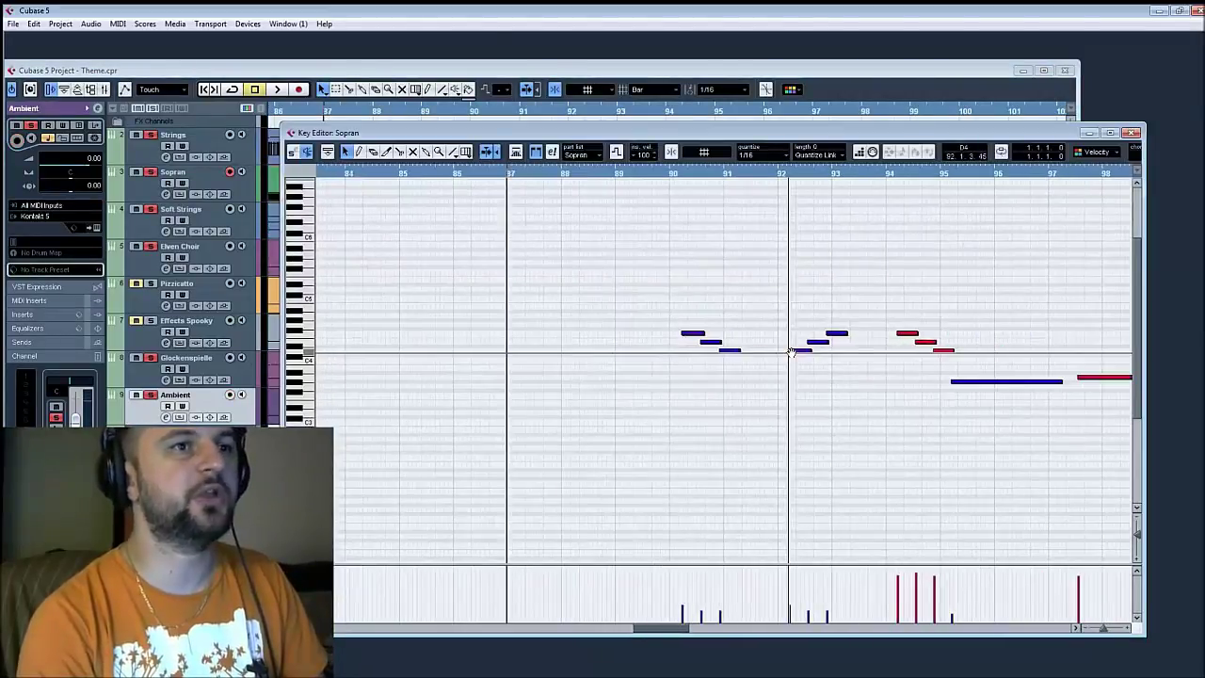
{"action": "left_click_drag", "start_coordinate": [846, 234], "coordinate": [852, 313]}
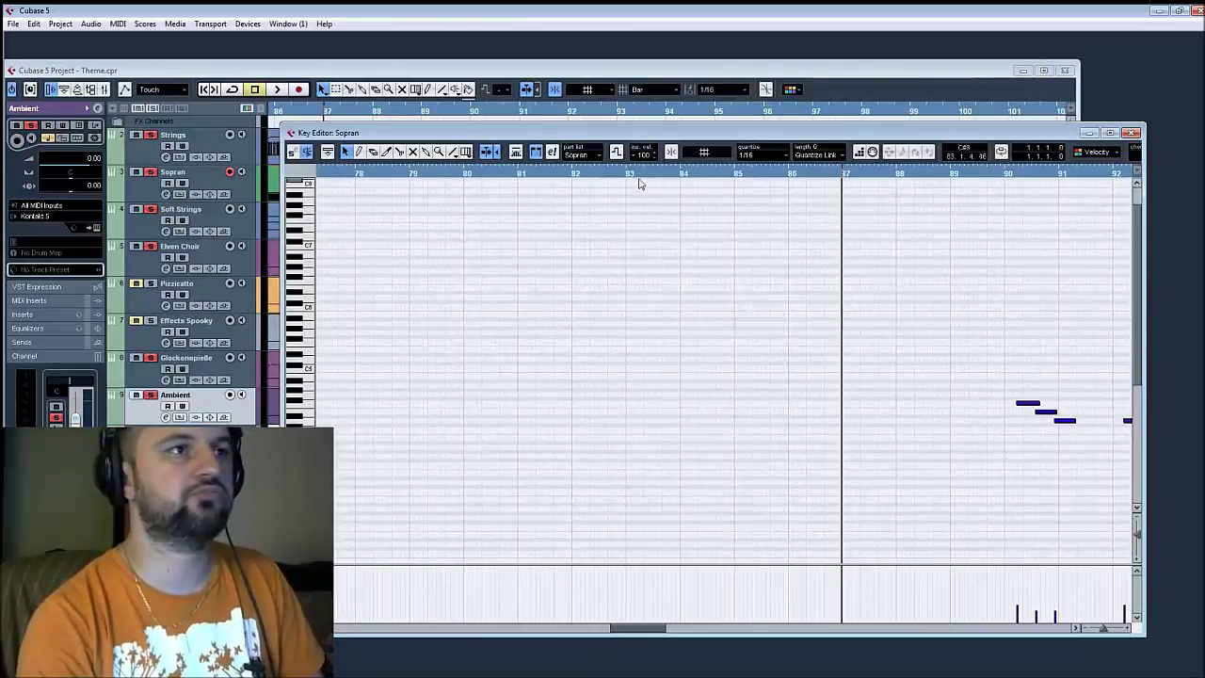
{"action": "left_click", "coordinate": [608, 176]}
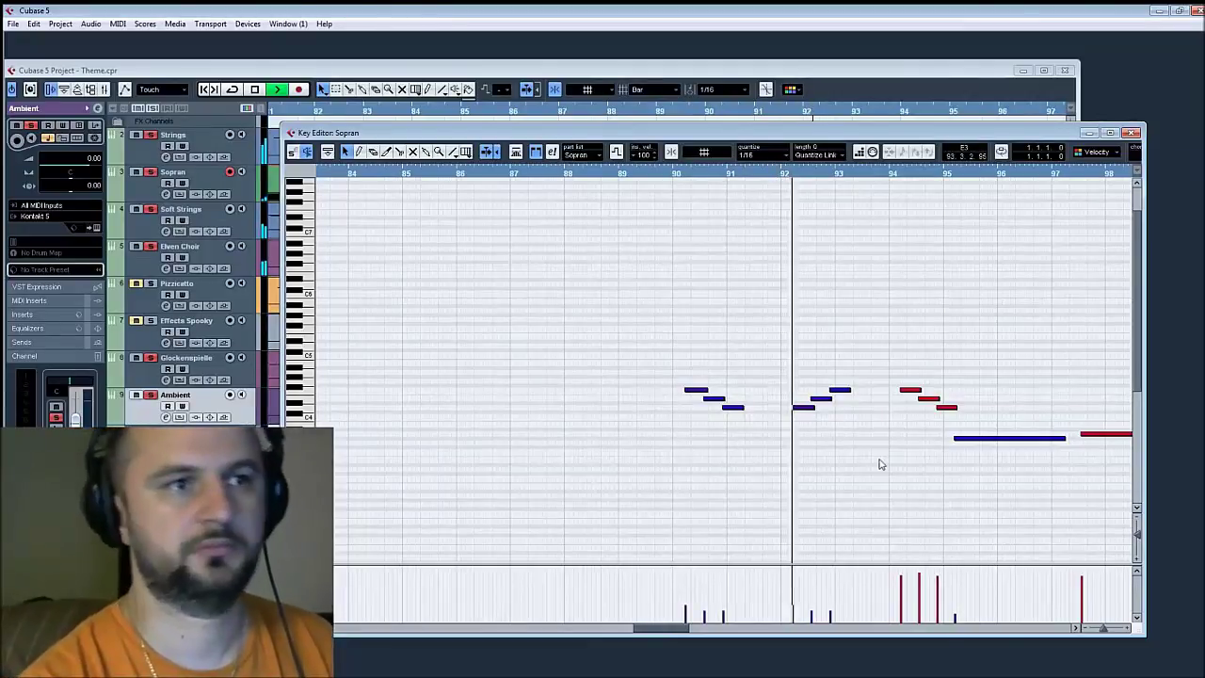
{"action": "scroll", "coordinate": [1003, 503], "scroll_direction": "right", "scroll_amount": 3}
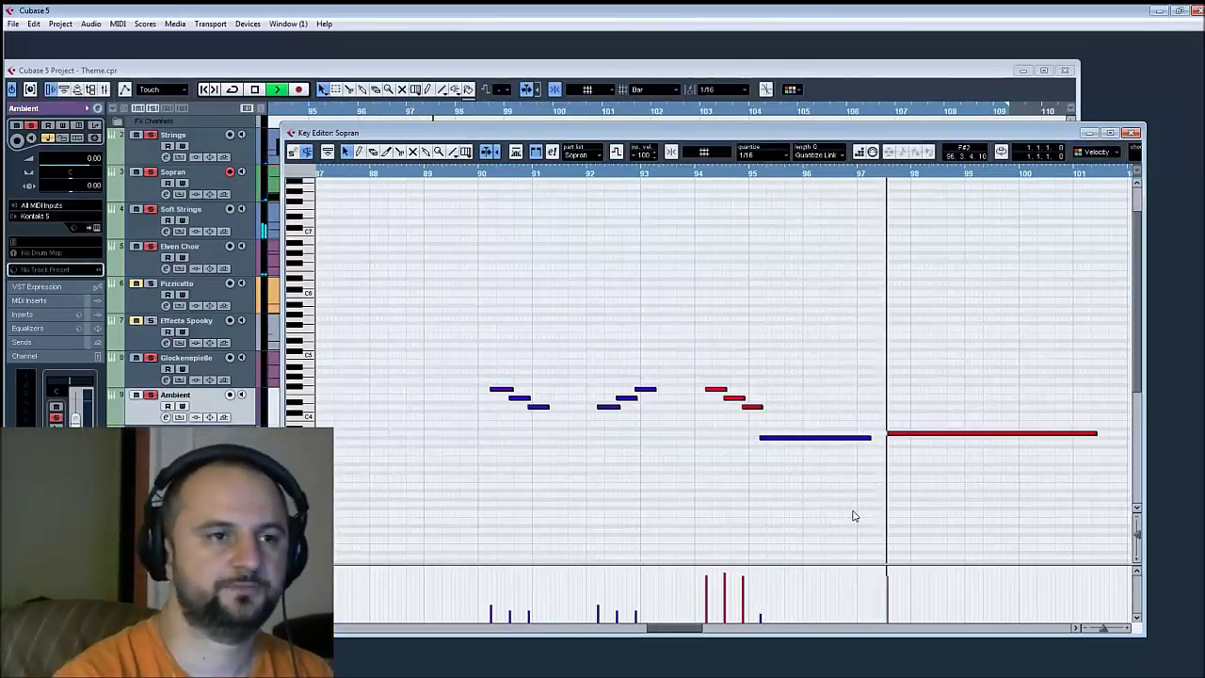
{"action": "key", "text": "f"}
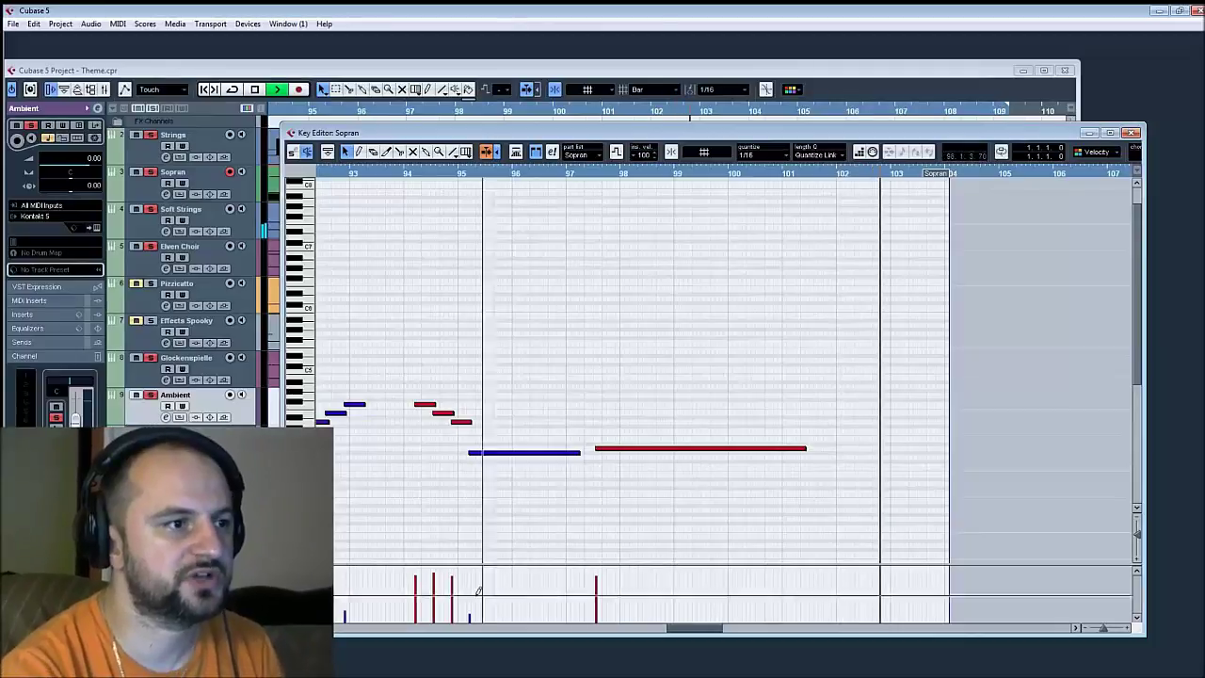
{"action": "key", "text": "space"}
Show the Sopran part's Main Volume controller lane and draw a gradual volume decrease from about bar 99.7 to bar 102
{"action": "left_click", "coordinate": [310, 572]}
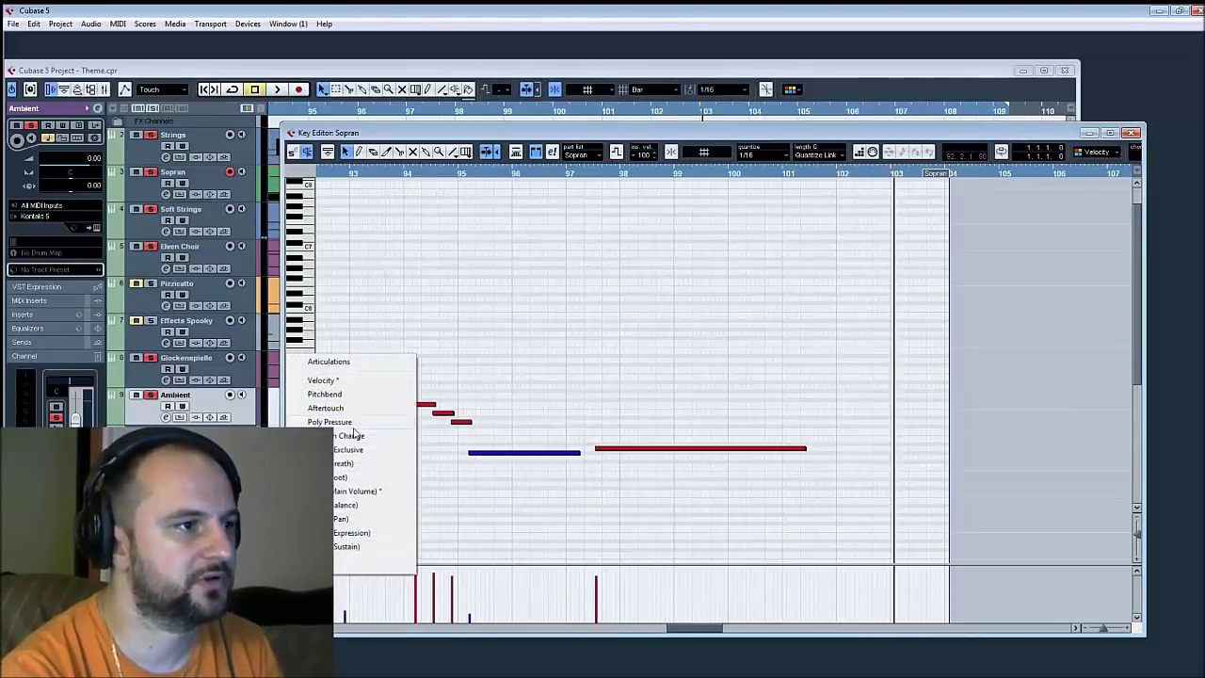
{"action": "left_click", "coordinate": [372, 495]}
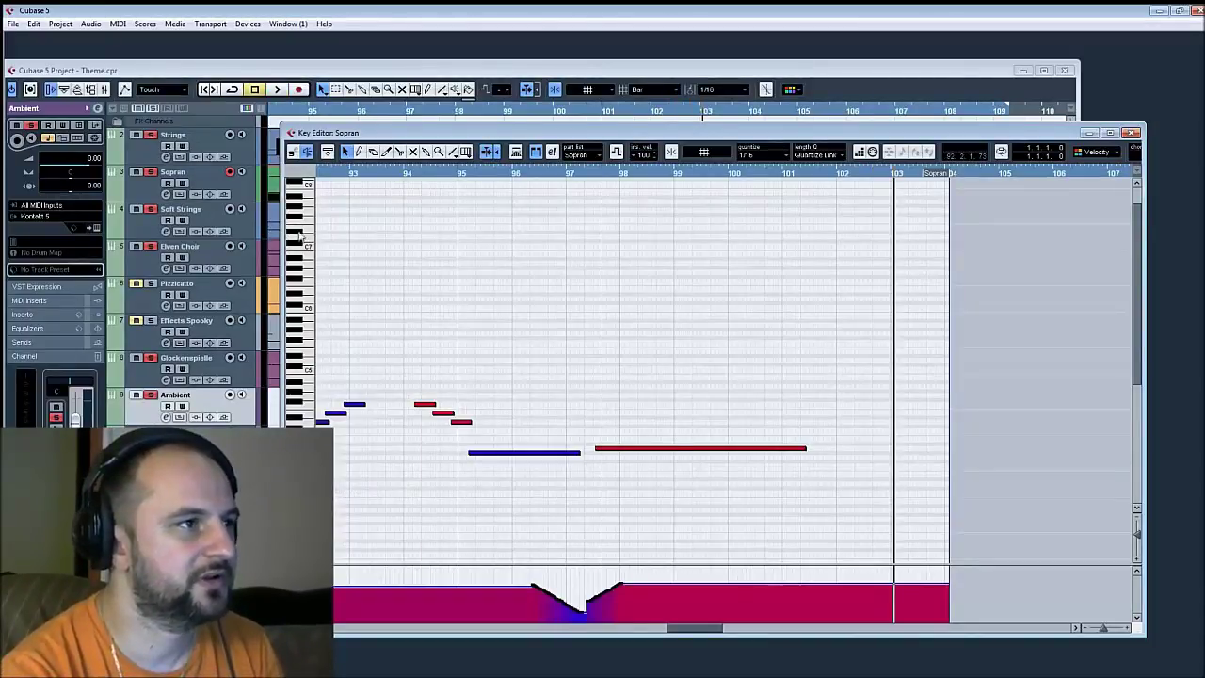
{"action": "left_click", "coordinate": [844, 598]}
{"action": "left_click_drag", "start_coordinate": [845, 599], "coordinate": [713, 582]}
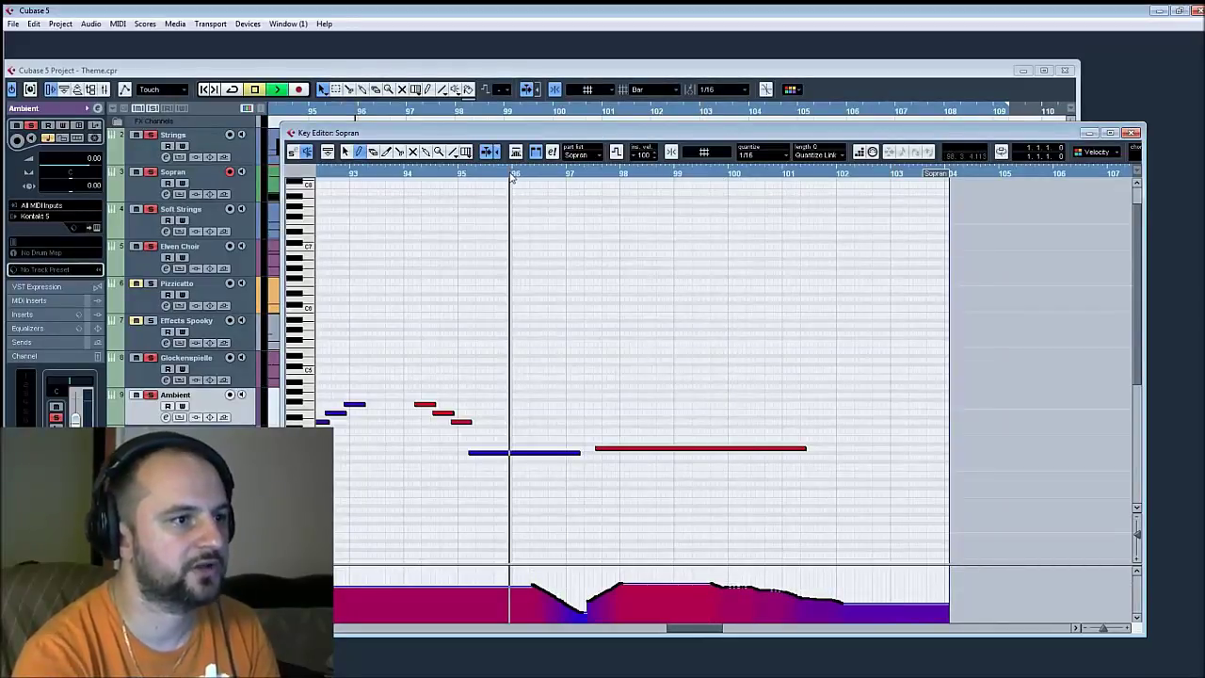
Play the Sopran part from bar 96 to about bar 101 and from bar 88 to about bar 94, closing its editor
{"action": "key", "text": "space"}
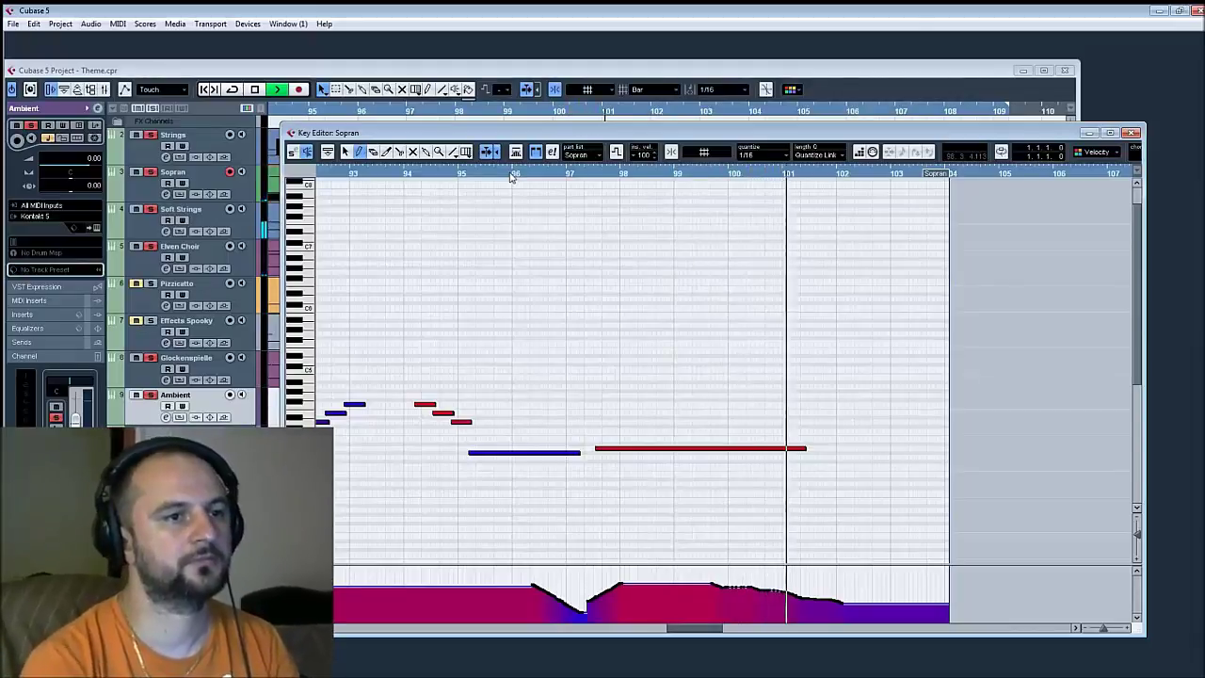
{"action": "key", "text": "space"}
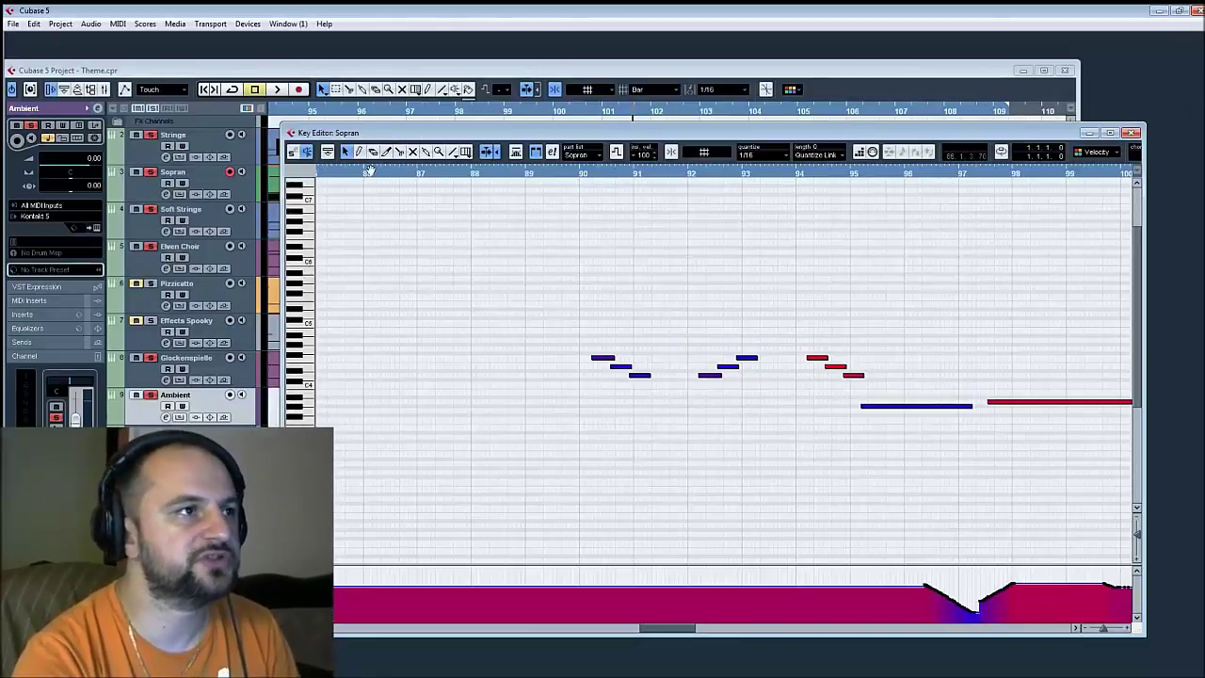
{"action": "left_click", "coordinate": [477, 175]}
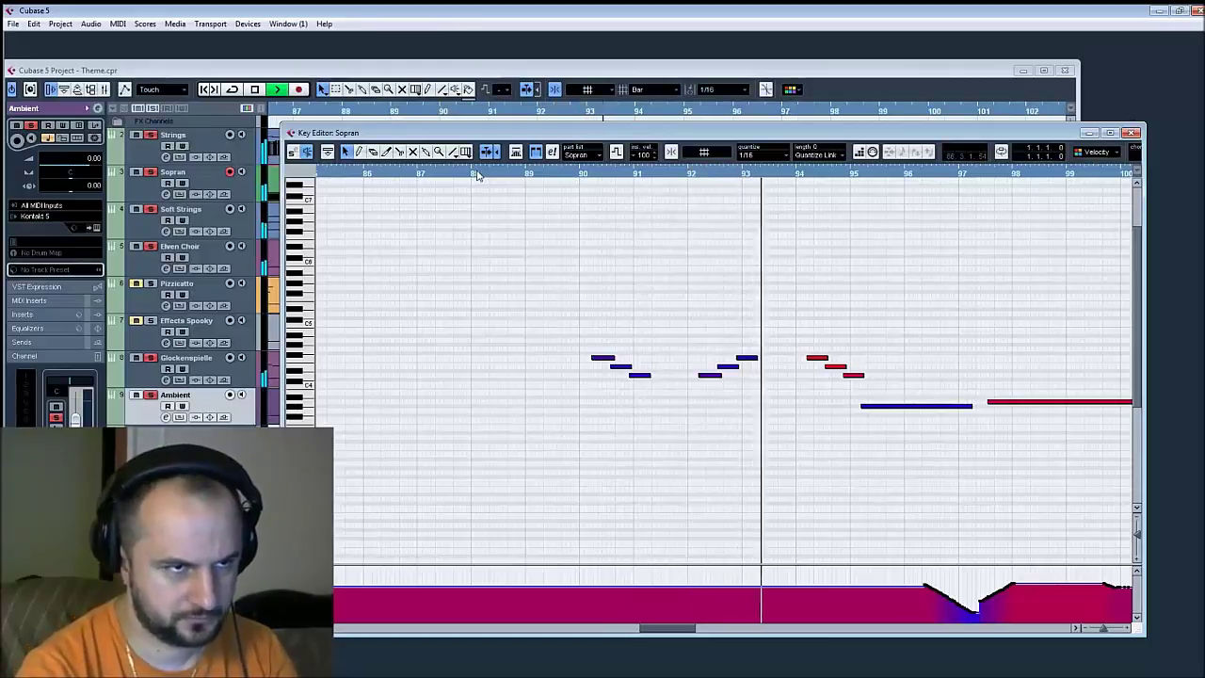
{"action": "key", "text": "space"}
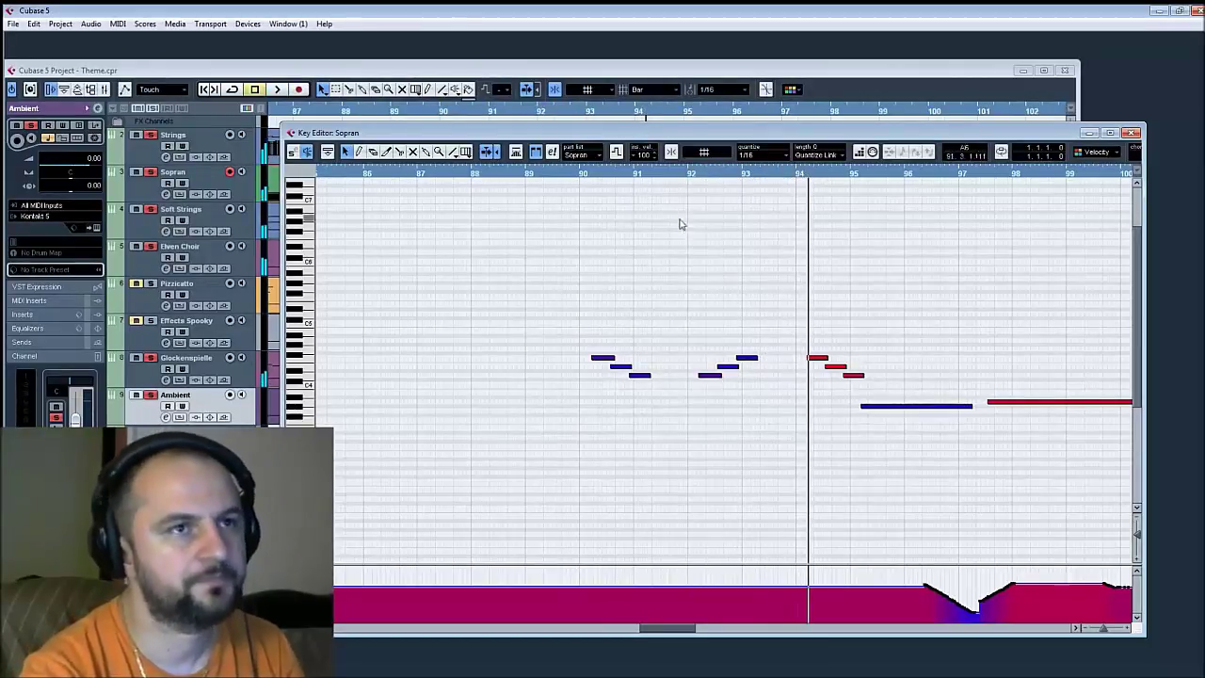
{"action": "left_click", "coordinate": [1131, 134]}
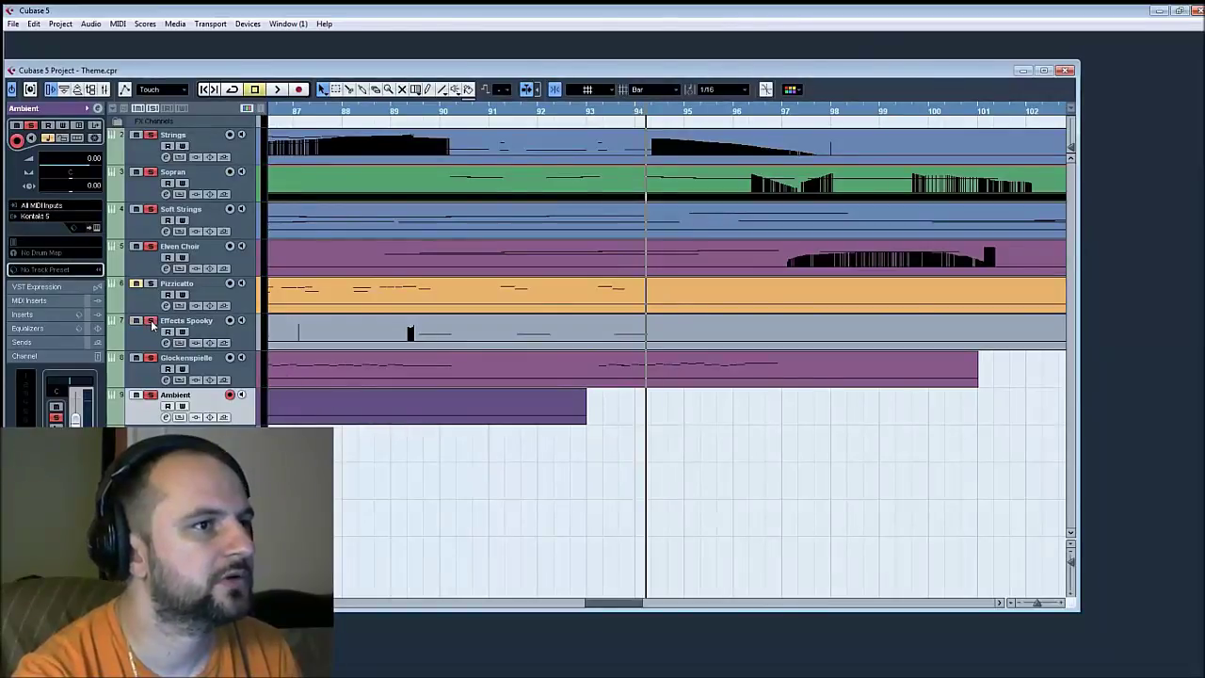
Open the Effects Spooky part in the Key Editor and play the arrangement from about bar 85 to about bar 92
{"action": "double_click", "coordinate": [567, 330]}
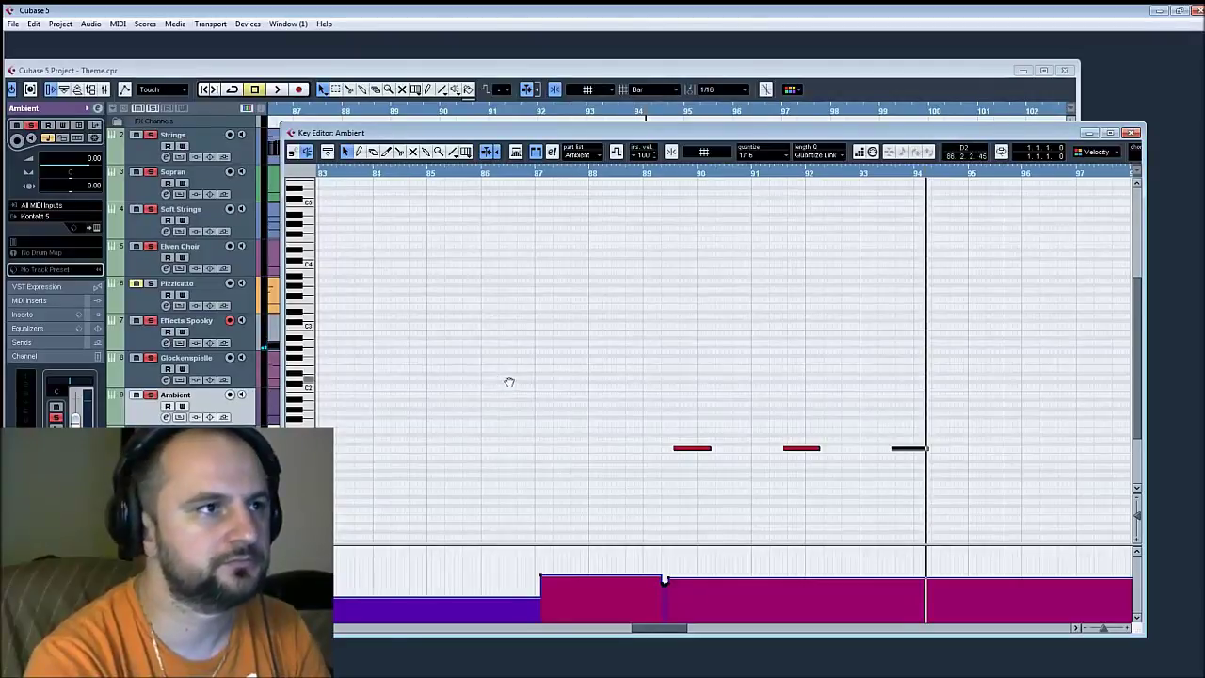
{"action": "left_click_drag", "start_coordinate": [508, 381], "coordinate": [576, 401]}
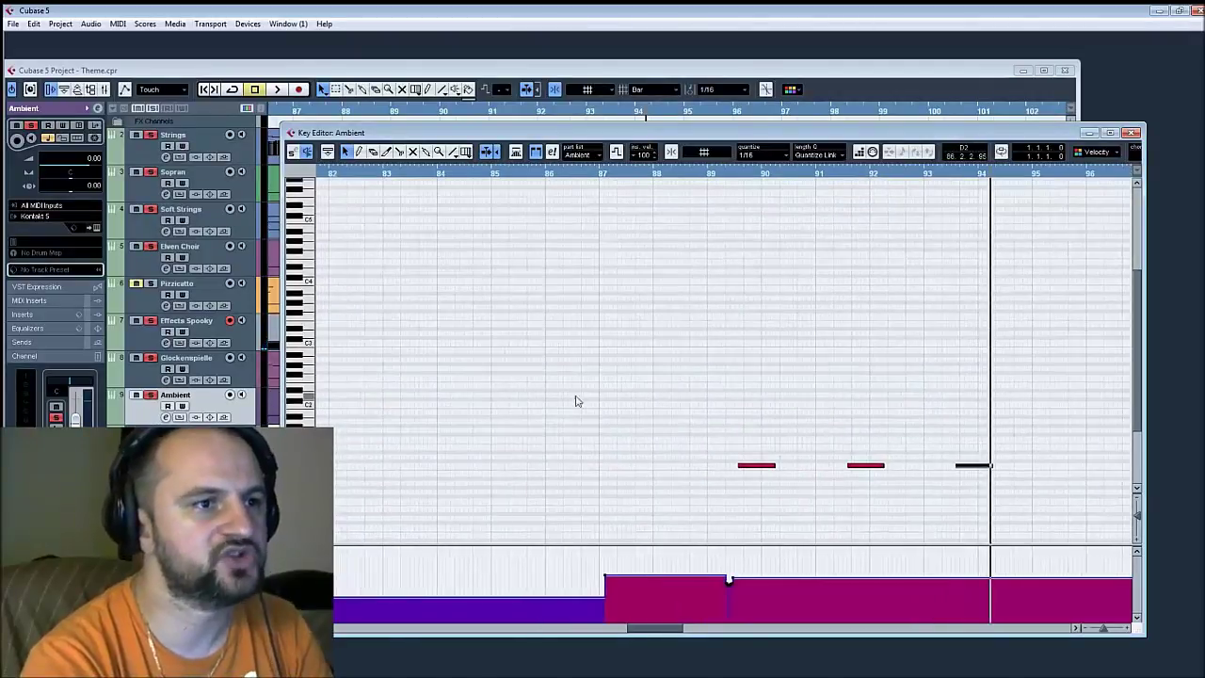
{"action": "left_click", "coordinate": [482, 179]}
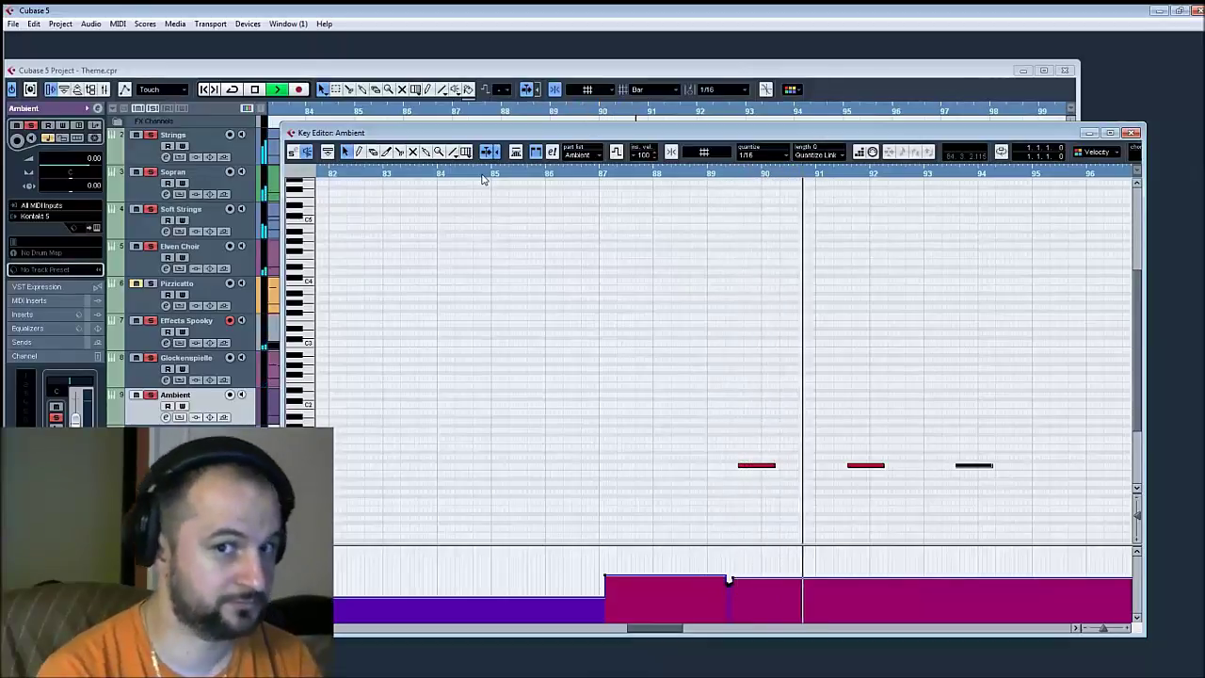
{"action": "key", "text": "space"}
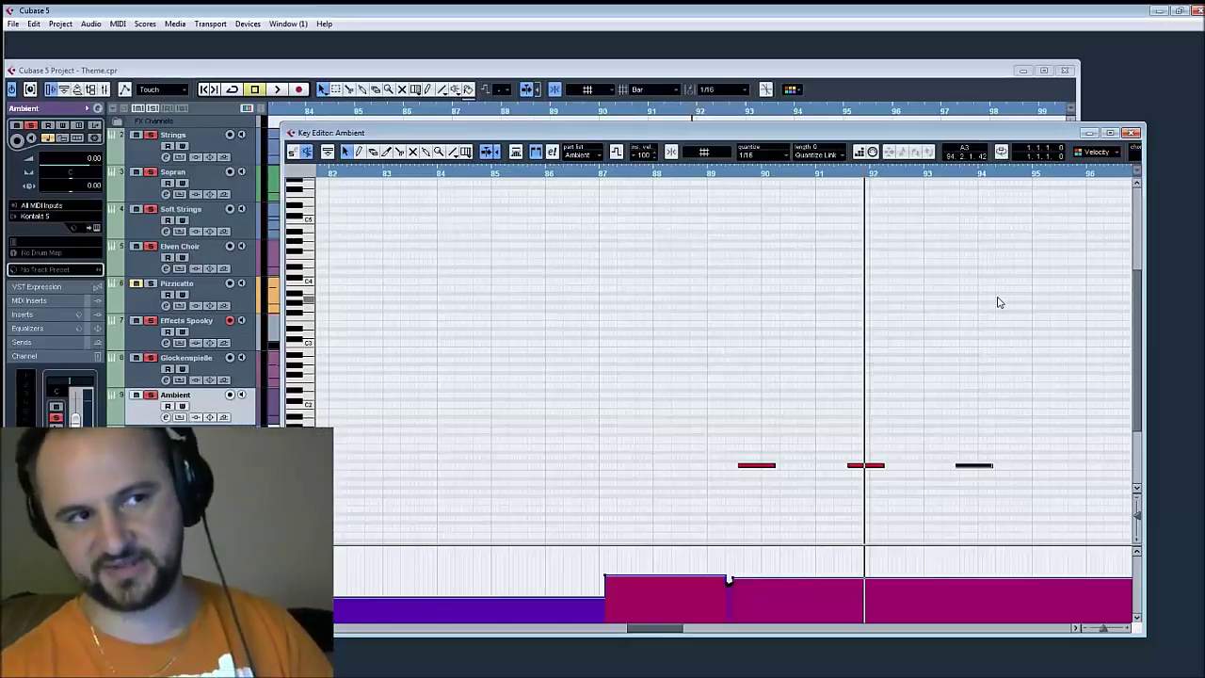
Delete the low notes between about bars 89 and 94 in the Effects Spooky part
{"action": "left_click_drag", "start_coordinate": [708, 379], "coordinate": [942, 521]}
{"action": "key", "text": "Delete"}
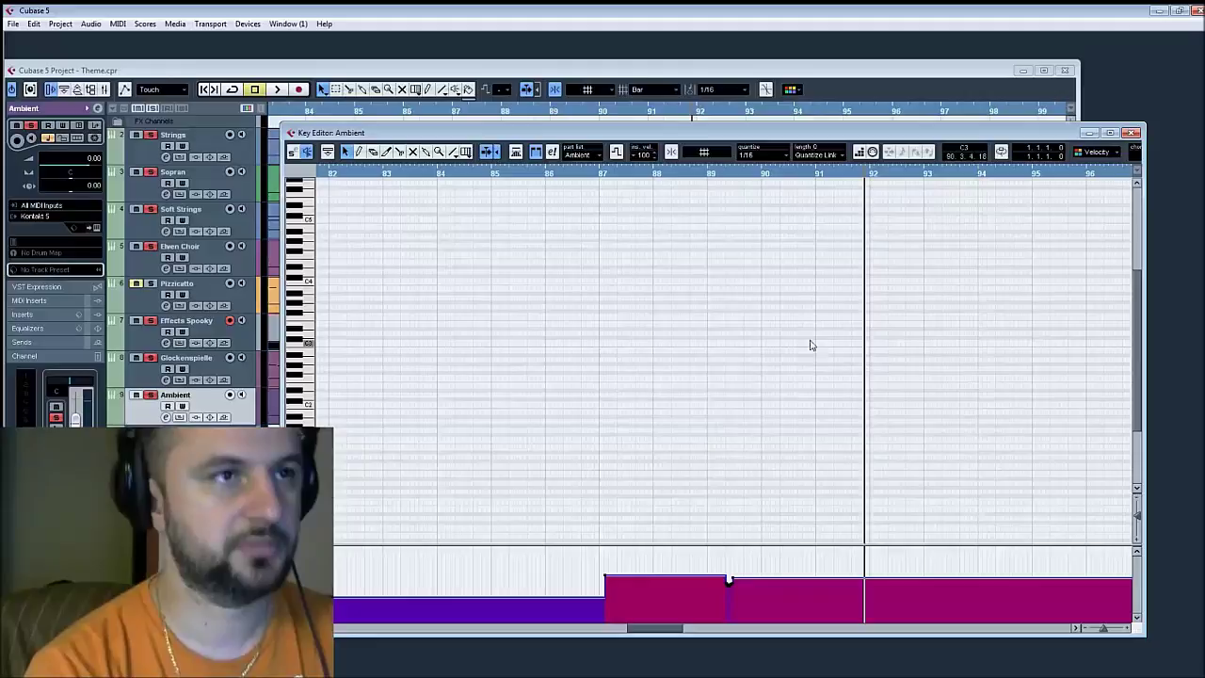
Play the arrangement without the deleted low notes from about bar 90 to about bar 94
{"action": "left_click", "coordinate": [753, 176]}
{"action": "left_click", "coordinate": [759, 176]}
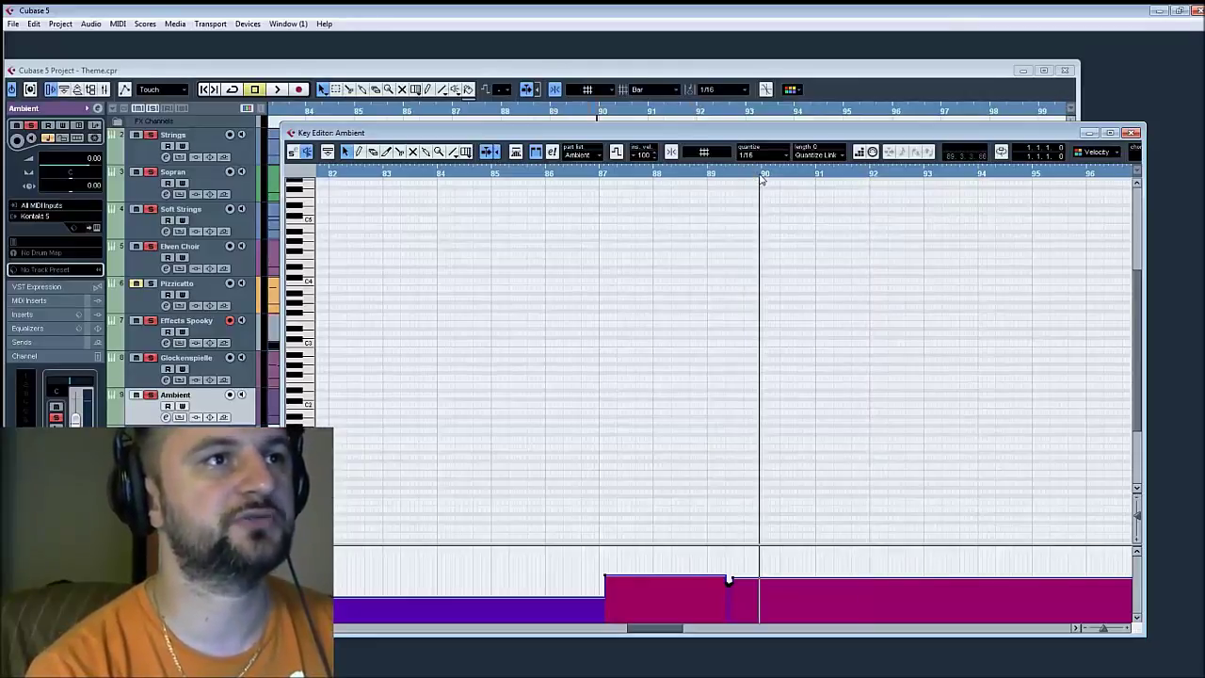
{"action": "key", "text": "space"}
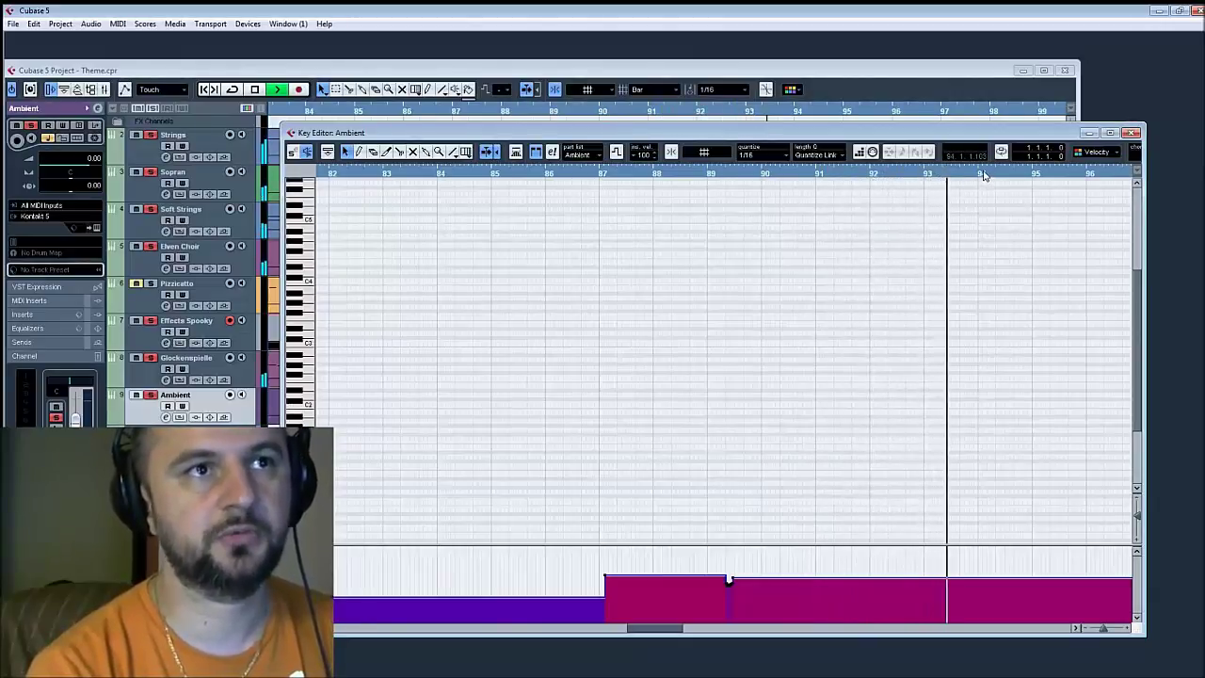
{"action": "key", "text": "space"}
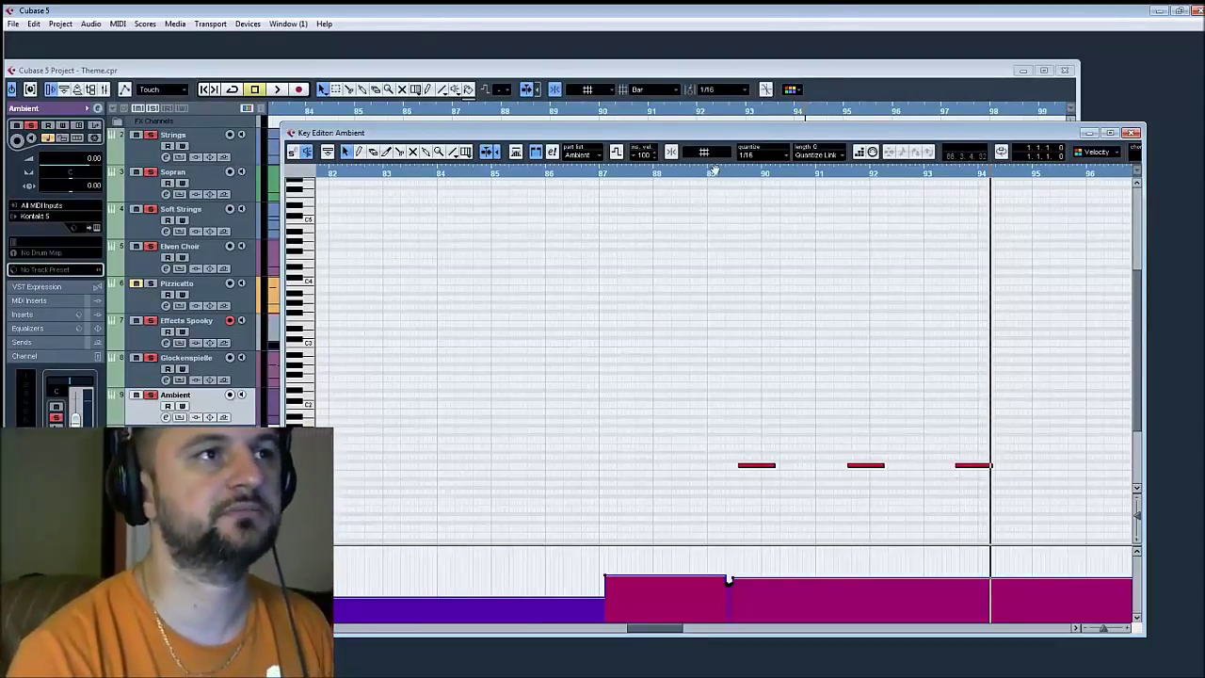
Play the arrangement with the low notes restored from bar 88 to about bar 95, and close the Key Editor
{"action": "left_click", "coordinate": [657, 171]}
{"action": "key", "text": "space"}
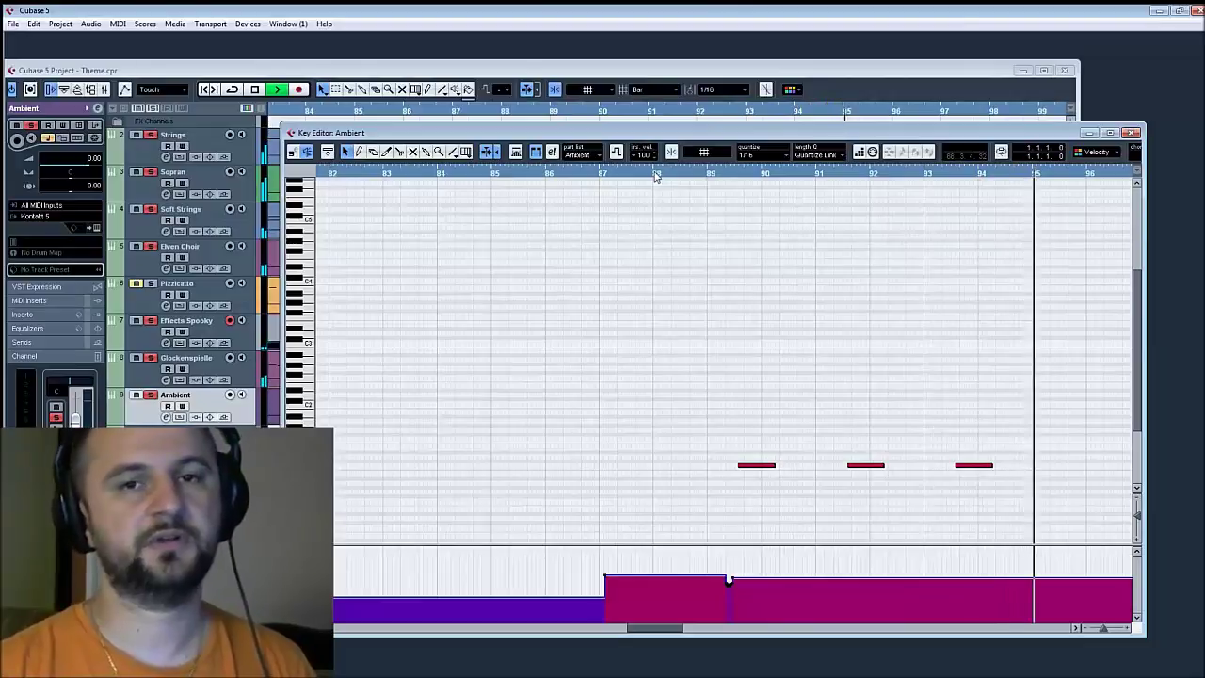
{"action": "key", "text": "space"}
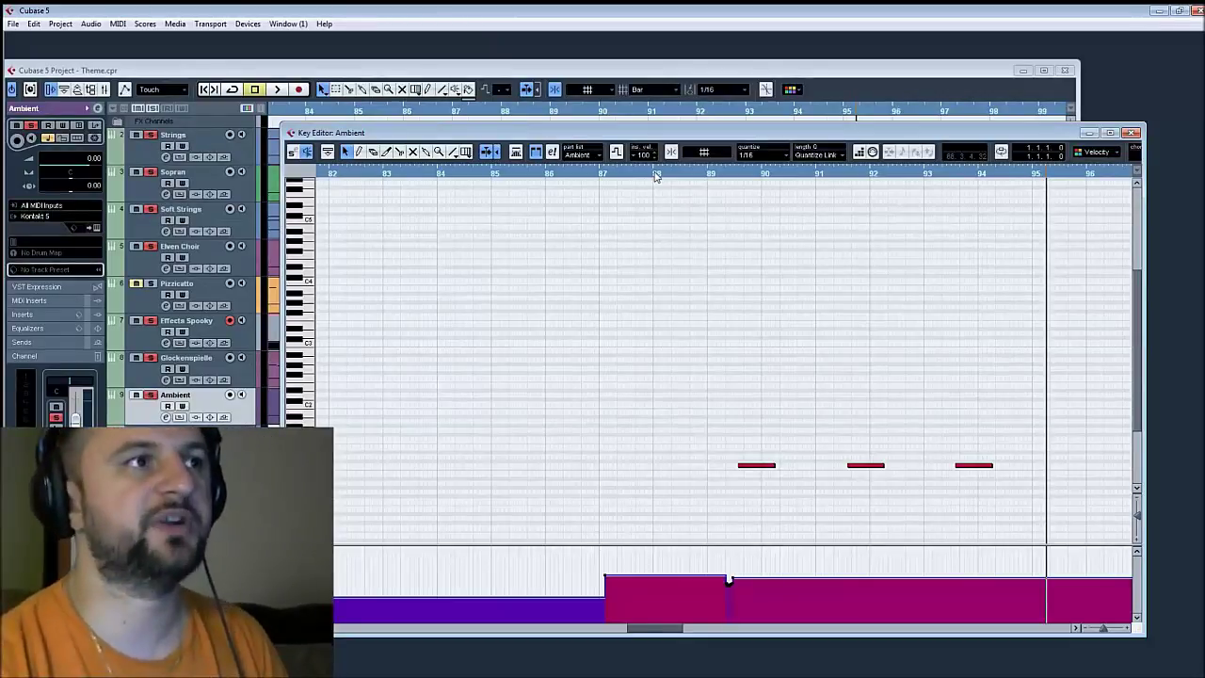
{"action": "left_click", "coordinate": [1131, 133]}
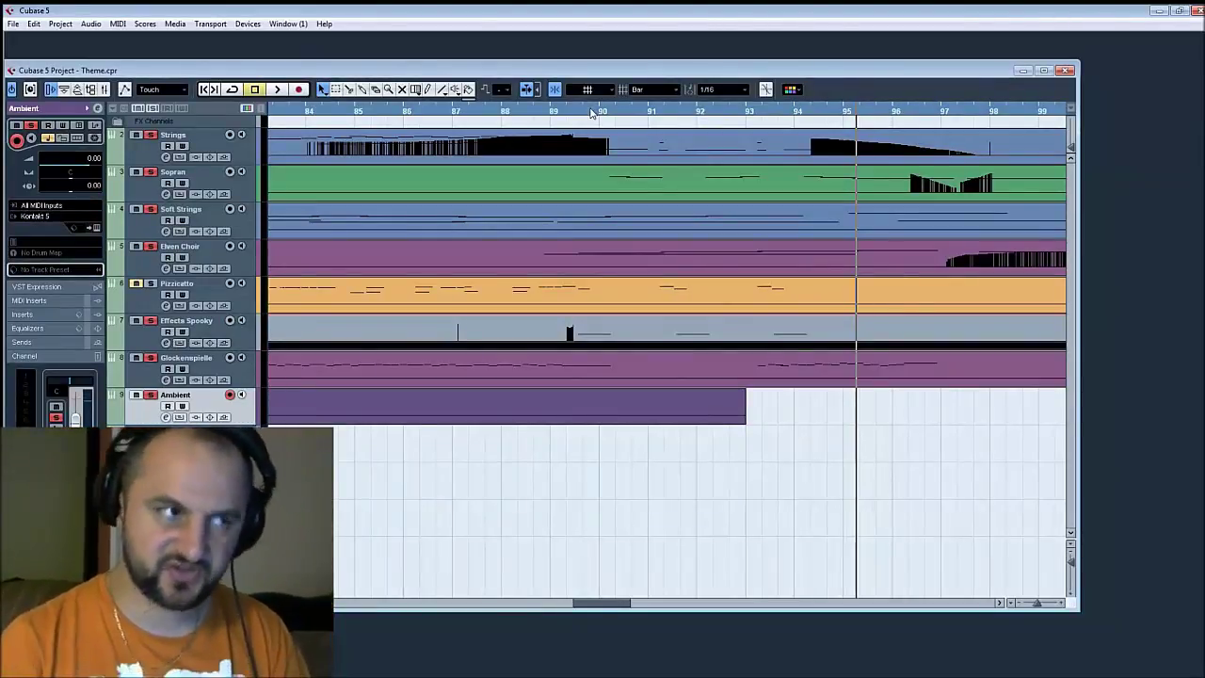
Move the project cursor to bar 79 and open the Pizzicatto part in the Key Editor, sounding two of its piano keys
{"action": "left_click_drag", "start_coordinate": [516, 304], "coordinate": [891, 277]}
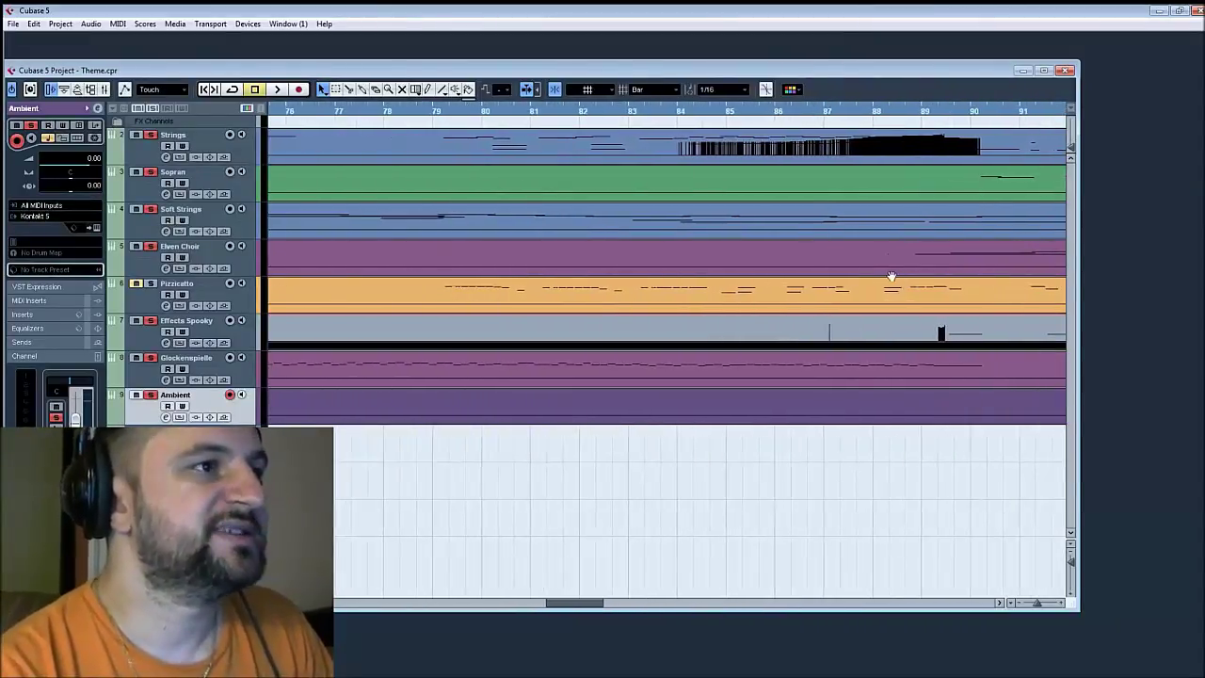
{"action": "left_click", "coordinate": [434, 114]}
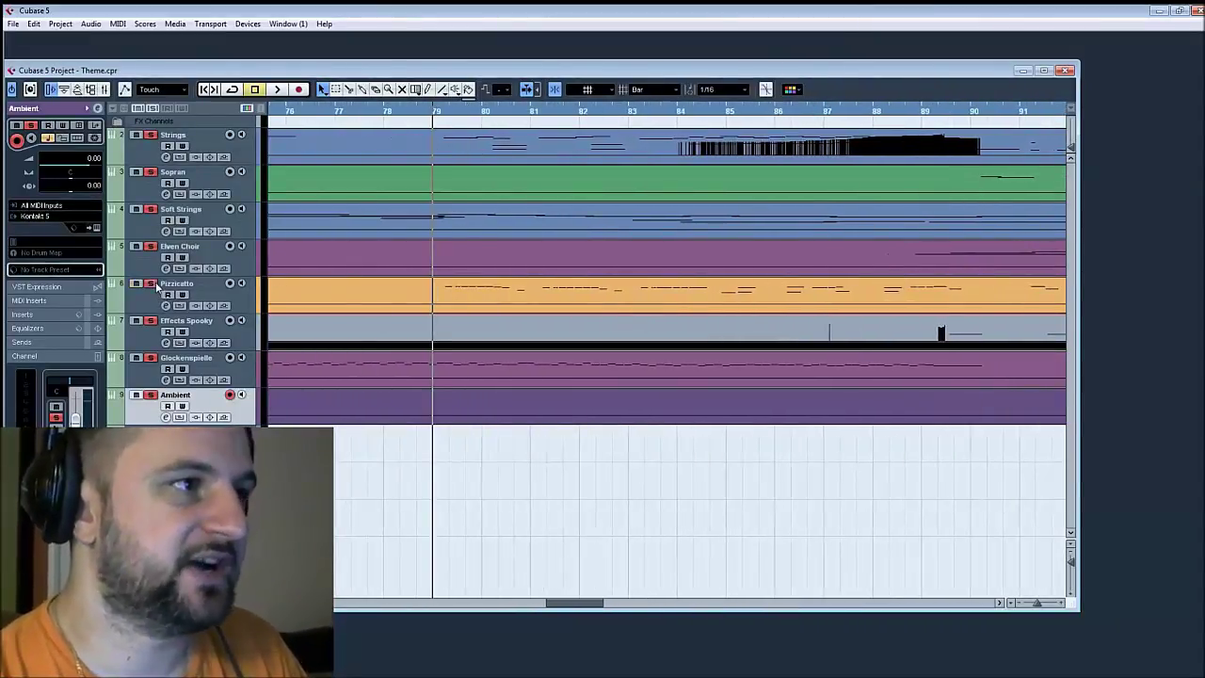
{"action": "double_click", "coordinate": [513, 300]}
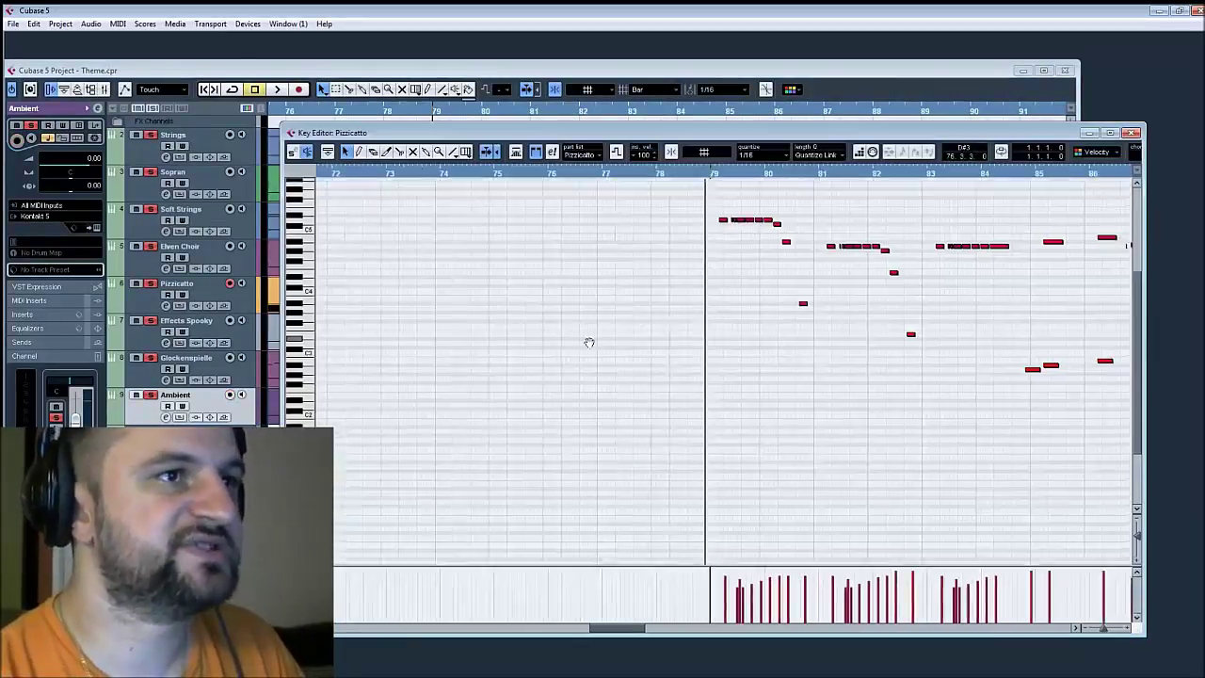
{"action": "left_click", "coordinate": [307, 269]}
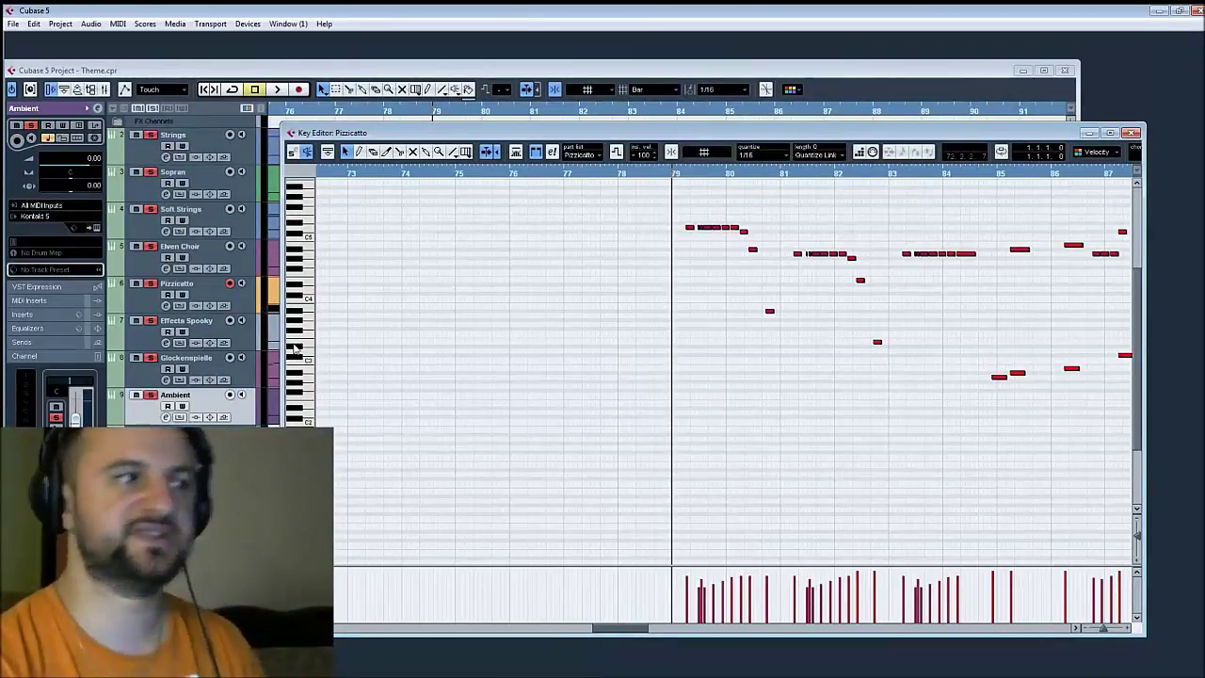
{"action": "left_click", "coordinate": [302, 327]}
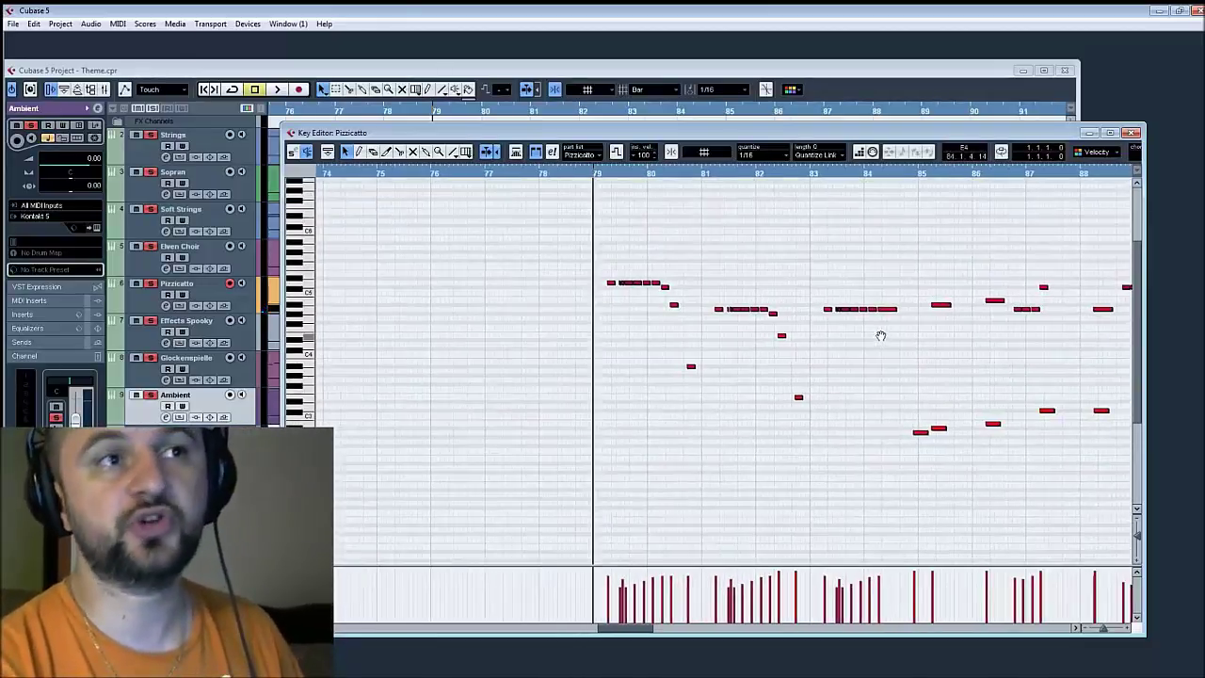
Play the passage before the Pizzicatto notes up to bar 76, and again from about bar 70 to about bar 78
{"action": "key", "text": "space"}
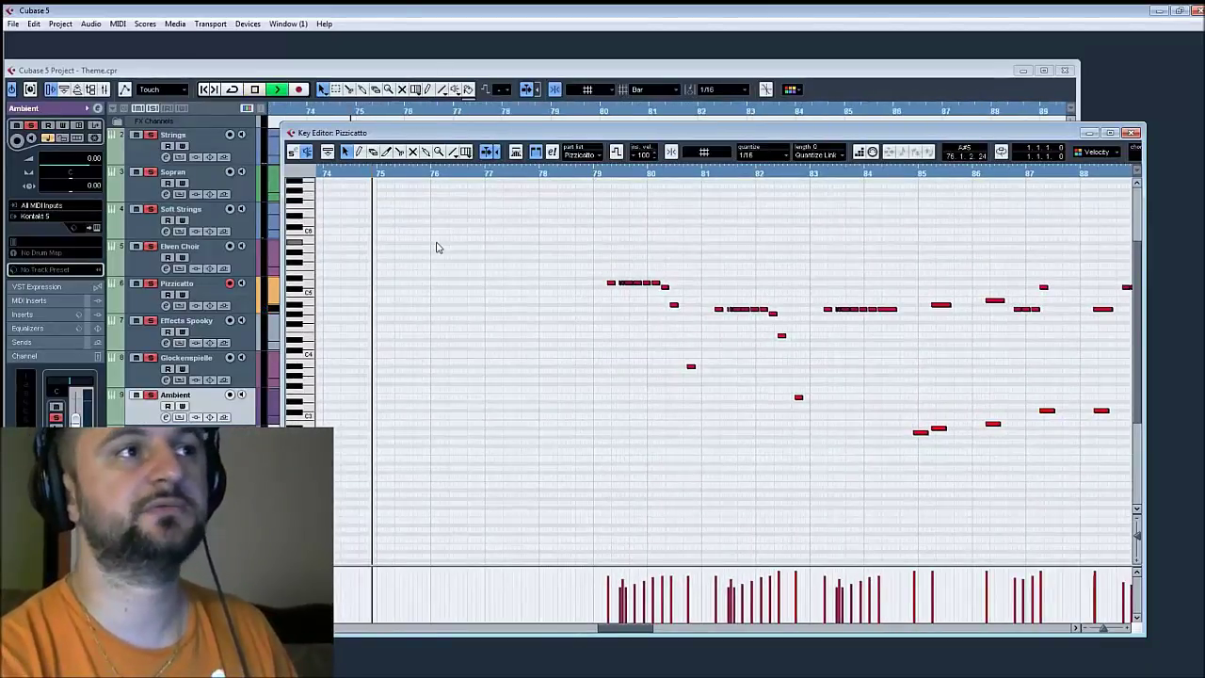
{"action": "key", "text": "space"}
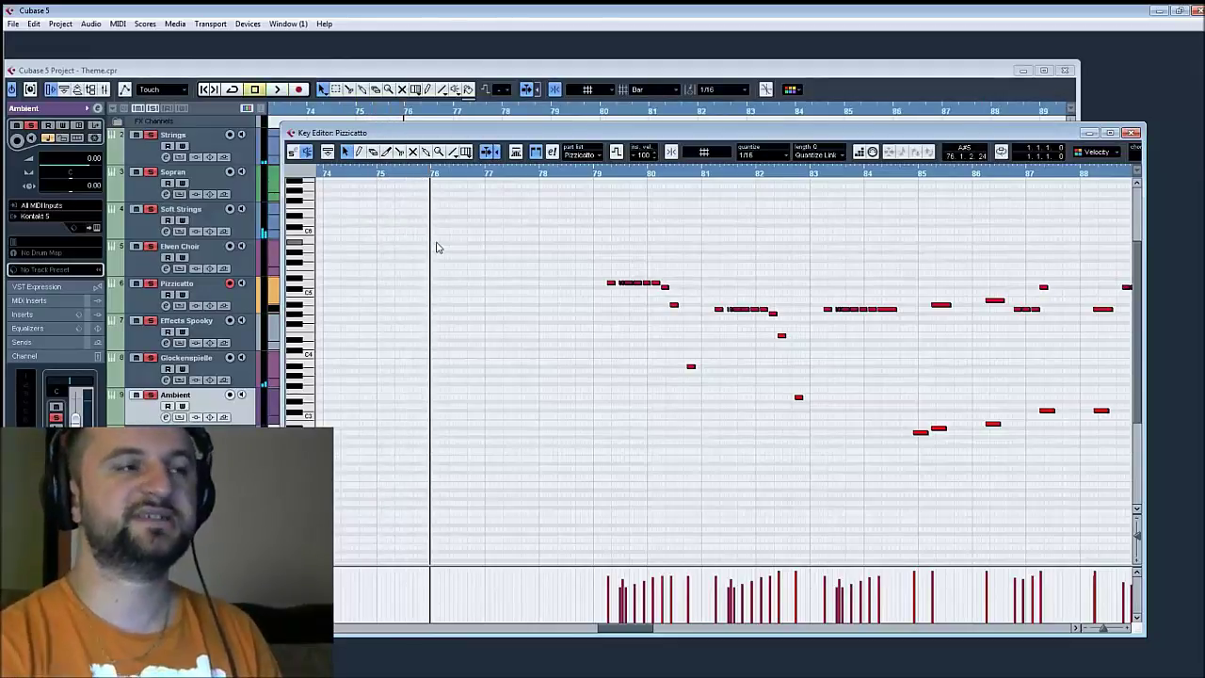
{"action": "scroll", "coordinate": [751, 317], "scroll_direction": "up", "scroll_amount": 2}
{"action": "scroll", "coordinate": [750, 317], "scroll_direction": "left", "scroll_amount": 8}
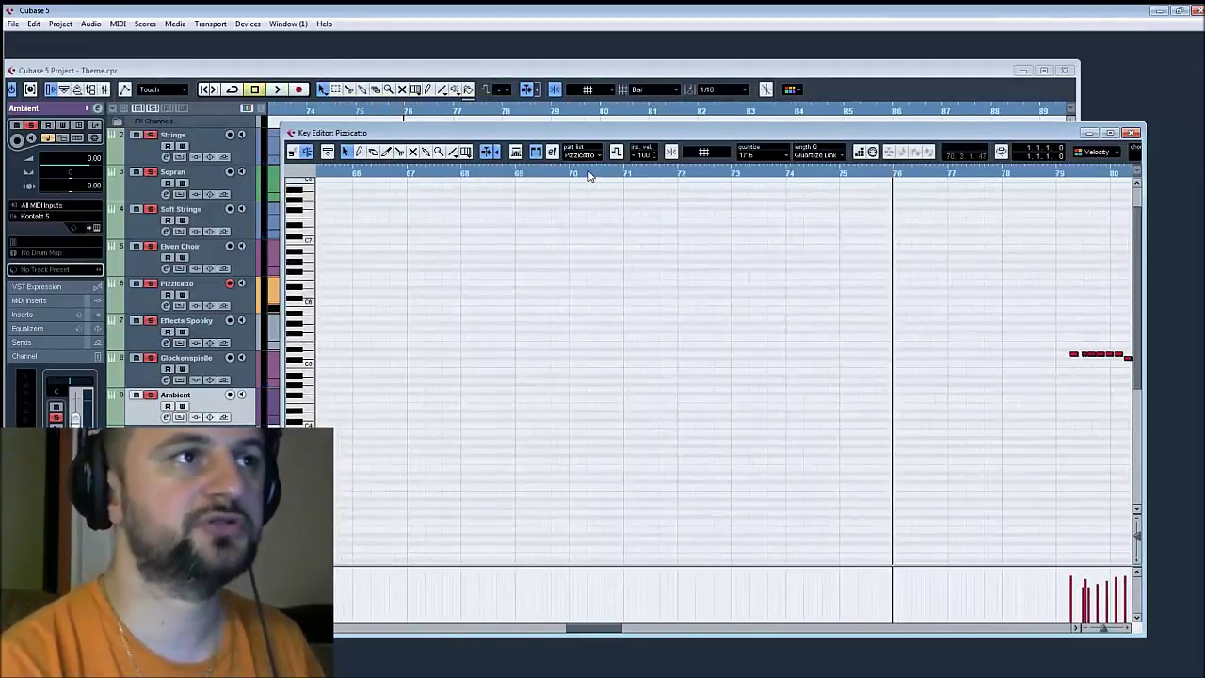
{"action": "left_click", "coordinate": [589, 173]}
{"action": "key", "text": "space"}
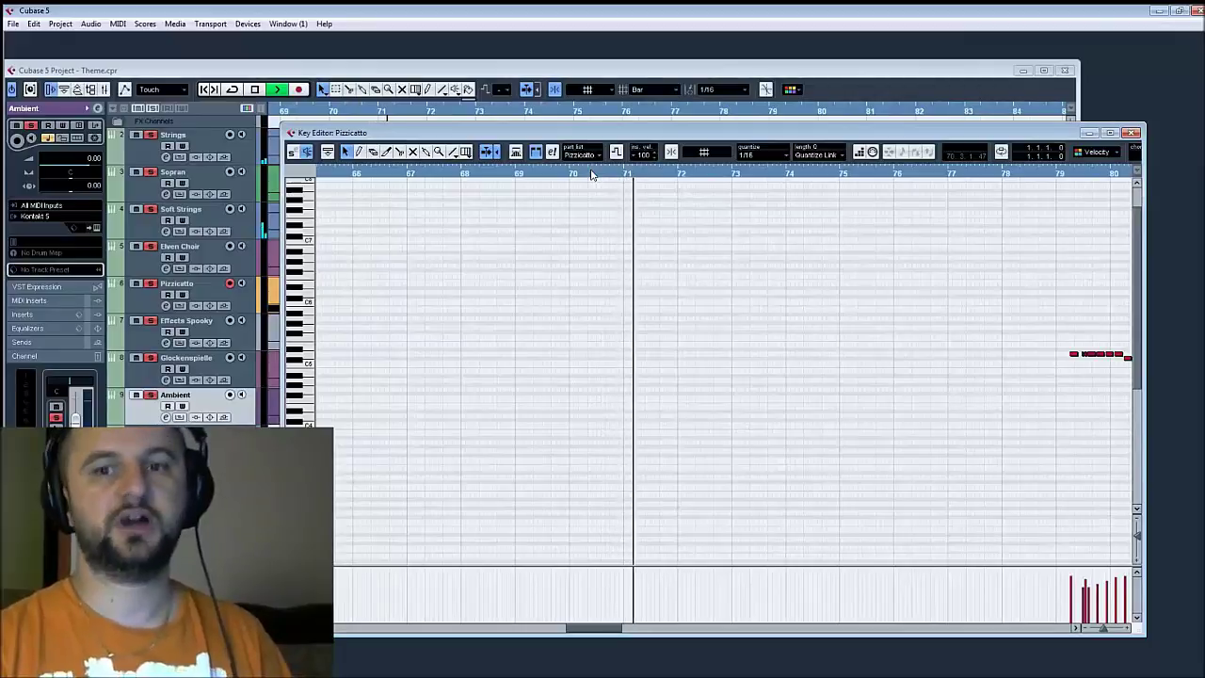
{"action": "key", "text": "space"}
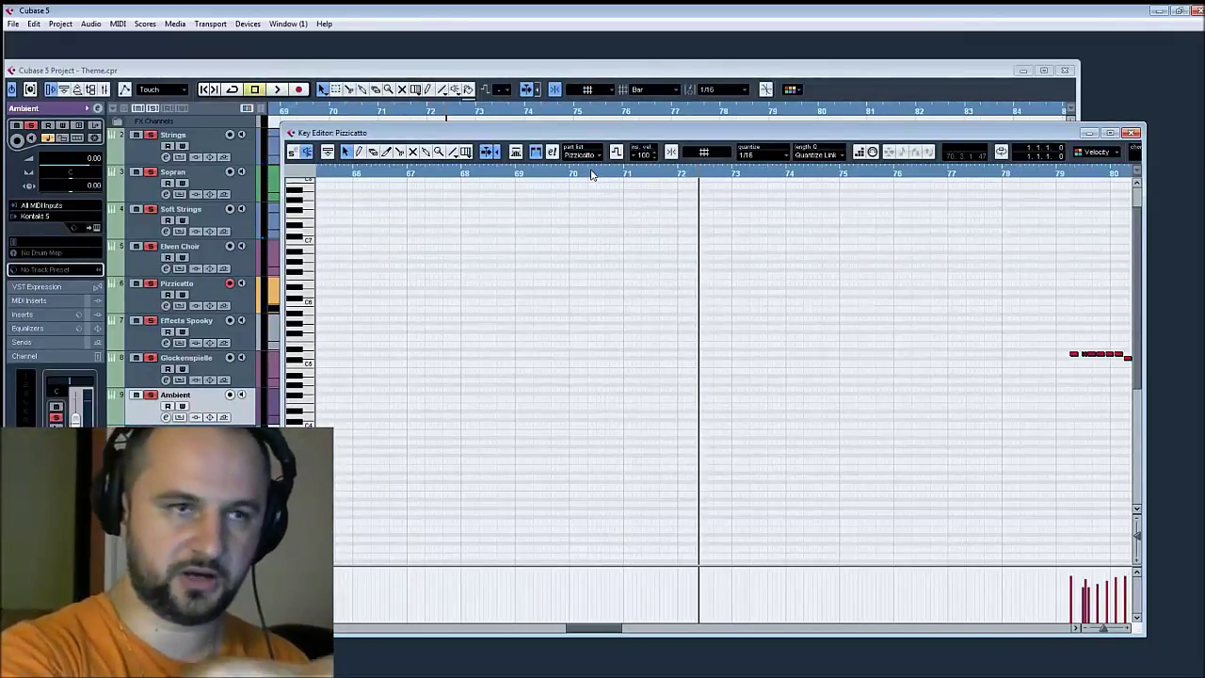
{"action": "key", "text": "space"}
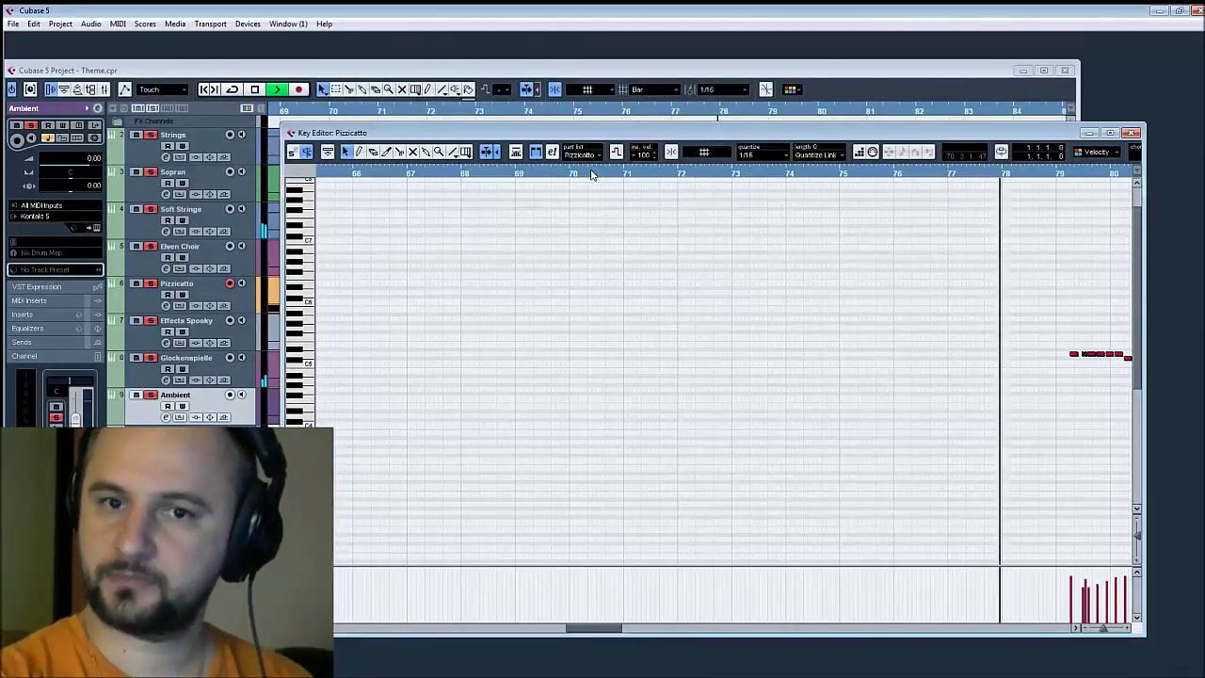
{"action": "key", "text": "space"}
Zoom in on the Pizzicatto phrases from bar 79 and play from bar 78 to about bar 82.6
{"action": "left_click_drag", "start_coordinate": [869, 436], "coordinate": [767, 403]}
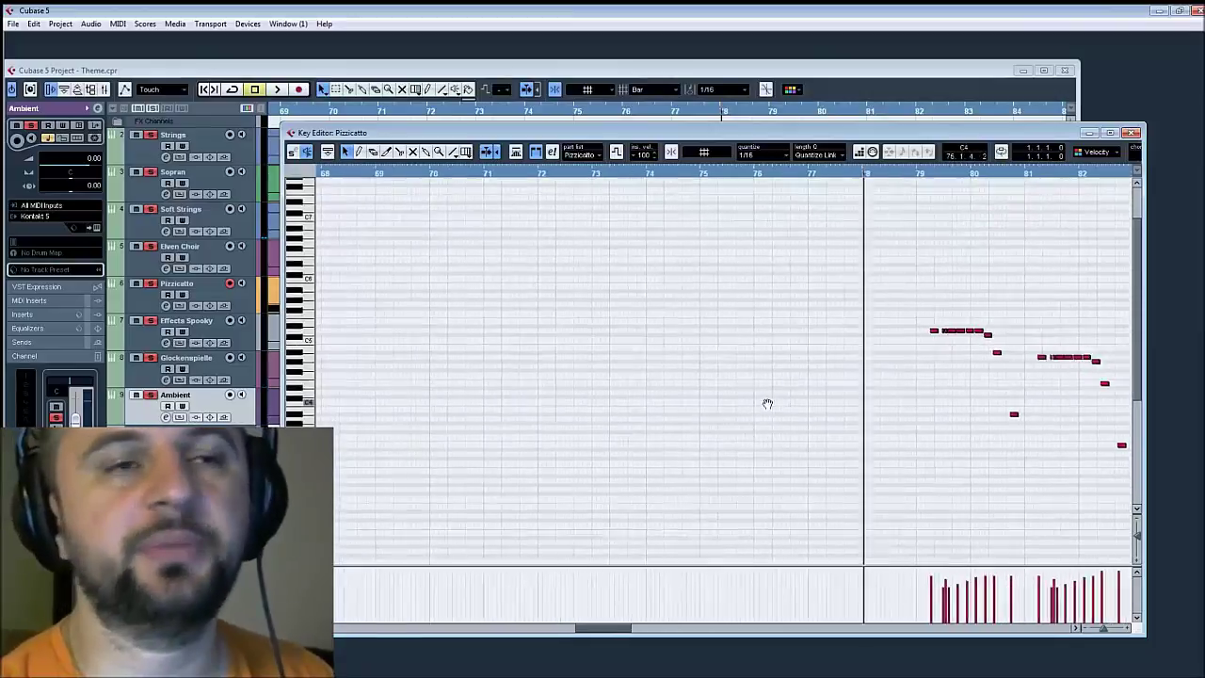
{"action": "left_click_drag", "start_coordinate": [1031, 349], "coordinate": [817, 351]}
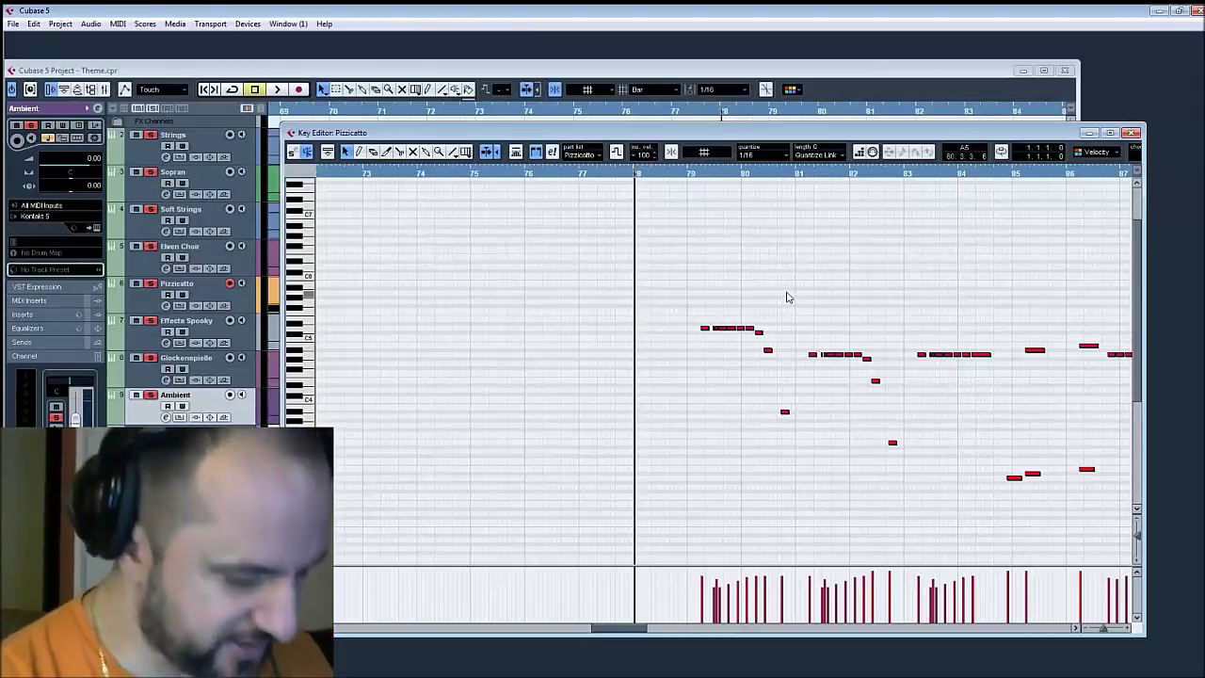
{"action": "key", "text": "h"}
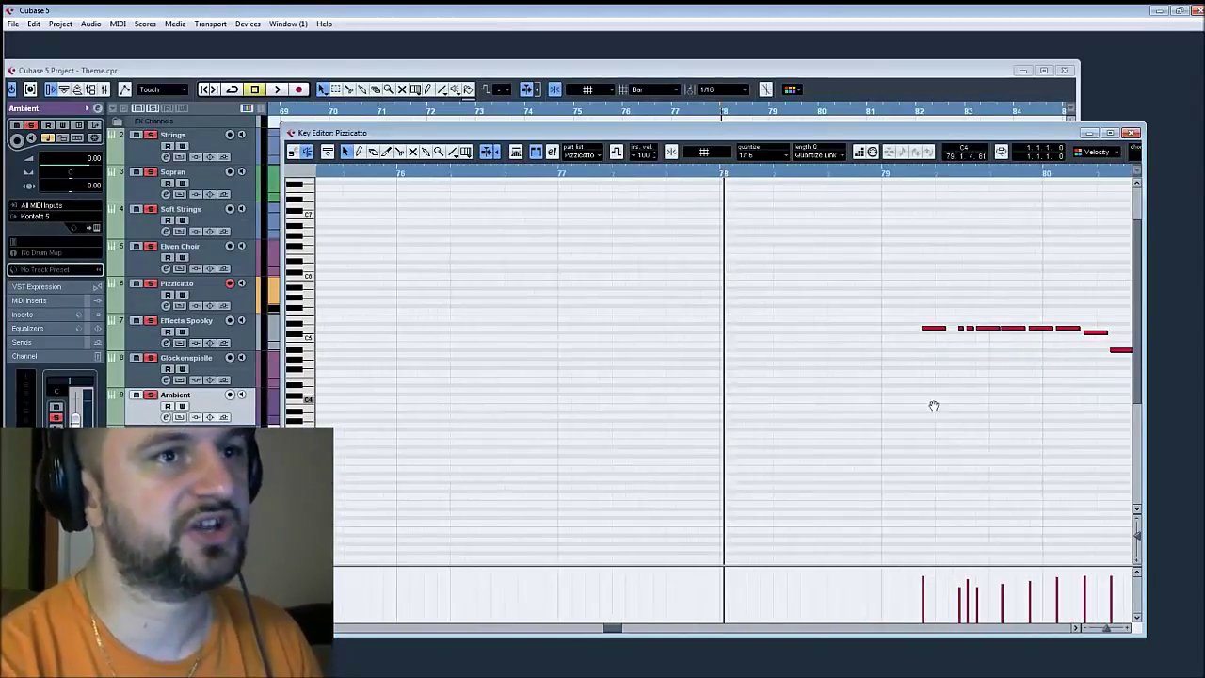
{"action": "key", "text": "h"}
{"action": "key", "text": "space"}
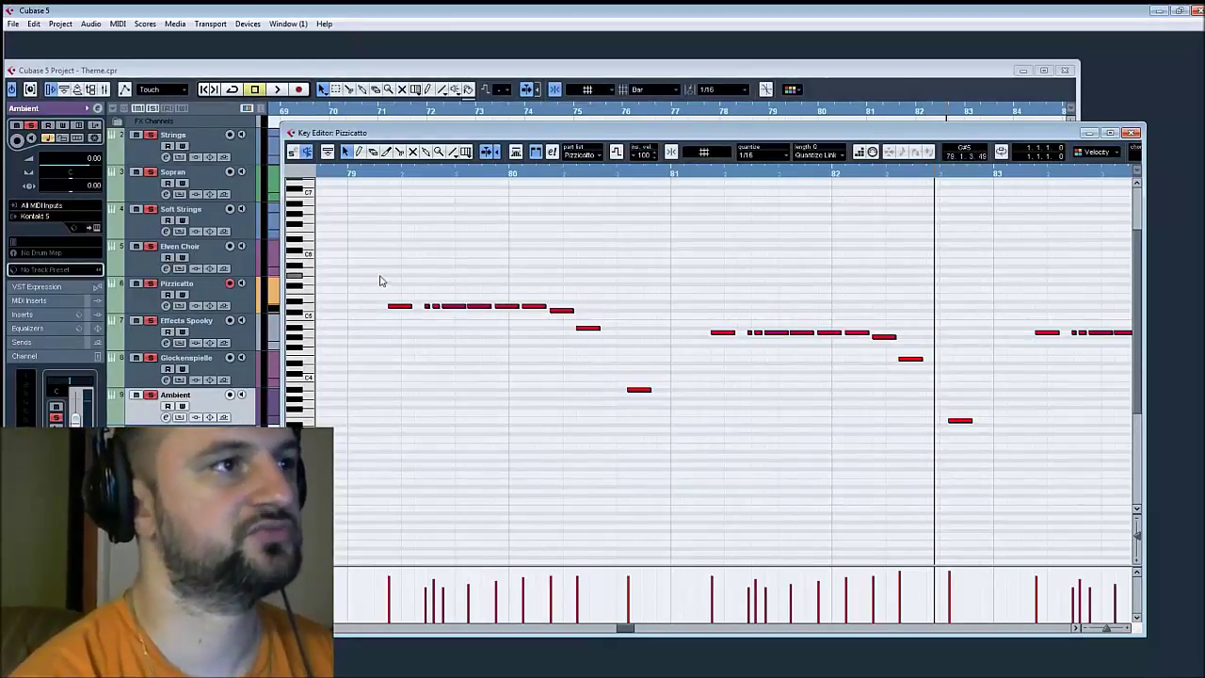
{"action": "key", "text": "space"}
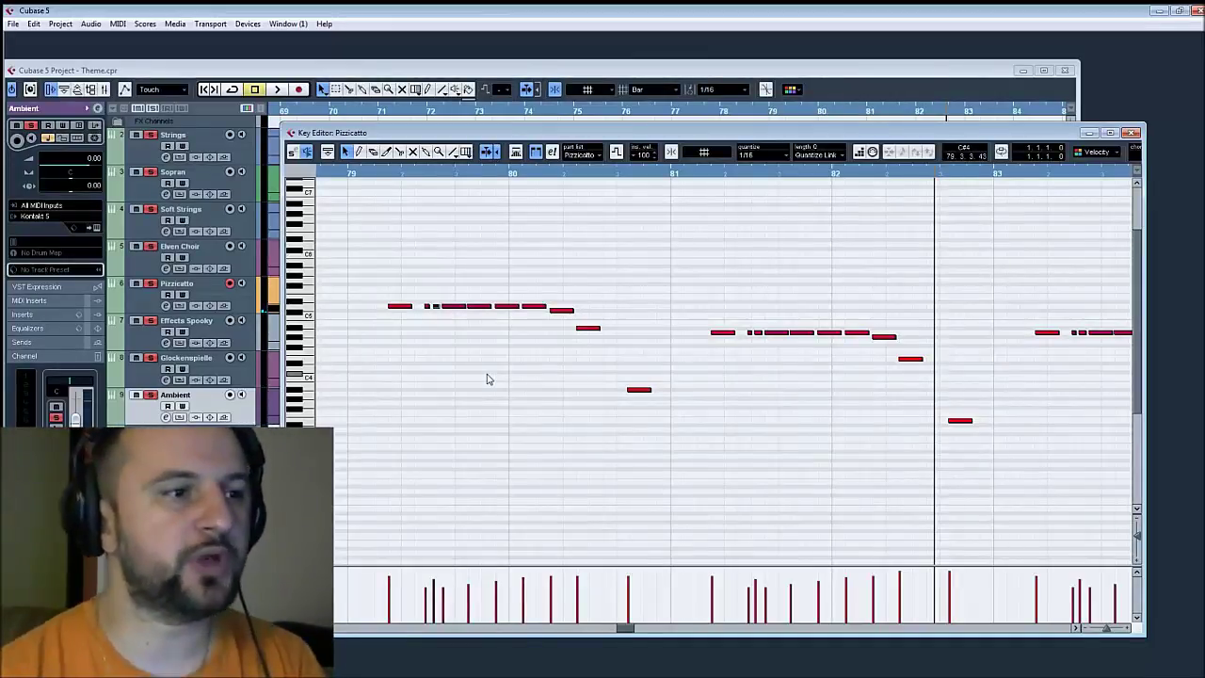
Select the first Pizzicatto note after bar 79 and audition the repeated notes one by one to just past bar 80 and back
{"action": "left_click_drag", "start_coordinate": [397, 580], "coordinate": [390, 568]}
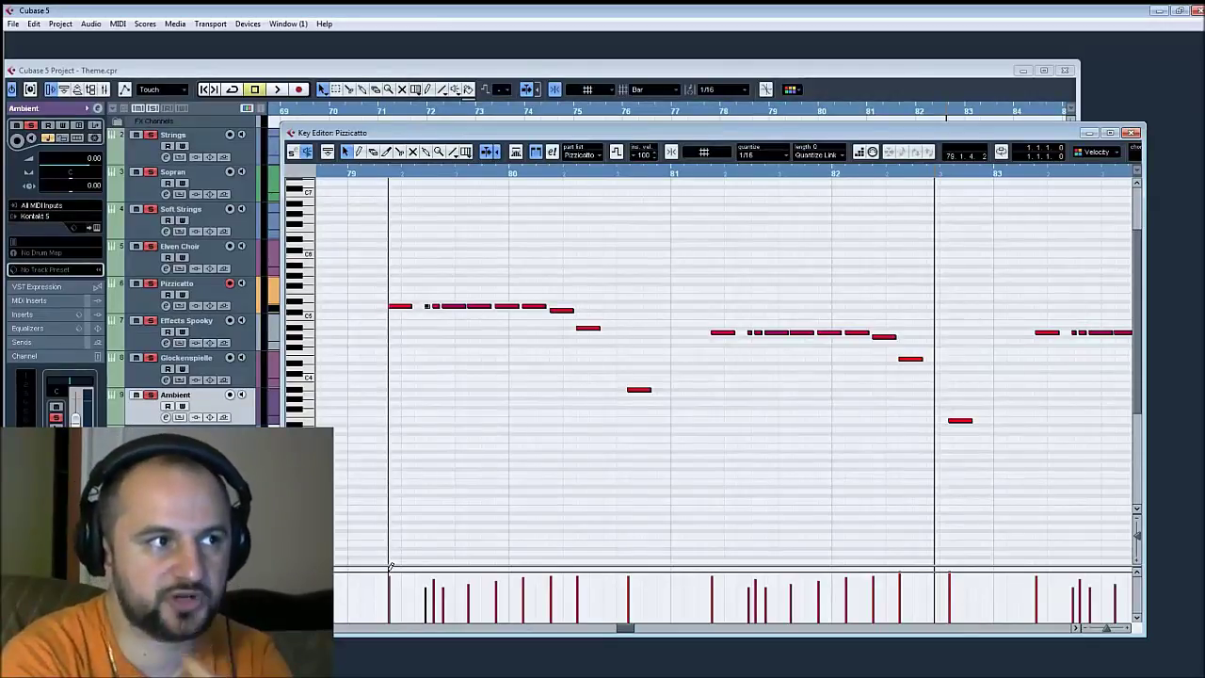
{"action": "left_click", "coordinate": [391, 566]}
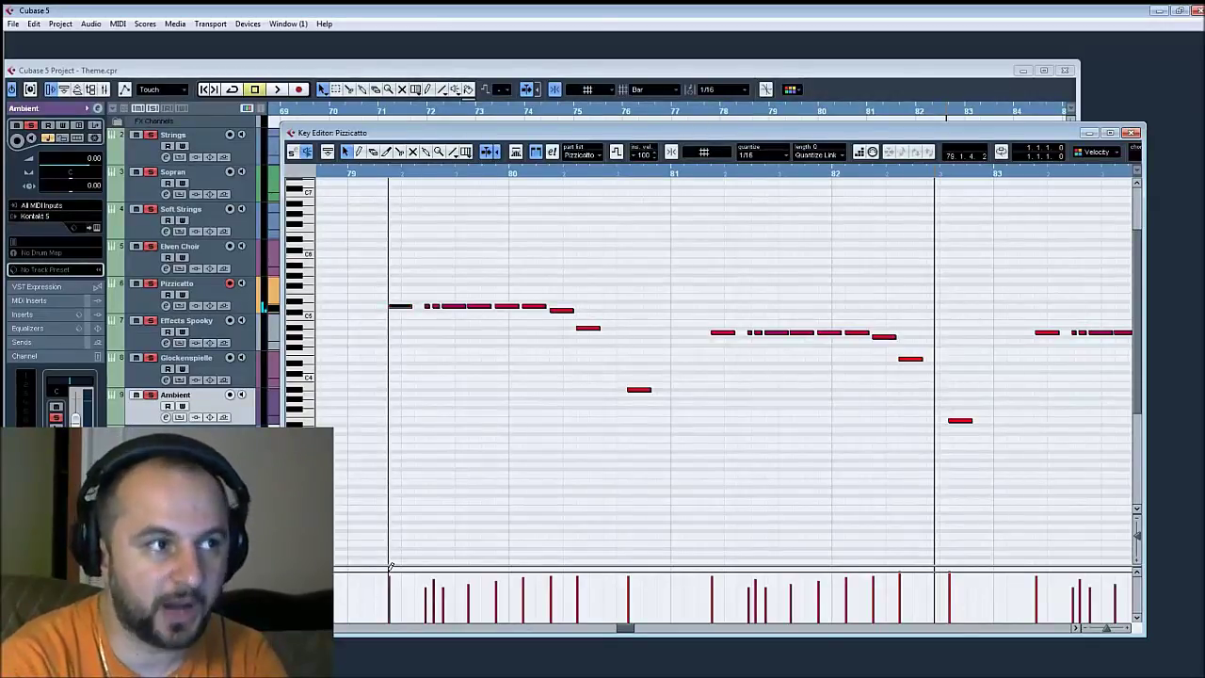
{"action": "key", "text": "Right"}
{"action": "key", "text": "Right"}
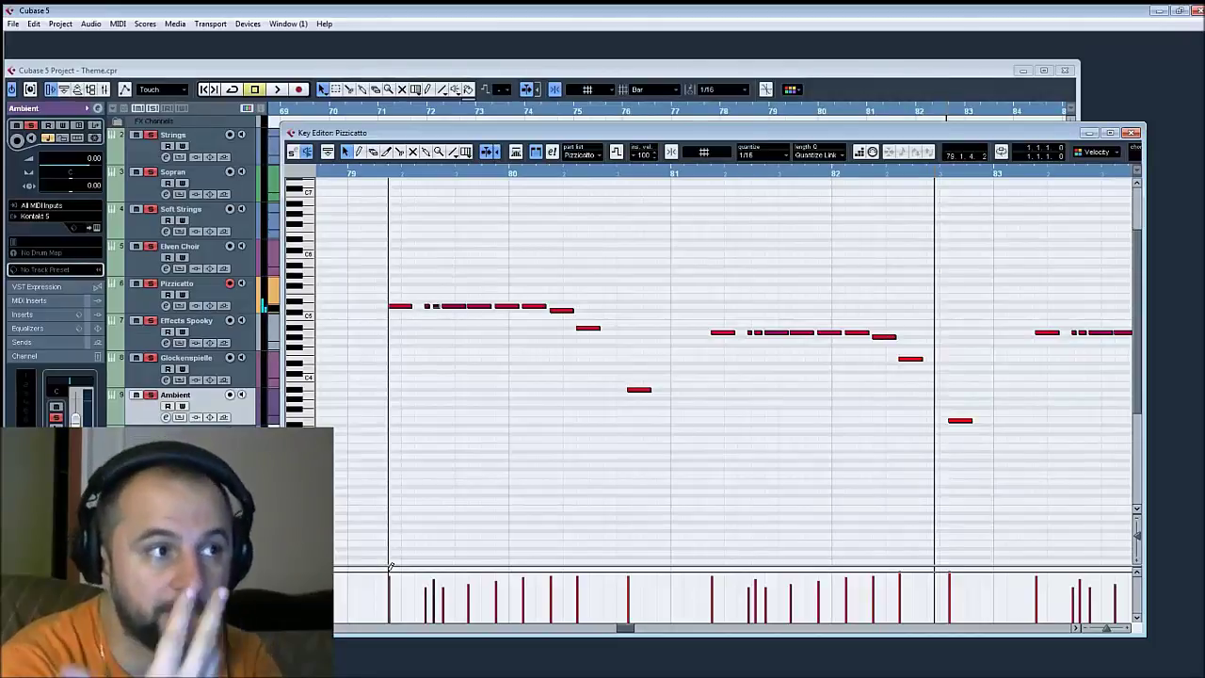
{"action": "key", "text": "Right"}
{"action": "key", "text": "Right"}
{"action": "key", "text": "Right"}
{"action": "key", "text": "Right"}
{"action": "key", "text": "Right"}
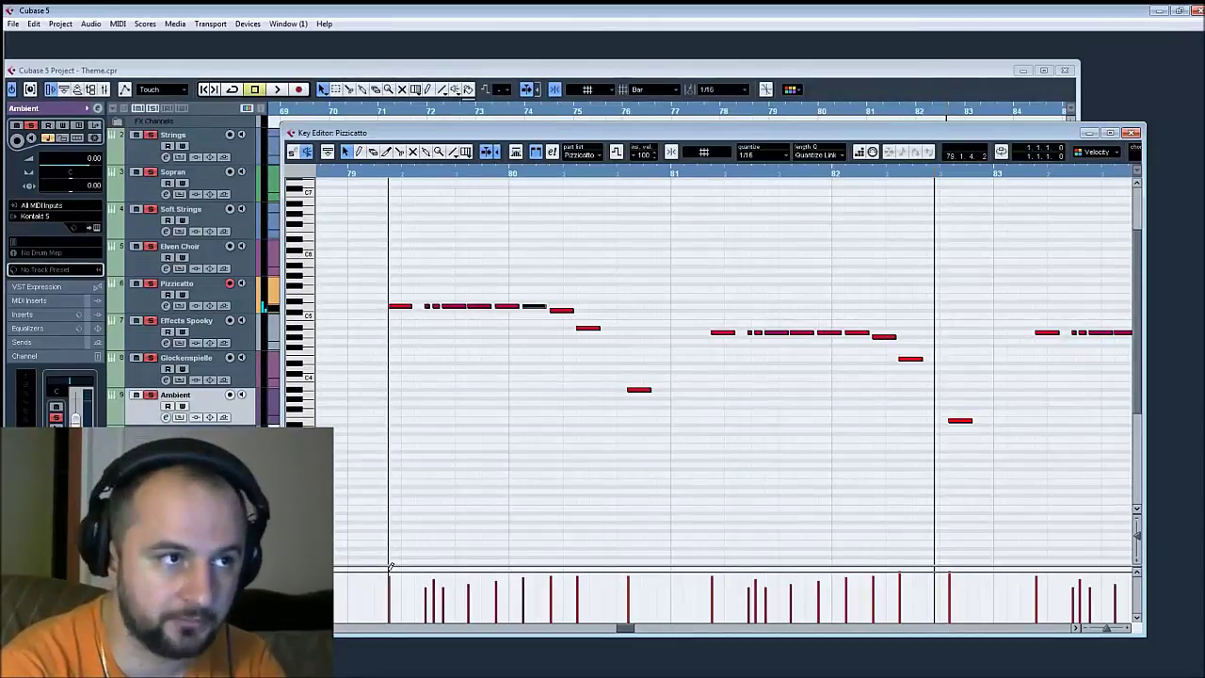
{"action": "key", "text": "Left"}
{"action": "key", "text": "Left"}
{"action": "key", "text": "Left"}
{"action": "key", "text": "Left"}
{"action": "key", "text": "Left"}
{"action": "key", "text": "Left"}
{"action": "key", "text": "Left"}
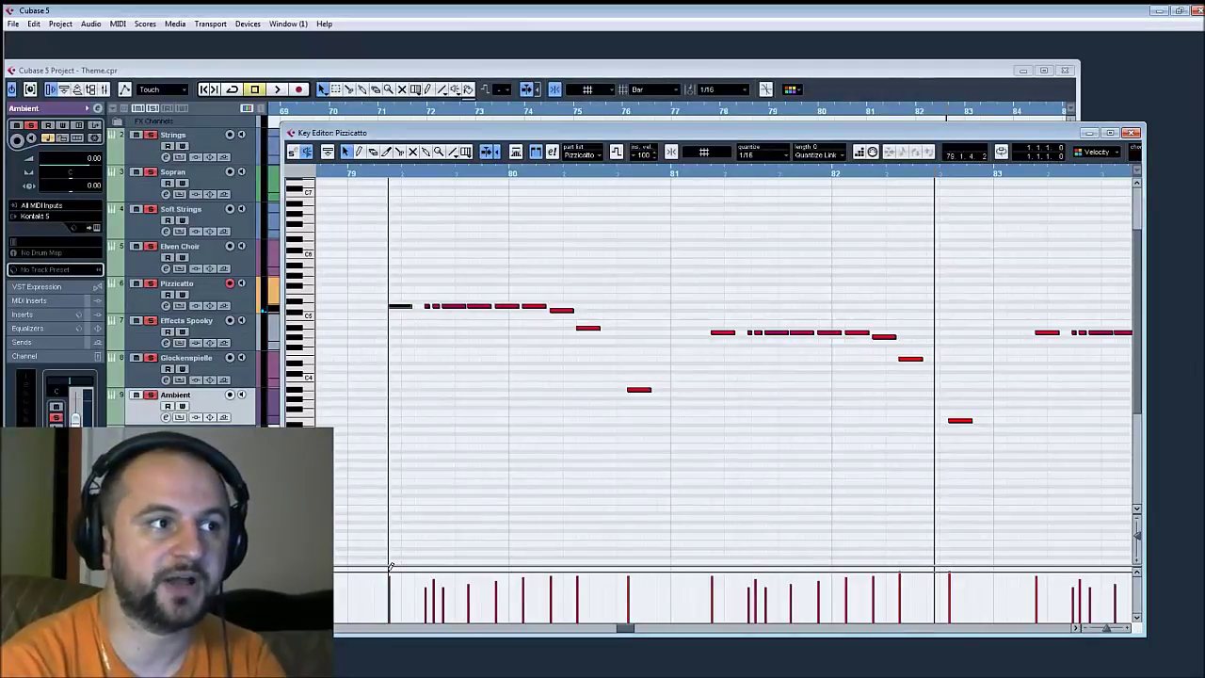
Audition the first Pizzicatto phrase note by note, from its opening note to the low note before bar 81
{"action": "key", "text": "Right"}
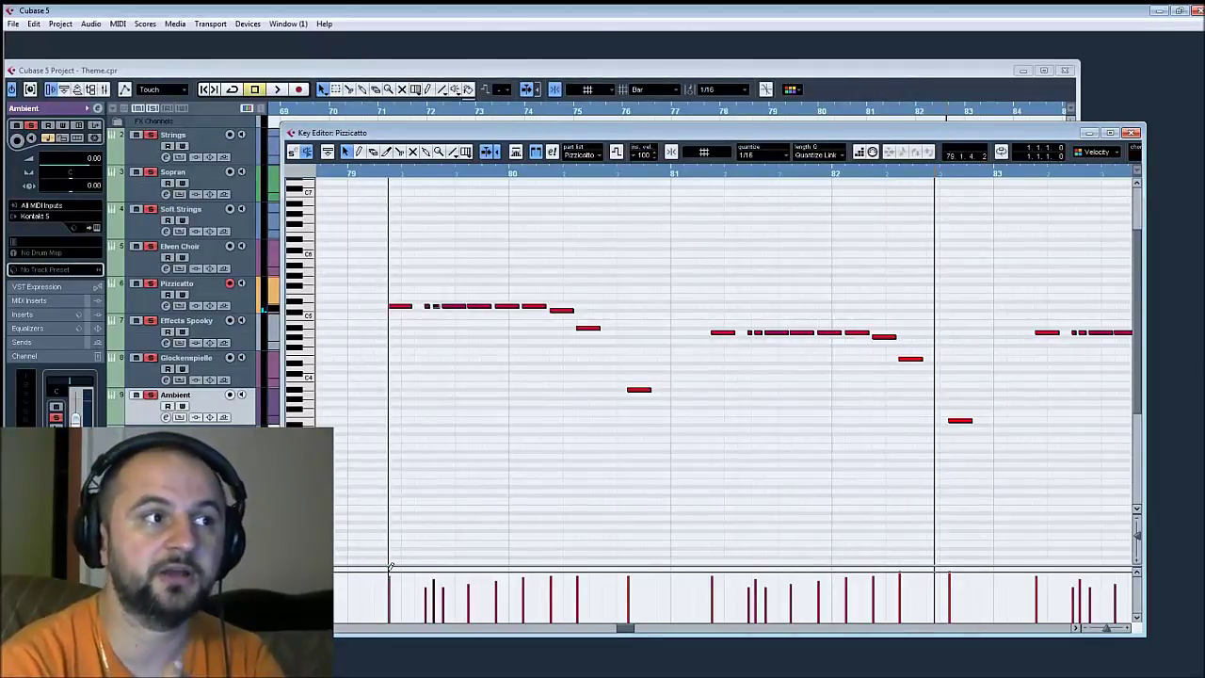
{"action": "key", "text": "Right"}
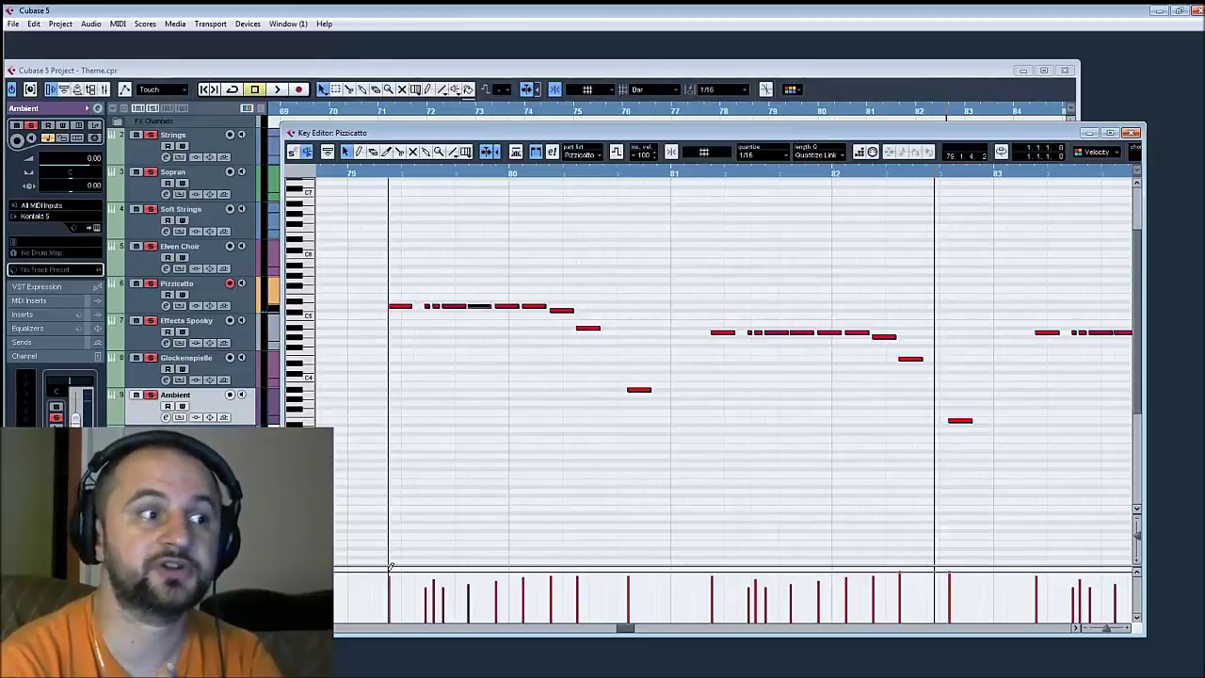
{"action": "key", "text": "Right"}
{"action": "key", "text": "Right"}
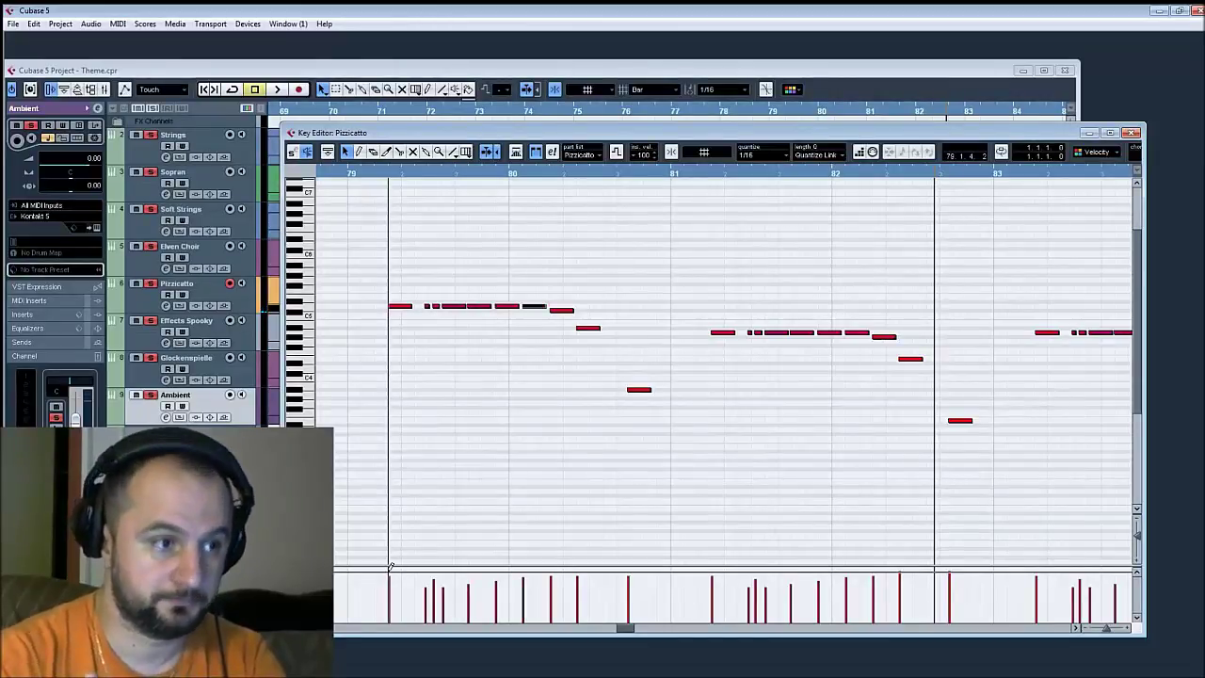
{"action": "key", "text": "Right"}
{"action": "key", "text": "Right"}
{"action": "key", "text": "Right"}
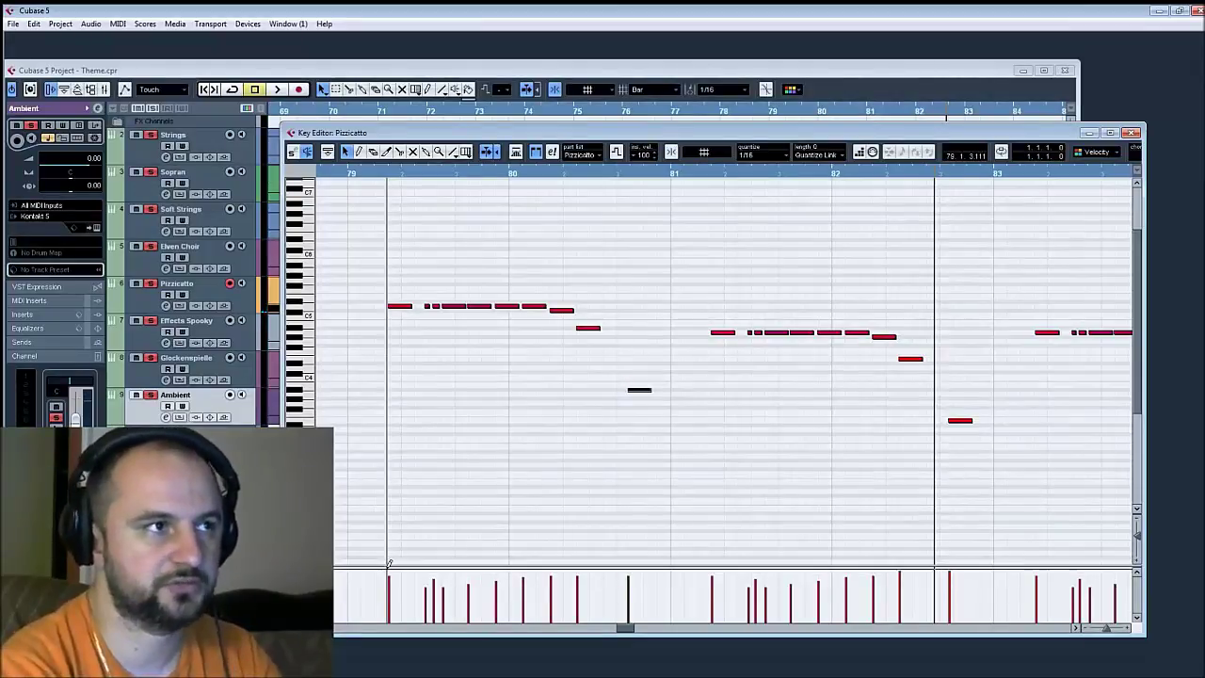
Play the arrangement on to about bar 83, and replay the first Pizzicatto phrase from about bar 79.2 to bar 81
{"action": "key", "text": "space"}
{"action": "key", "text": "space"}
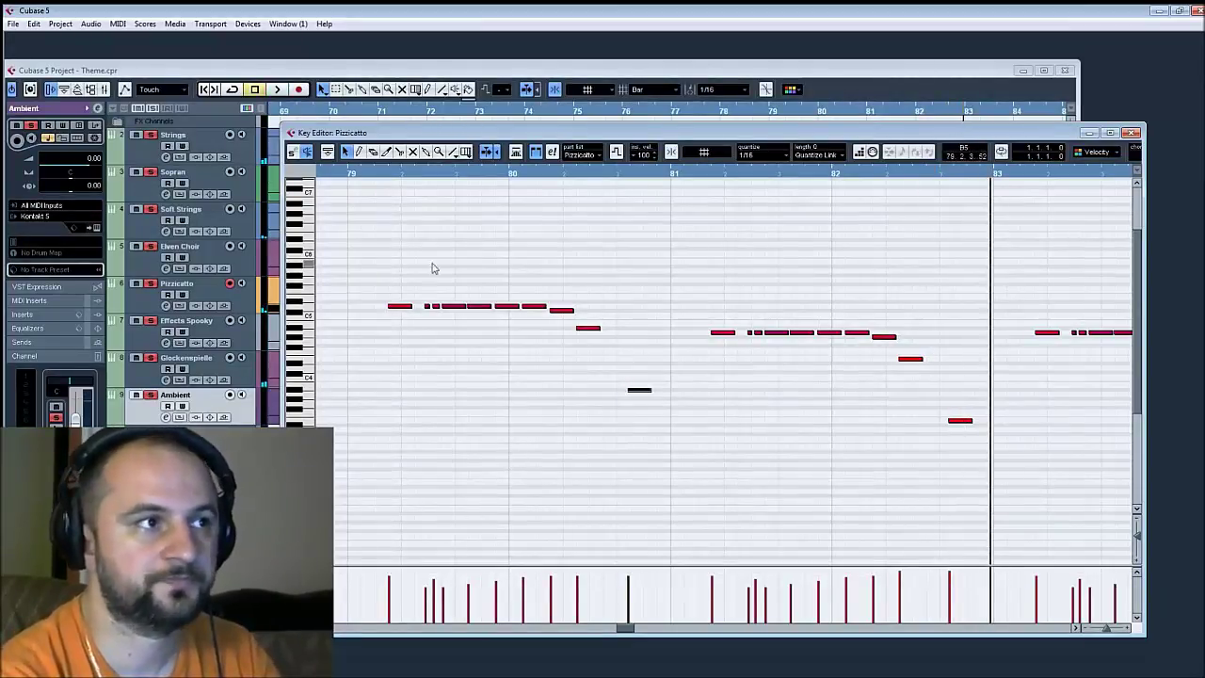
{"action": "left_click", "coordinate": [383, 173]}
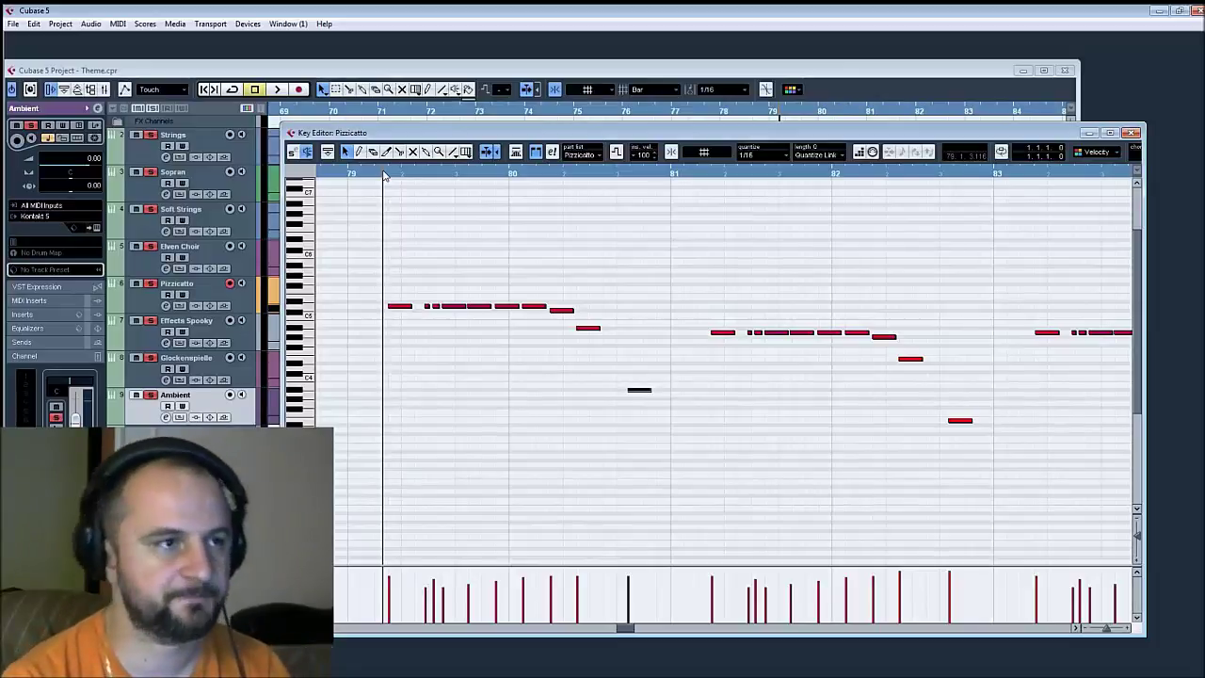
{"action": "key", "text": "space"}
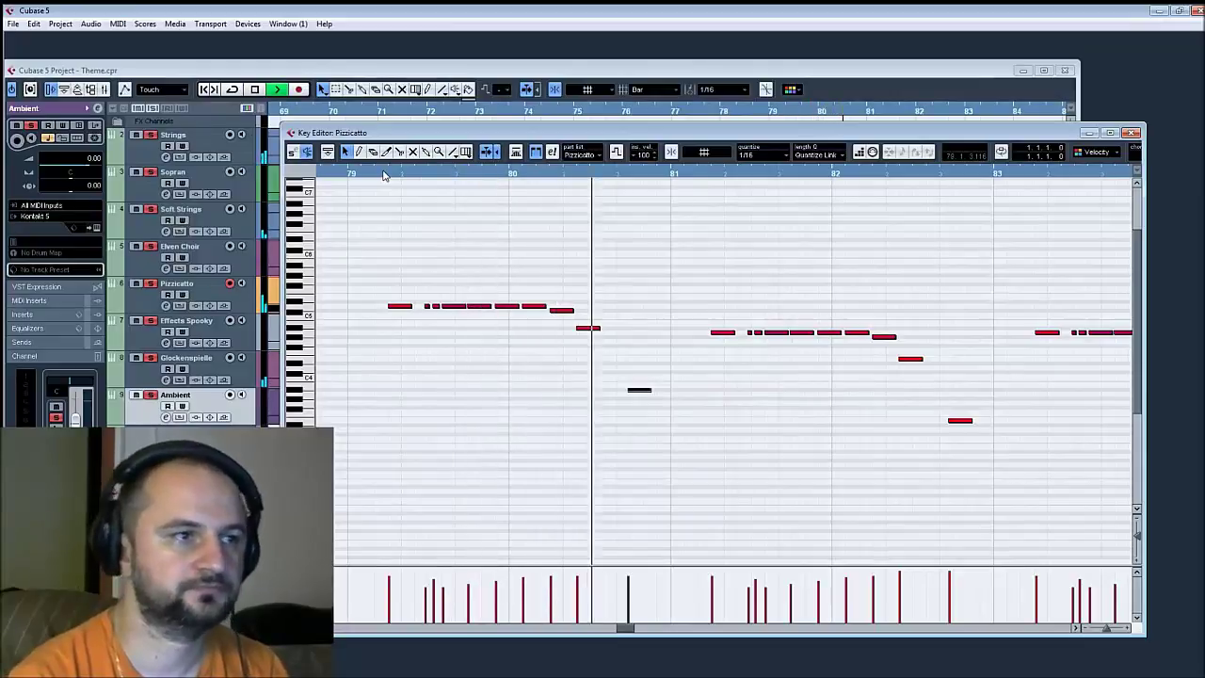
{"action": "key", "text": "space"}
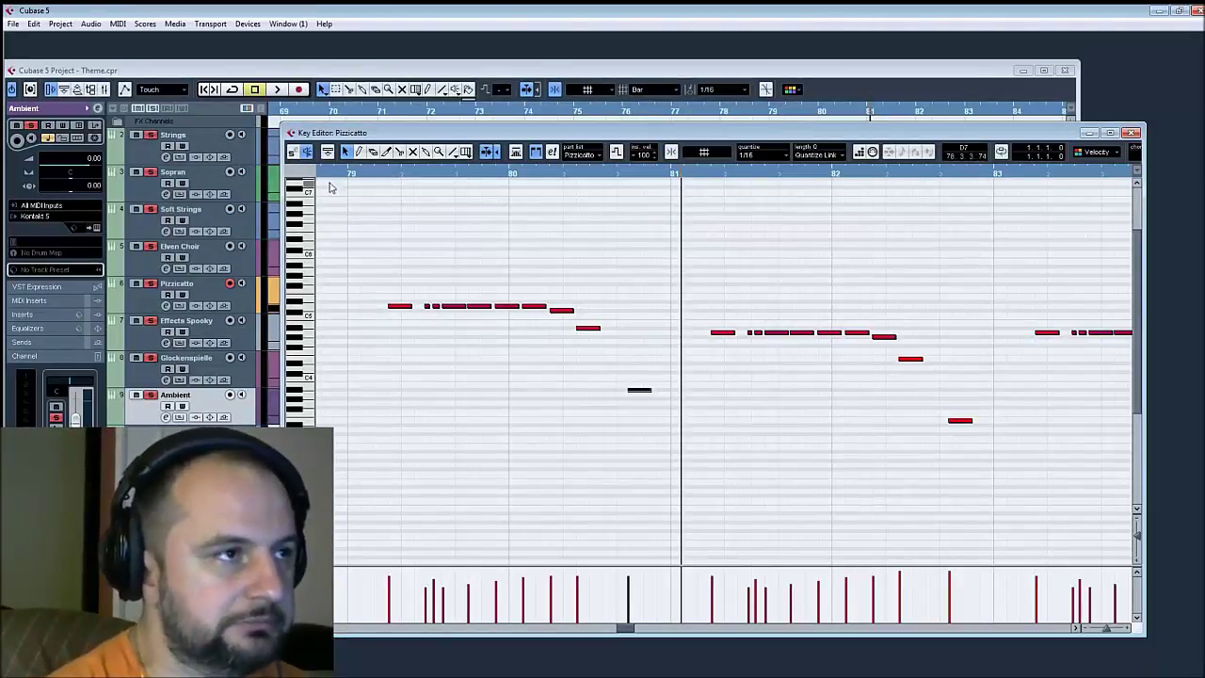
Play the arrangement and follow the Pizzicatto notes from before bar 81 to about bar 89.7
{"action": "key", "text": "space"}
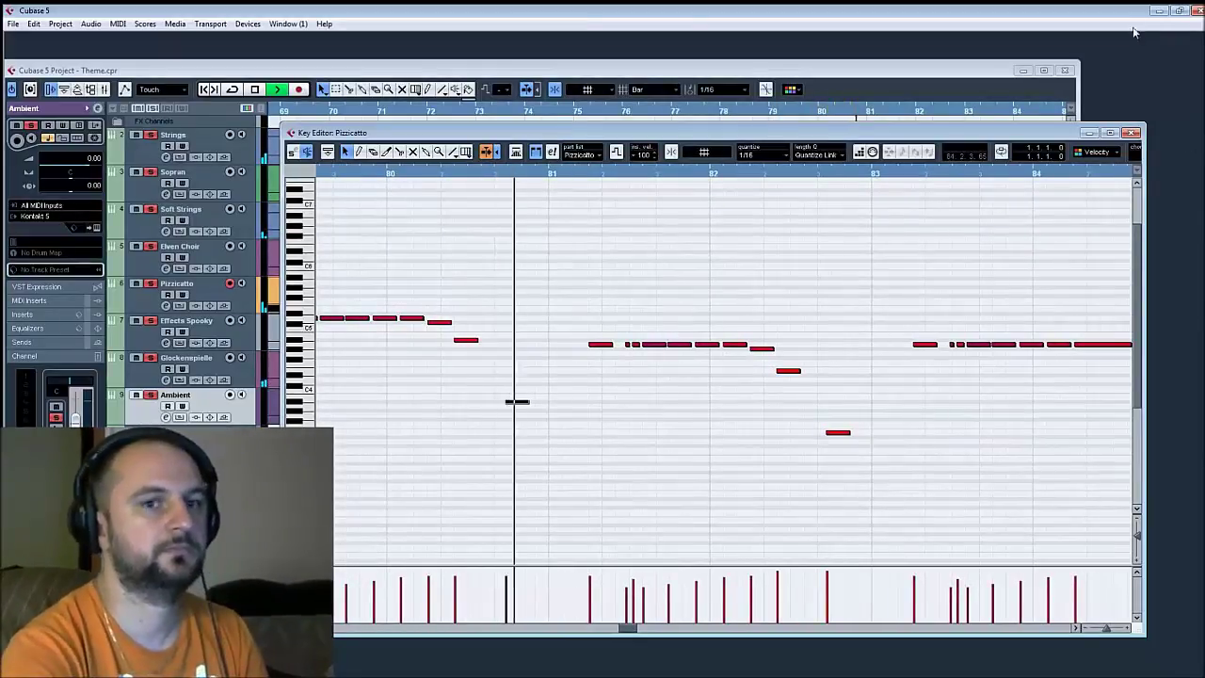
{"action": "scroll", "coordinate": [541, 277], "scroll_direction": "up", "scroll_amount": 1}
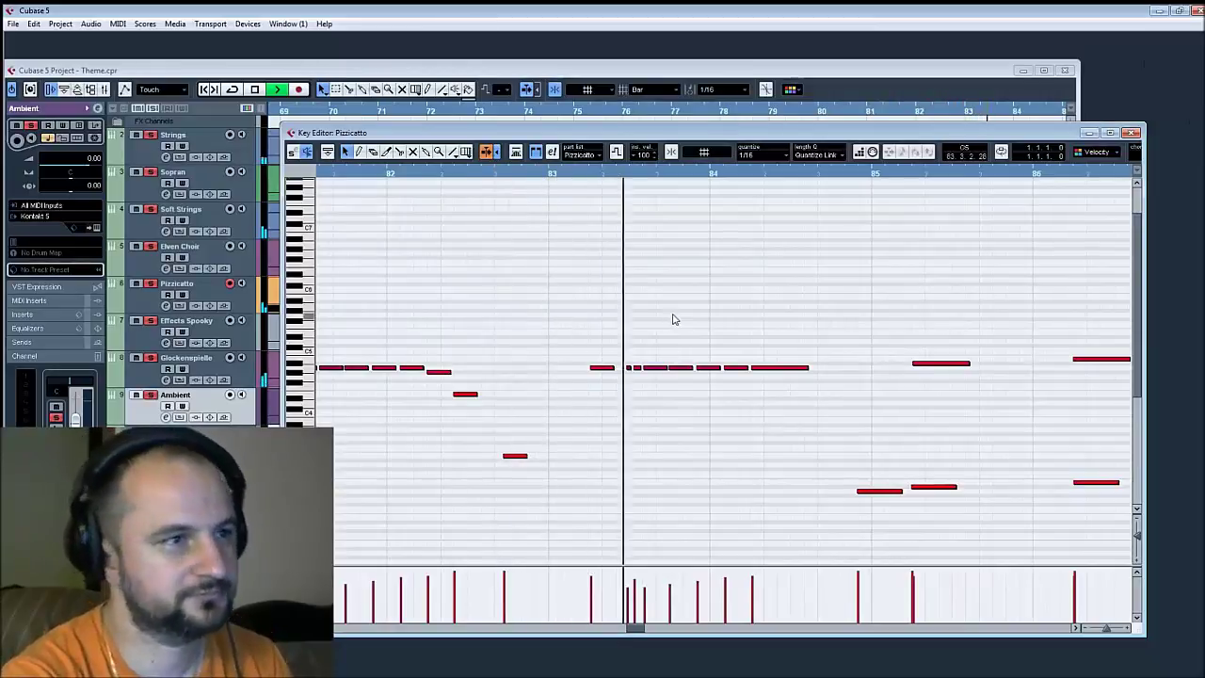
{"action": "scroll", "coordinate": [613, 272], "scroll_direction": "down", "scroll_amount": 1}
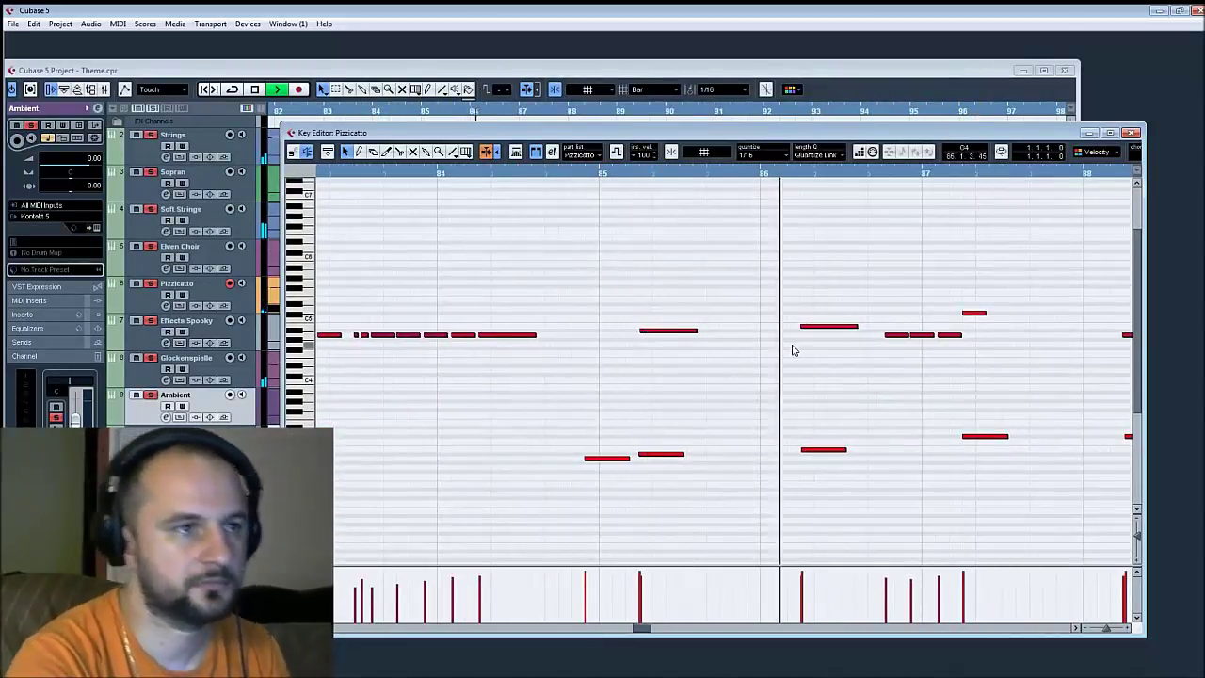
{"action": "scroll", "coordinate": [839, 336], "scroll_direction": "down", "scroll_amount": 1}
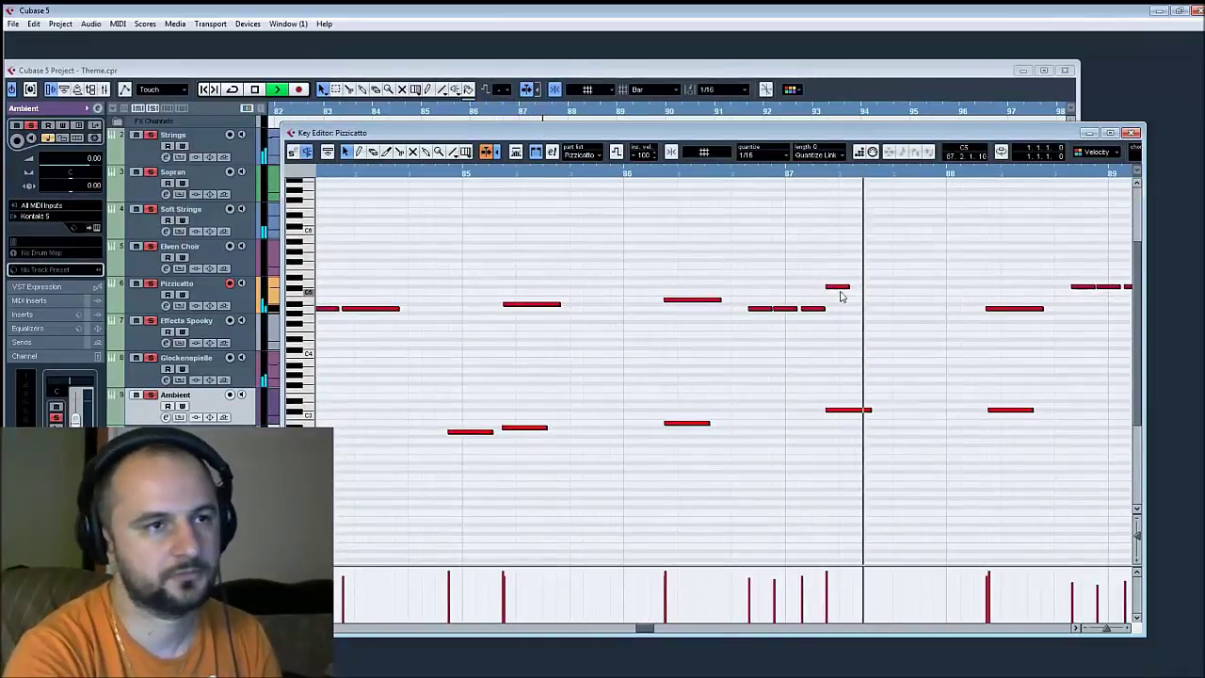
{"action": "scroll", "coordinate": [840, 297], "scroll_direction": "up", "scroll_amount": 1}
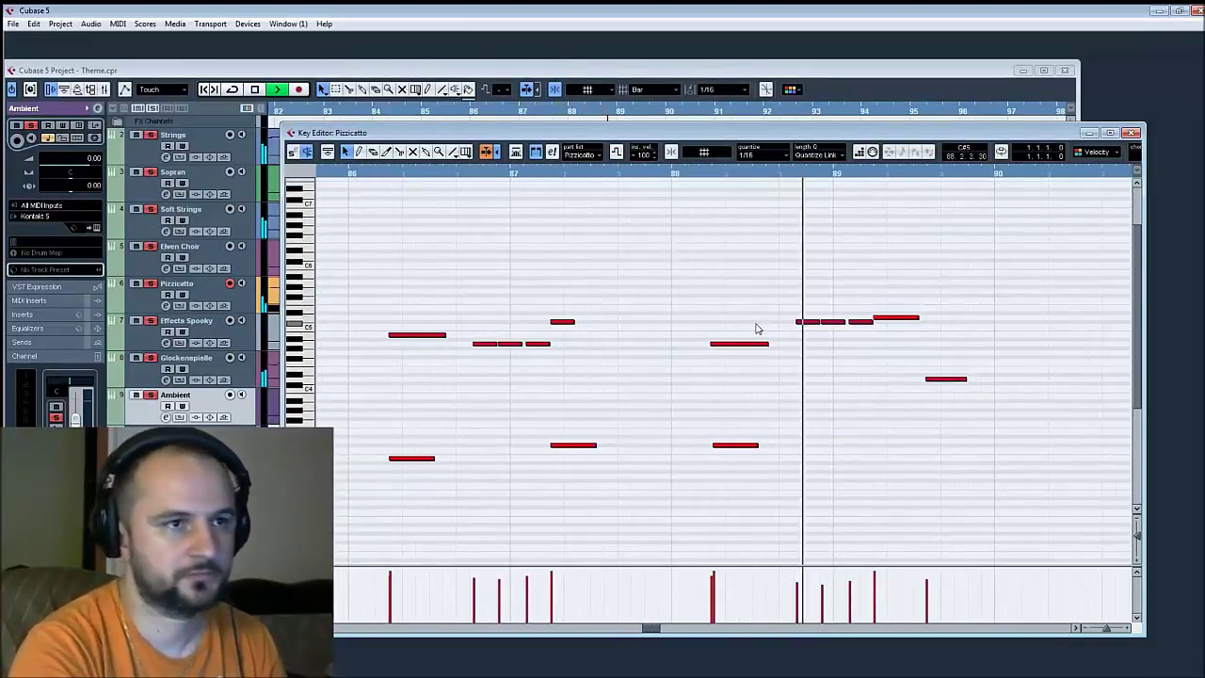
{"action": "key", "text": "space"}
Audition the Pizzicatto notes one by one, from the low note before bar 85 to the high note after bar 87
{"action": "mouse_move", "coordinate": [665, 374]}
{"action": "left_mouse_down"}
{"action": "mouse_move", "coordinate": [914, 325]}
{"action": "mouse_move", "coordinate": [581, 358]}
{"action": "mouse_move", "coordinate": [640, 377]}
{"action": "mouse_move", "coordinate": [627, 366]}
{"action": "mouse_move", "coordinate": [649, 358]}
{"action": "mouse_move", "coordinate": [654, 371]}
{"action": "left_mouse_up"}
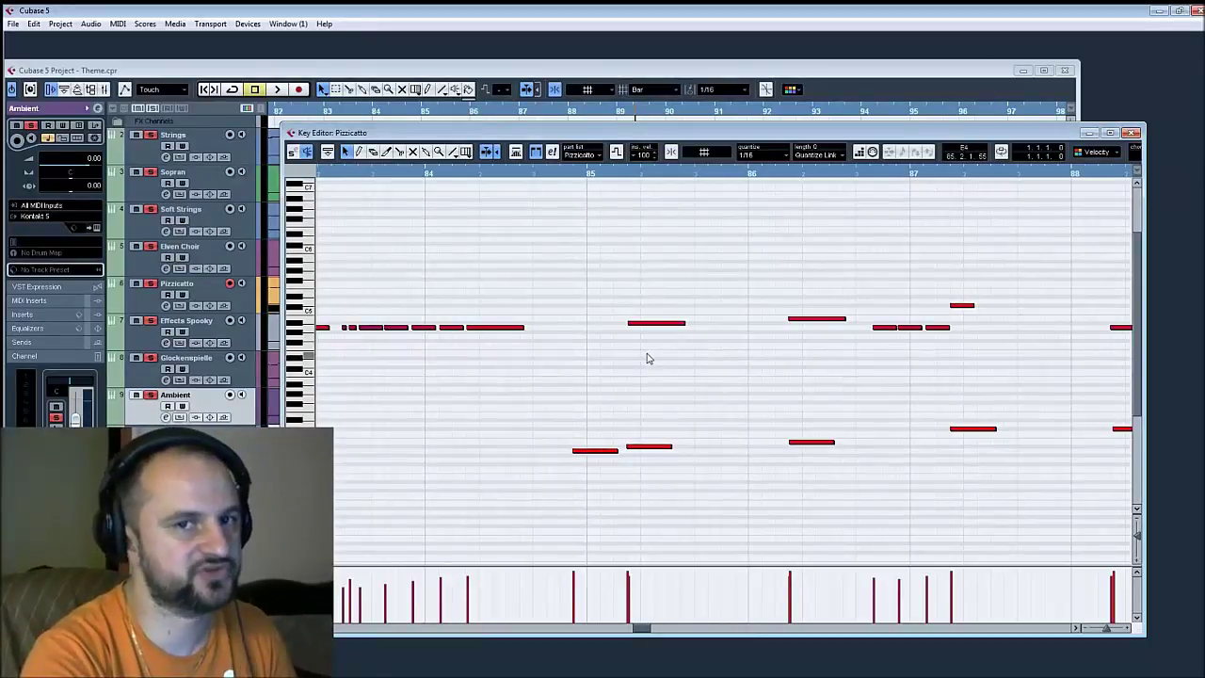
{"action": "left_click_drag", "start_coordinate": [610, 339], "coordinate": [546, 367]}
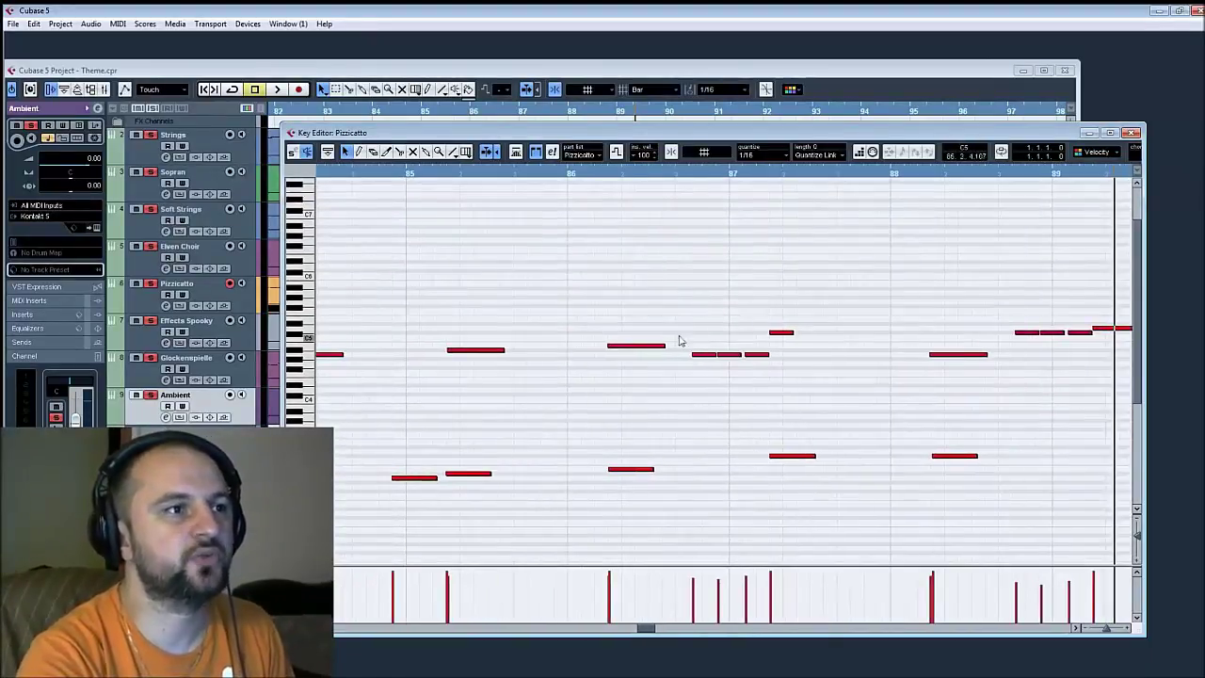
{"action": "left_click_drag", "start_coordinate": [680, 341], "coordinate": [847, 341]}
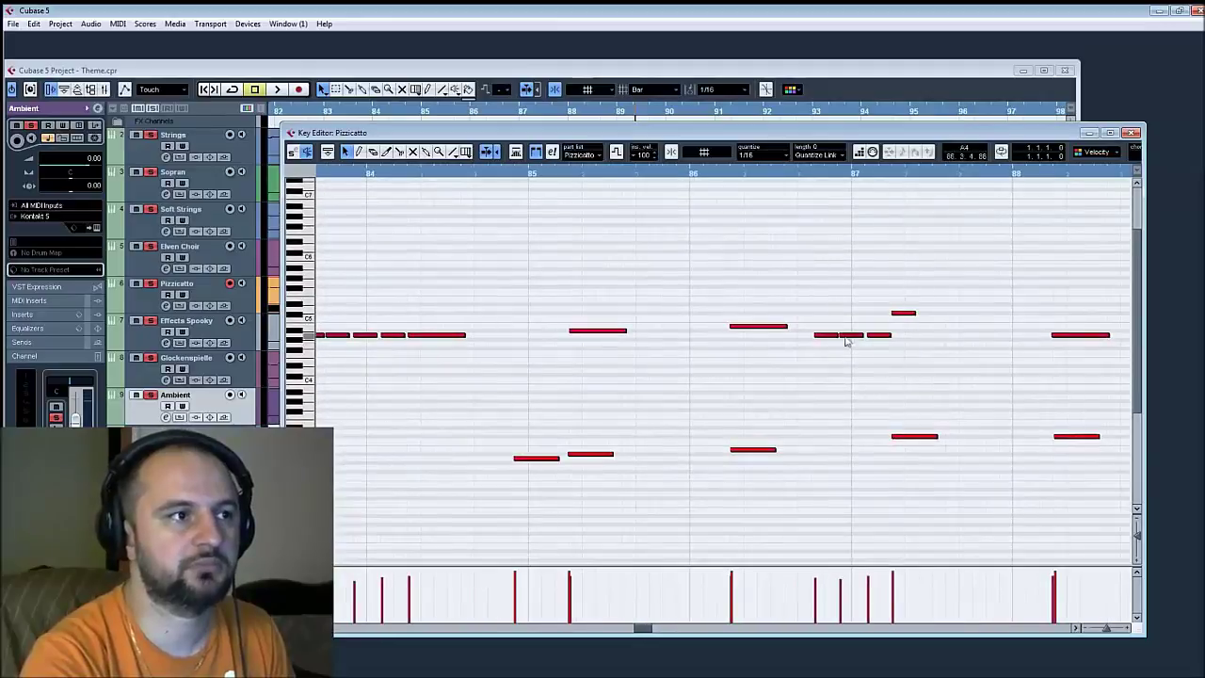
{"action": "left_click", "coordinate": [526, 461]}
{"action": "key", "text": "Right"}
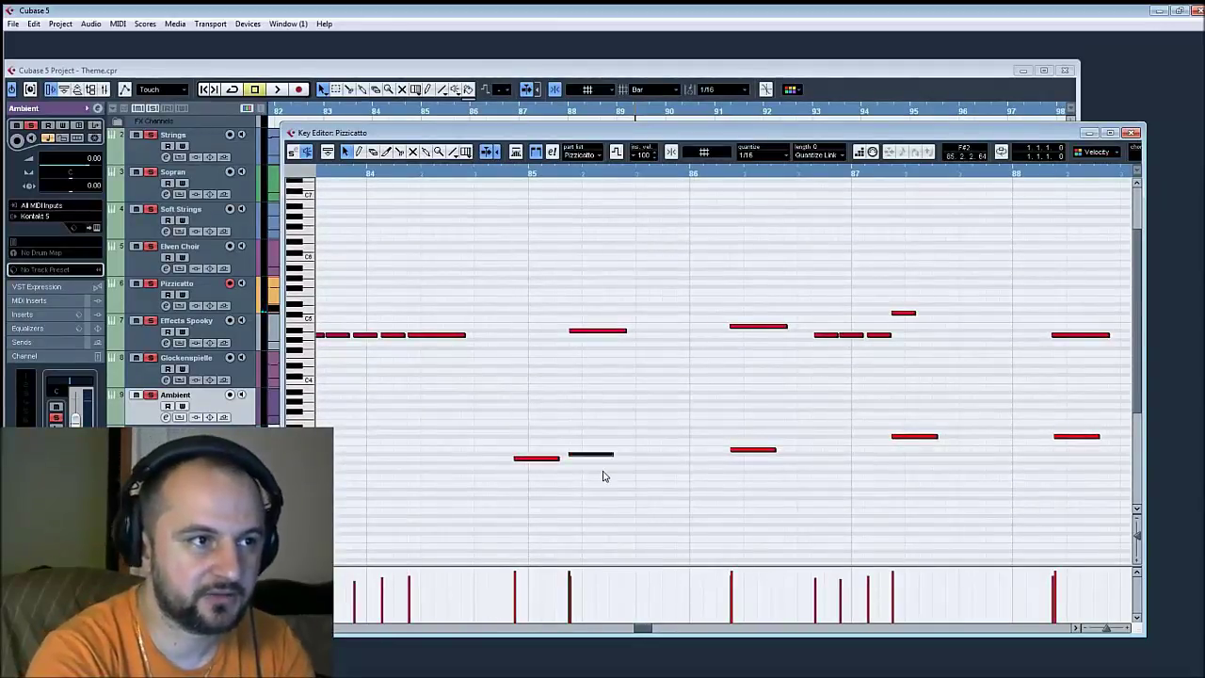
{"action": "key", "text": "Right"}
{"action": "key", "text": "Right"}
{"action": "key", "text": "Right"}
{"action": "key", "text": "Right"}
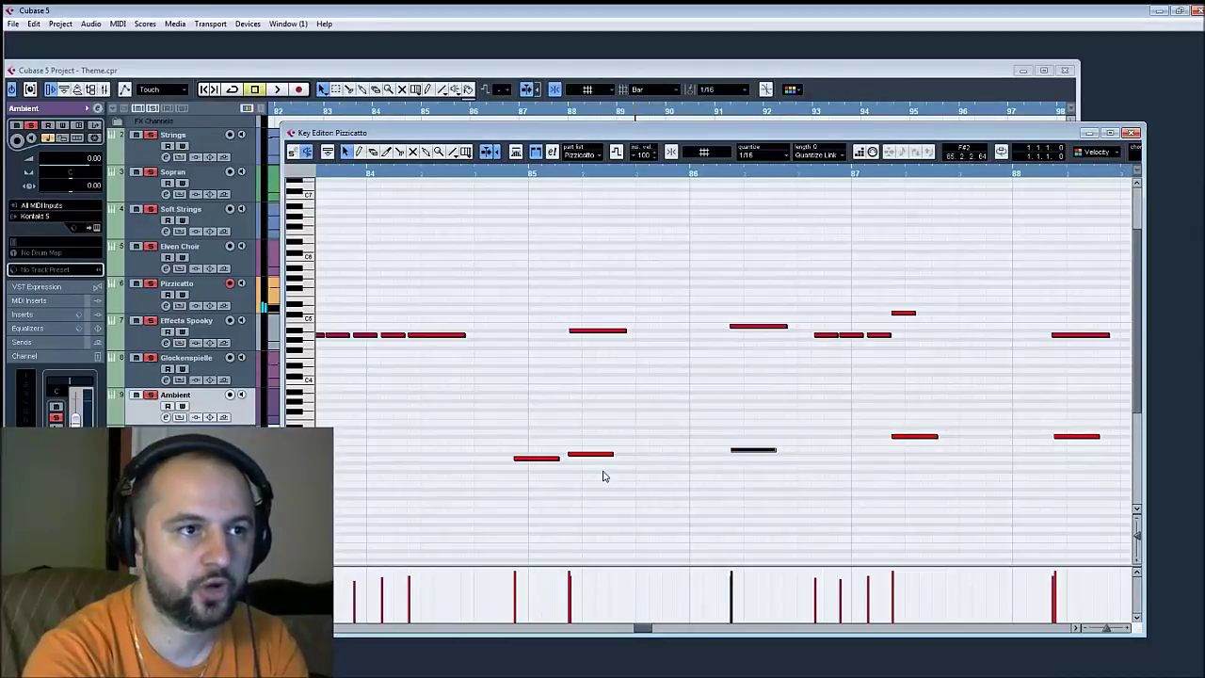
{"action": "key", "text": "Right"}
{"action": "key", "text": "Right"}
{"action": "key", "text": "Right"}
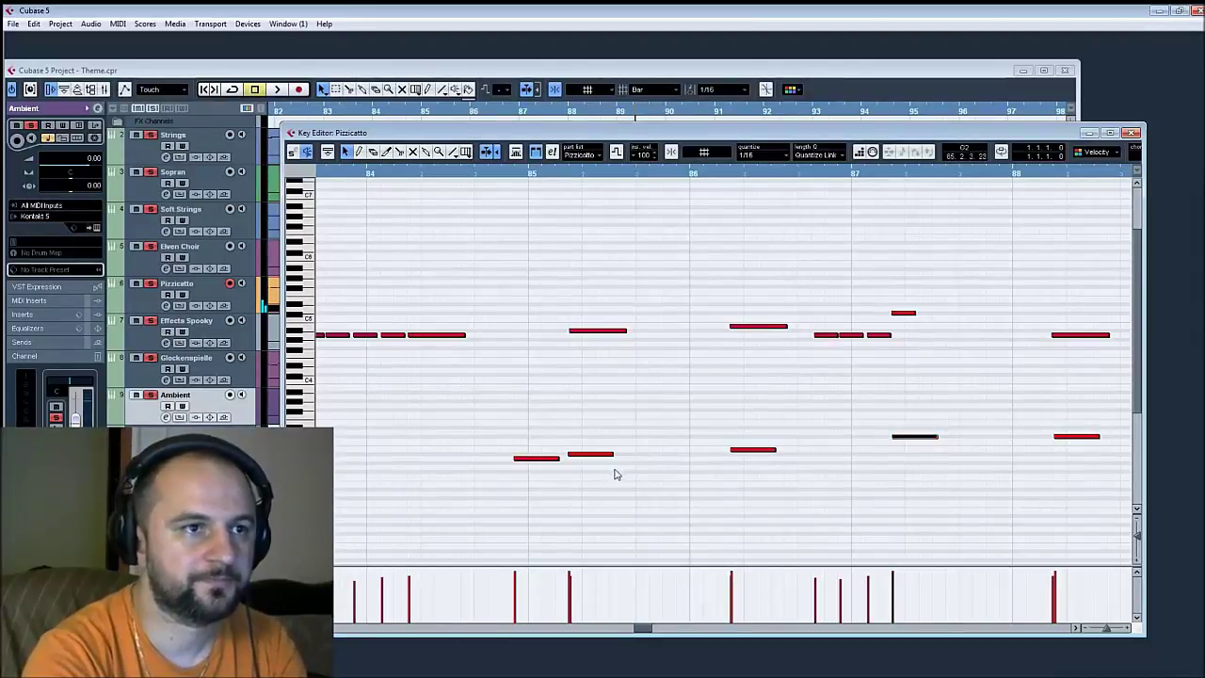
{"action": "key", "text": "Right"}
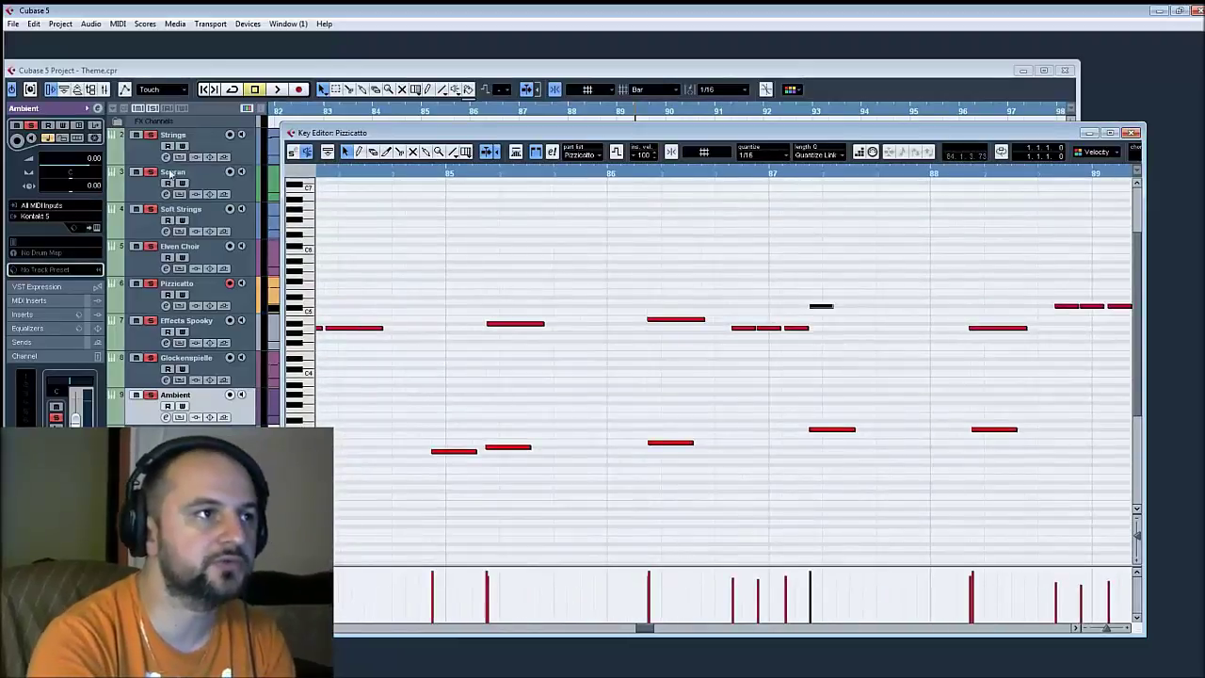
Play the Pizzicatto passage in context from about bar 84.3 to just past bar 92
{"action": "left_click", "coordinate": [337, 171]}
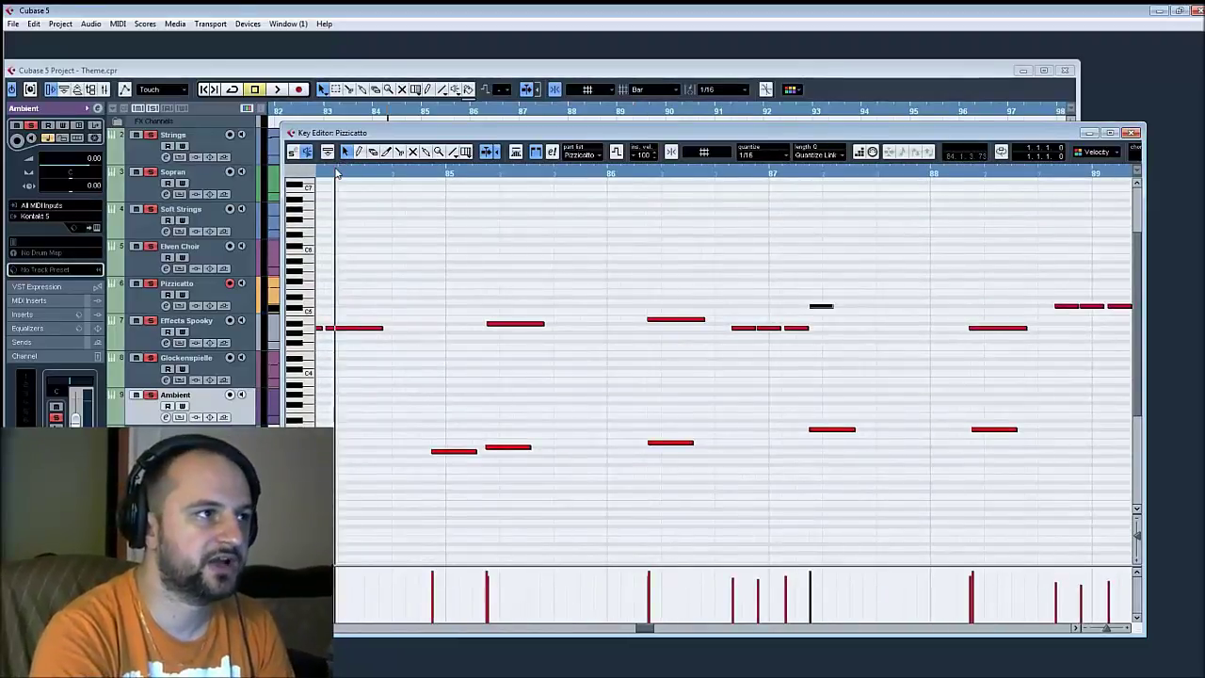
{"action": "key", "text": "space"}
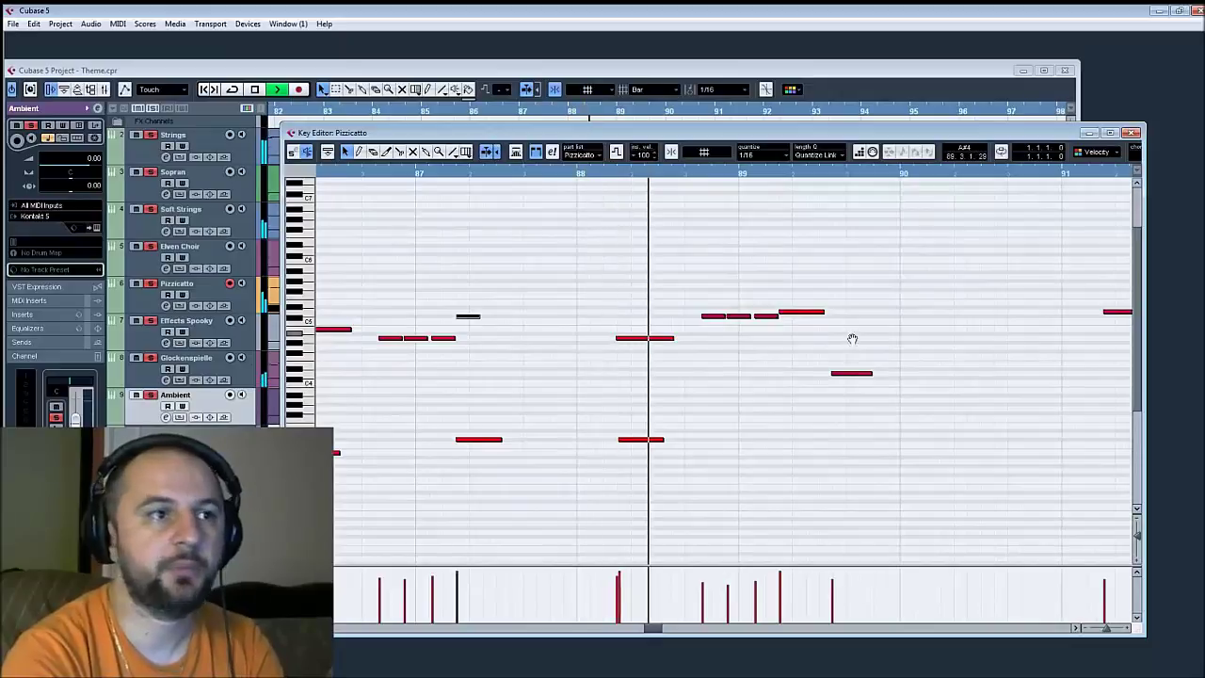
{"action": "scroll", "coordinate": [851, 339], "scroll_direction": "up", "scroll_amount": 2}
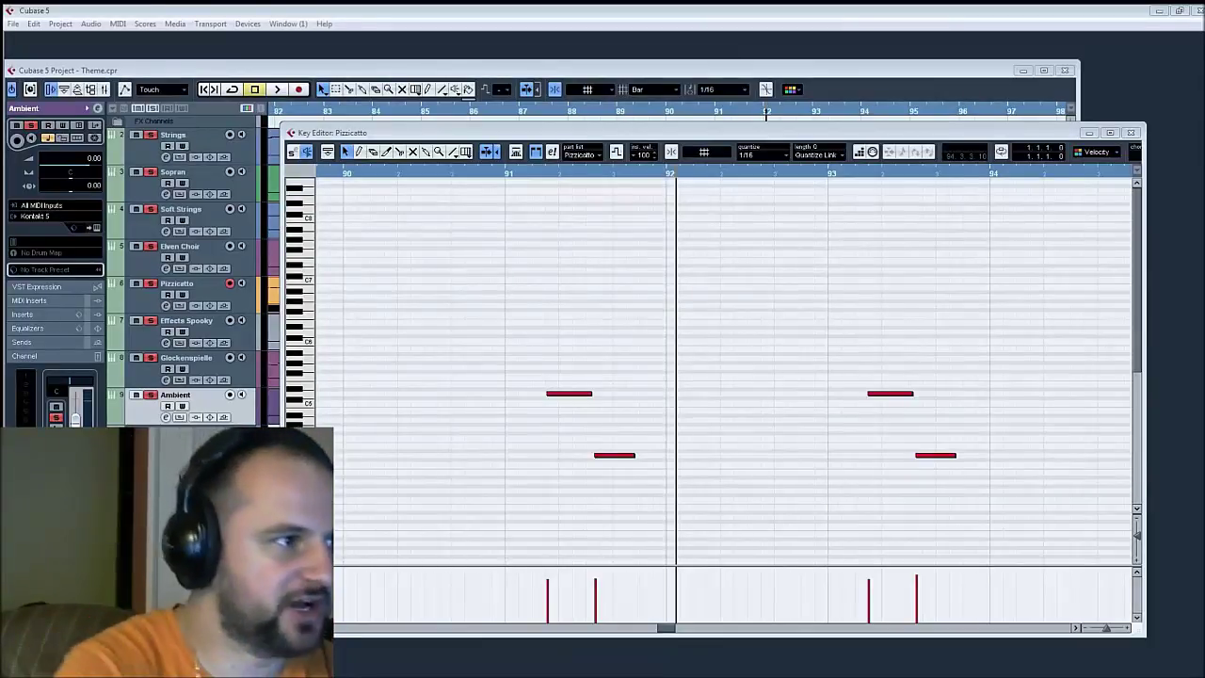
{"action": "scroll", "coordinate": [797, 285], "scroll_direction": "right", "scroll_amount": 10}
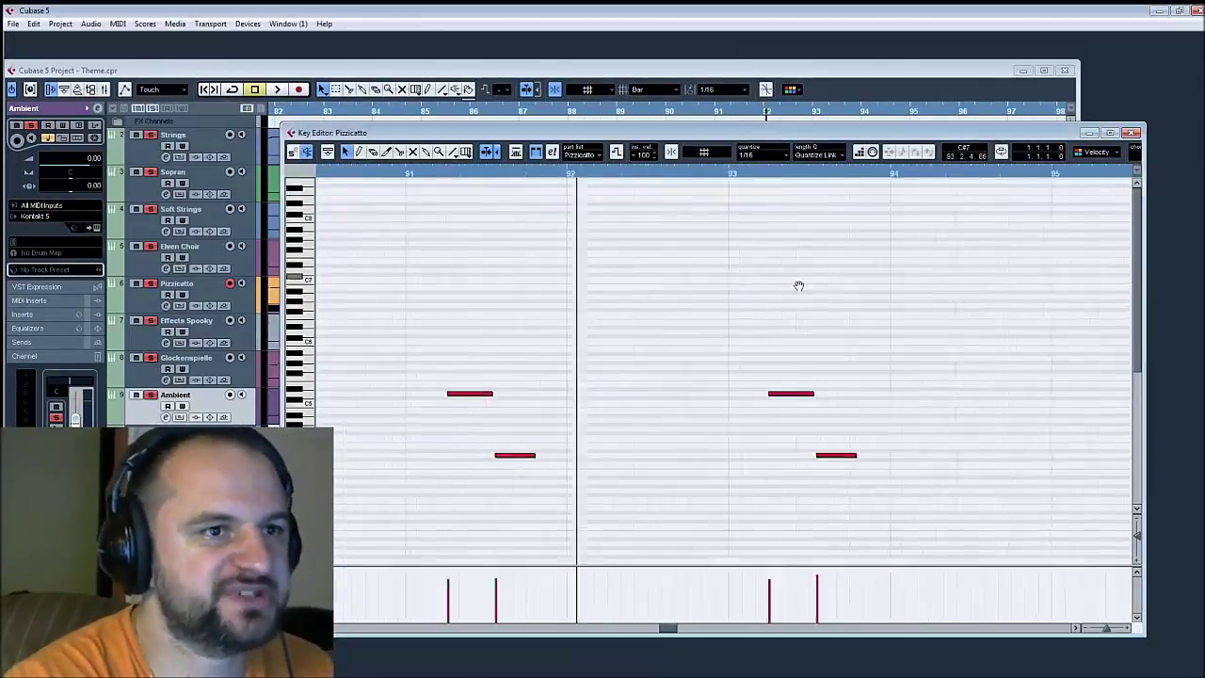
{"action": "scroll", "coordinate": [778, 376], "scroll_direction": "left", "scroll_amount": 8}
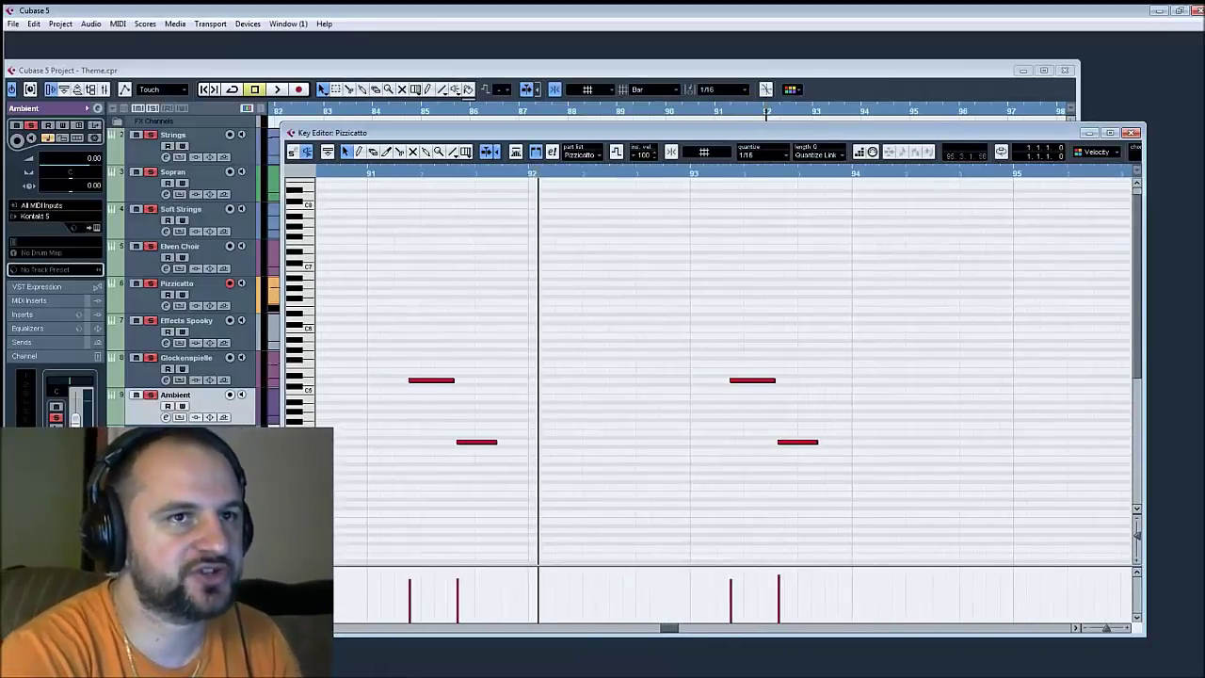
Close the Pizzicatto note editor and play the arrangement from just past bar 92 to about bar 93.7
{"action": "left_click", "coordinate": [1132, 133]}
{"action": "left_click_drag", "start_coordinate": [837, 358], "coordinate": [750, 431]}
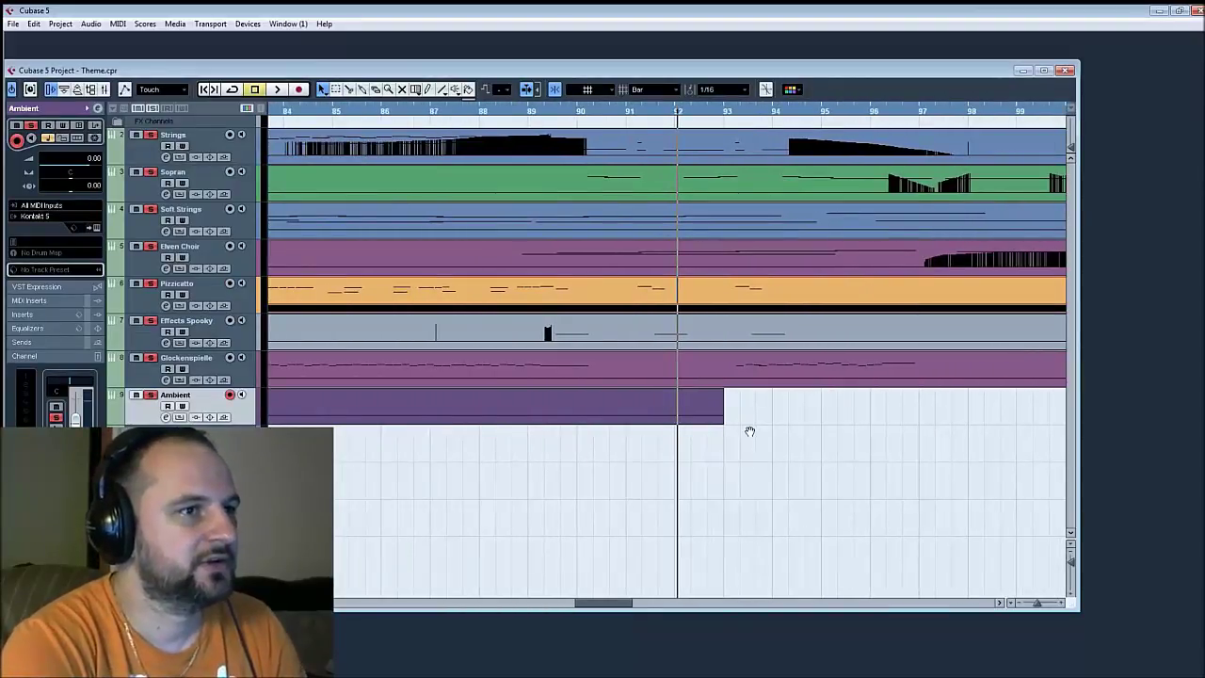
{"action": "key", "text": "space"}
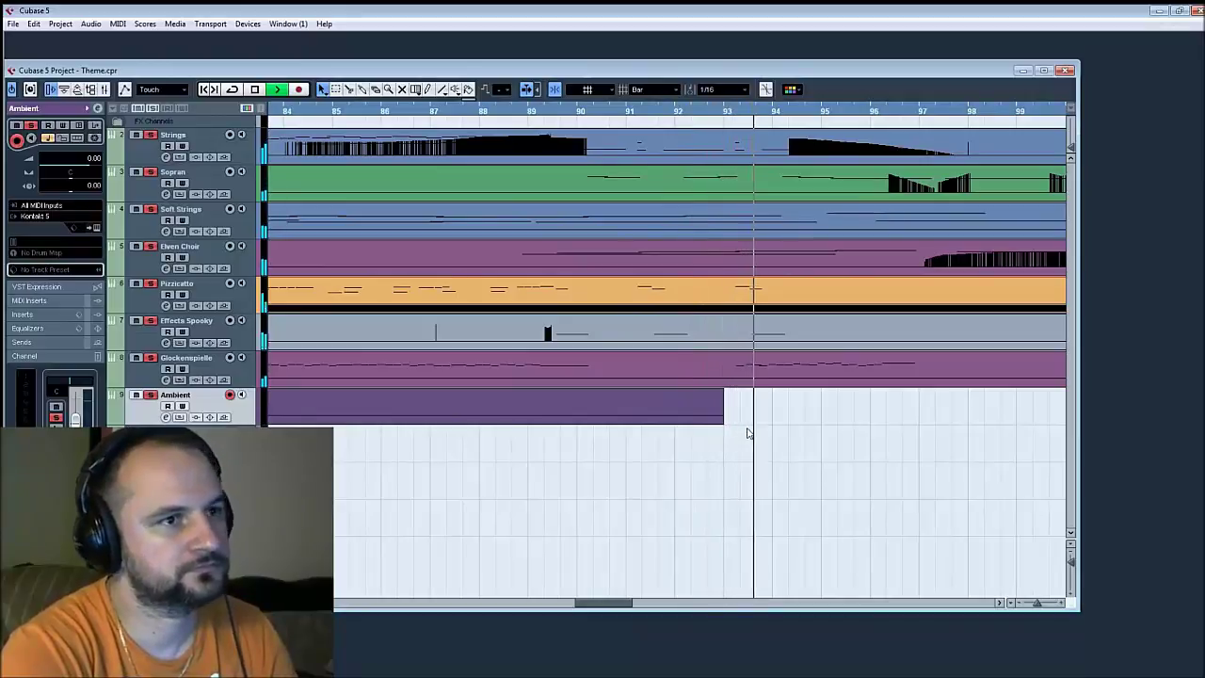
{"action": "key", "text": "space"}
Open the Glockenspielle part for note editing and play it from about bar 87.3 to bar 89.7
{"action": "double_click", "coordinate": [637, 368]}
{"action": "scroll", "coordinate": [640, 393], "scroll_direction": "down", "scroll_amount": 3}
{"action": "scroll", "coordinate": [640, 392], "scroll_direction": "left", "scroll_amount": 10}
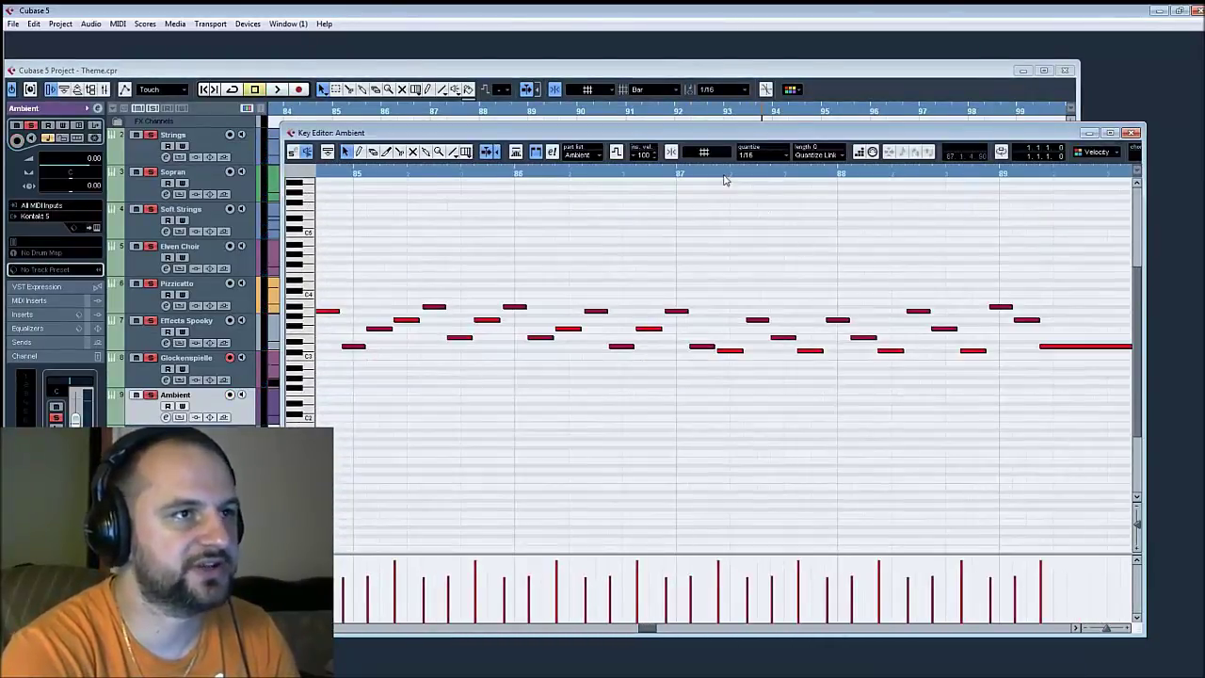
{"action": "left_click", "coordinate": [724, 179]}
{"action": "key", "text": "space"}
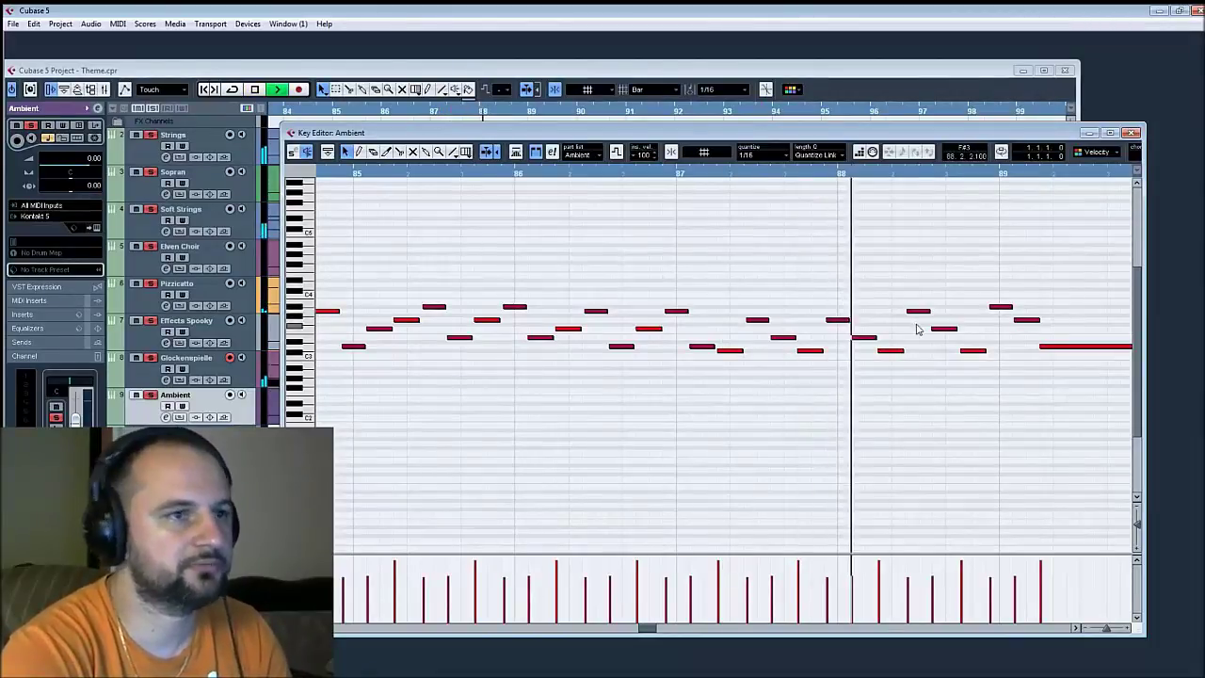
{"action": "scroll", "coordinate": [436, 488], "scroll_direction": "up", "scroll_amount": 3}
{"action": "scroll", "coordinate": [437, 488], "scroll_direction": "right", "scroll_amount": 5}
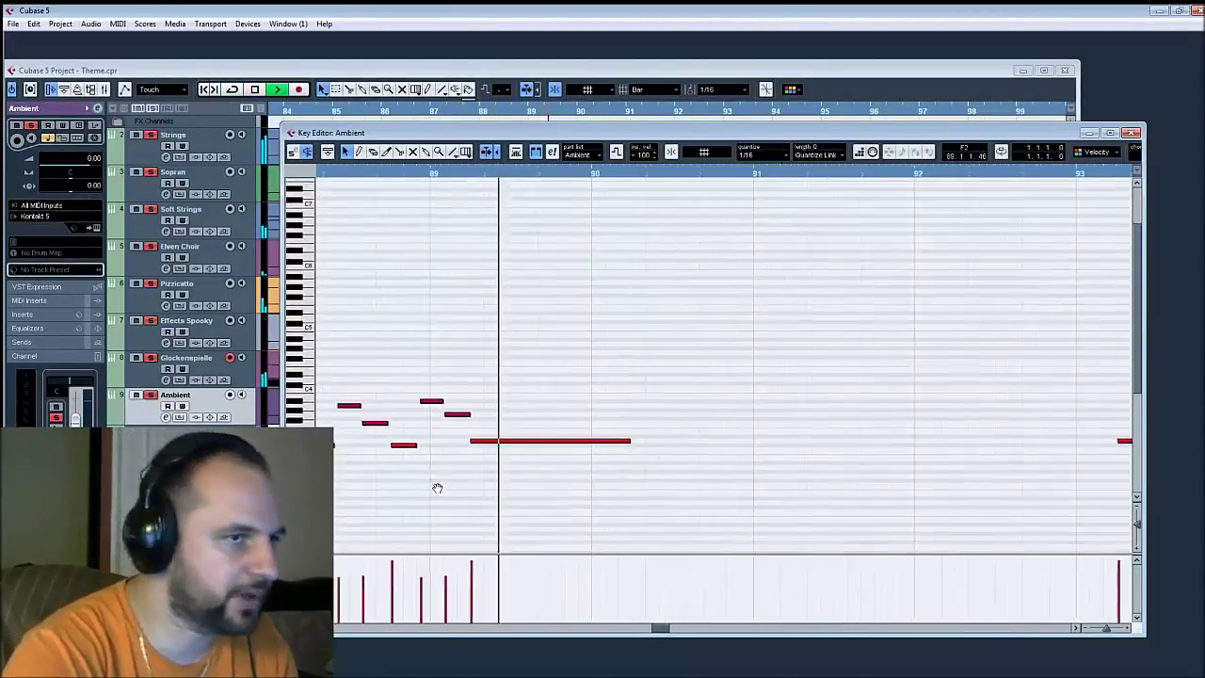
{"action": "key", "text": "space"}
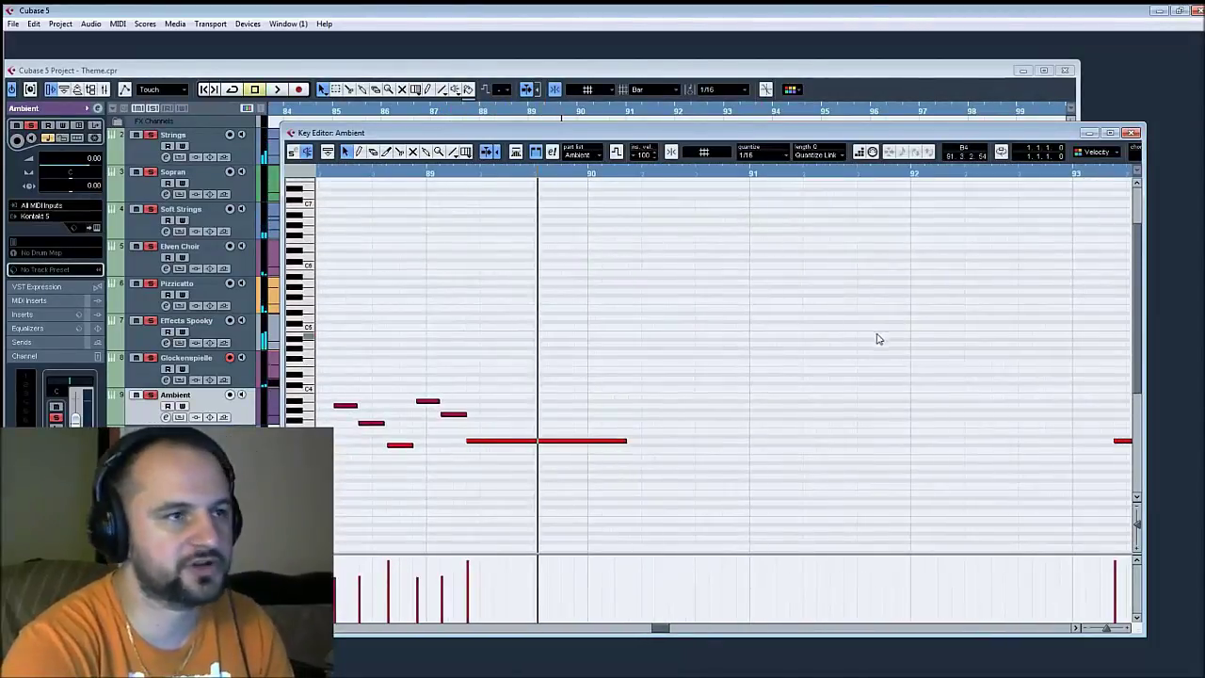
Audition the held Glockenspielle note after bar 89, and play the phrase from about bar 93.1 to bar 96.4
{"action": "left_click", "coordinate": [532, 442]}
{"action": "scroll", "coordinate": [819, 384], "scroll_direction": "right", "scroll_amount": 6}
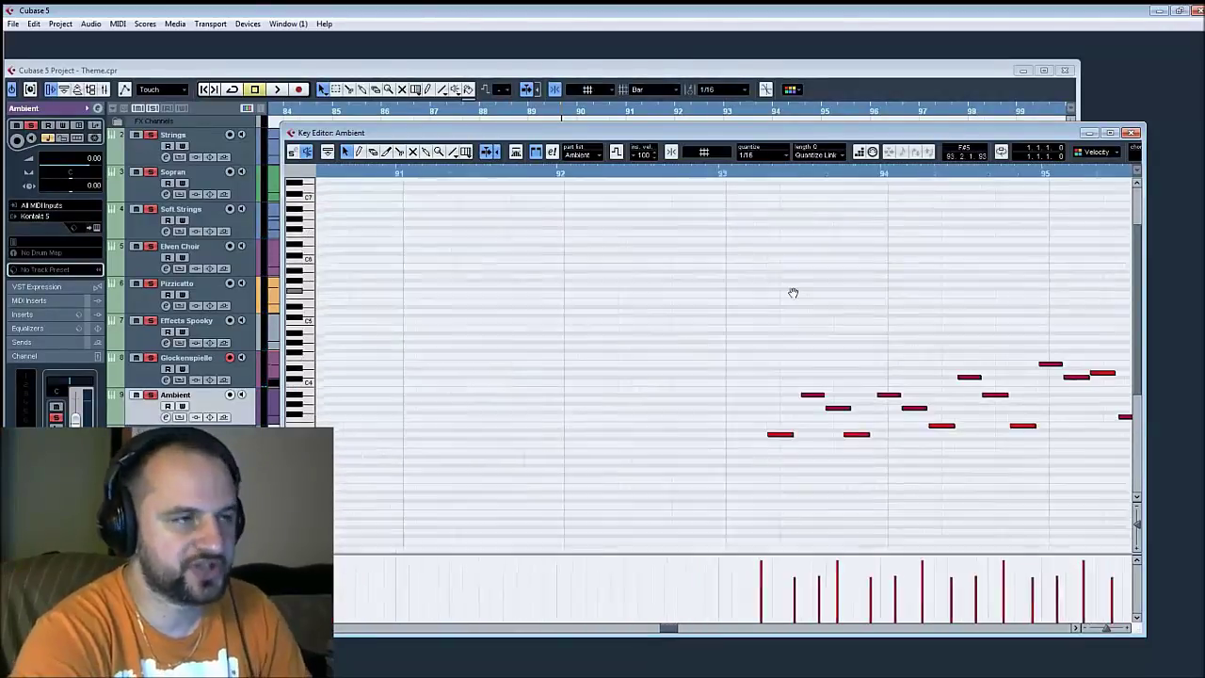
{"action": "scroll", "coordinate": [785, 280], "scroll_direction": "up", "scroll_amount": 1}
{"action": "left_click_drag", "start_coordinate": [678, 328], "coordinate": [668, 325]}
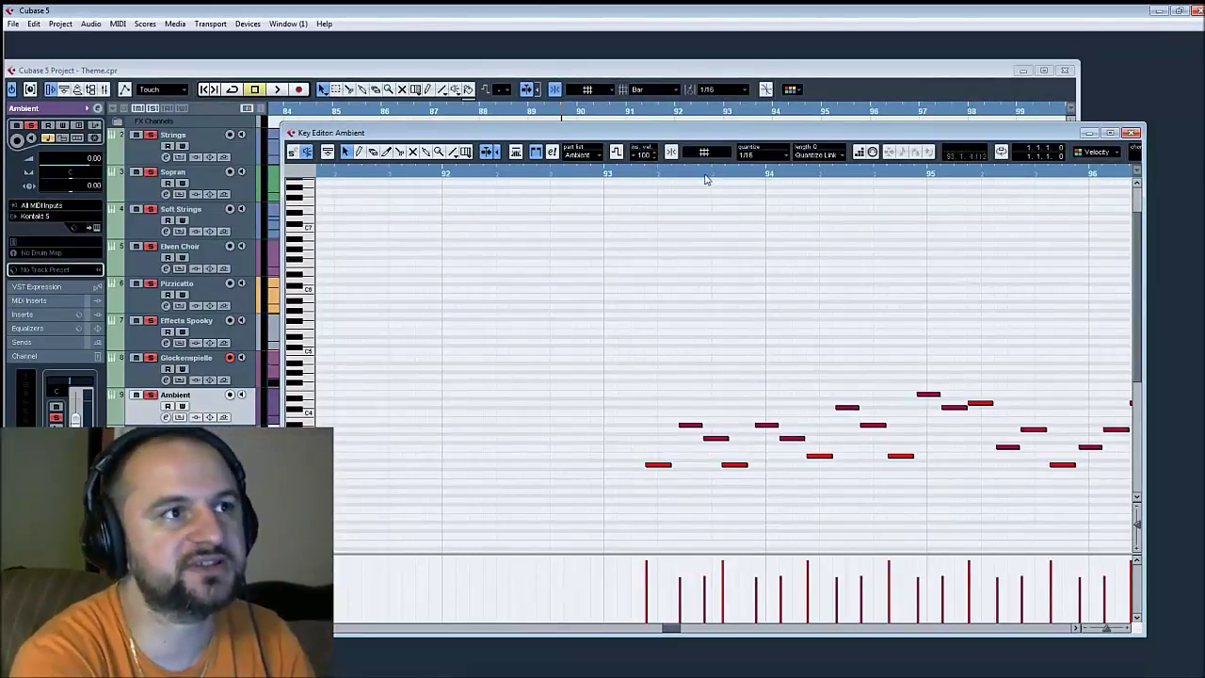
{"action": "left_click", "coordinate": [627, 175]}
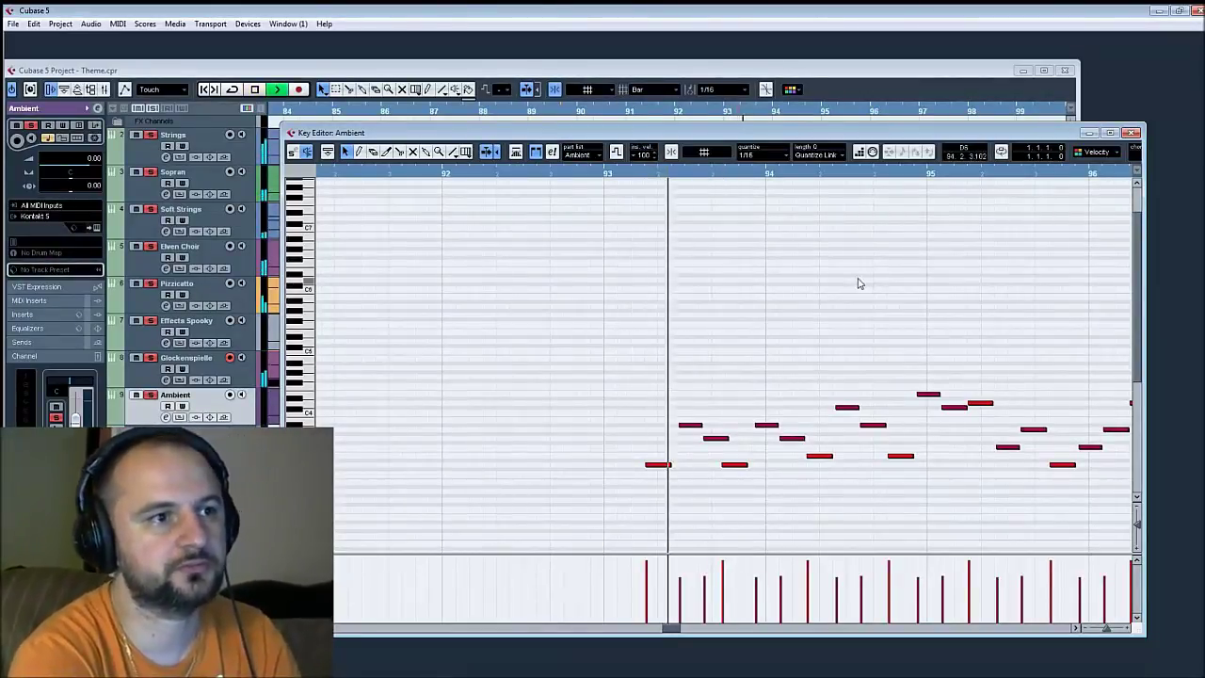
{"action": "left_click_drag", "start_coordinate": [858, 282], "coordinate": [707, 296]}
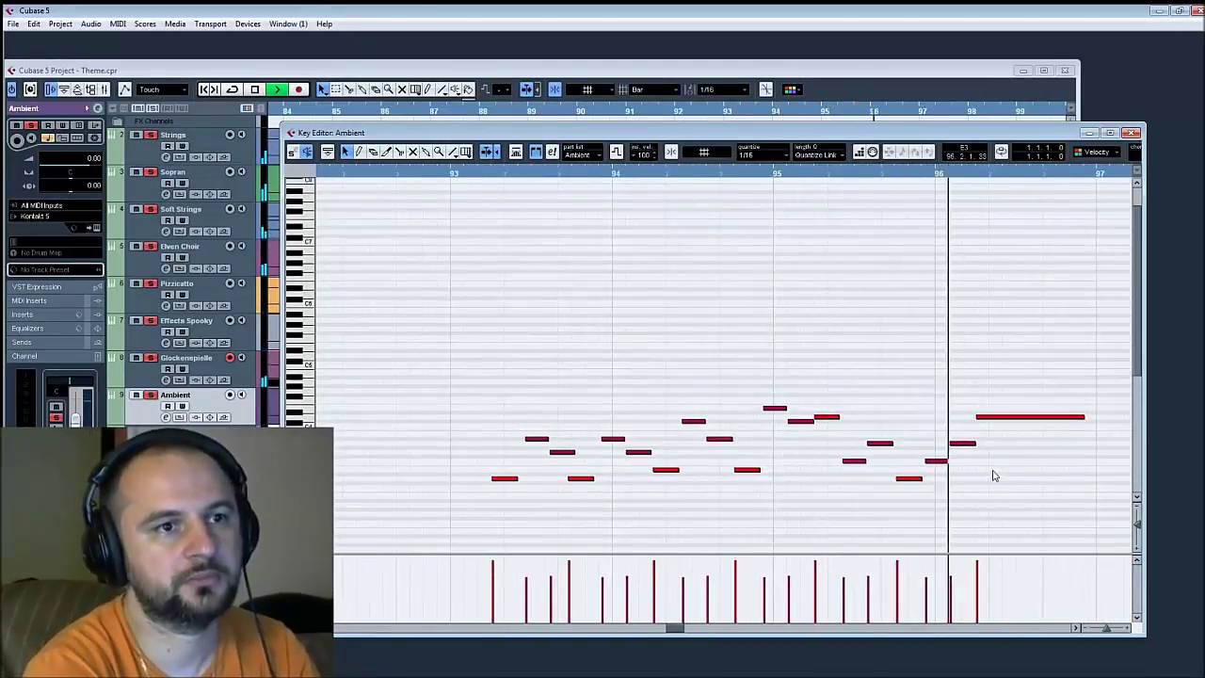
{"action": "key", "text": "space"}
Move the long closing Glockenspielle note to about bar 97.3 and duplicate the three short notes around bar 96 directly after themselves
{"action": "left_click_drag", "start_coordinate": [992, 477], "coordinate": [843, 438]}
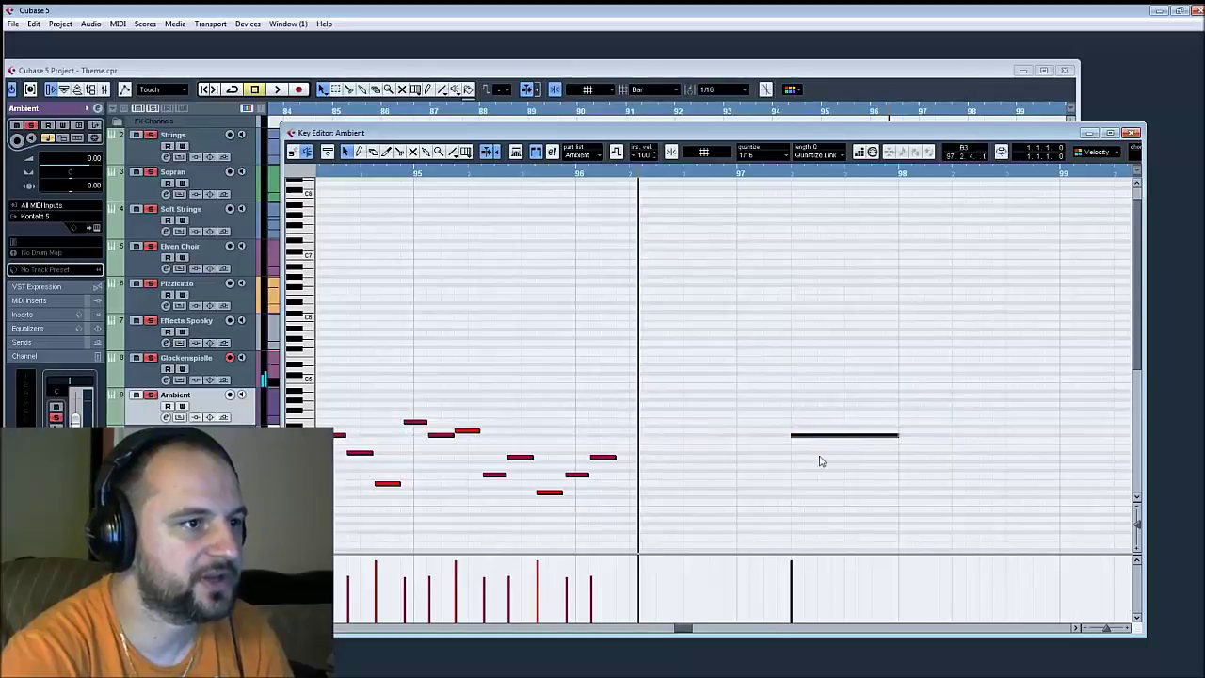
{"action": "left_click_drag", "start_coordinate": [658, 431], "coordinate": [540, 514]}
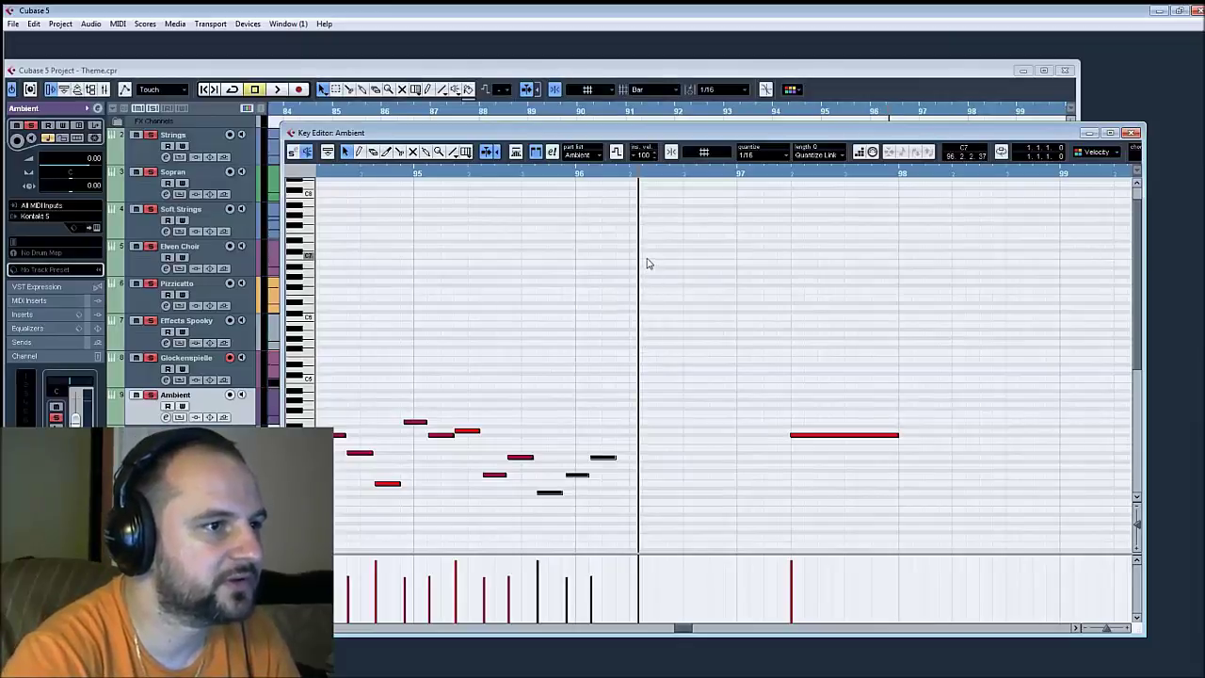
{"action": "key", "text": "alt+d"}
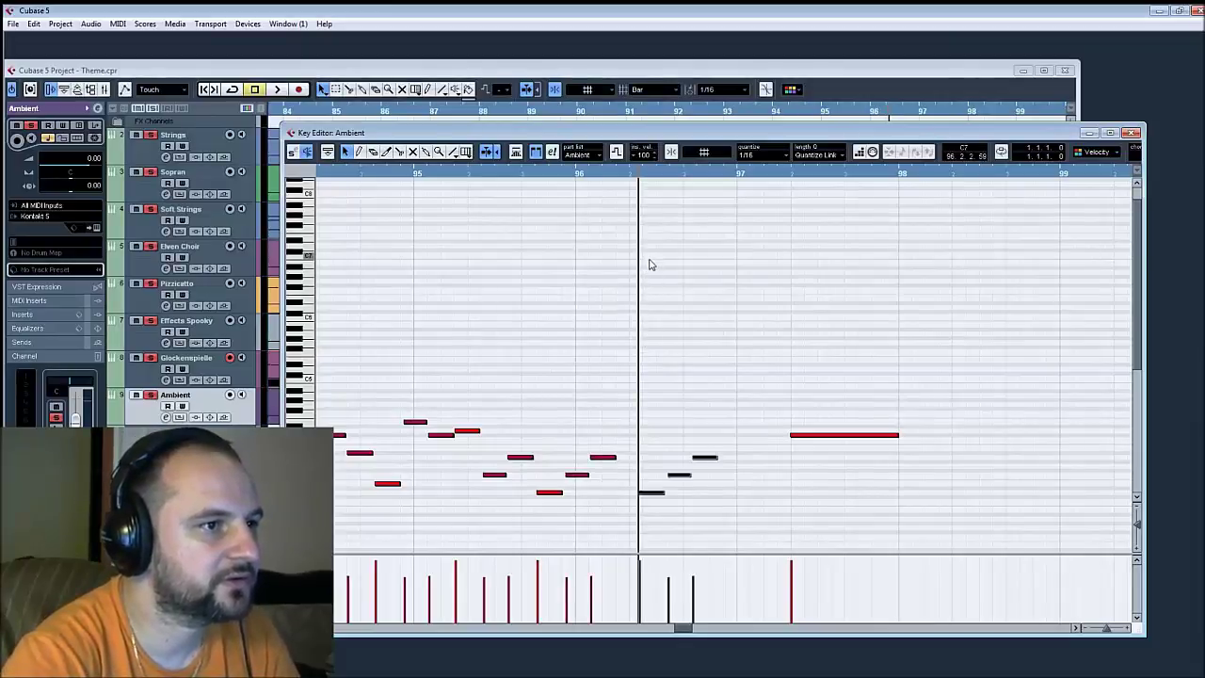
Play the extended Glockenspielle phrase from about bar 95.4 to just before bar 97
{"action": "left_click", "coordinate": [477, 175]}
{"action": "key", "text": "space"}
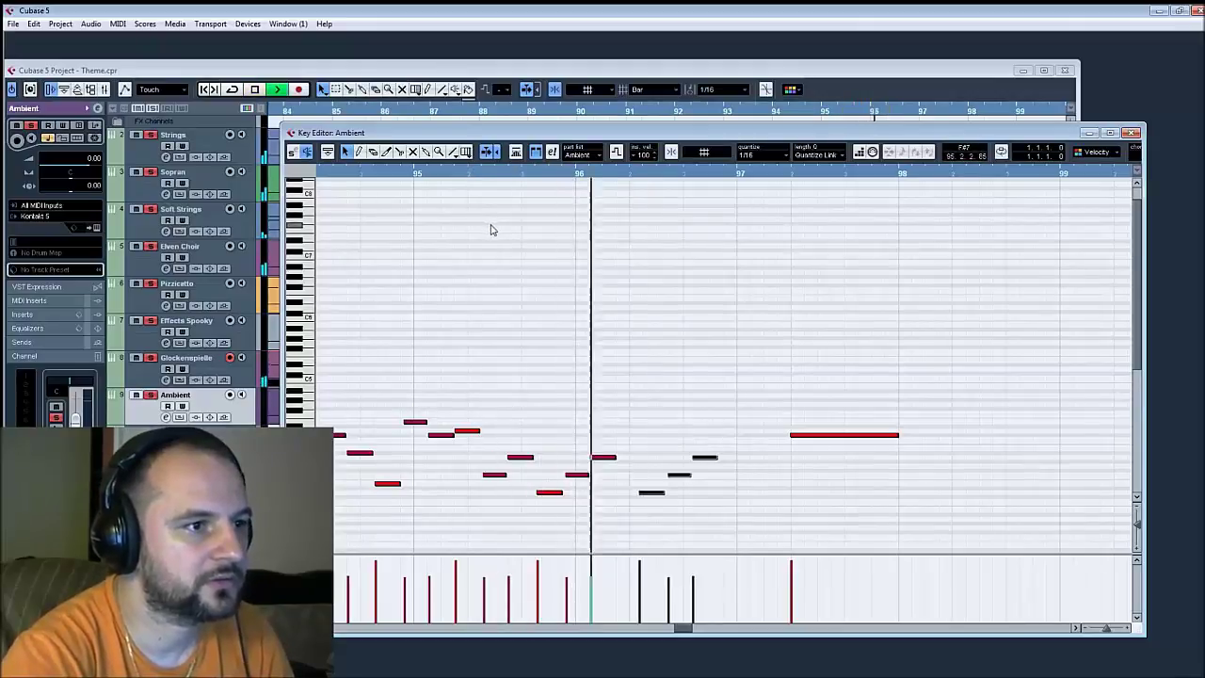
{"action": "key", "text": "space"}
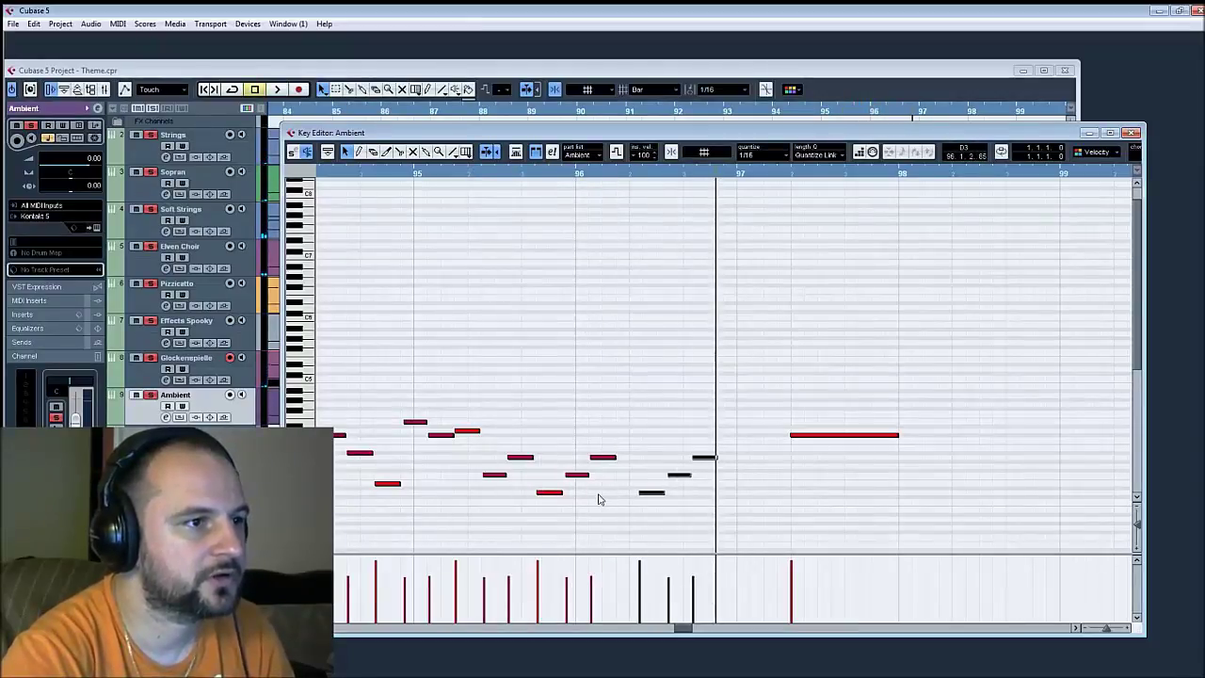
Shift the three duplicated notes slightly earlier and raise the first one to the pitch of the last high note after bar 95
{"action": "left_click", "coordinate": [630, 502]}
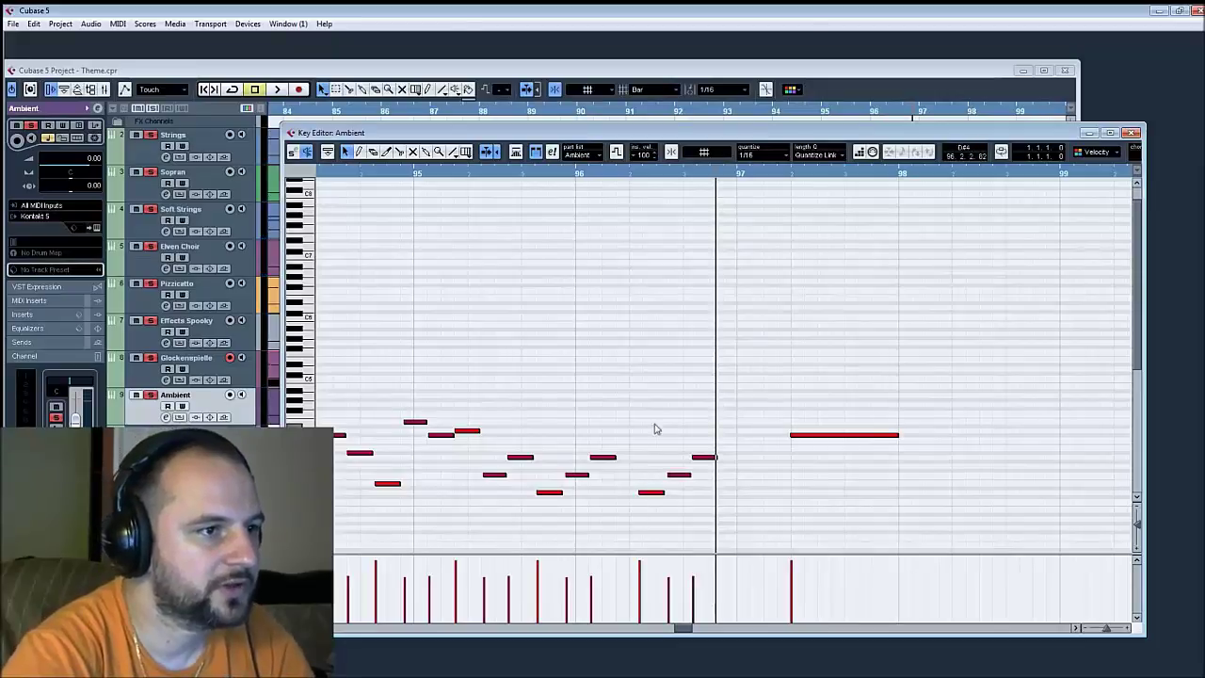
{"action": "left_click_drag", "start_coordinate": [656, 429], "coordinate": [699, 526]}
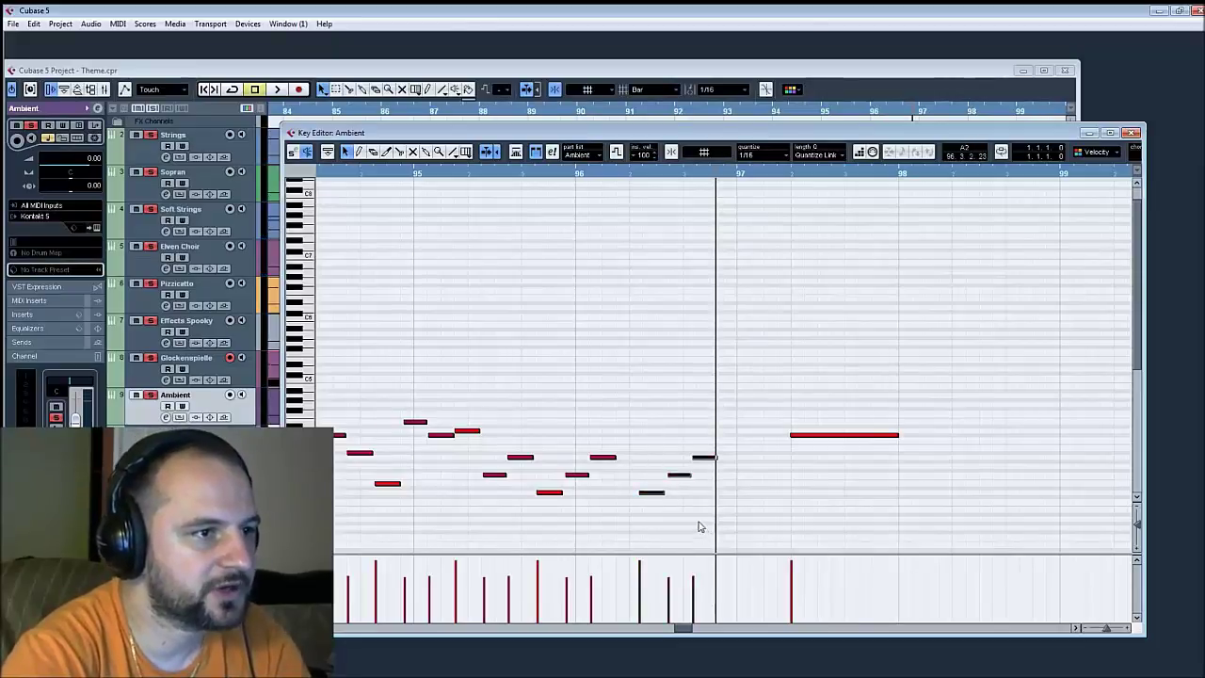
{"action": "left_click_drag", "start_coordinate": [653, 495], "coordinate": [650, 499]}
{"action": "left_click", "coordinate": [650, 494]}
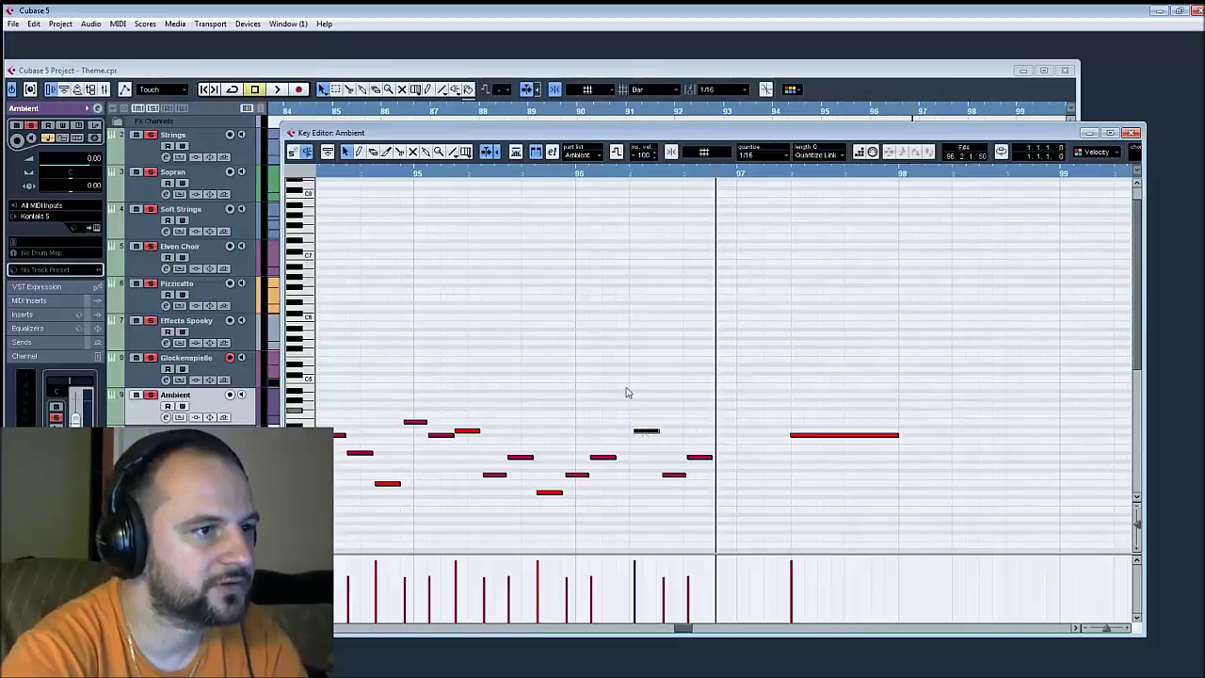
Play the Glockenspielle phrase from about bar 95.3 through the duplicated notes after bar 96
{"action": "left_click", "coordinate": [511, 175]}
{"action": "key", "text": "space"}
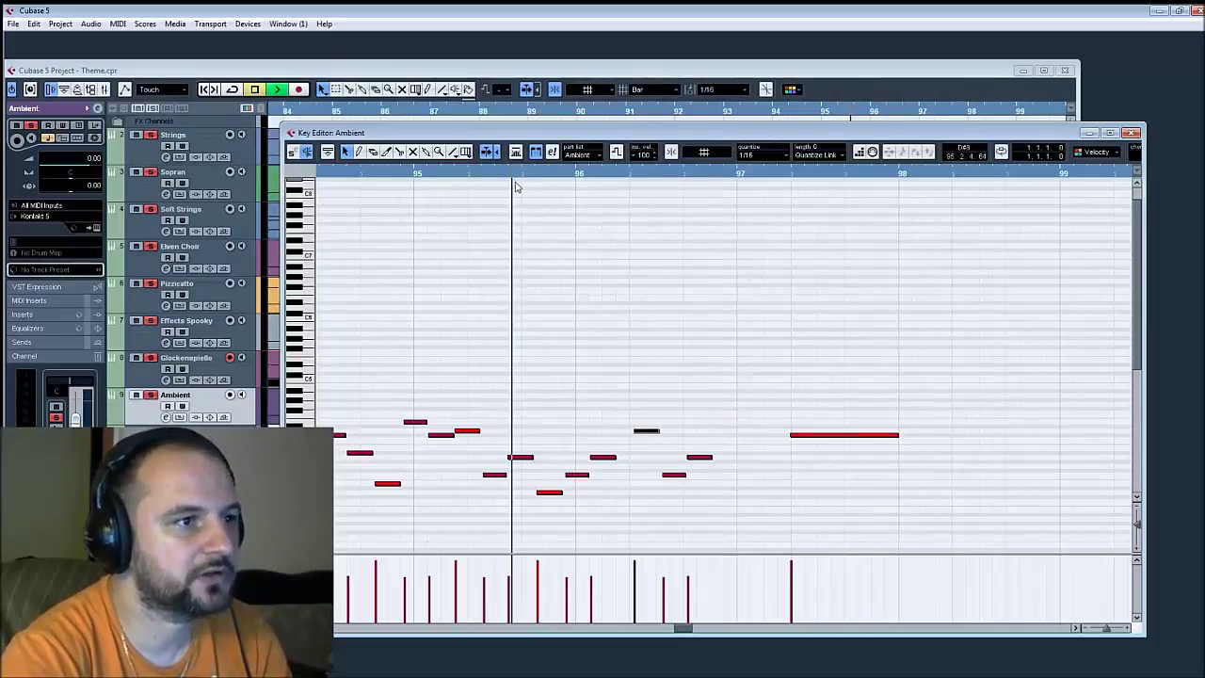
{"action": "key", "text": "space"}
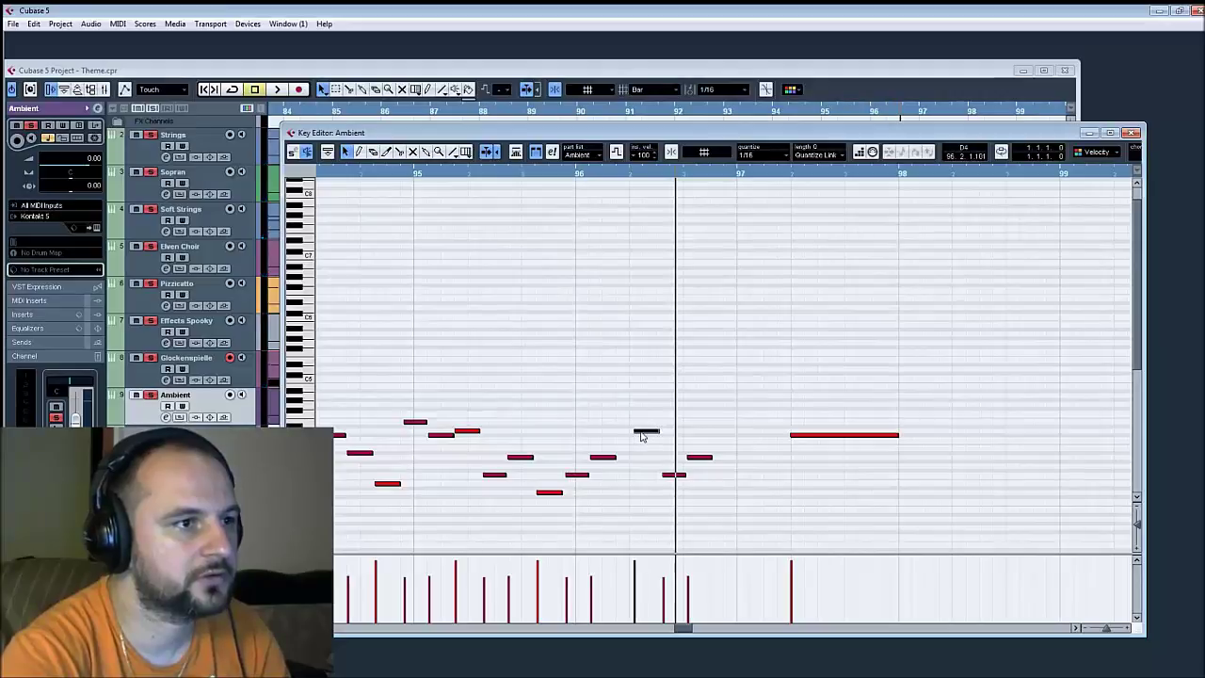
Move the high duplicated note after bar 96 slightly earlier and replay the phrase from about bar 95.3
{"action": "left_click_drag", "start_coordinate": [636, 435], "coordinate": [629, 435]}
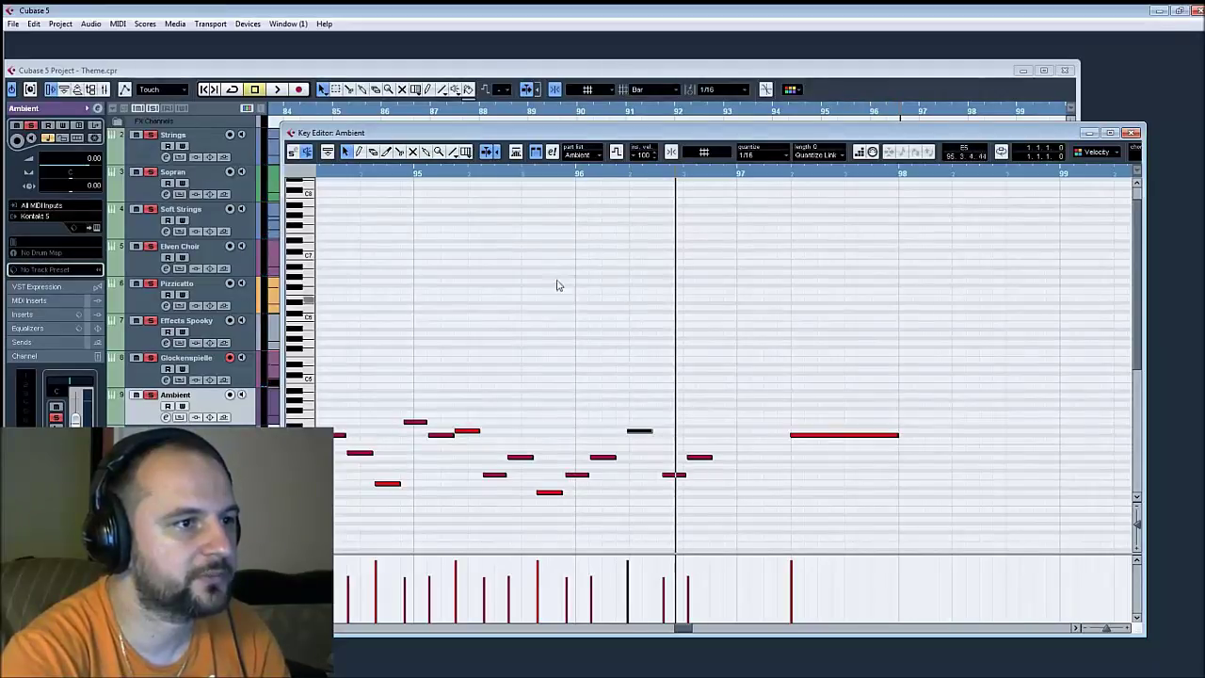
{"action": "left_click", "coordinate": [512, 173]}
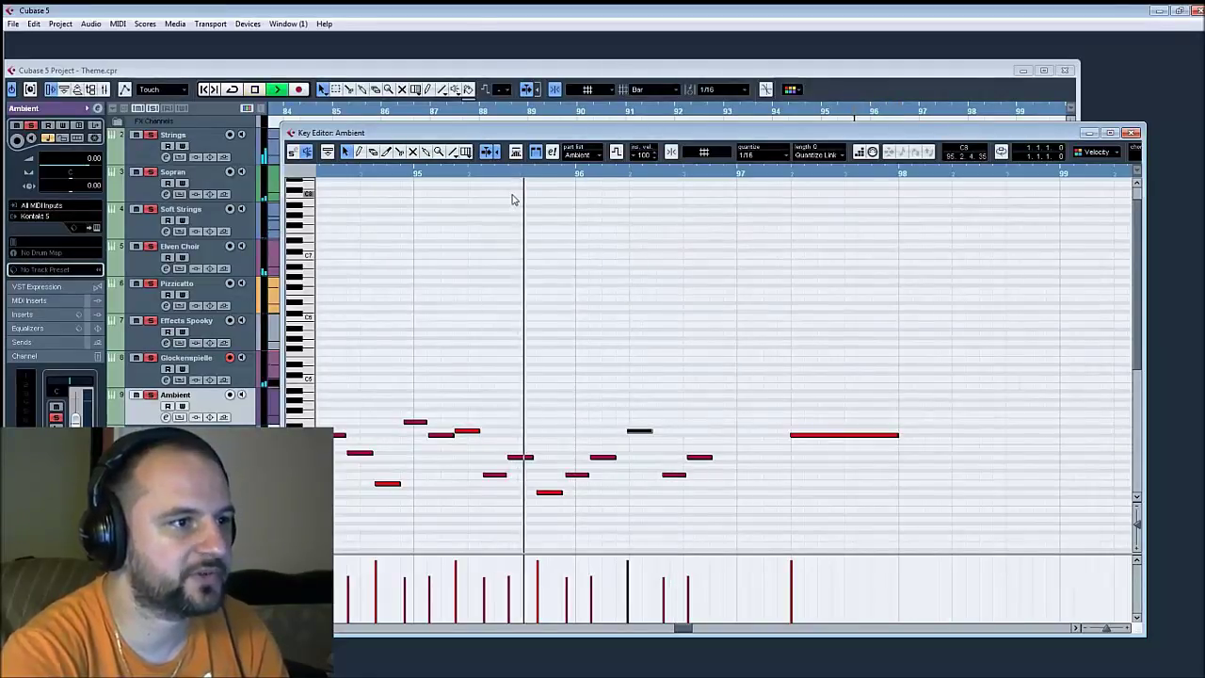
{"action": "key", "text": "space"}
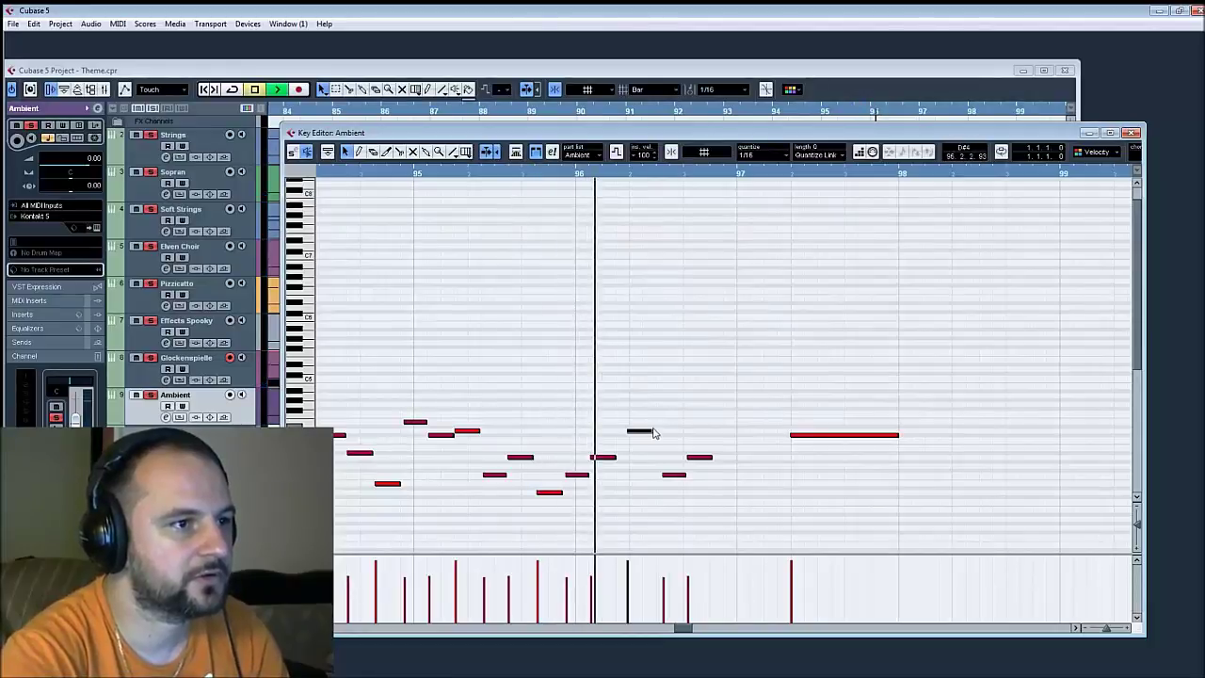
{"action": "key", "text": "space"}
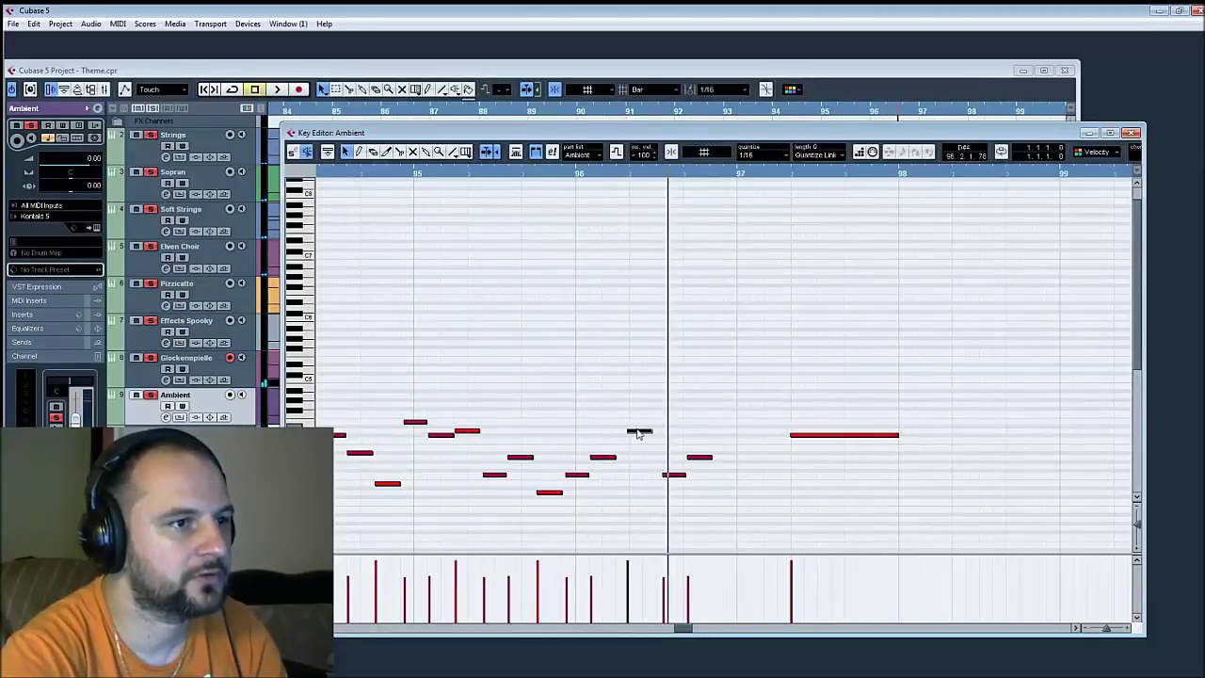
Delete the two short notes following the high note after bar 96 and paste a copy of the five preceding lower notes at about bar 96.3
{"action": "left_click_drag", "start_coordinate": [638, 433], "coordinate": [678, 505]}
{"action": "key", "text": "Delete"}
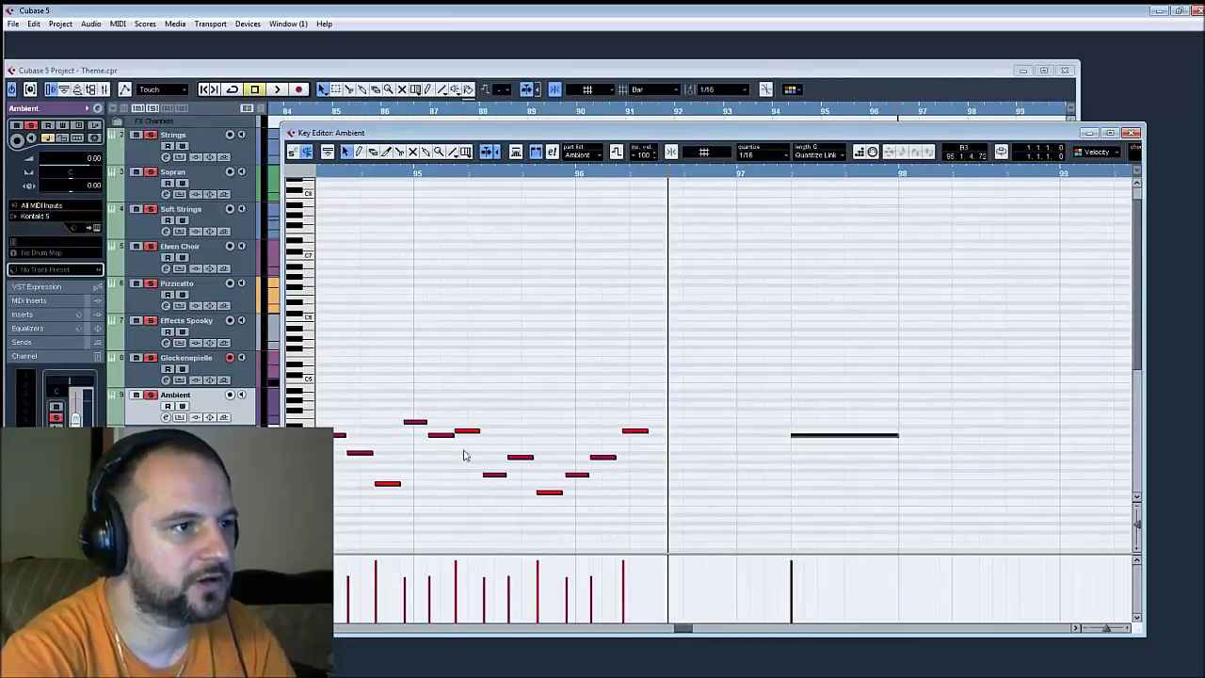
{"action": "left_click_drag", "start_coordinate": [492, 433], "coordinate": [602, 529]}
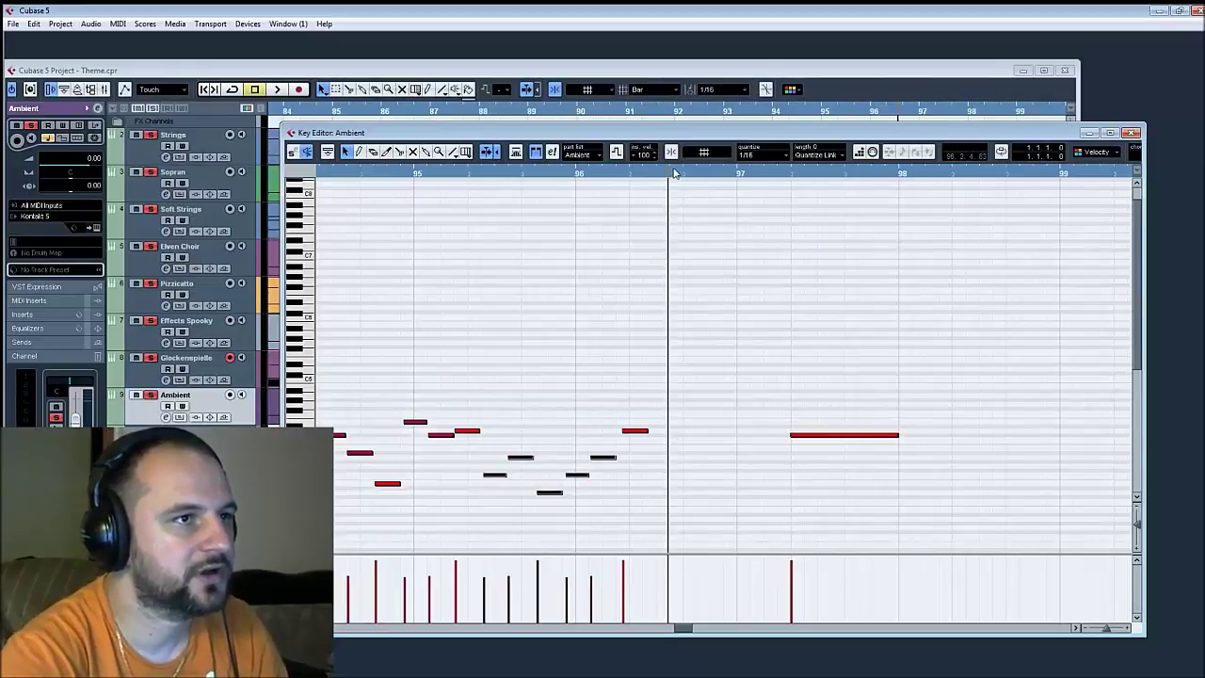
{"action": "left_click_drag", "start_coordinate": [674, 172], "coordinate": [655, 173]}
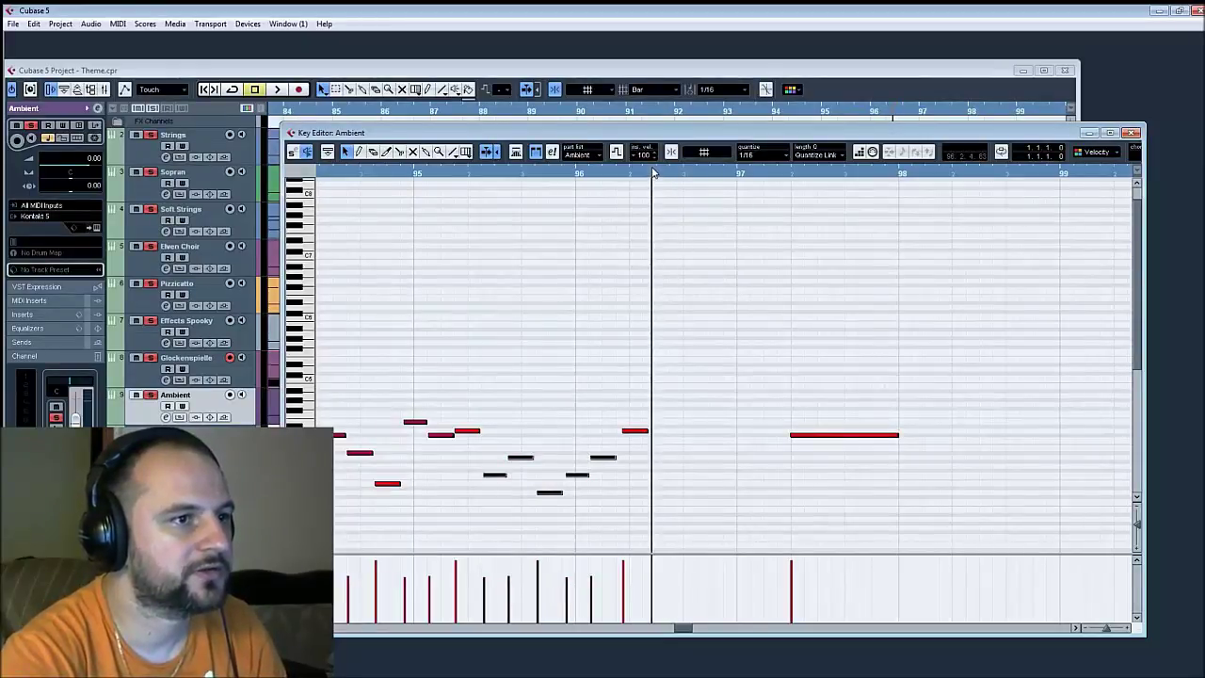
{"action": "key", "text": "ctrl+v"}
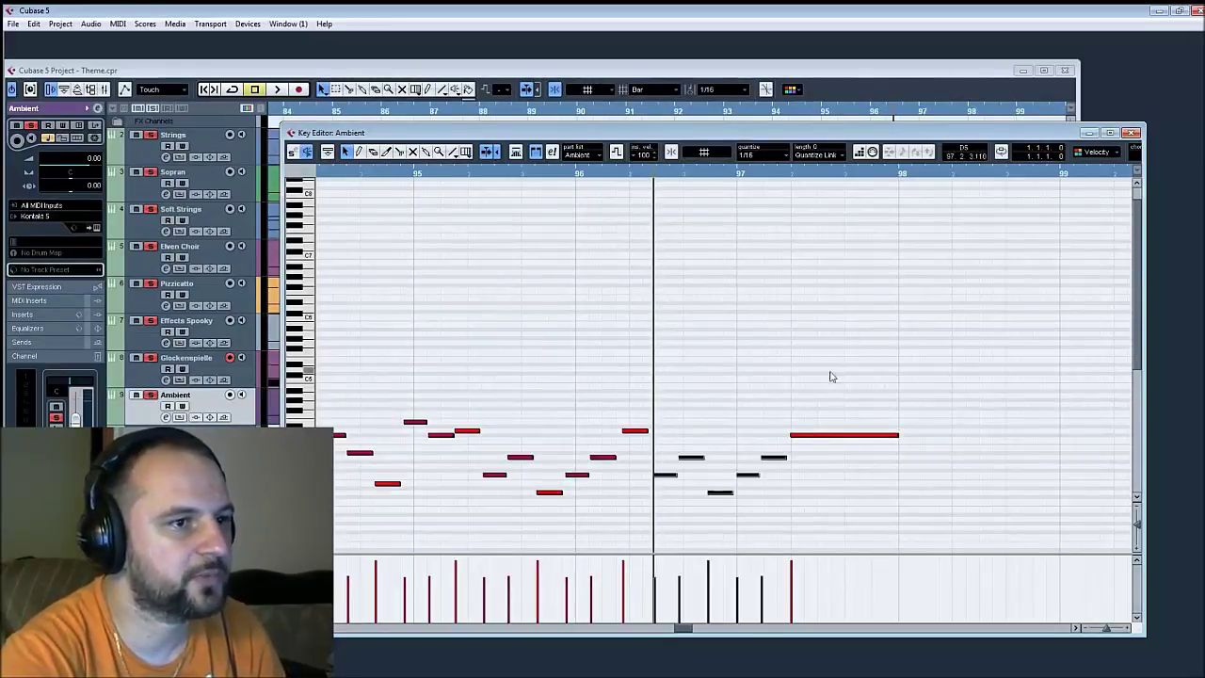
Play the lengthened phrase from about bar 94.4 past bar 98, and again from about bar 95.3
{"action": "left_click", "coordinate": [374, 173]}
{"action": "key", "text": "space"}
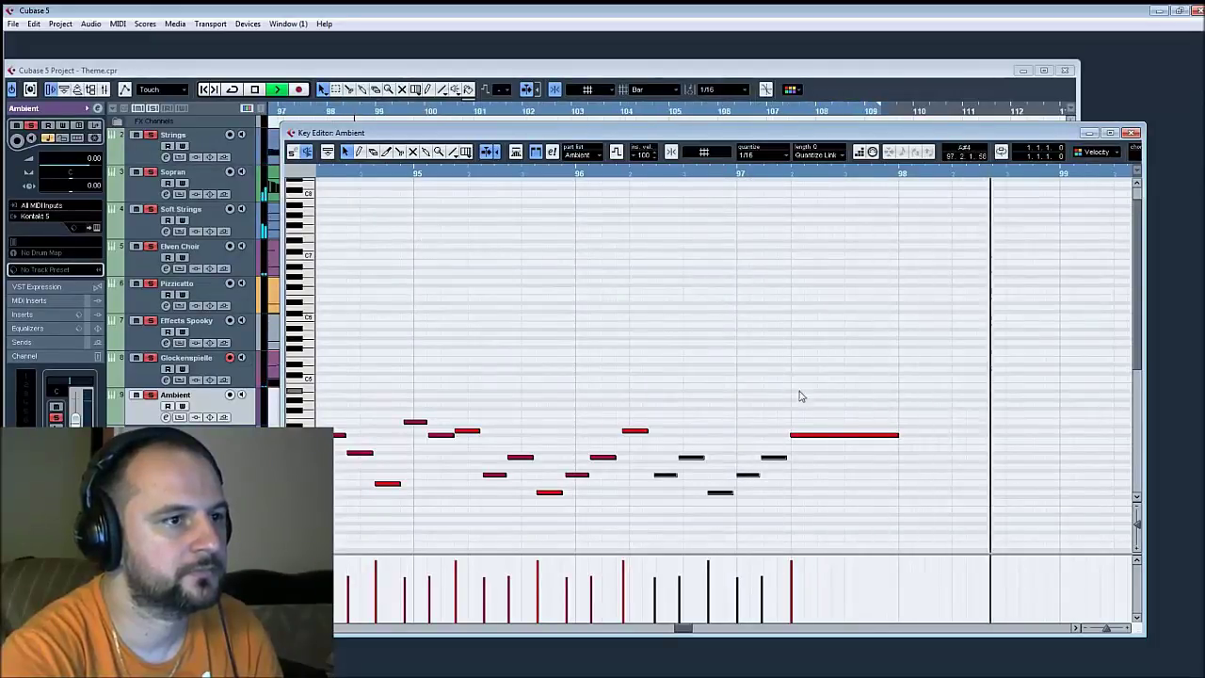
{"action": "key", "text": "space"}
{"action": "left_click_drag", "start_coordinate": [837, 381], "coordinate": [668, 517]}
{"action": "left_click", "coordinate": [487, 174]}
{"action": "key", "text": "space"}
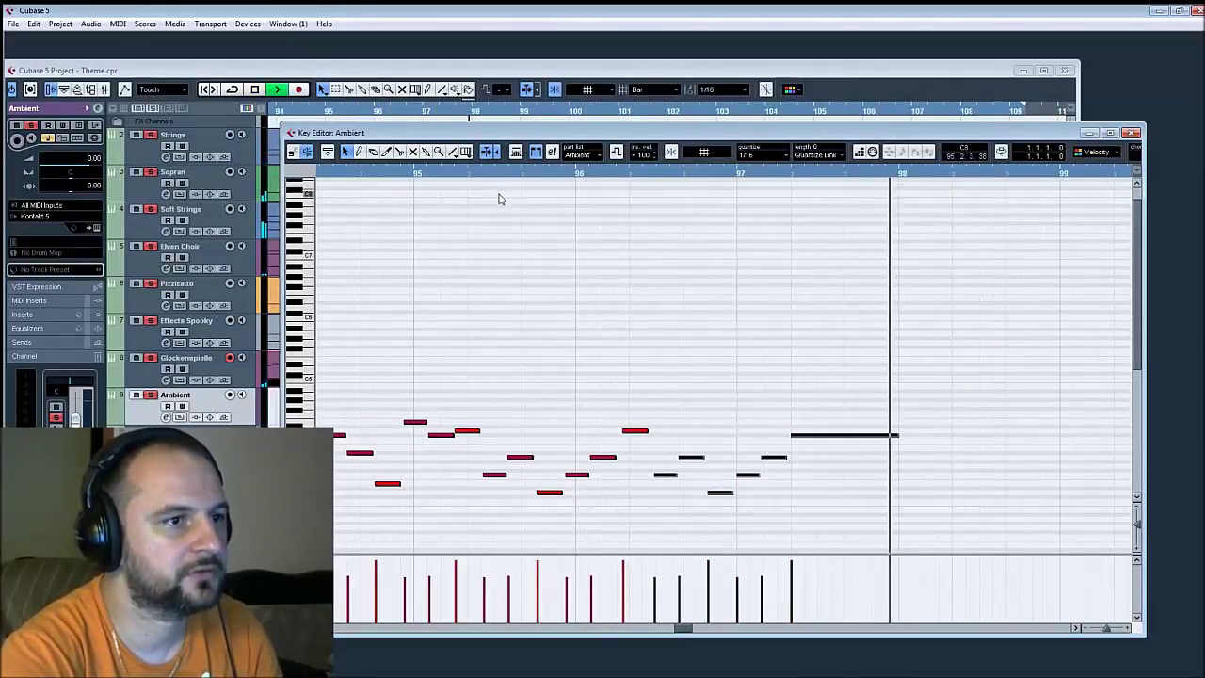
{"action": "key", "text": "space"}
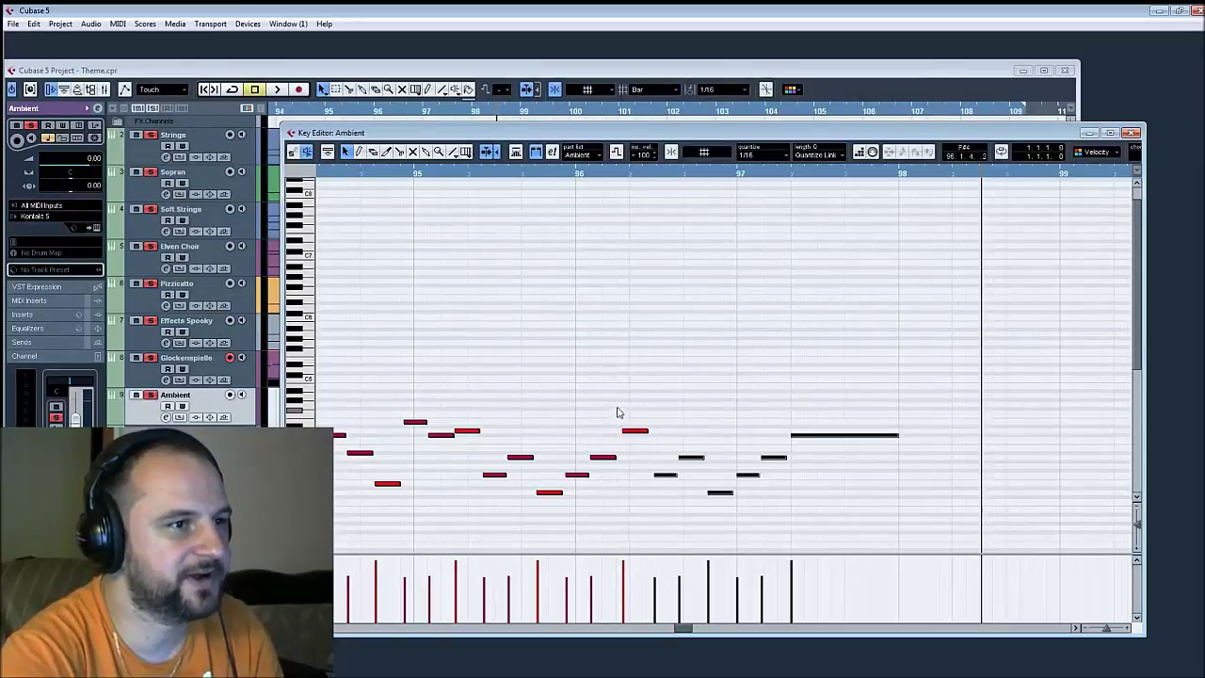
Shift the high note after bar 96 and all notes following it slightly earlier, including the long closing note
{"action": "mouse_move", "coordinate": [608, 172]}
{"action": "left_mouse_down"}
{"action": "mouse_move", "coordinate": [587, 176]}
{"action": "mouse_move", "coordinate": [612, 188]}
{"action": "mouse_move", "coordinate": [619, 177]}
{"action": "left_mouse_up"}
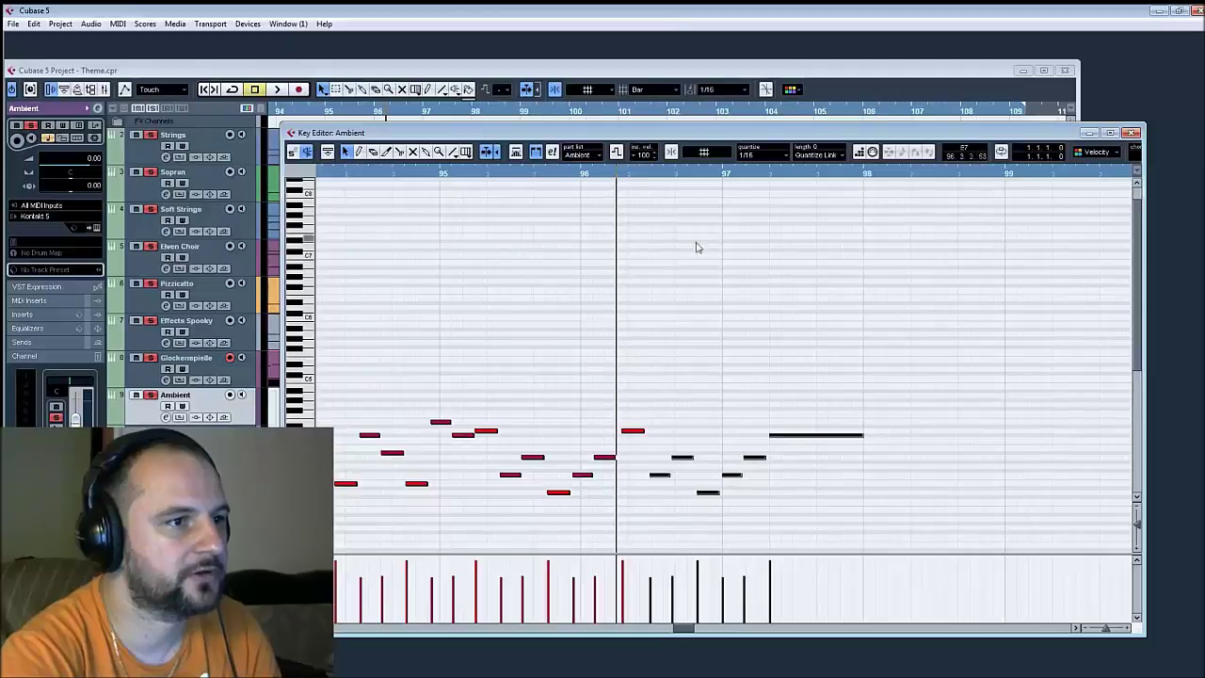
{"action": "left_click_drag", "start_coordinate": [840, 329], "coordinate": [644, 516]}
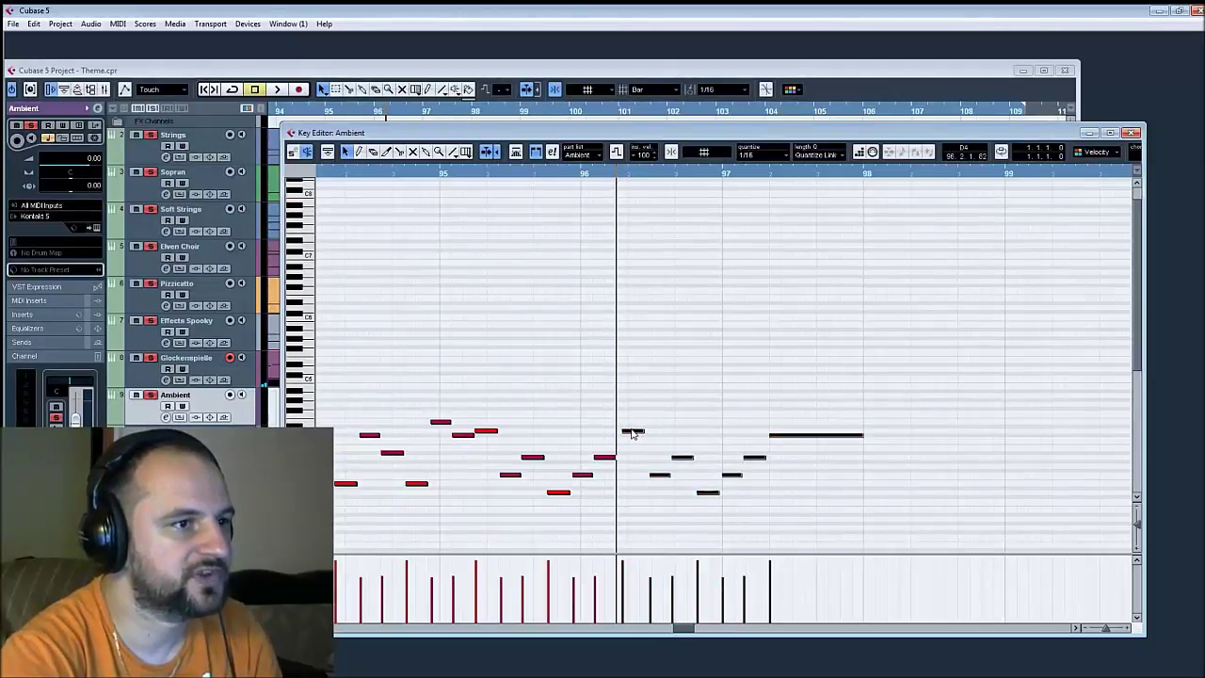
{"action": "left_click_drag", "start_coordinate": [633, 433], "coordinate": [638, 438]}
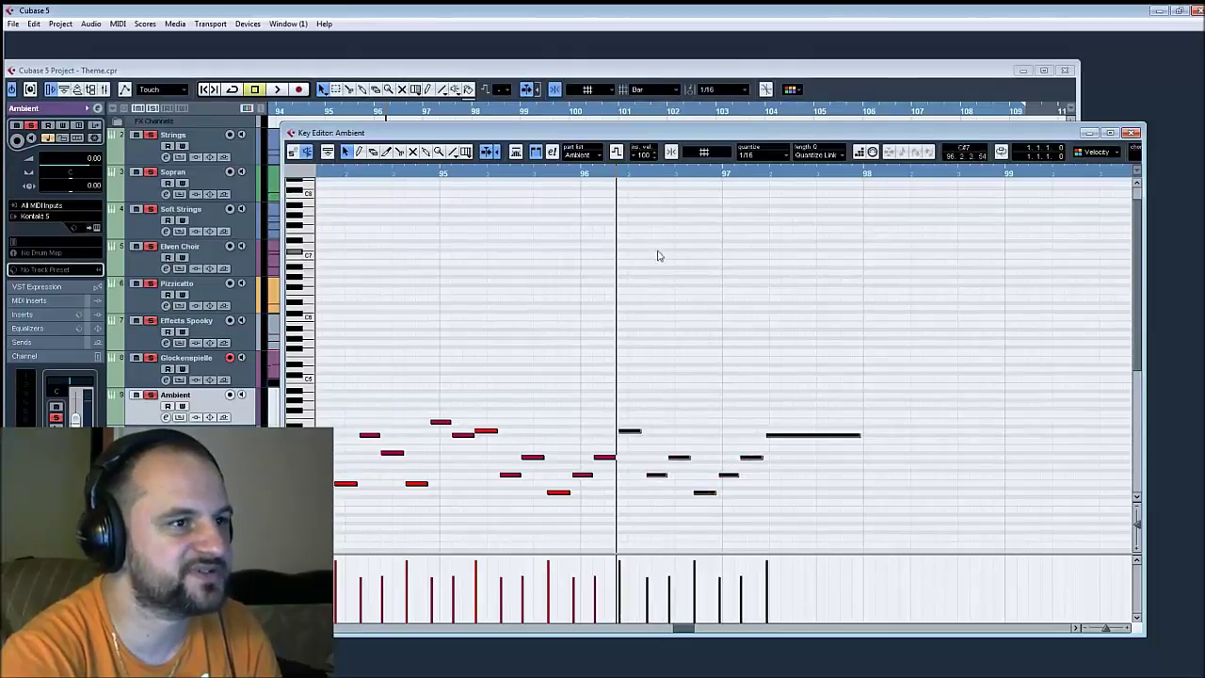
{"action": "key", "text": "ctrl+z"}
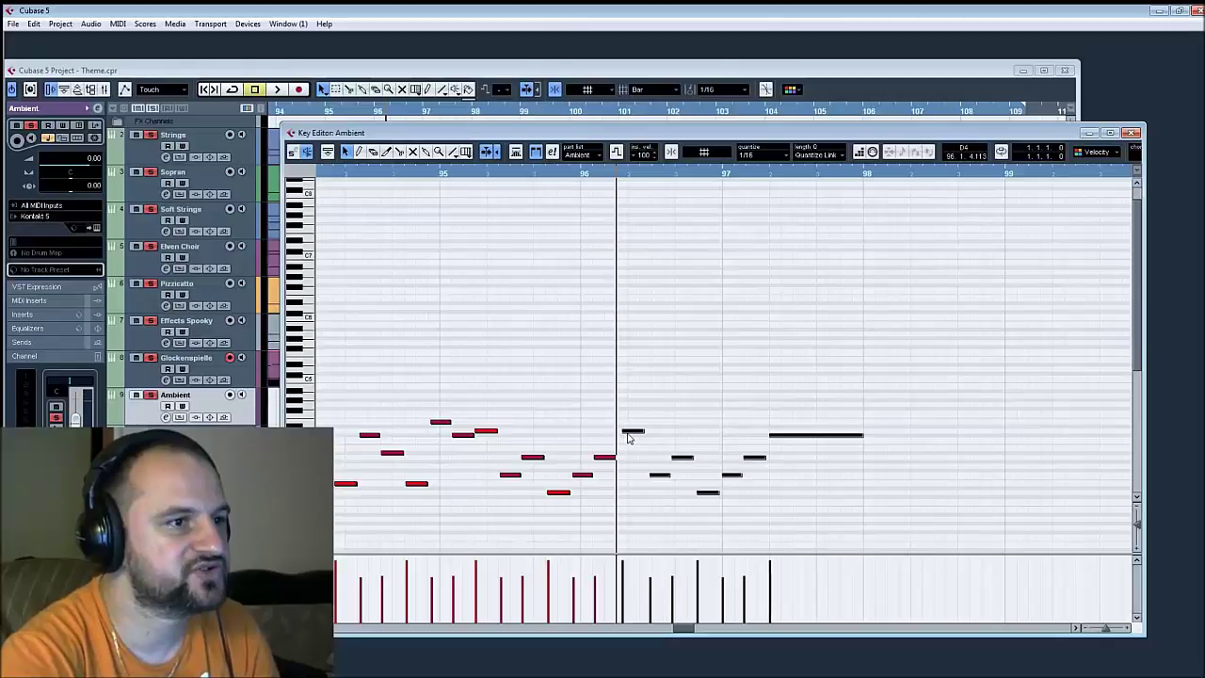
{"action": "left_click_drag", "start_coordinate": [624, 433], "coordinate": [626, 437]}
Play the shifted closing notes from about bar 96.2 into the long note after bar 97
{"action": "left_click", "coordinate": [647, 174]}
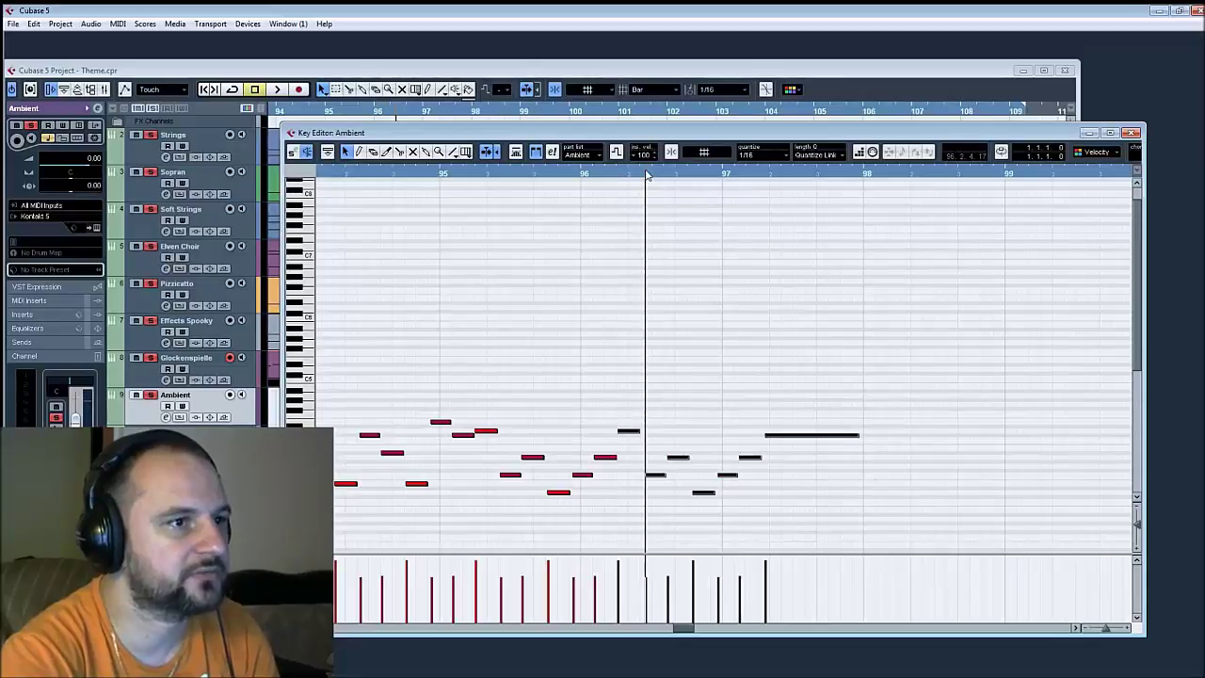
{"action": "left_click", "coordinate": [639, 177]}
{"action": "left_click", "coordinate": [642, 182]}
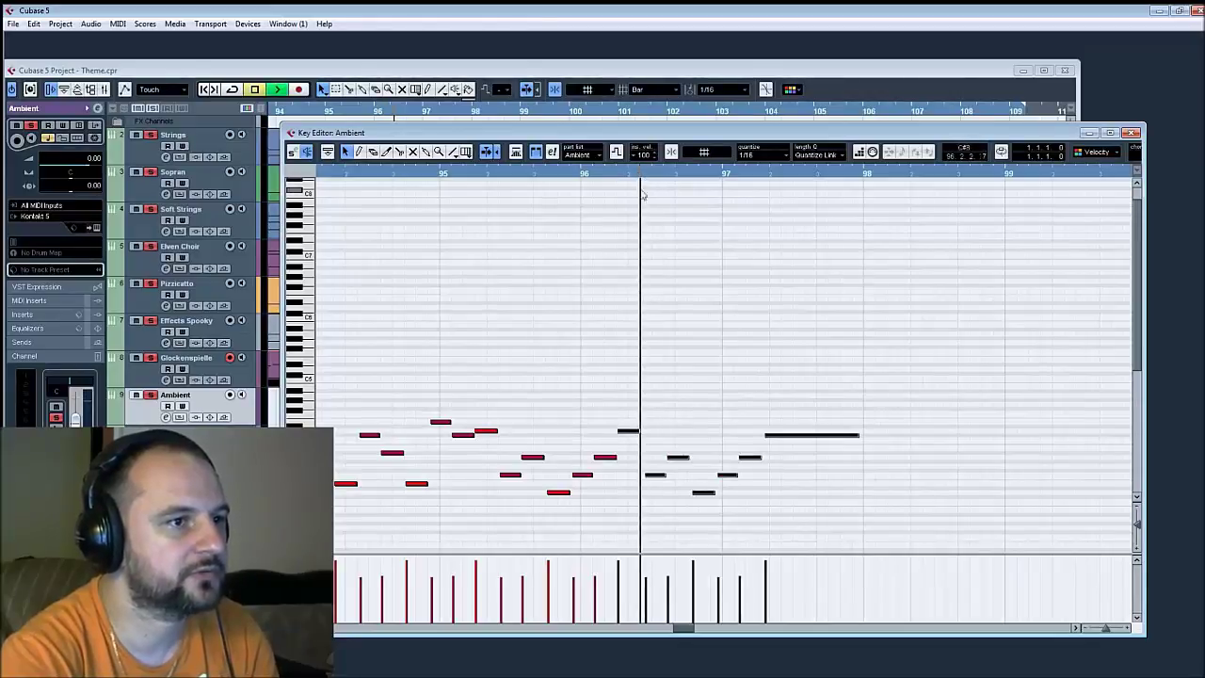
{"action": "key", "text": "space"}
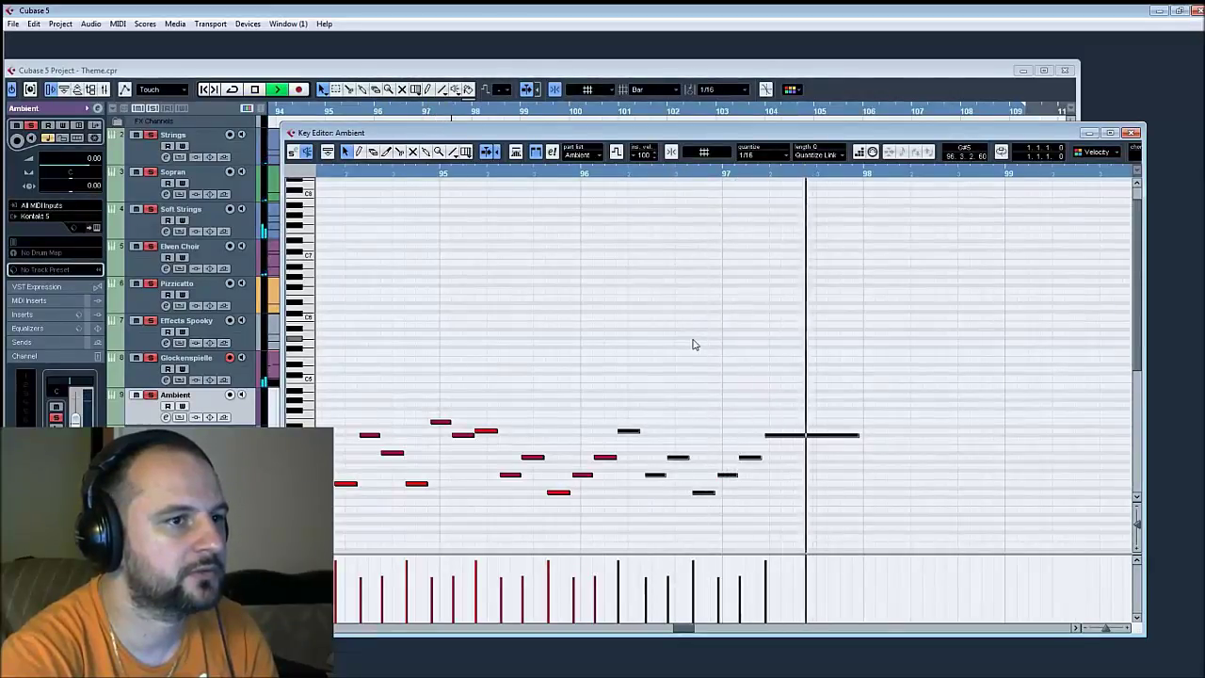
{"action": "key", "text": "space"}
Play the whole phrase from about bar 94.3 to bar 98, and again from about bar 94.2 past bar 99
{"action": "left_click", "coordinate": [381, 176]}
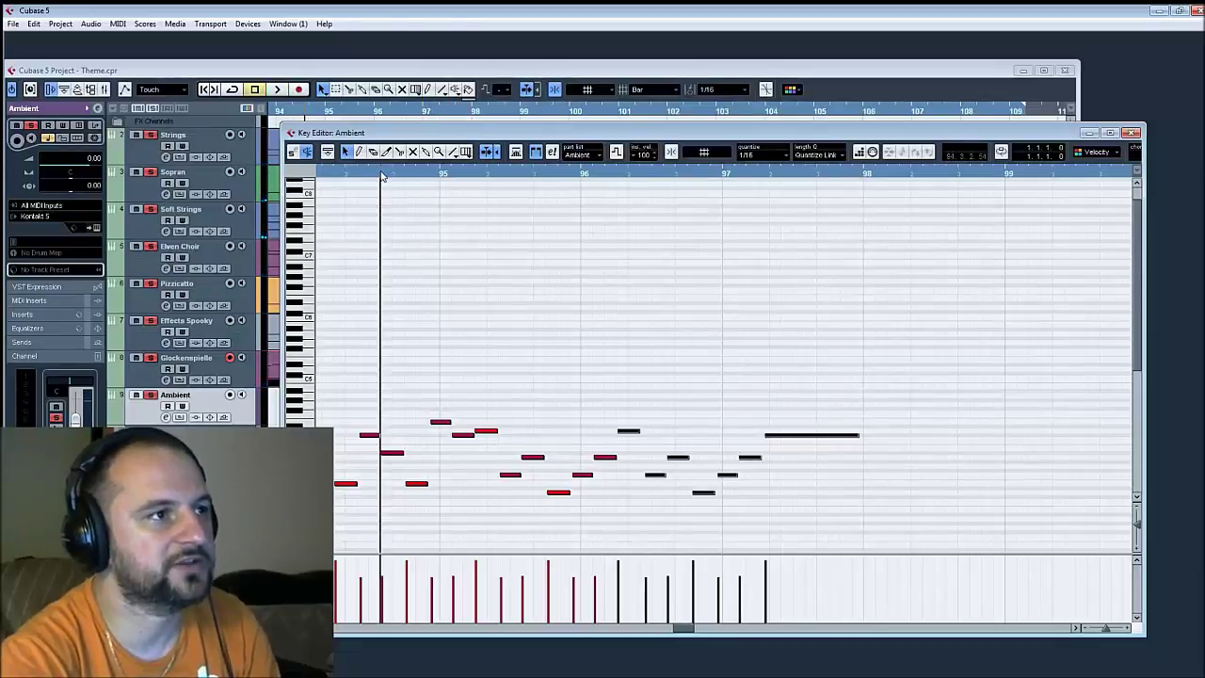
{"action": "key", "text": "space"}
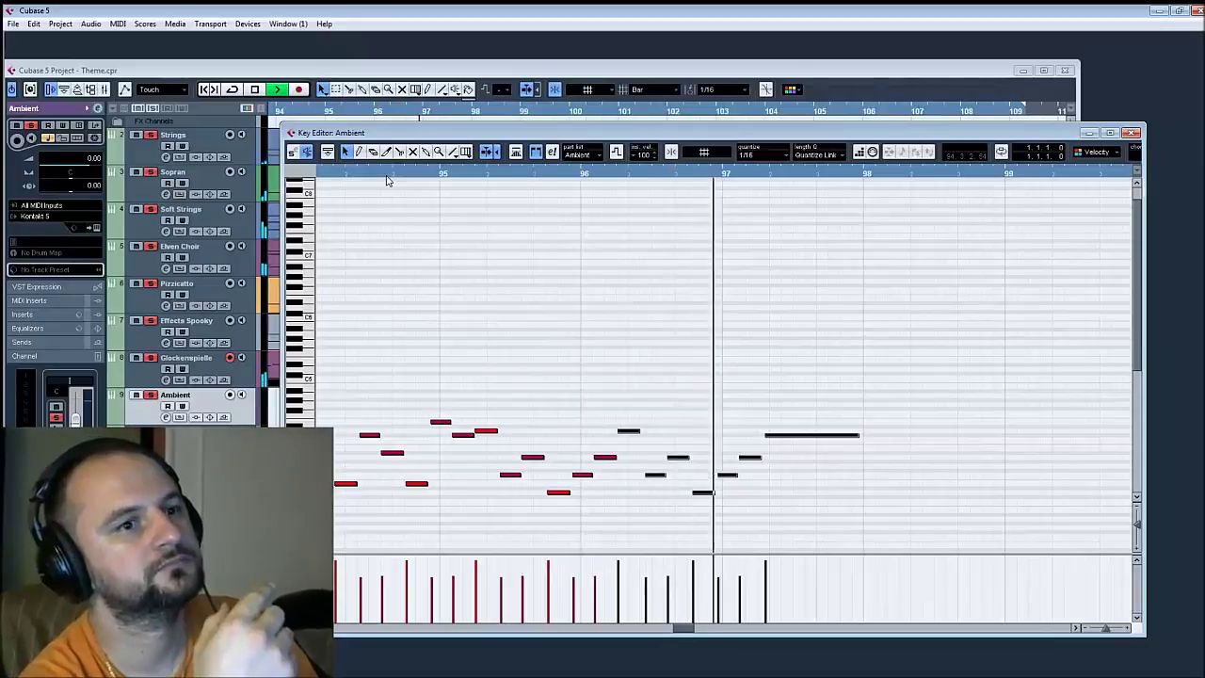
{"action": "key", "text": "space"}
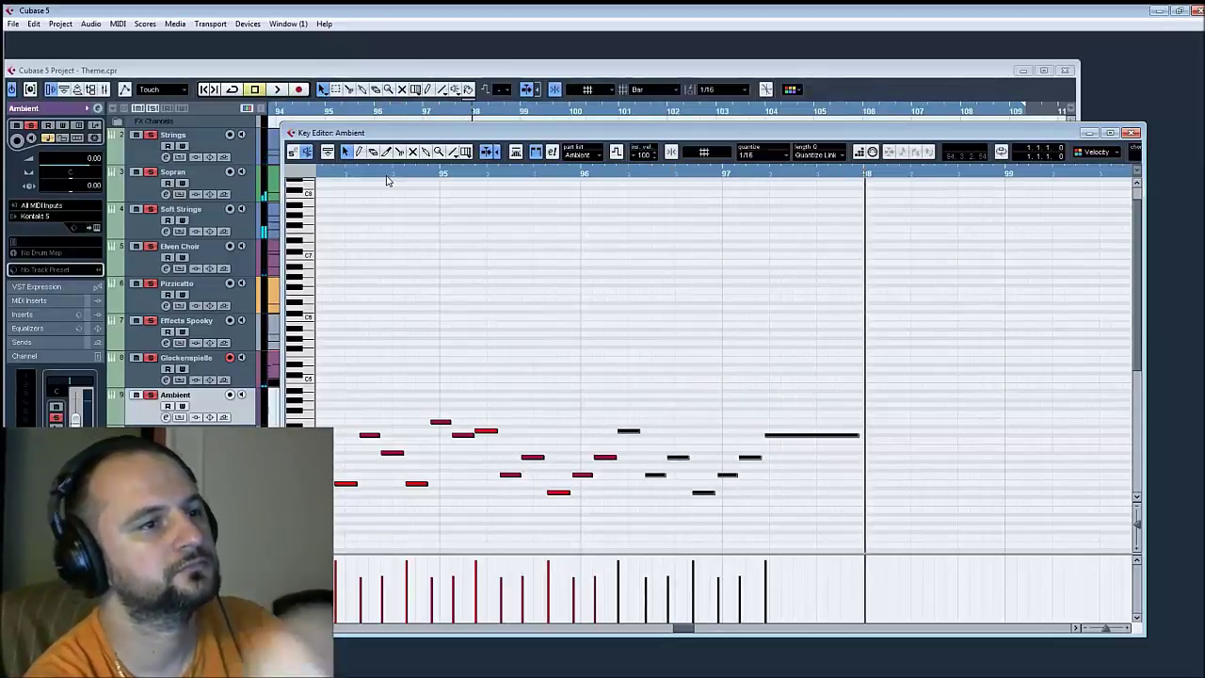
{"action": "left_click", "coordinate": [337, 178]}
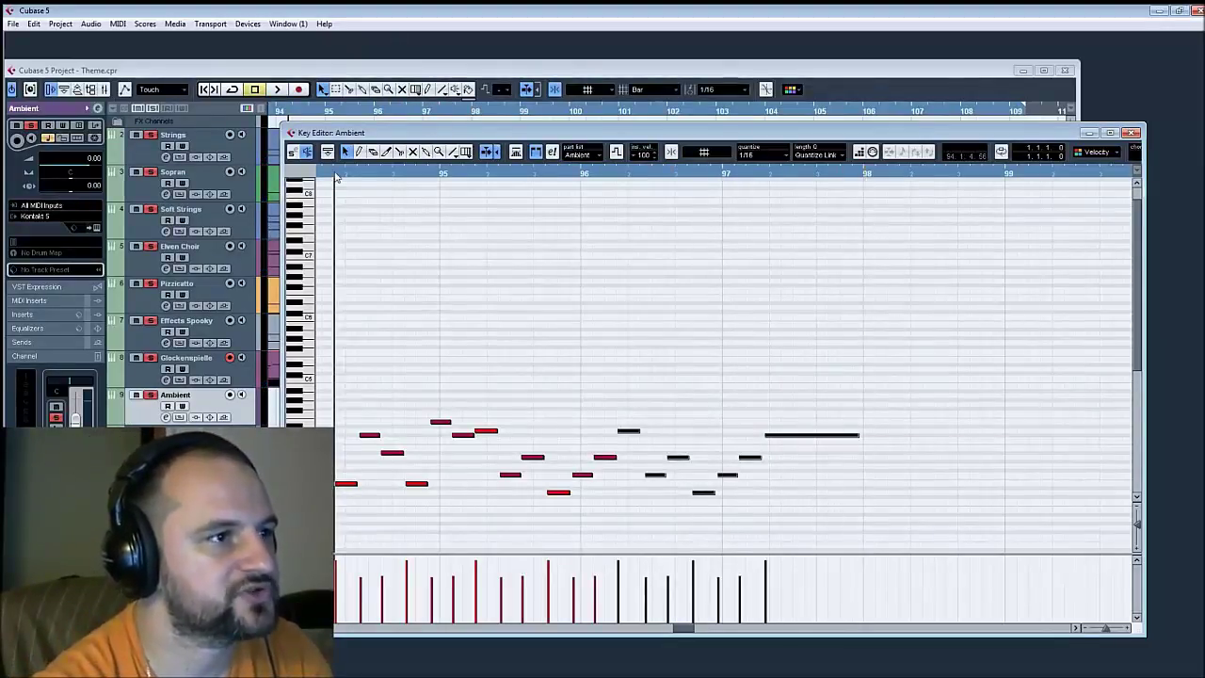
{"action": "key", "text": "space"}
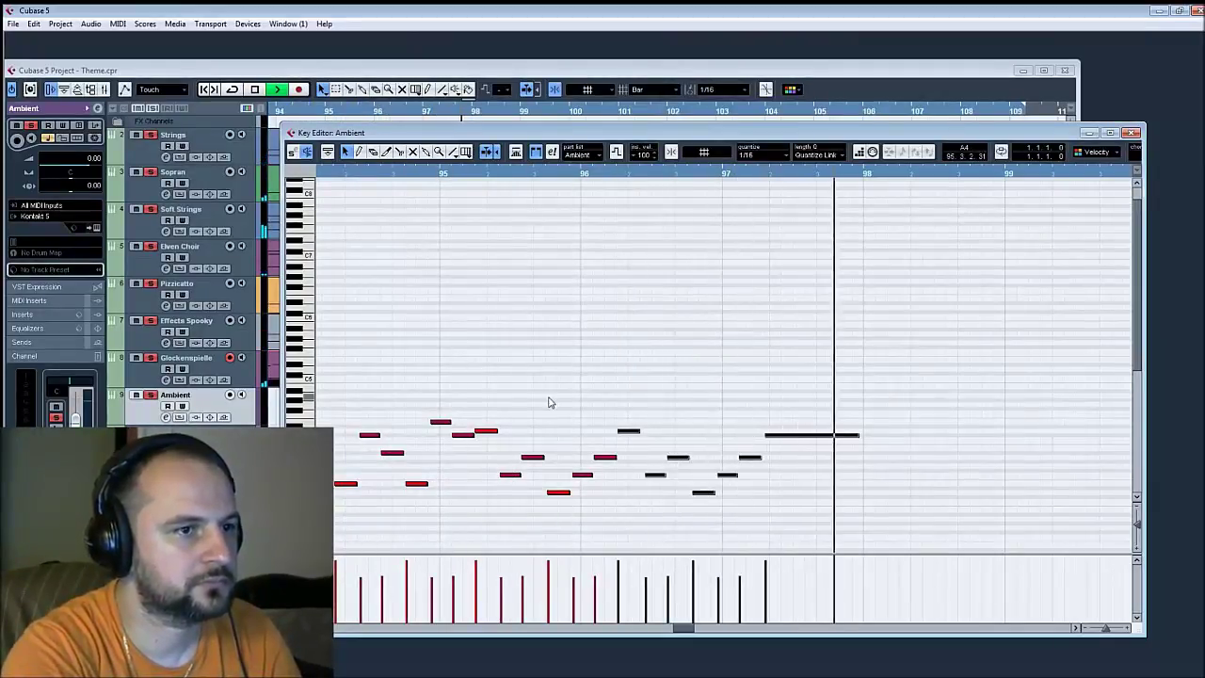
{"action": "left_click_drag", "start_coordinate": [559, 395], "coordinate": [1017, 369]}
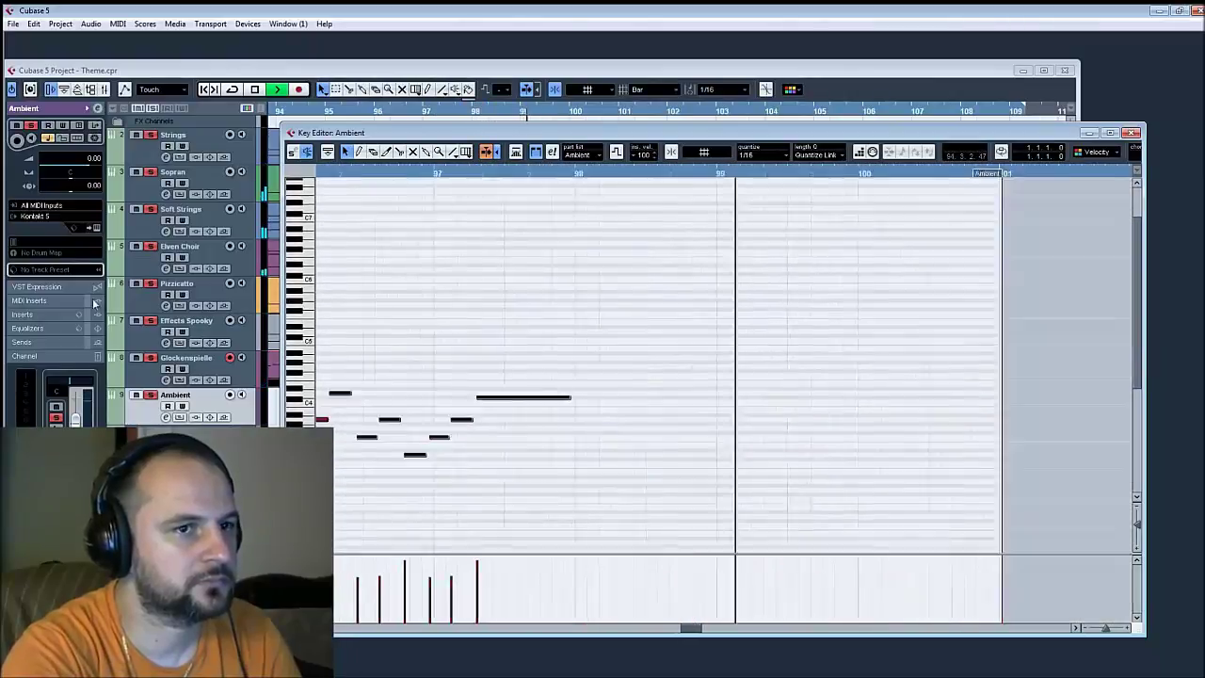
{"action": "key", "text": "space"}
Paste a copy of the long closing note at bar 100, one semitone higher
{"action": "key", "text": "ctrl+a"}
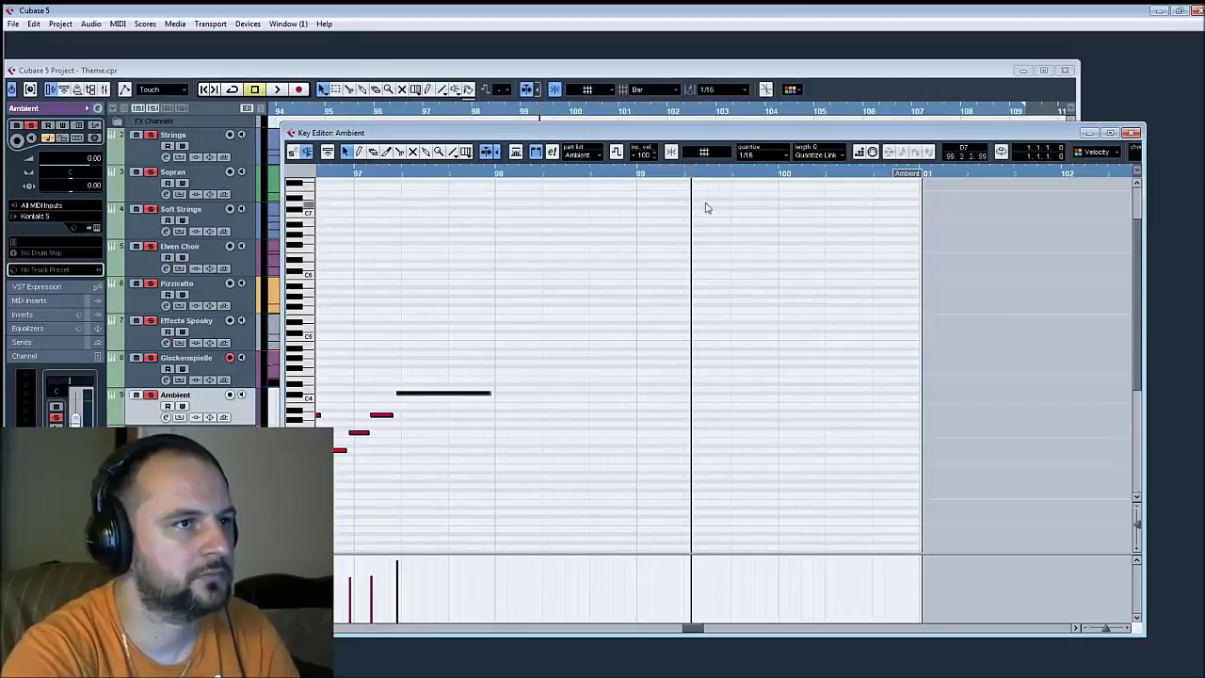
{"action": "key", "text": "space"}
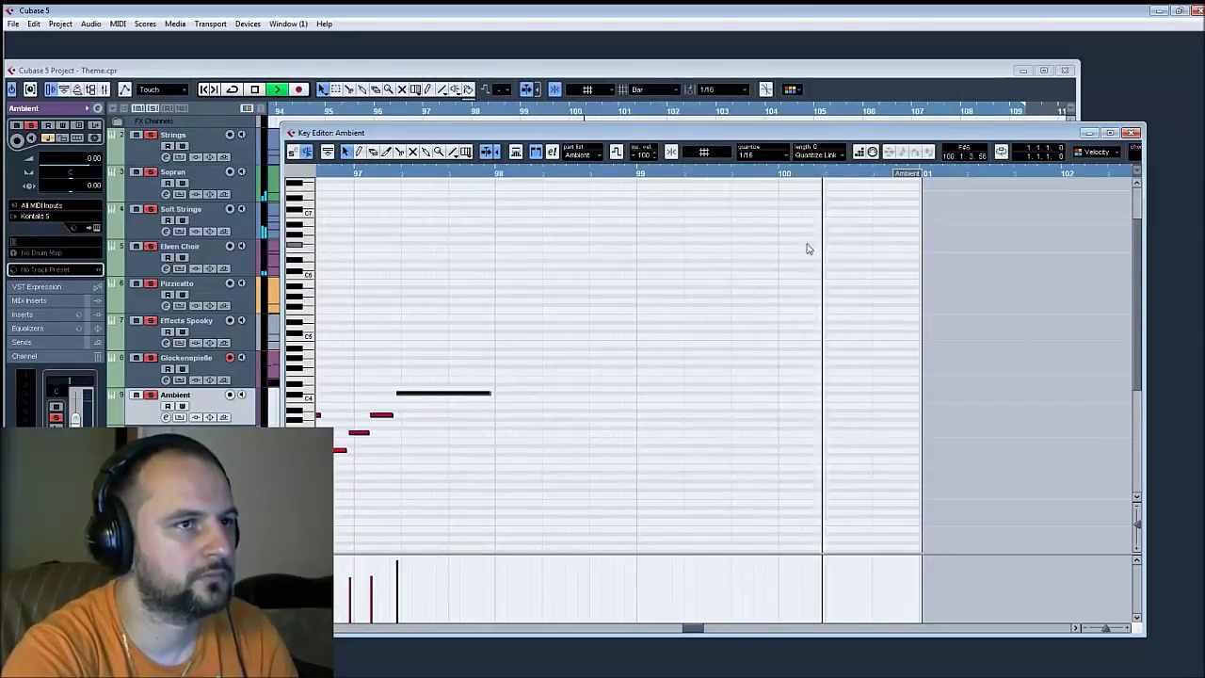
{"action": "left_click", "coordinate": [780, 175]}
{"action": "key", "text": "ctrl+v"}
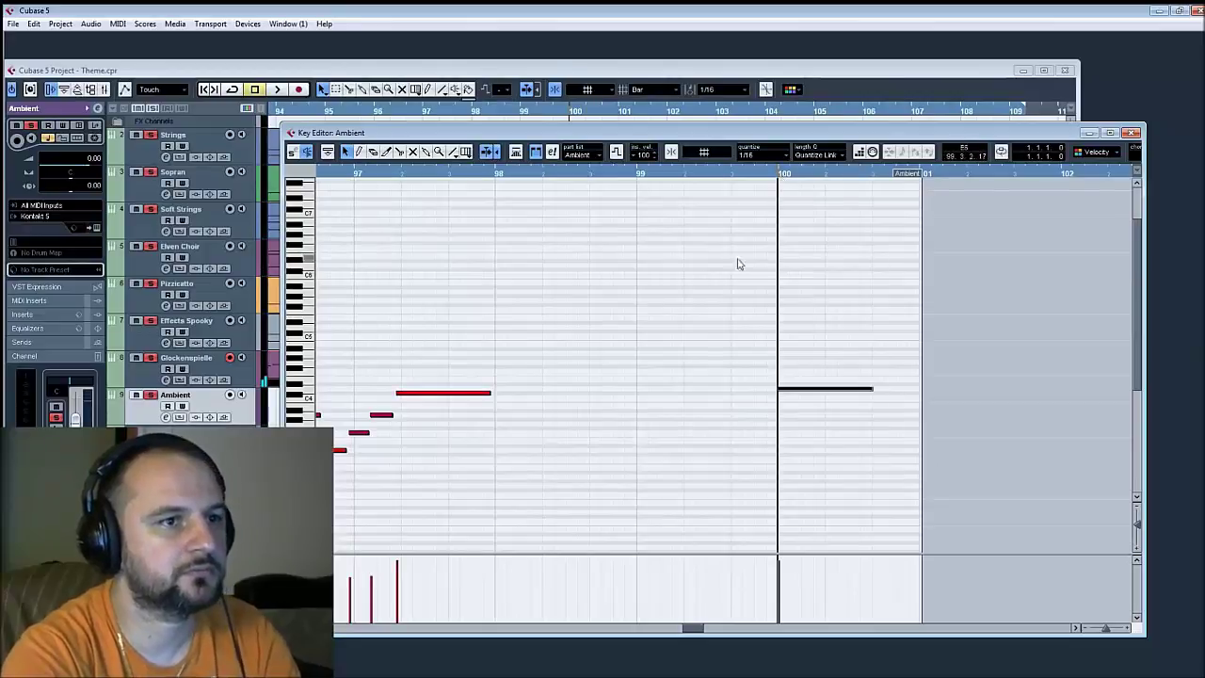
Play from about bar 96.4 through the copied long note at bar 100
{"action": "left_click_drag", "start_coordinate": [669, 295], "coordinate": [859, 280]}
{"action": "left_click", "coordinate": [331, 179]}
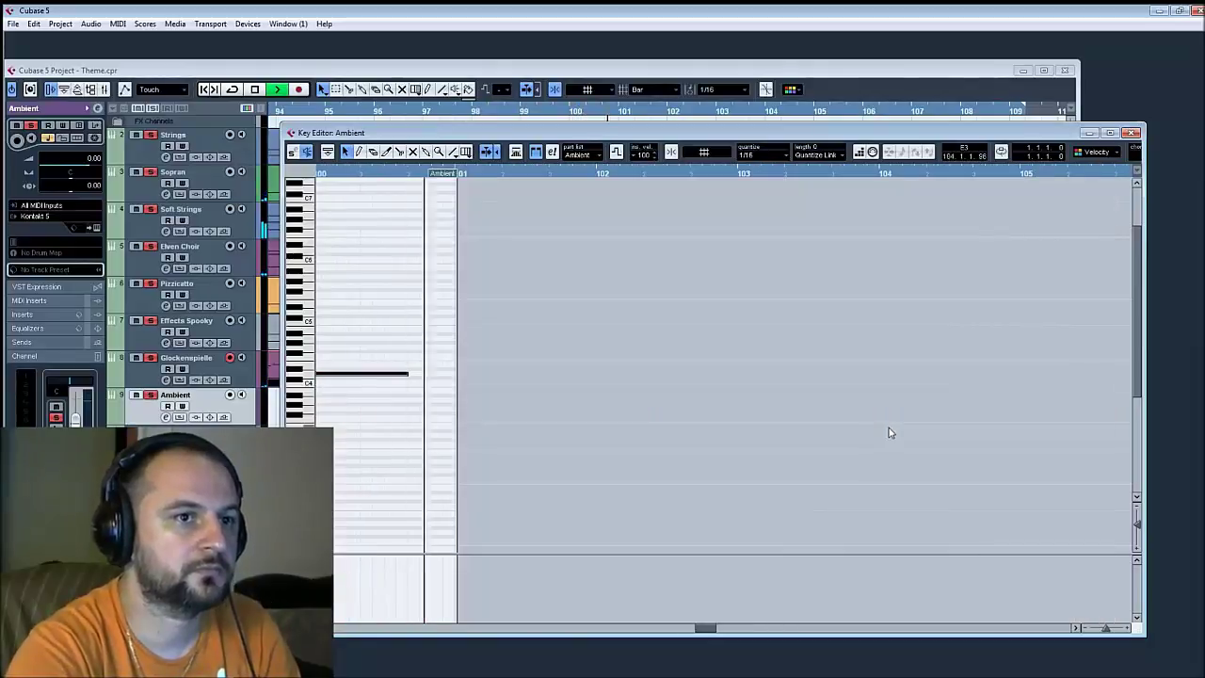
{"action": "left_click_drag", "start_coordinate": [458, 390], "coordinate": [859, 398]}
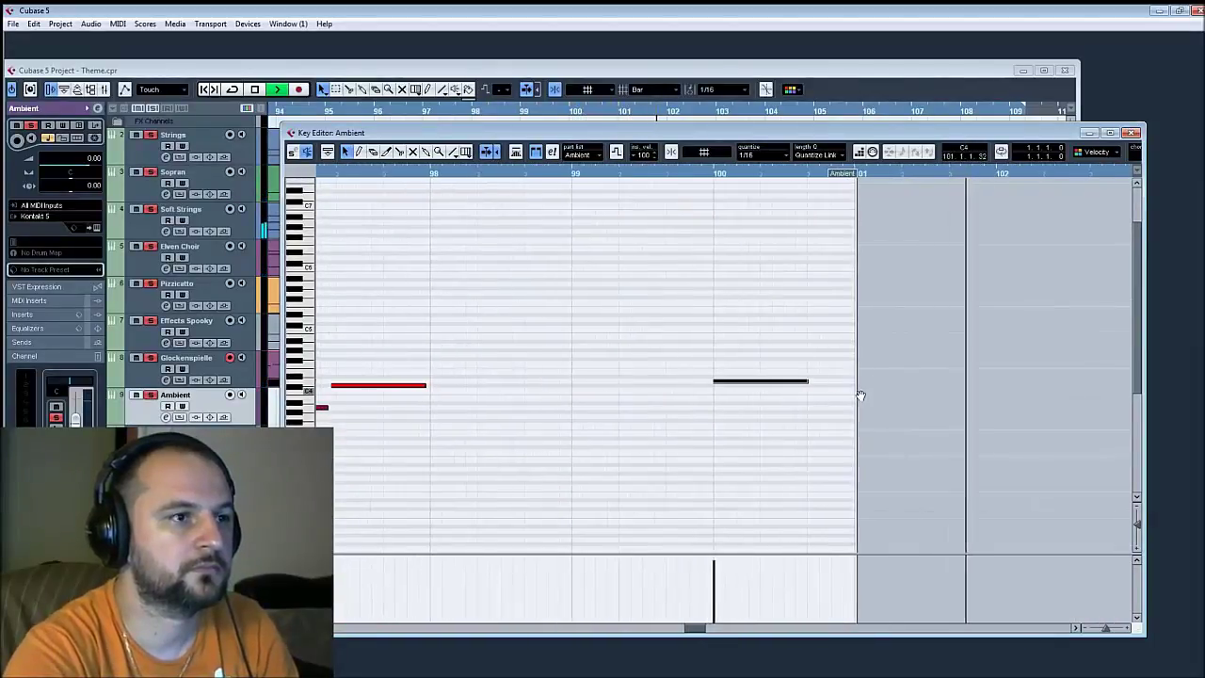
{"action": "key", "text": "space"}
Delete the copied long note at bar 100
{"action": "scroll", "coordinate": [678, 355], "scroll_direction": "left", "scroll_amount": 5}
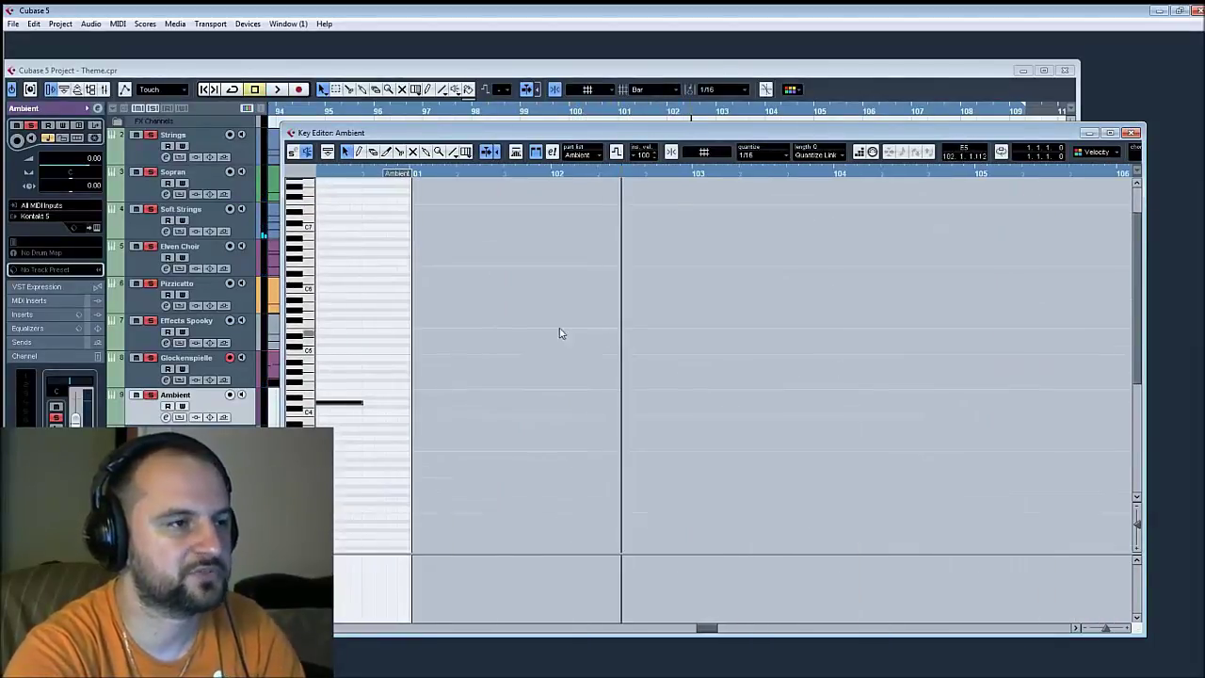
{"action": "scroll", "coordinate": [560, 333], "scroll_direction": "up", "scroll_amount": 2}
{"action": "key", "text": "Delete"}
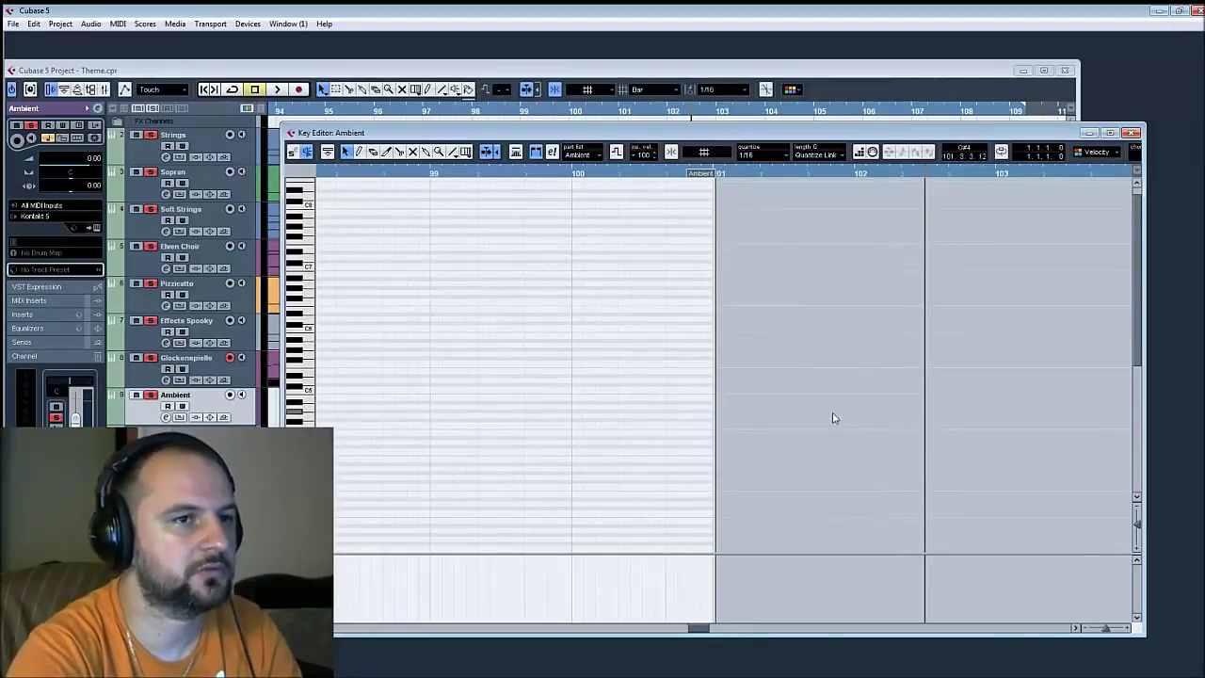
Close the Key Editor and bring the end of the arrangement around bars 96 to 110 into view
{"action": "left_click", "coordinate": [1130, 133]}
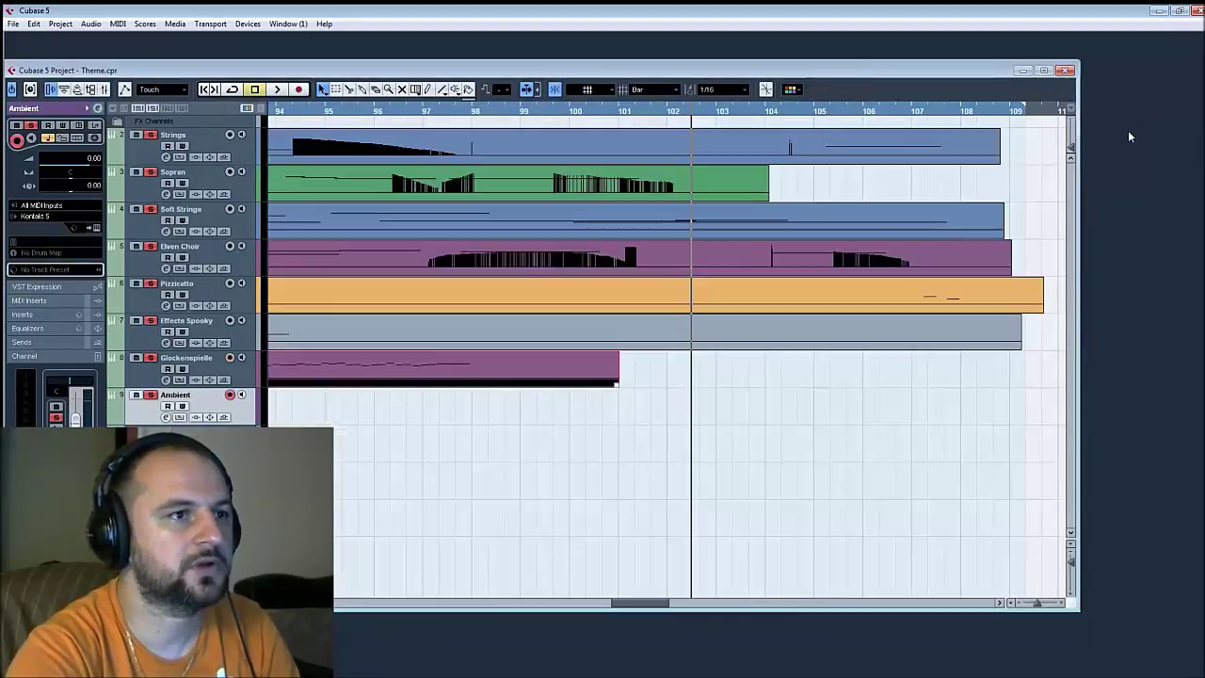
{"action": "scroll", "coordinate": [872, 289], "scroll_direction": "right", "scroll_amount": 4}
{"action": "scroll", "coordinate": [782, 311], "scroll_direction": "left", "scroll_amount": 1}
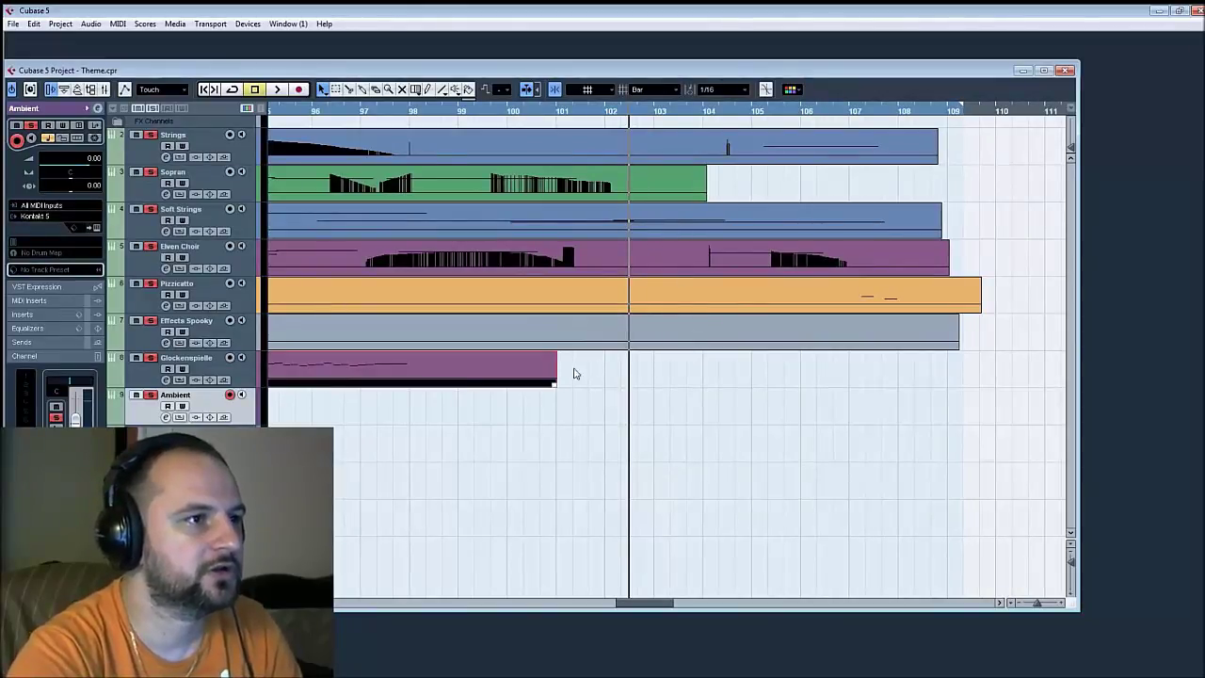
Extend the end of the Glockenspielle part to bar 108 and play its empty closing bars in the Key Editor
{"action": "left_click_drag", "start_coordinate": [555, 382], "coordinate": [903, 379]}
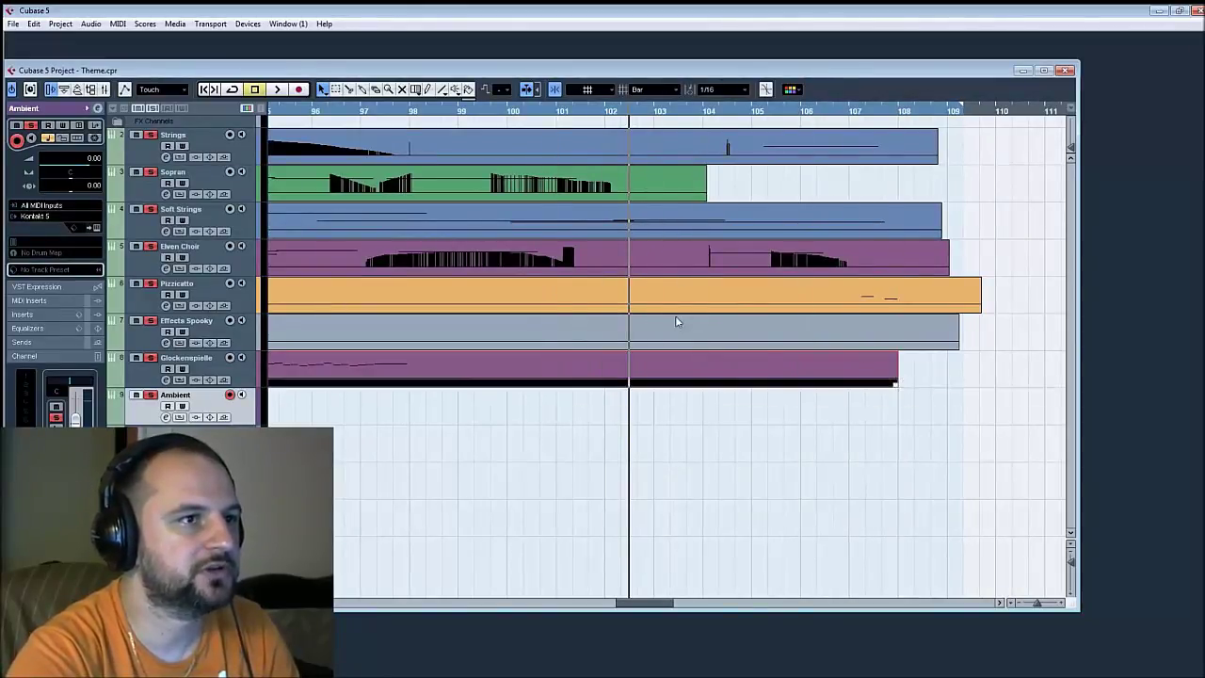
{"action": "double_click", "coordinate": [624, 378]}
{"action": "key", "text": "space"}
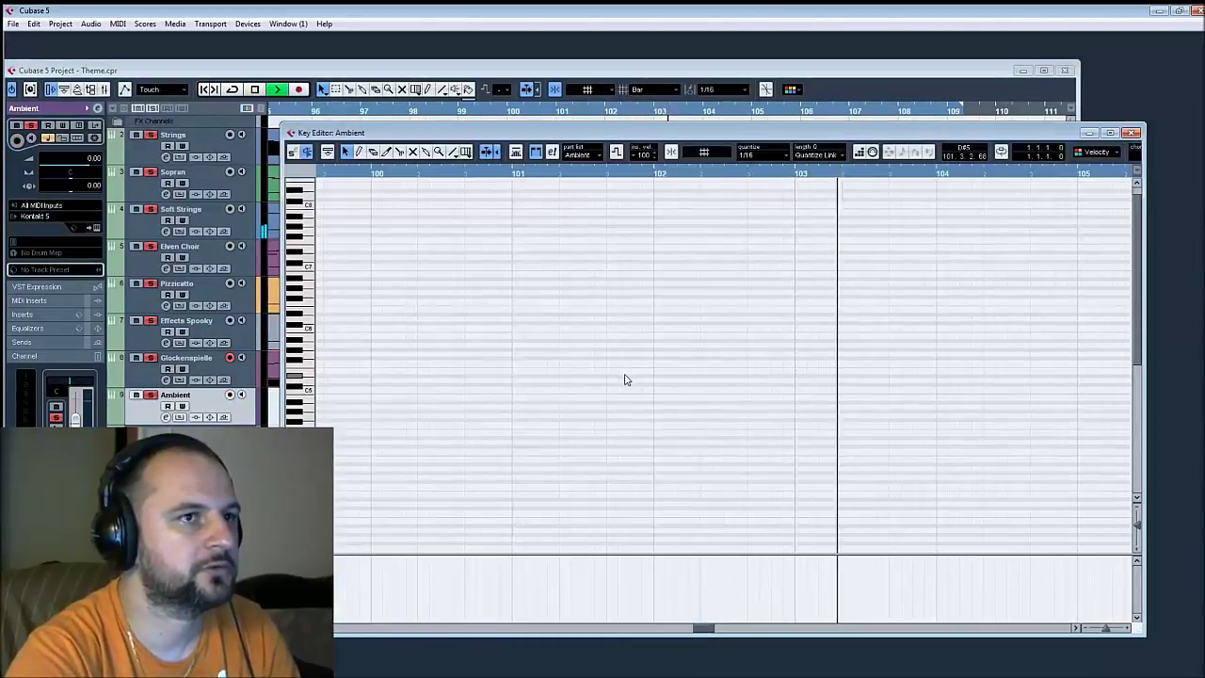
{"action": "scroll", "coordinate": [600, 405], "scroll_direction": "up", "scroll_amount": 1}
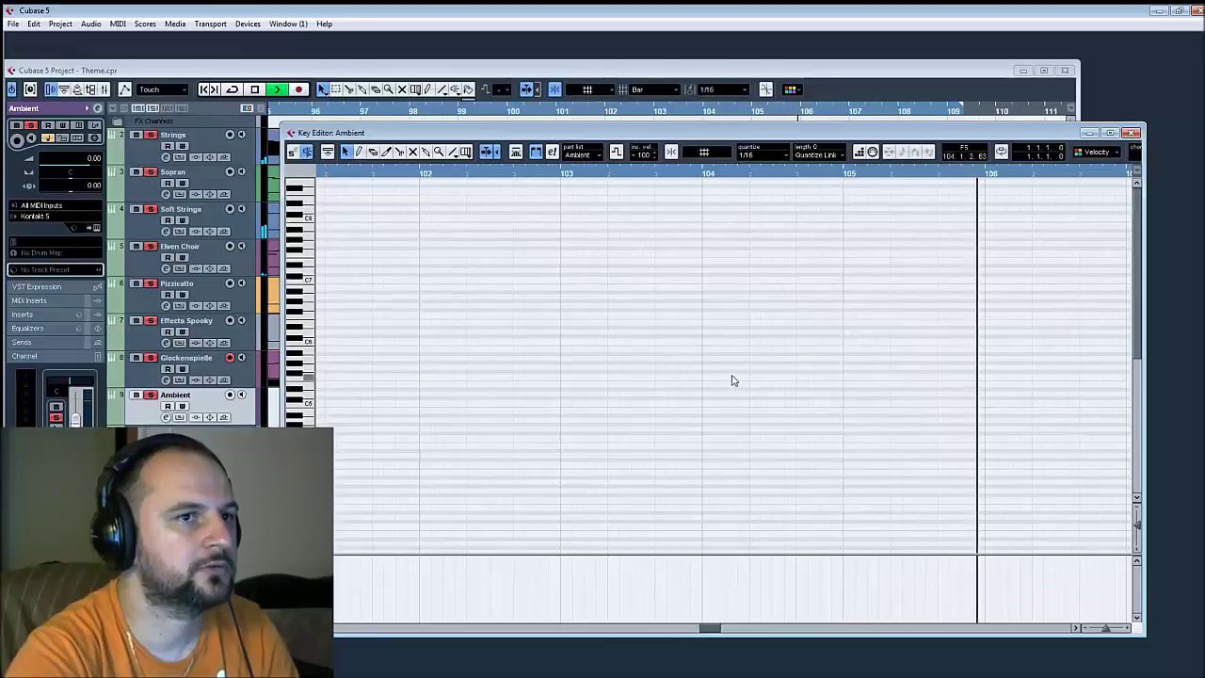
{"action": "key", "text": "space"}
Paste the long closing note at bar 106 and play from there to bar 108
{"action": "left_click", "coordinate": [988, 177]}
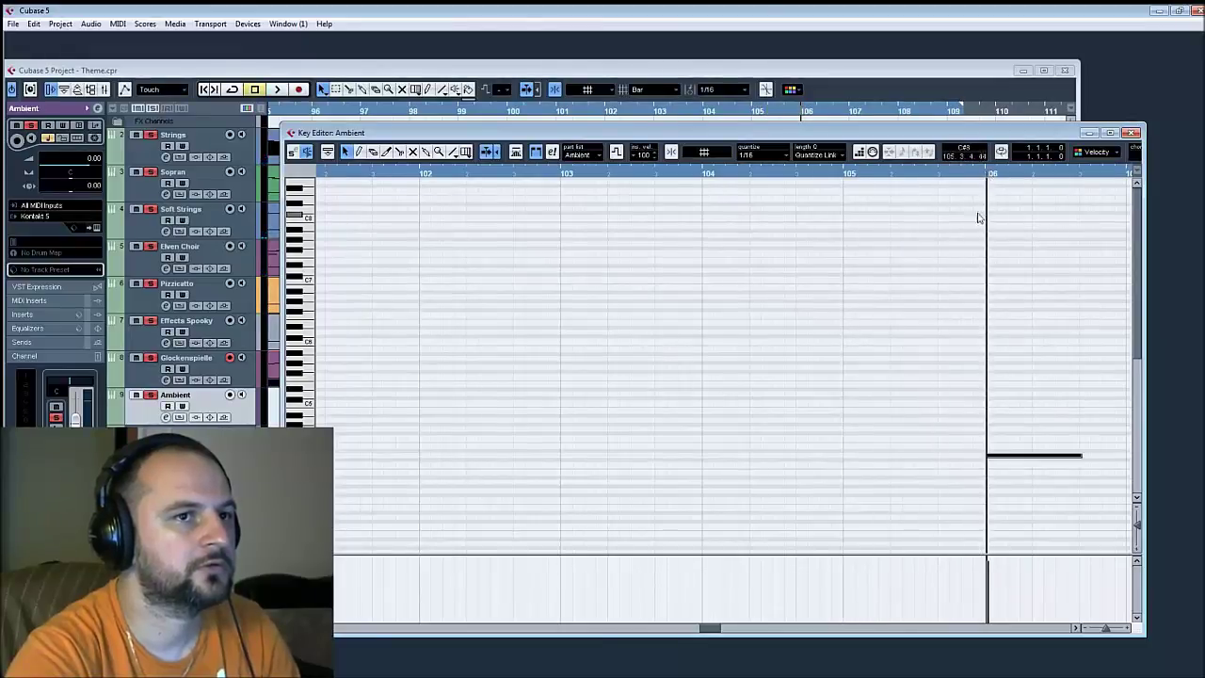
{"action": "key", "text": "space"}
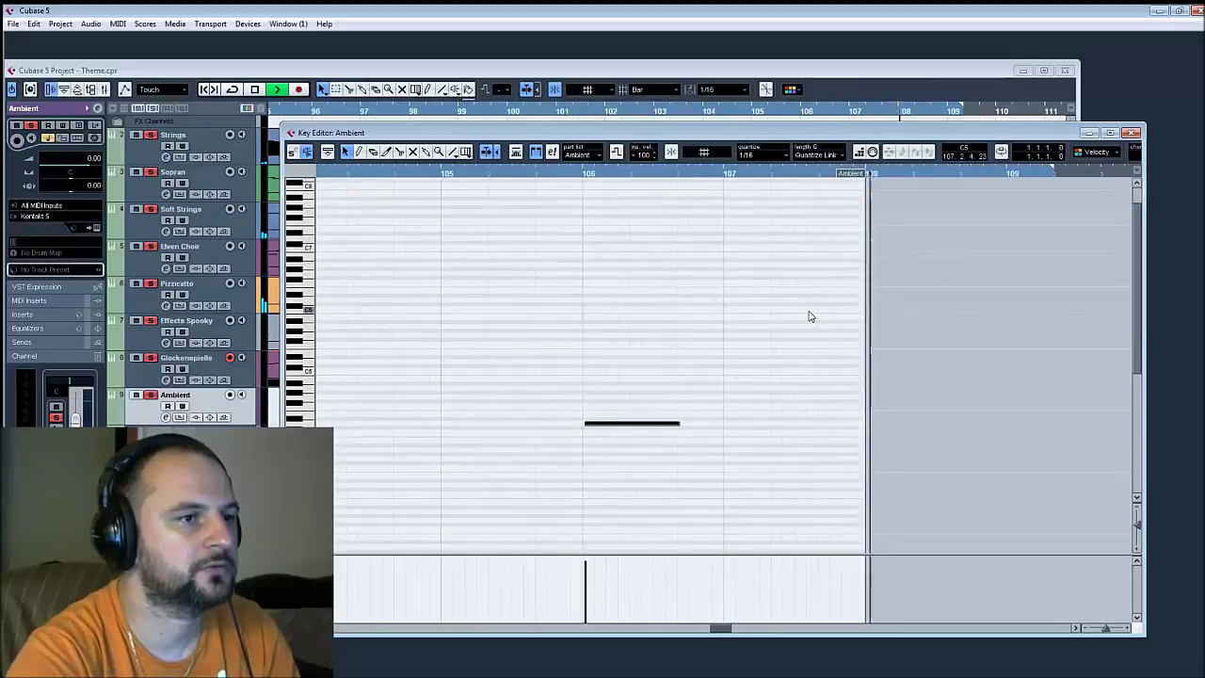
{"action": "key", "text": "space"}
Play the Glockenspielle phrase from just before bar 93 past its long closing note
{"action": "scroll", "coordinate": [750, 323], "scroll_direction": "left", "scroll_amount": 12}
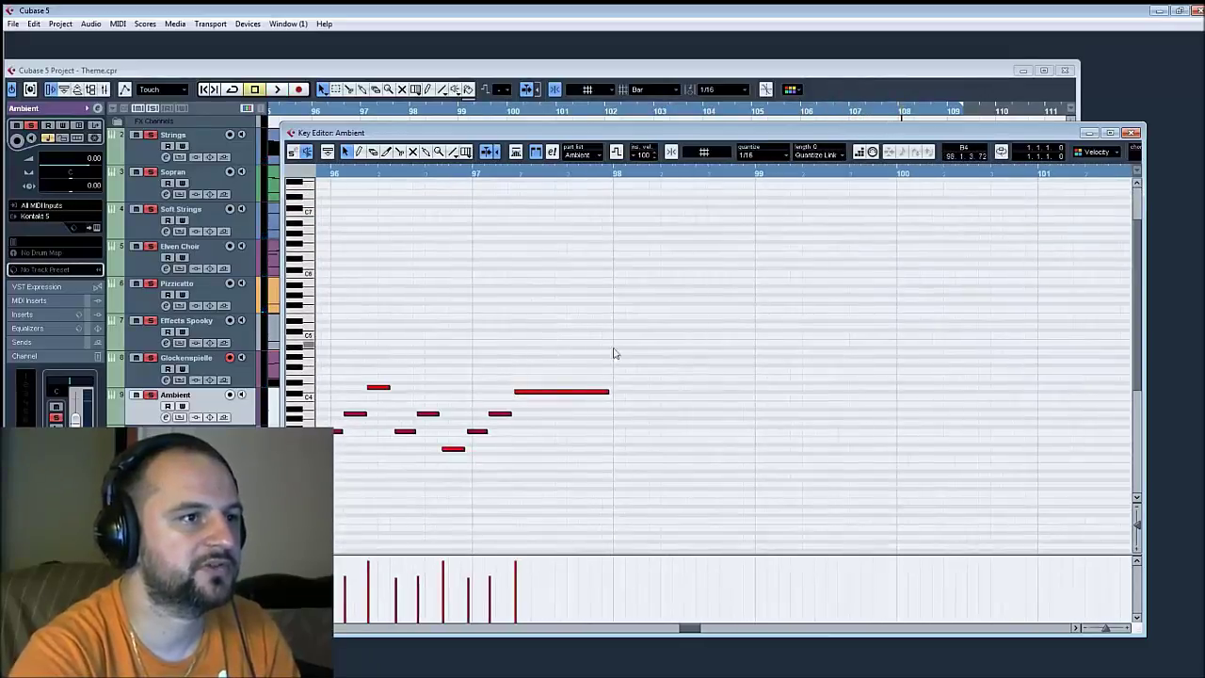
{"action": "scroll", "coordinate": [964, 332], "scroll_direction": "left", "scroll_amount": 1}
{"action": "scroll", "coordinate": [672, 295], "scroll_direction": "left", "scroll_amount": 3}
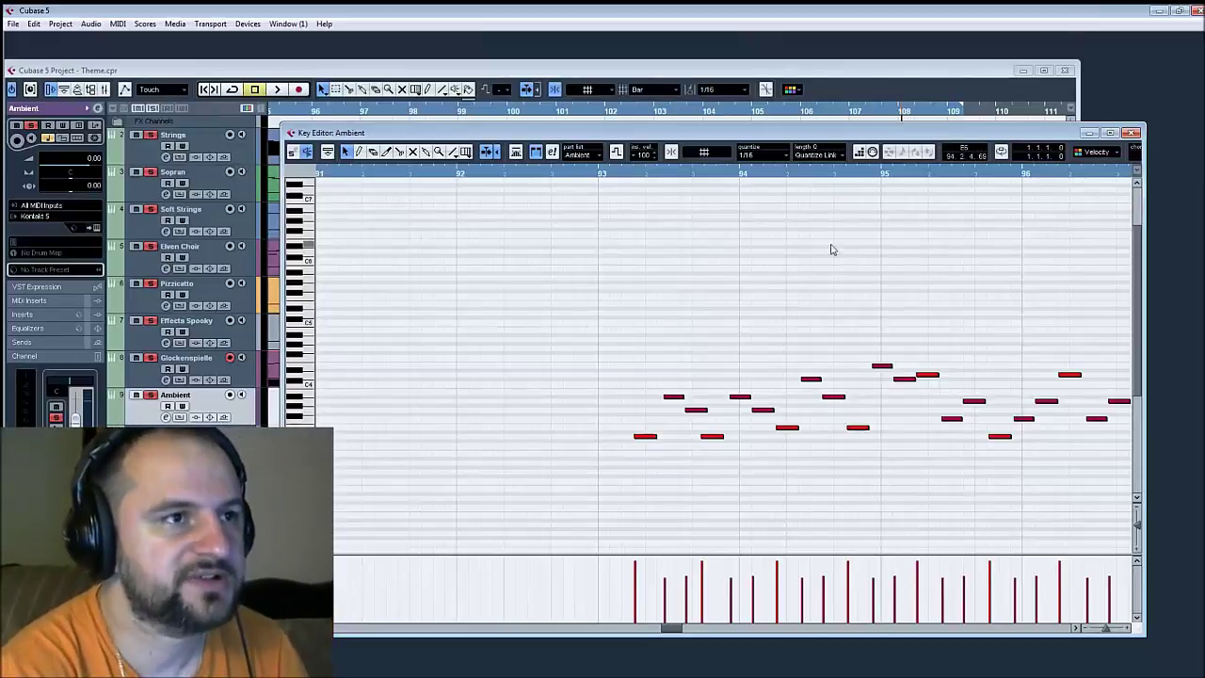
{"action": "scroll", "coordinate": [831, 249], "scroll_direction": "down", "scroll_amount": 2}
{"action": "scroll", "coordinate": [368, 241], "scroll_direction": "up", "scroll_amount": 2}
{"action": "scroll", "coordinate": [452, 245], "scroll_direction": "left", "scroll_amount": 1}
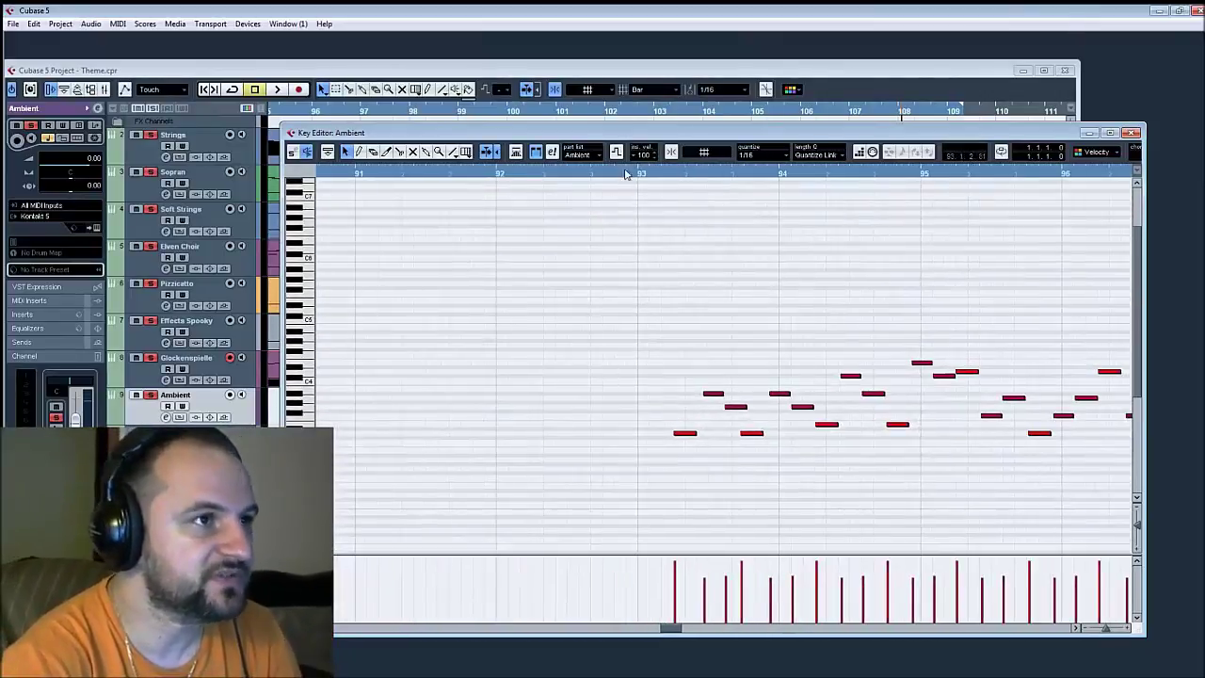
{"action": "left_click", "coordinate": [613, 171]}
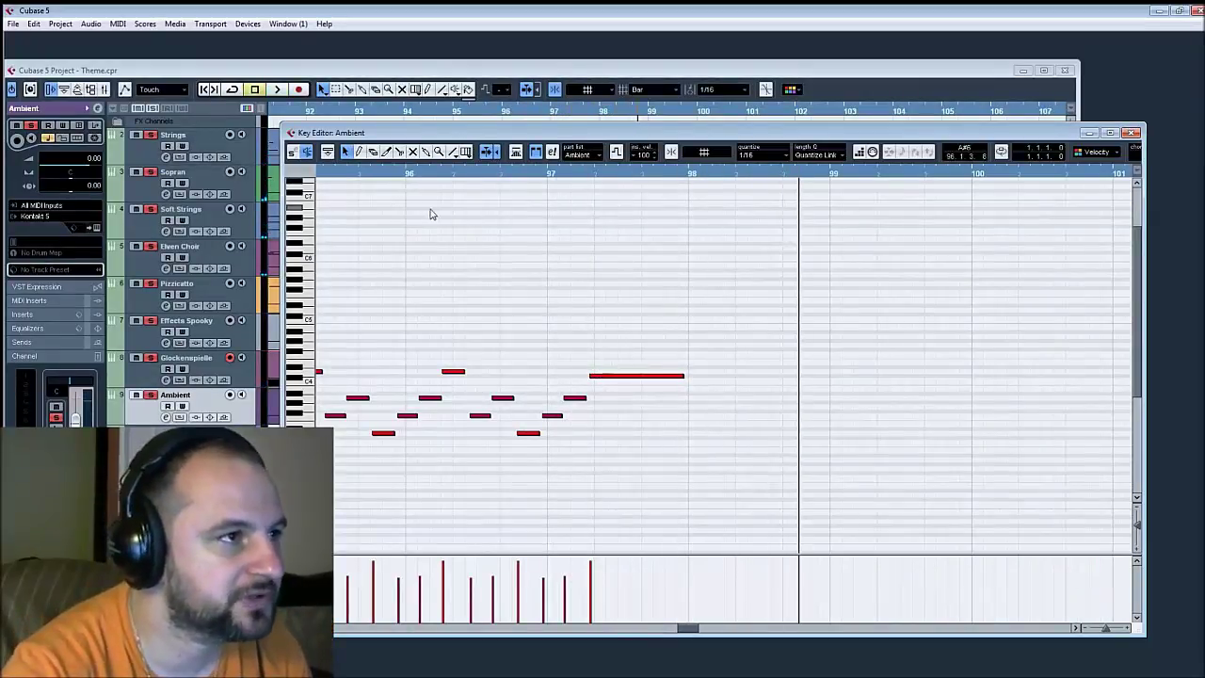
Enlarge the view of the Glockenspielle phrase and replay it from partway through bar 94 to the long closing note
{"action": "left_click_drag", "start_coordinate": [335, 177], "coordinate": [650, 183]}
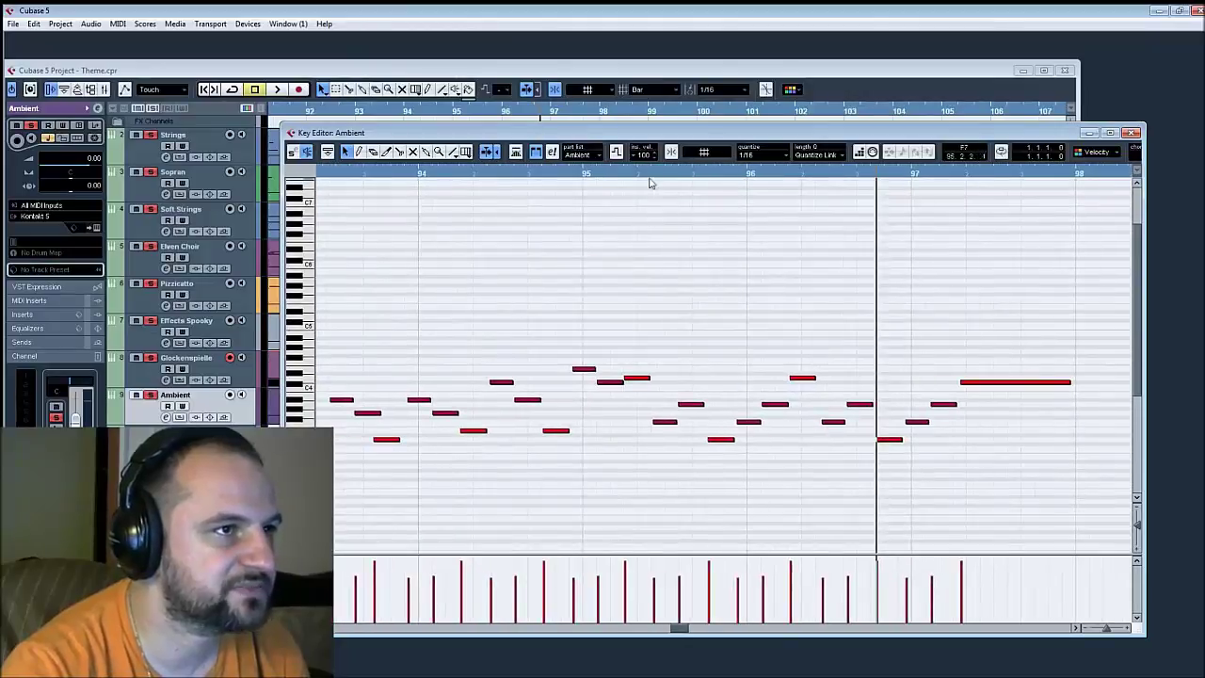
{"action": "left_click", "coordinate": [474, 177]}
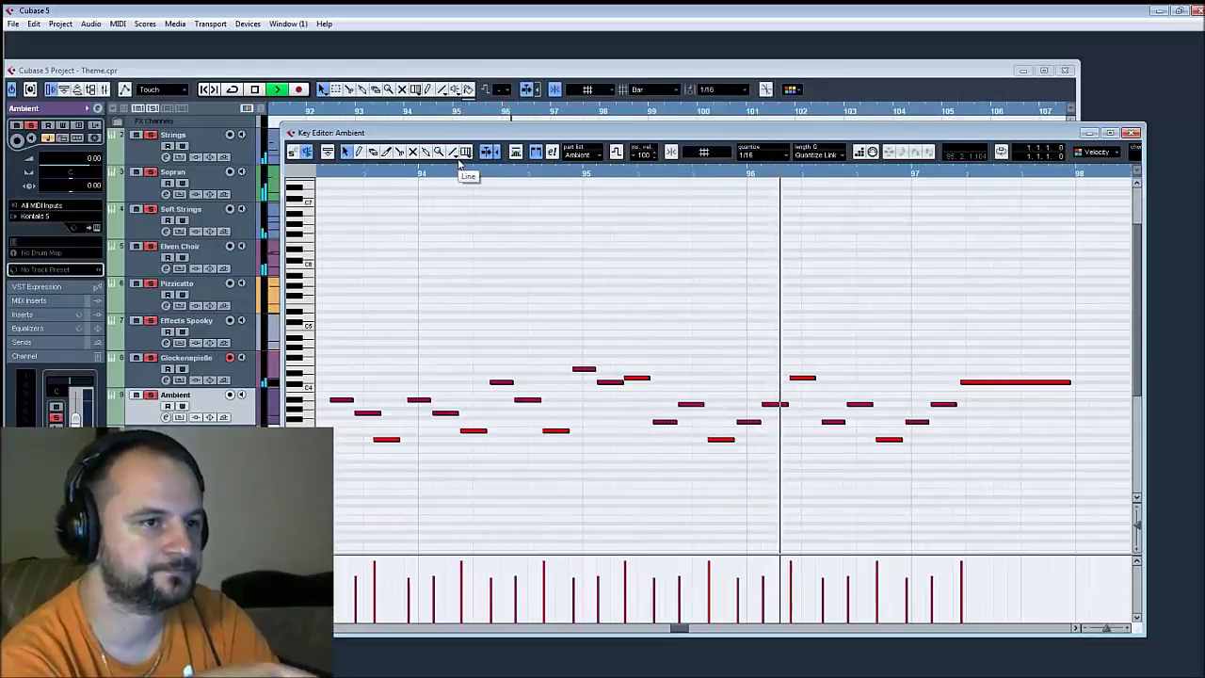
{"action": "key", "text": "space"}
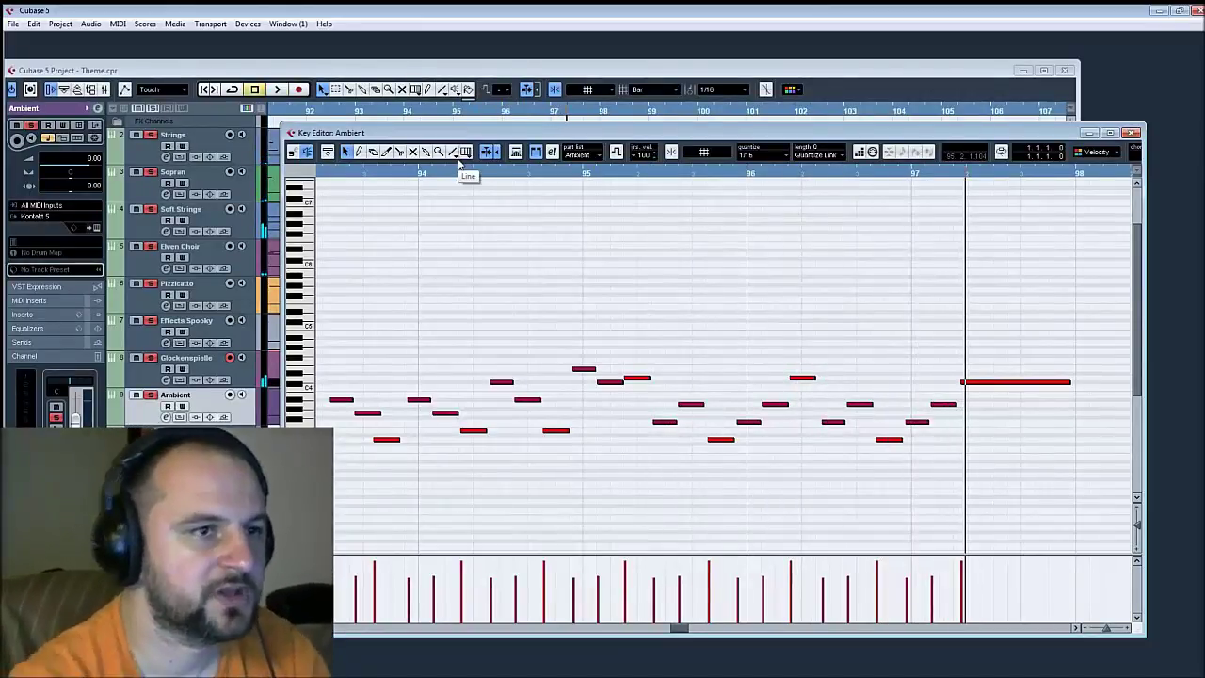
Shift the last six notes of the Glockenspielle phrase slightly earlier and play from the middle of bar 95 to bar 99
{"action": "left_click_drag", "start_coordinate": [1006, 499], "coordinate": [839, 367]}
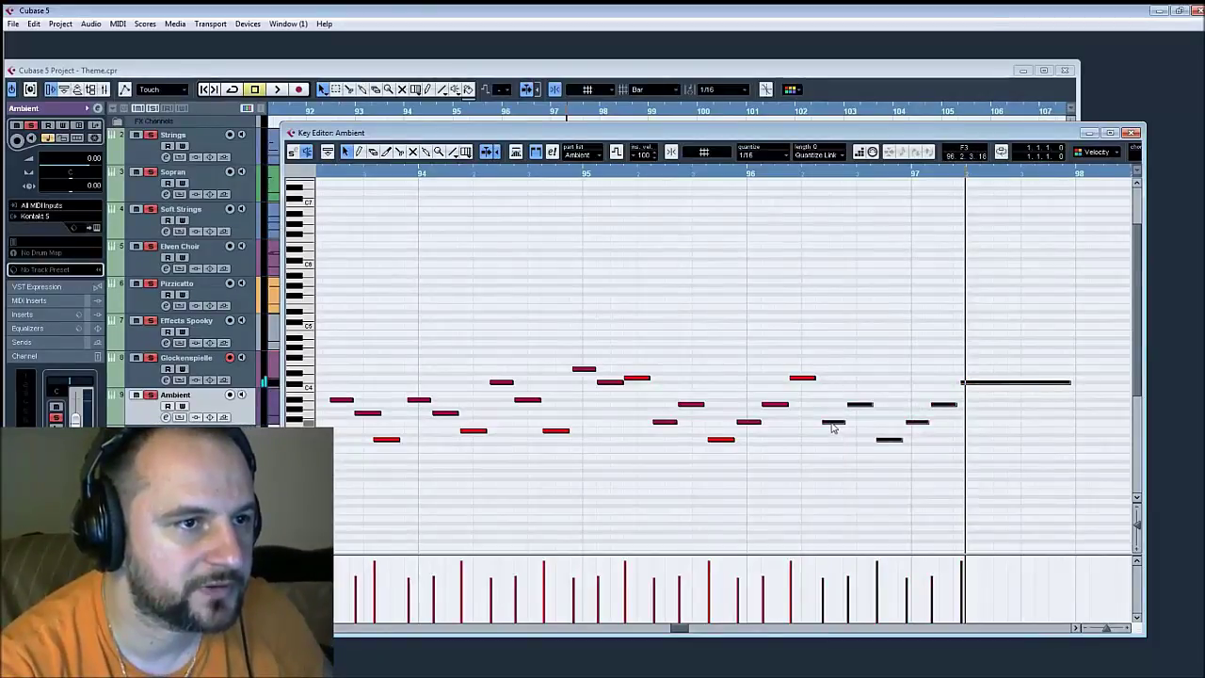
{"action": "left_click_drag", "start_coordinate": [829, 425], "coordinate": [831, 435]}
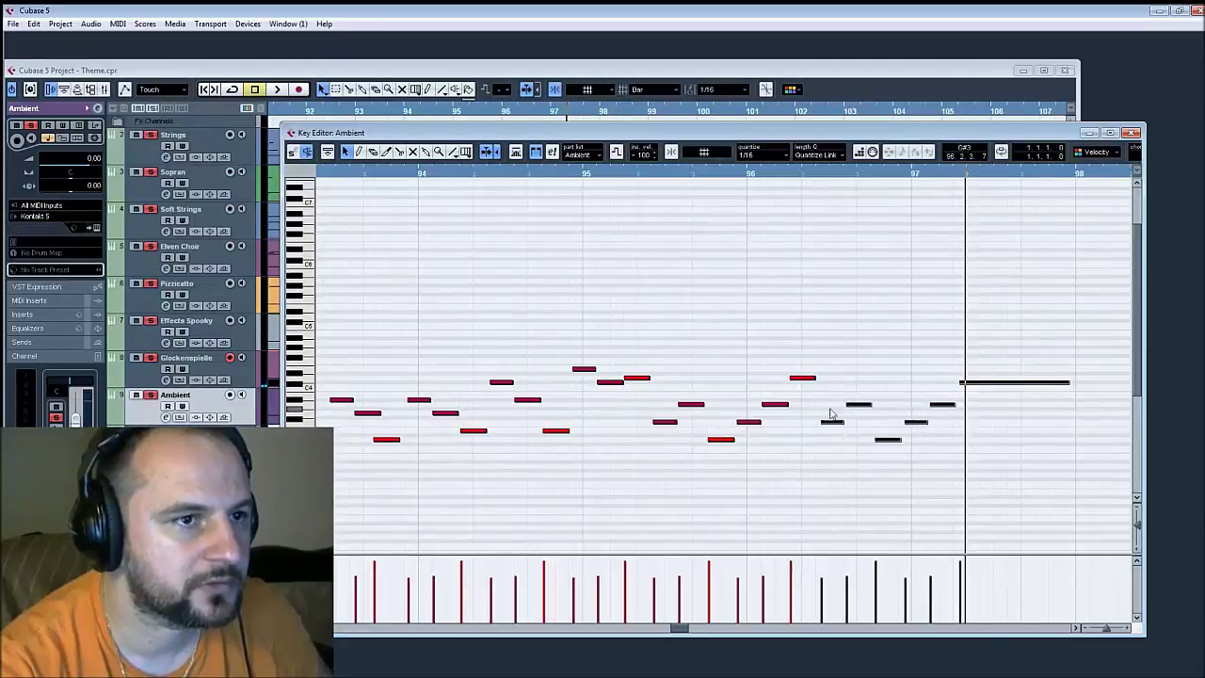
{"action": "left_click", "coordinate": [663, 178]}
{"action": "key", "text": "space"}
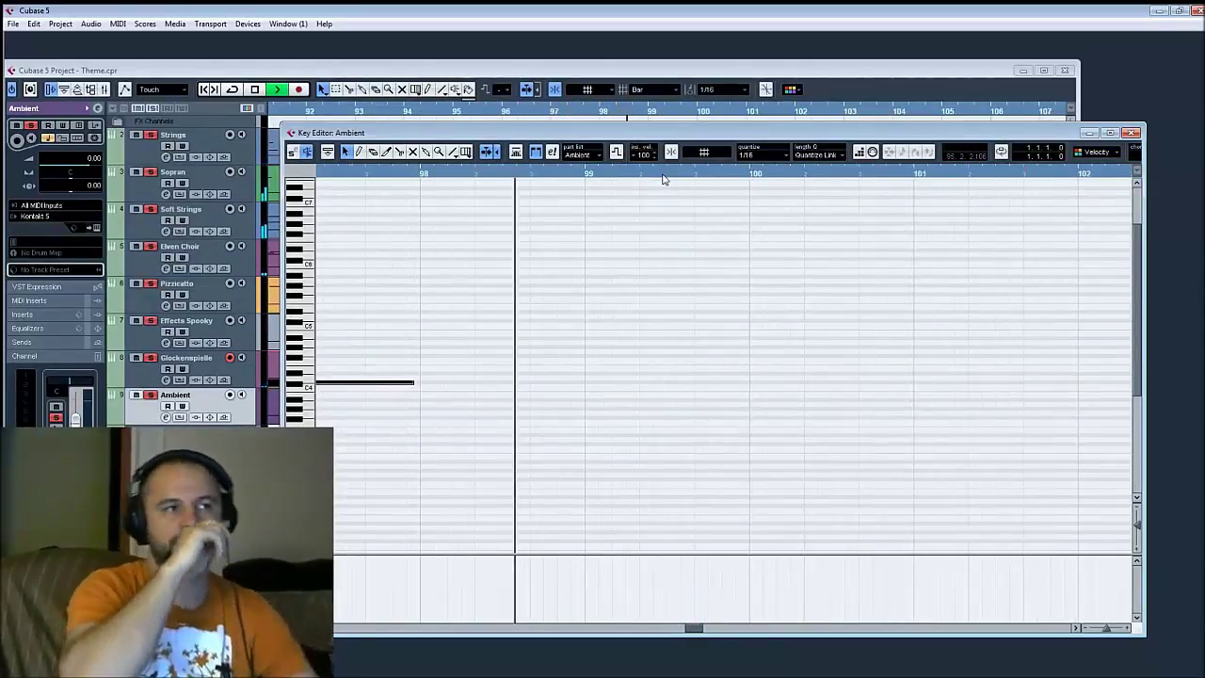
{"action": "key", "text": "space"}
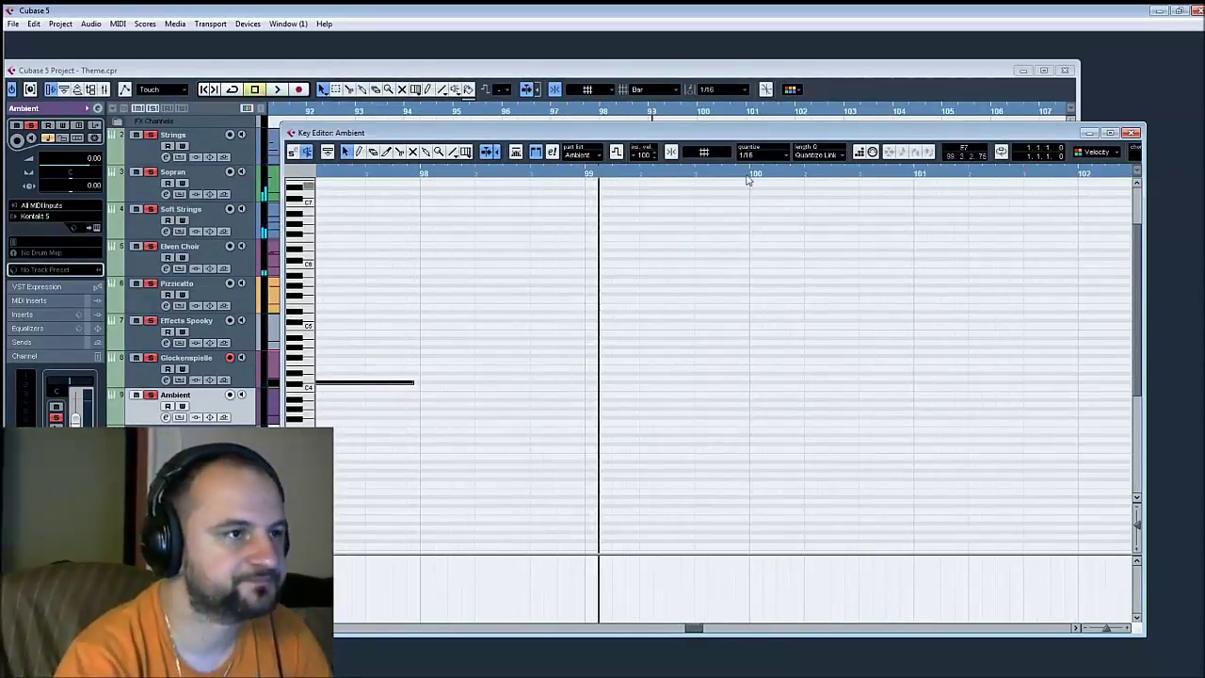
Close the Key Editor and bring the opening bars of the arrangement into view
{"action": "left_click", "coordinate": [1131, 133]}
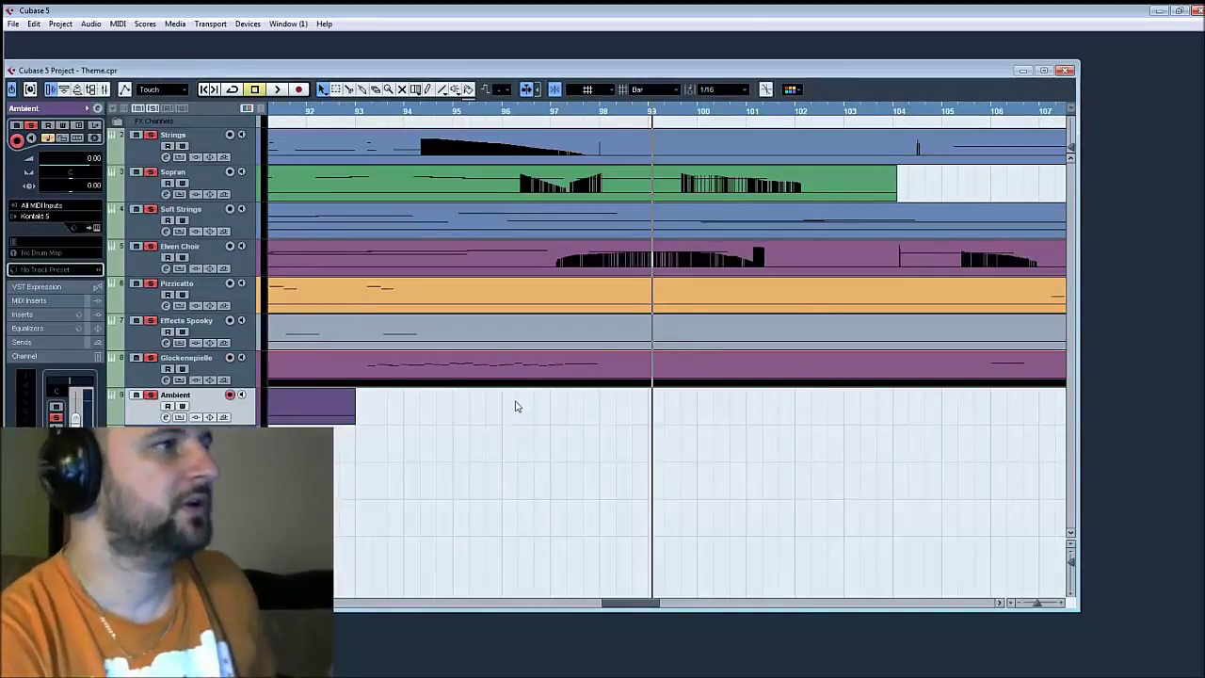
{"action": "scroll", "coordinate": [515, 406], "scroll_direction": "left", "scroll_amount": 6}
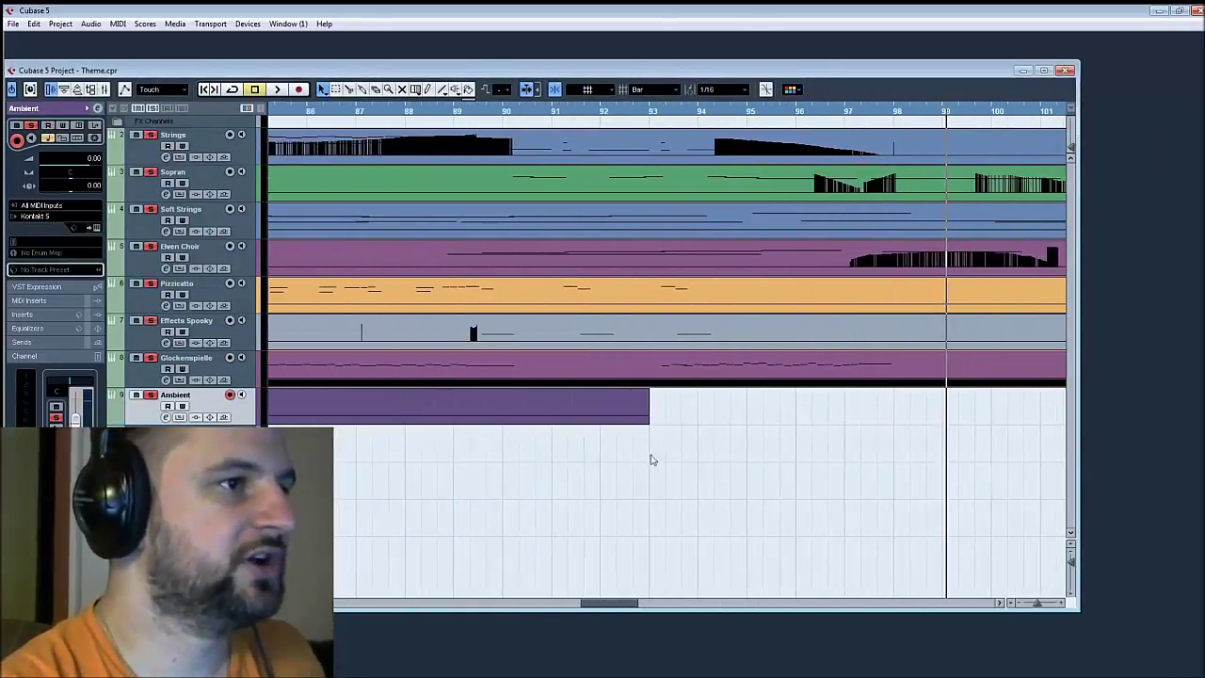
{"action": "left_click_drag", "start_coordinate": [546, 479], "coordinate": [515, 500]}
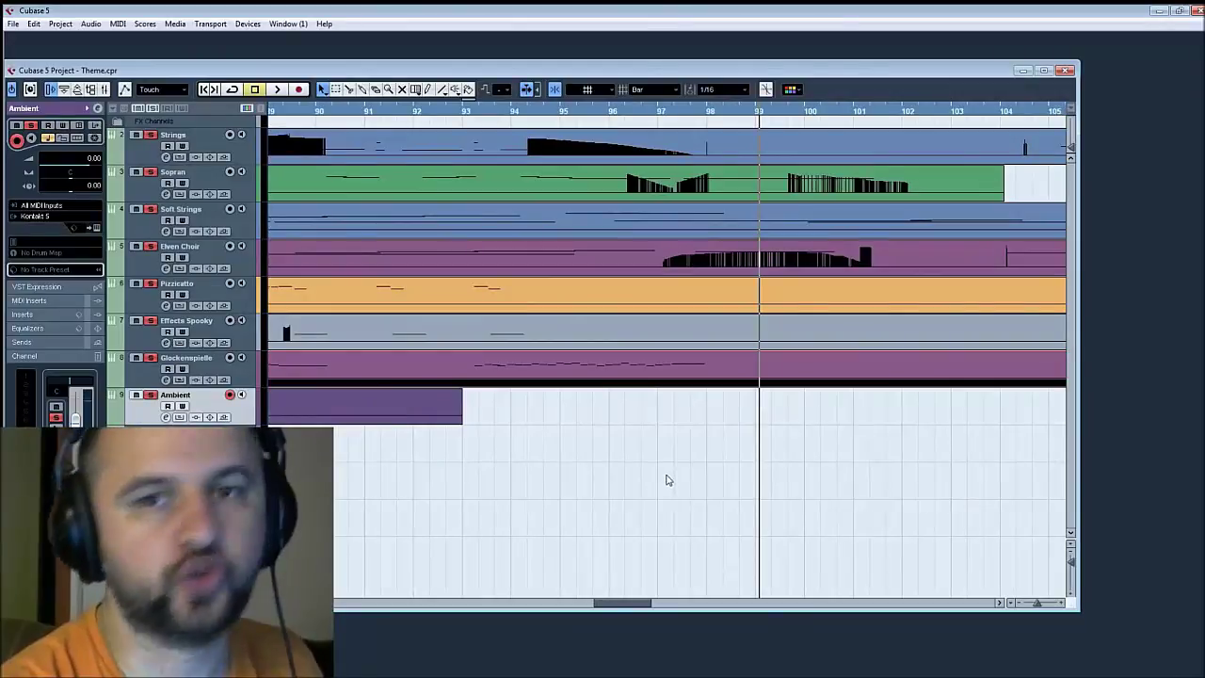
{"action": "mouse_move", "coordinate": [885, 433]}
{"action": "left_mouse_down"}
{"action": "mouse_move", "coordinate": [599, 455]}
{"action": "mouse_move", "coordinate": [861, 462]}
{"action": "left_mouse_up"}
{"action": "left_click_drag", "start_coordinate": [446, 503], "coordinate": [694, 514]}
{"action": "mouse_move", "coordinate": [414, 515]}
{"action": "left_mouse_down"}
{"action": "mouse_move", "coordinate": [635, 515]}
{"action": "mouse_move", "coordinate": [573, 519]}
{"action": "left_mouse_up"}
{"action": "left_click_drag", "start_coordinate": [449, 483], "coordinate": [543, 484]}
{"action": "mouse_move", "coordinate": [349, 441]}
{"action": "left_mouse_down"}
{"action": "mouse_move", "coordinate": [875, 446]}
{"action": "mouse_move", "coordinate": [1022, 461]}
{"action": "left_mouse_up"}
{"action": "left_click_drag", "start_coordinate": [584, 575], "coordinate": [658, 578]}
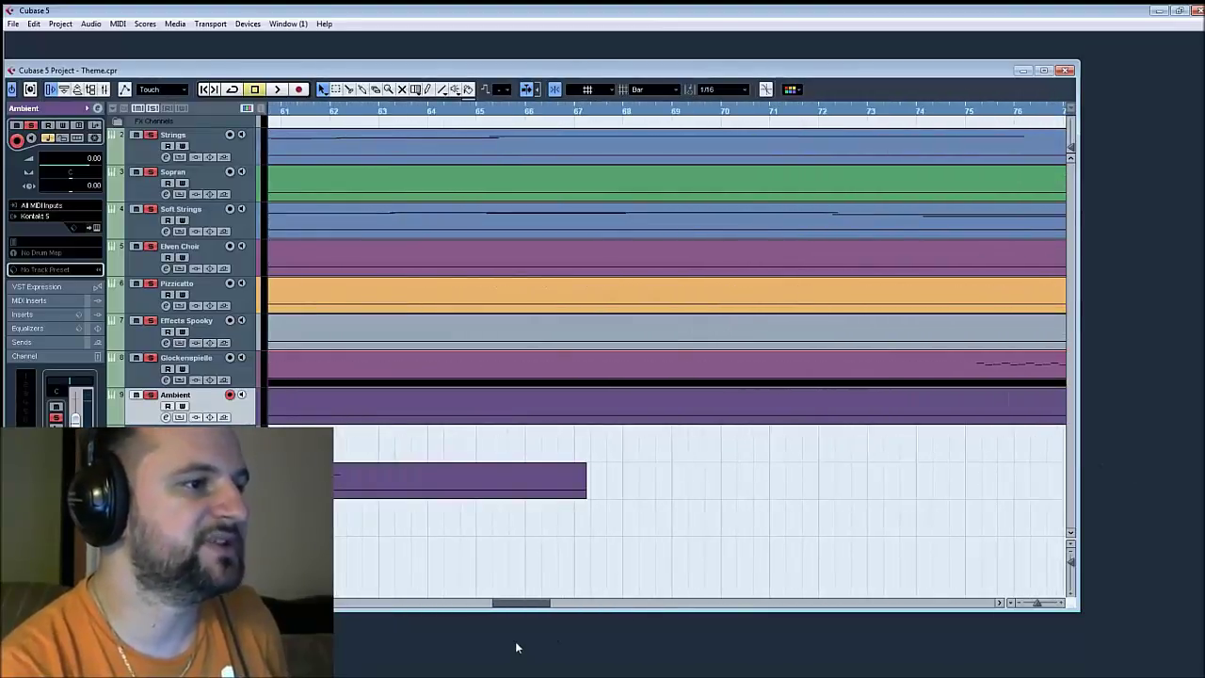
{"action": "left_click_drag", "start_coordinate": [533, 606], "coordinate": [320, 606]}
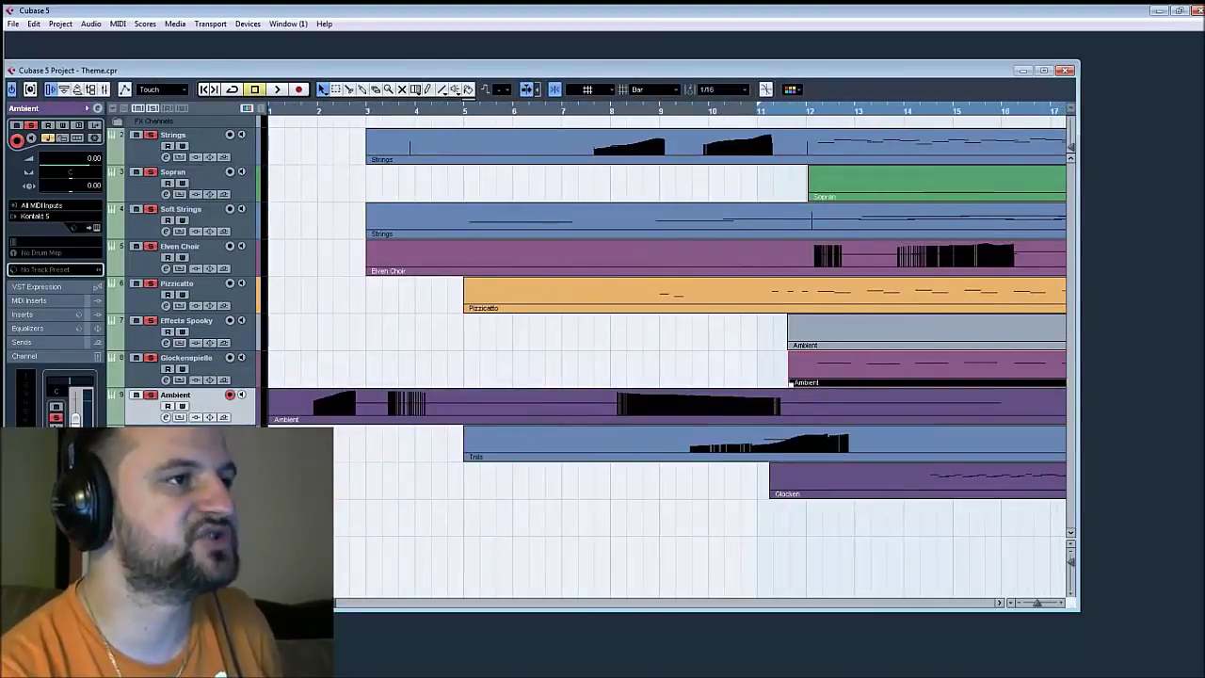
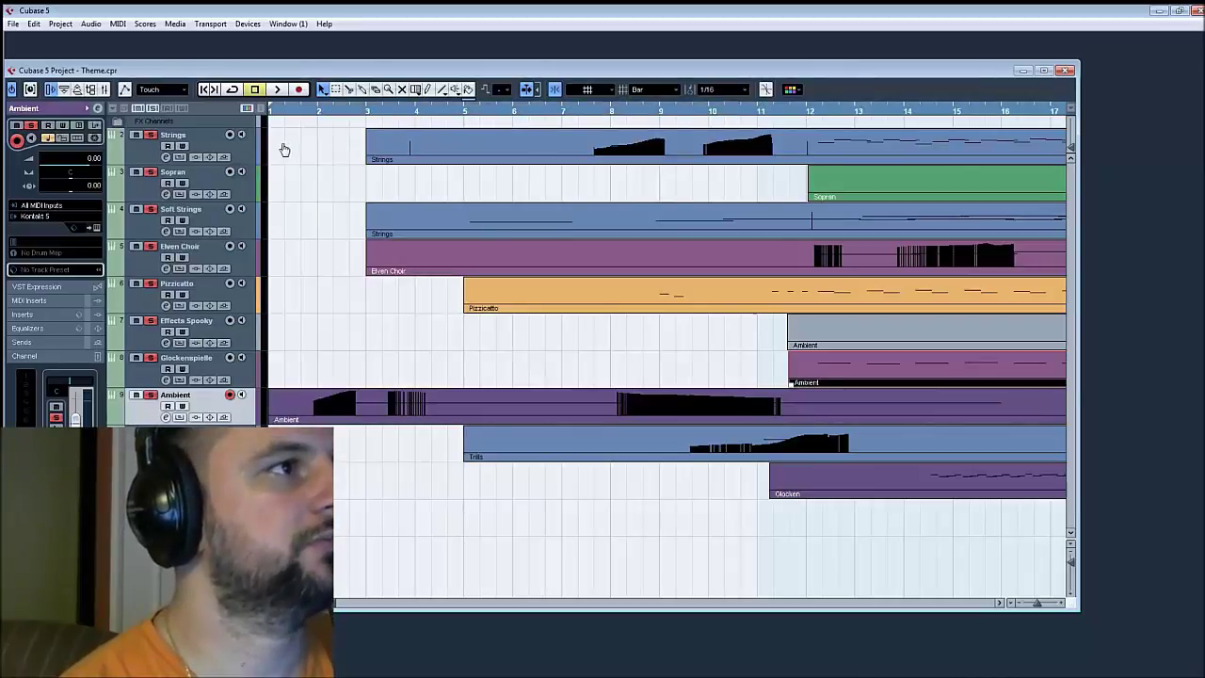
Examine the Trills part's note around bars 11 to 12 in the Key Editor, and close the editor
{"action": "double_click", "coordinate": [721, 451]}
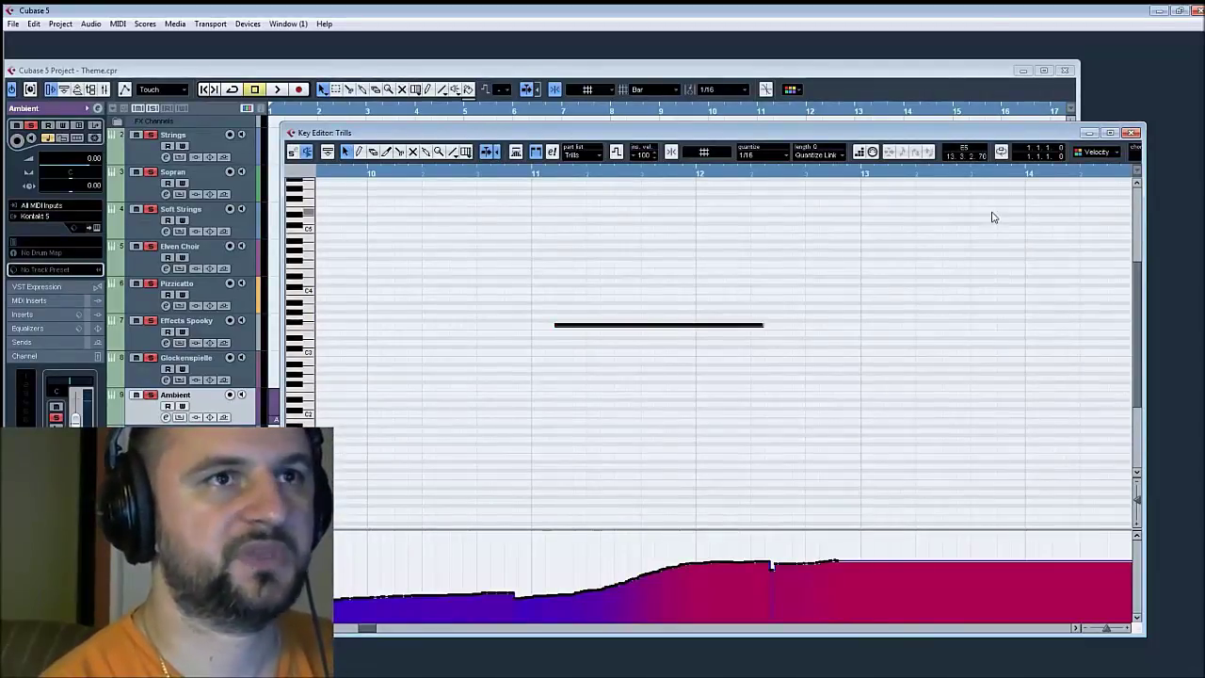
{"action": "left_click", "coordinate": [1131, 132]}
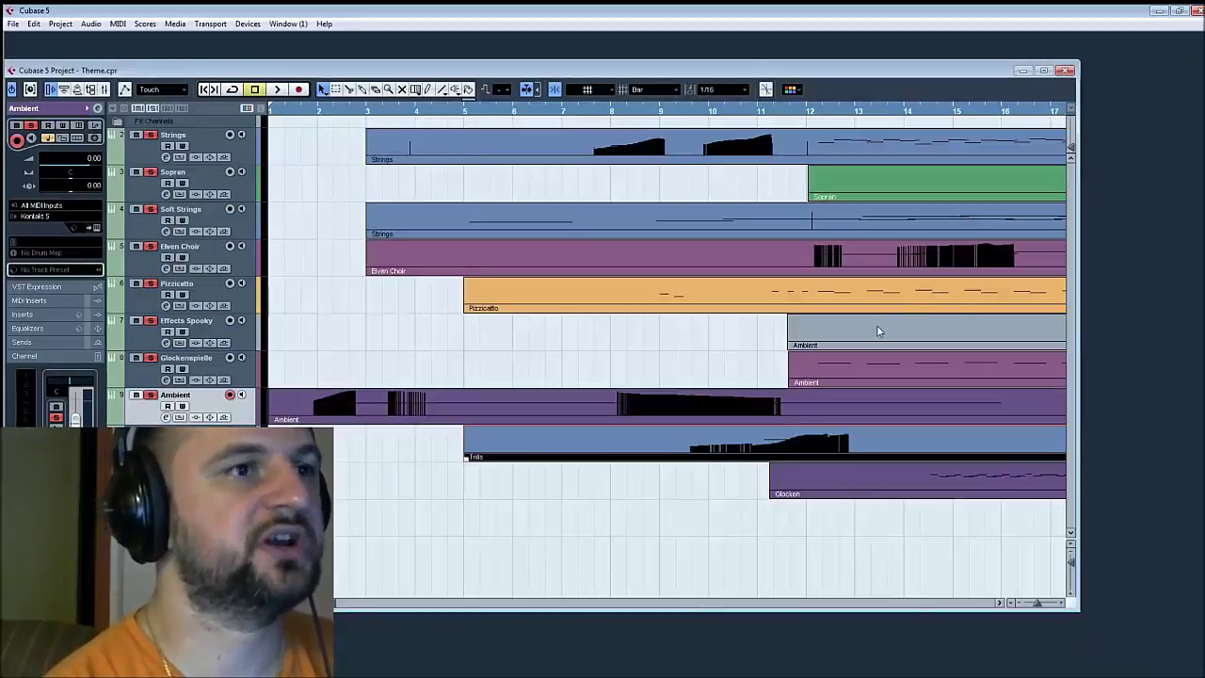
Open the Pizzicatto part in the Key Editor and play its two closing notes in bar 107
{"action": "left_click_drag", "start_coordinate": [877, 325], "coordinate": [812, 341]}
{"action": "scroll", "coordinate": [812, 341], "scroll_direction": "right", "scroll_amount": 15}
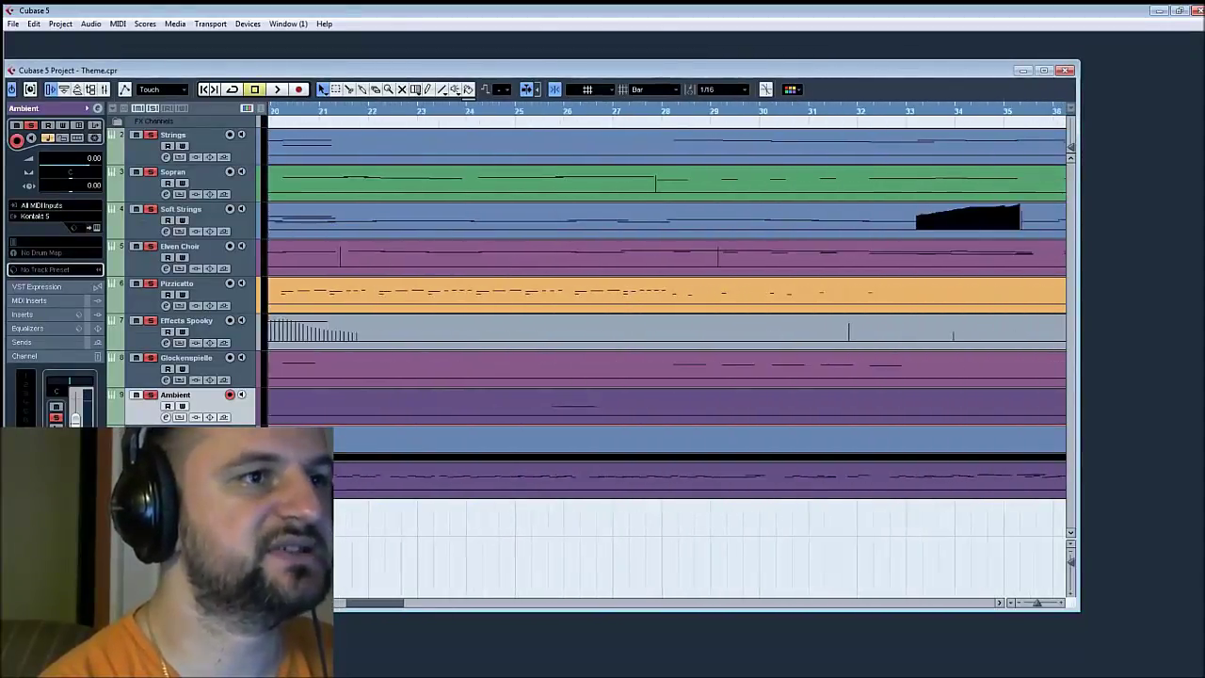
{"action": "scroll", "coordinate": [433, 474], "scroll_direction": "right", "scroll_amount": 16}
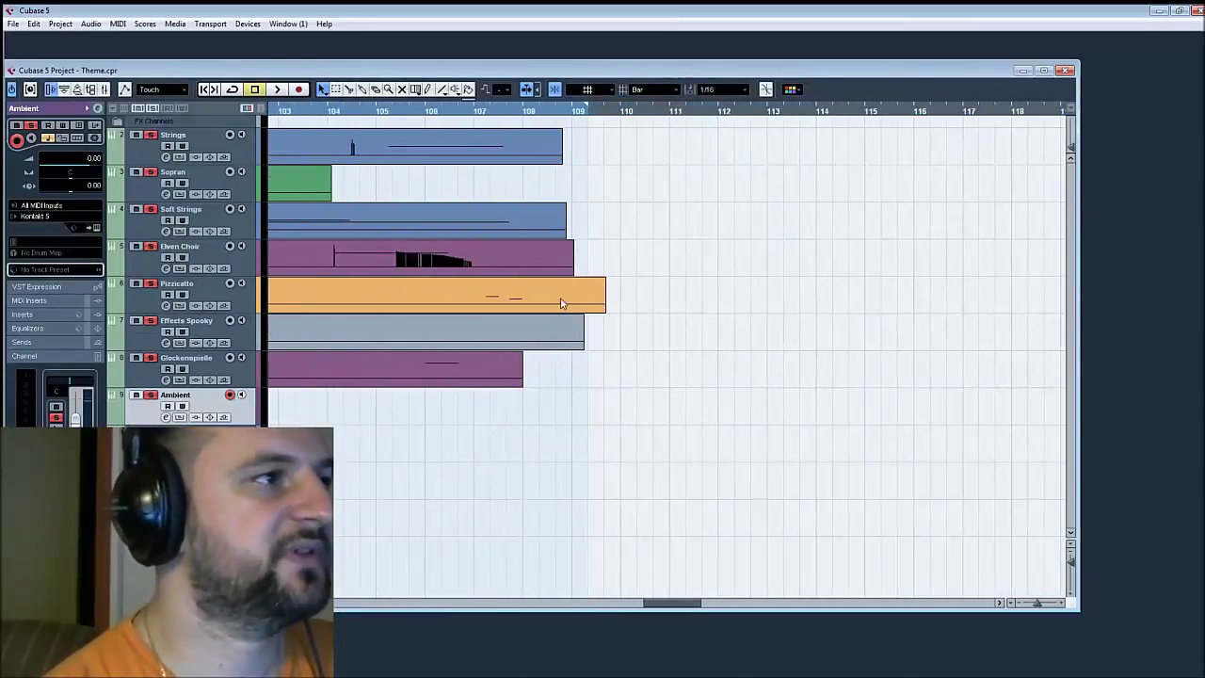
{"action": "double_click", "coordinate": [563, 302]}
{"action": "scroll", "coordinate": [631, 452], "scroll_direction": "right", "scroll_amount": 3}
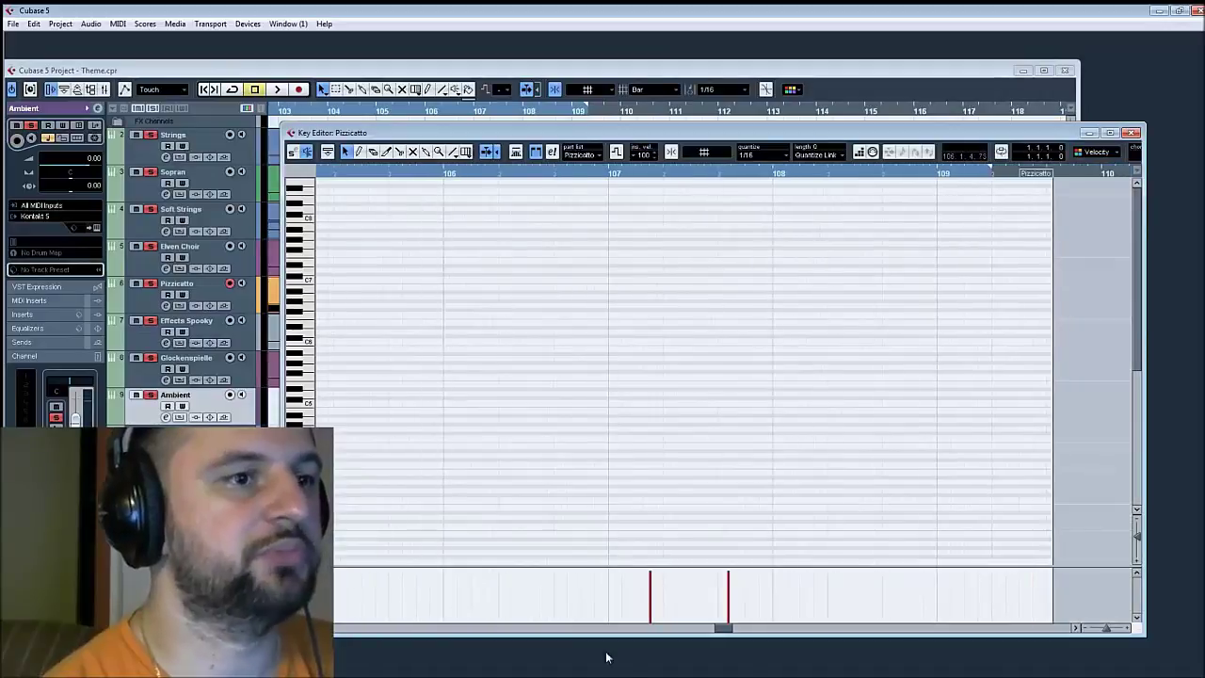
{"action": "scroll", "coordinate": [751, 495], "scroll_direction": "right", "scroll_amount": 1}
{"action": "scroll", "coordinate": [715, 377], "scroll_direction": "down", "scroll_amount": 8}
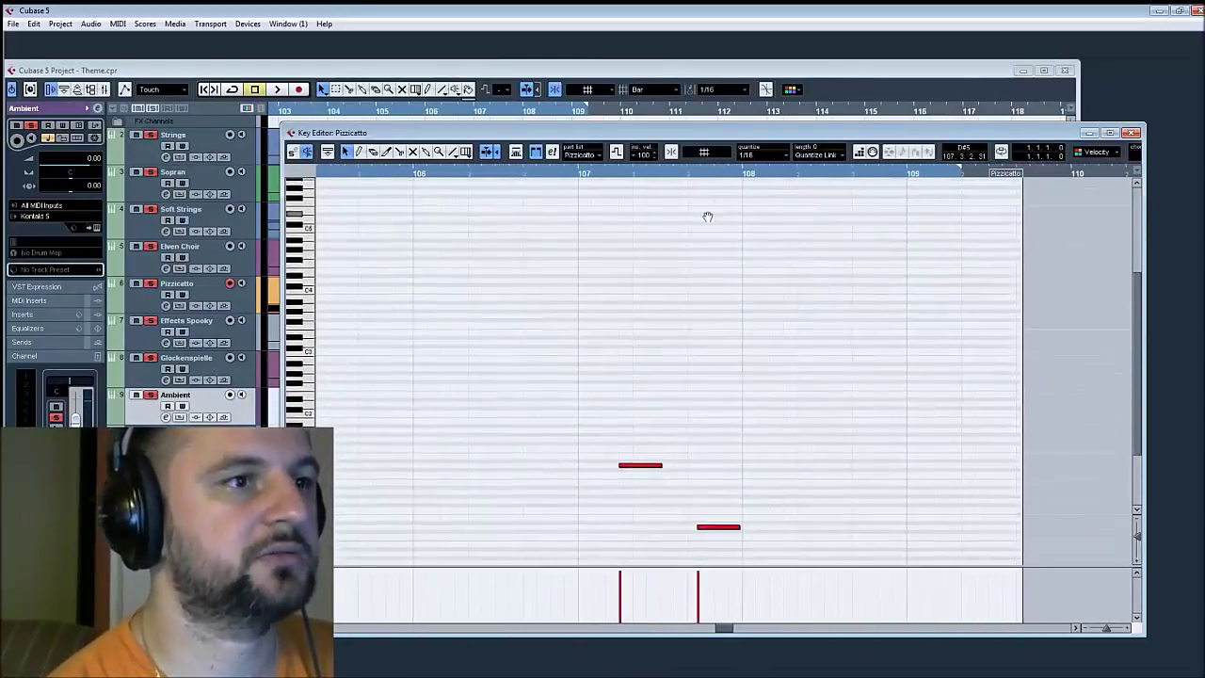
{"action": "left_click", "coordinate": [610, 179]}
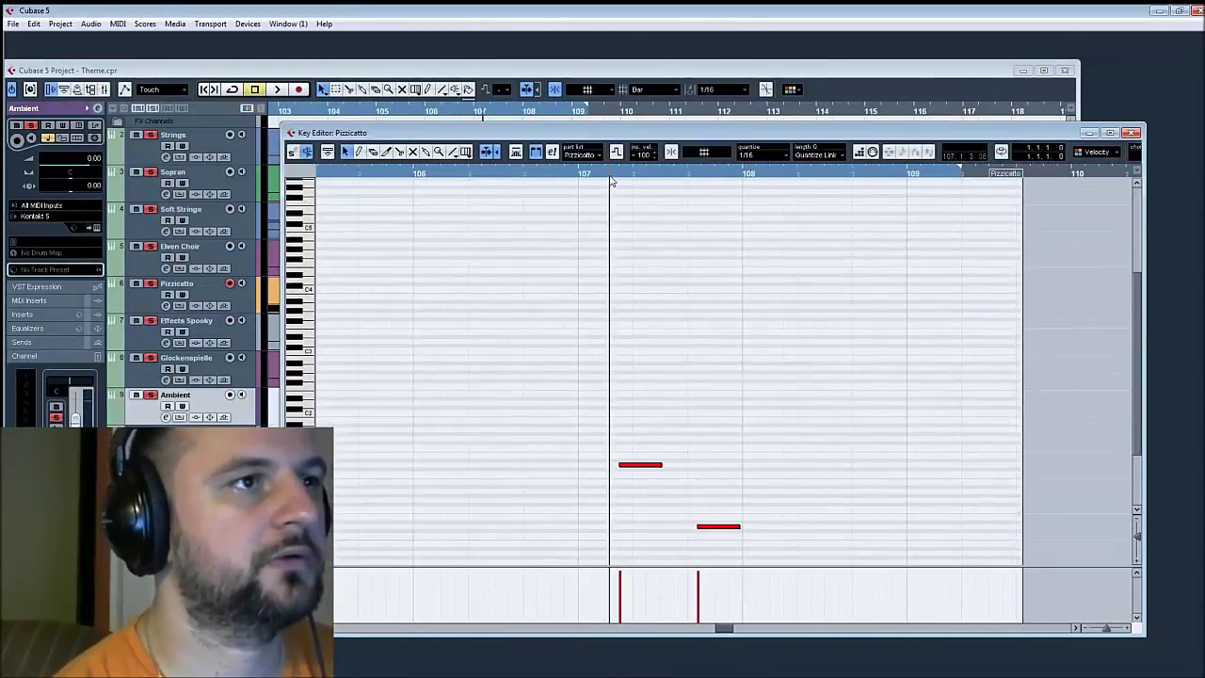
{"action": "key", "text": "space"}
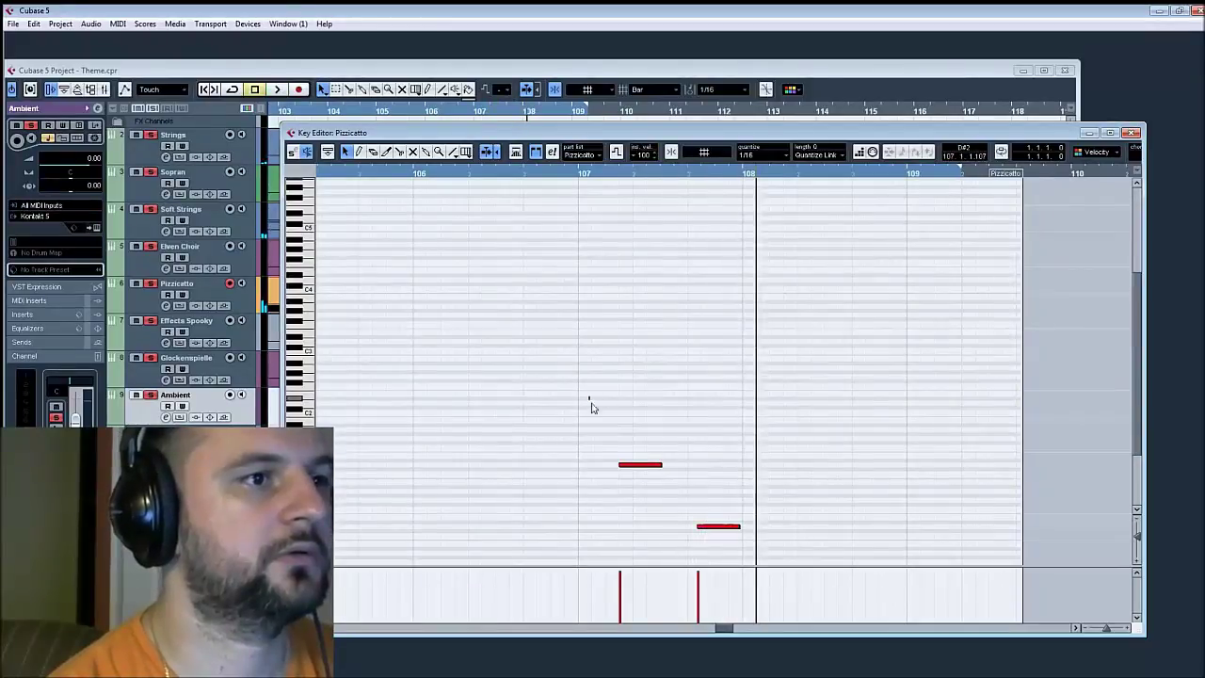
Raise the two closing Pizzicatto notes in bar 107 by one octave
{"action": "left_click_drag", "start_coordinate": [589, 396], "coordinate": [771, 566]}
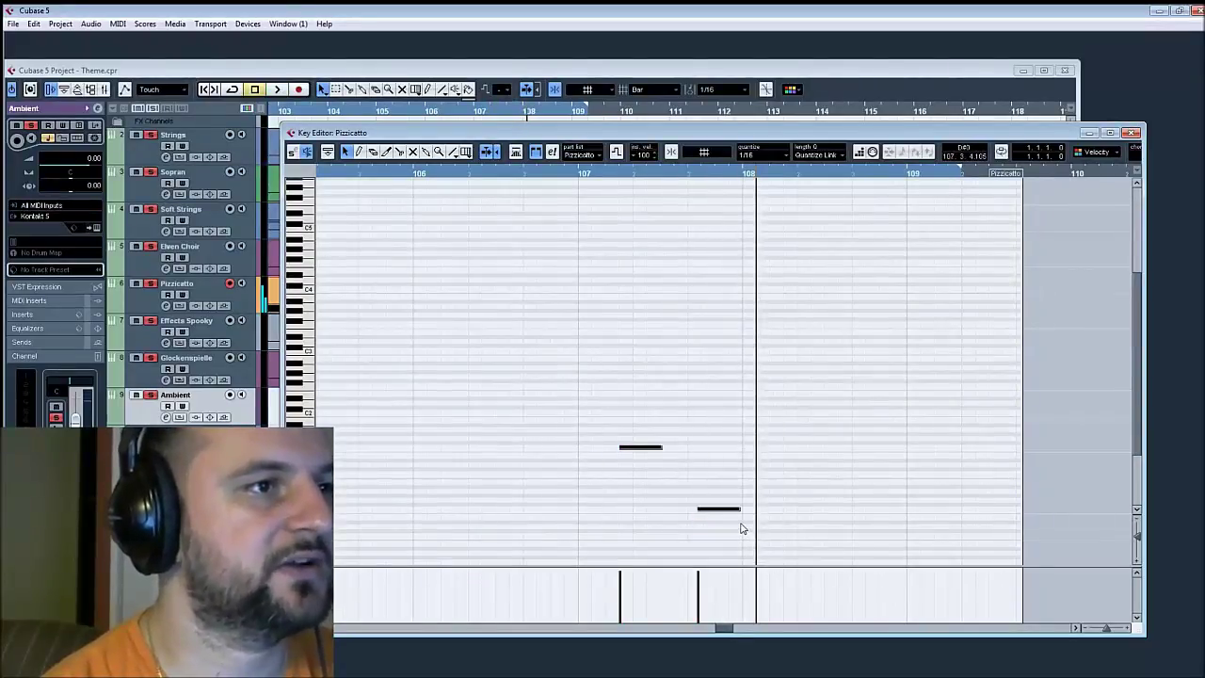
{"action": "key", "text": "Up"}
{"action": "key", "text": "Up"}
{"action": "key", "text": "Up"}
{"action": "key", "text": "Up"}
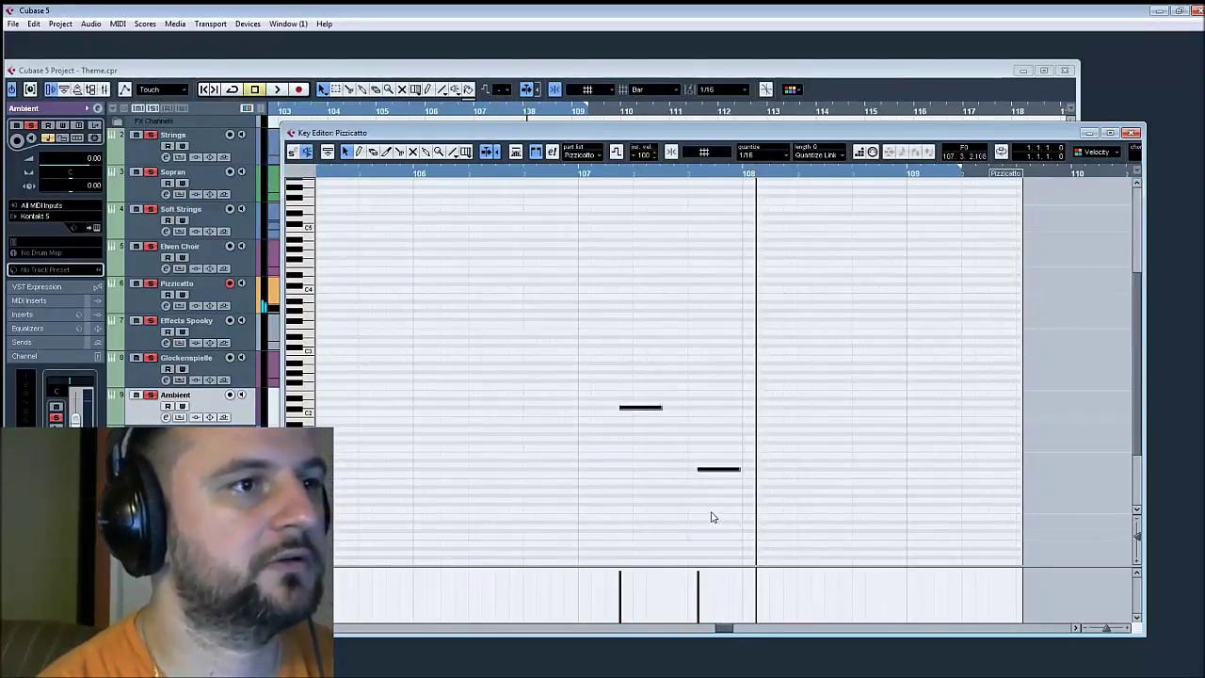
{"action": "key", "text": "Up"}
Play the raised Pizzicatto notes from bar 107 to about the middle of bar 108
{"action": "left_click", "coordinate": [580, 179]}
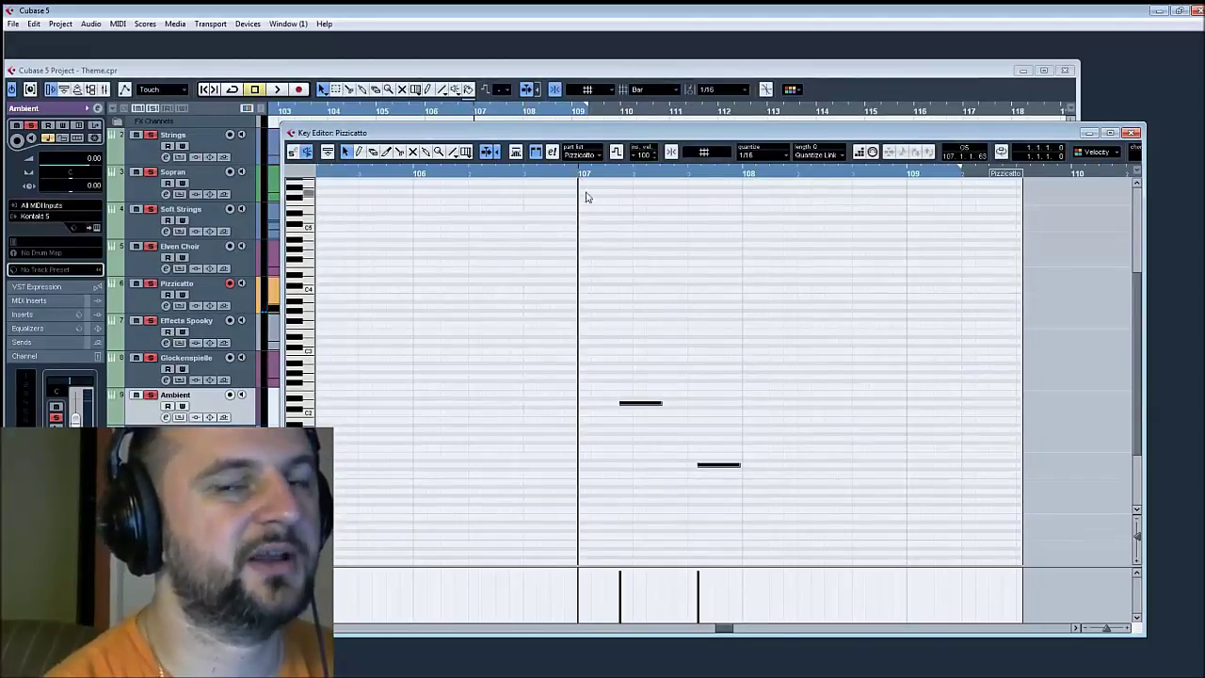
{"action": "key", "text": "space"}
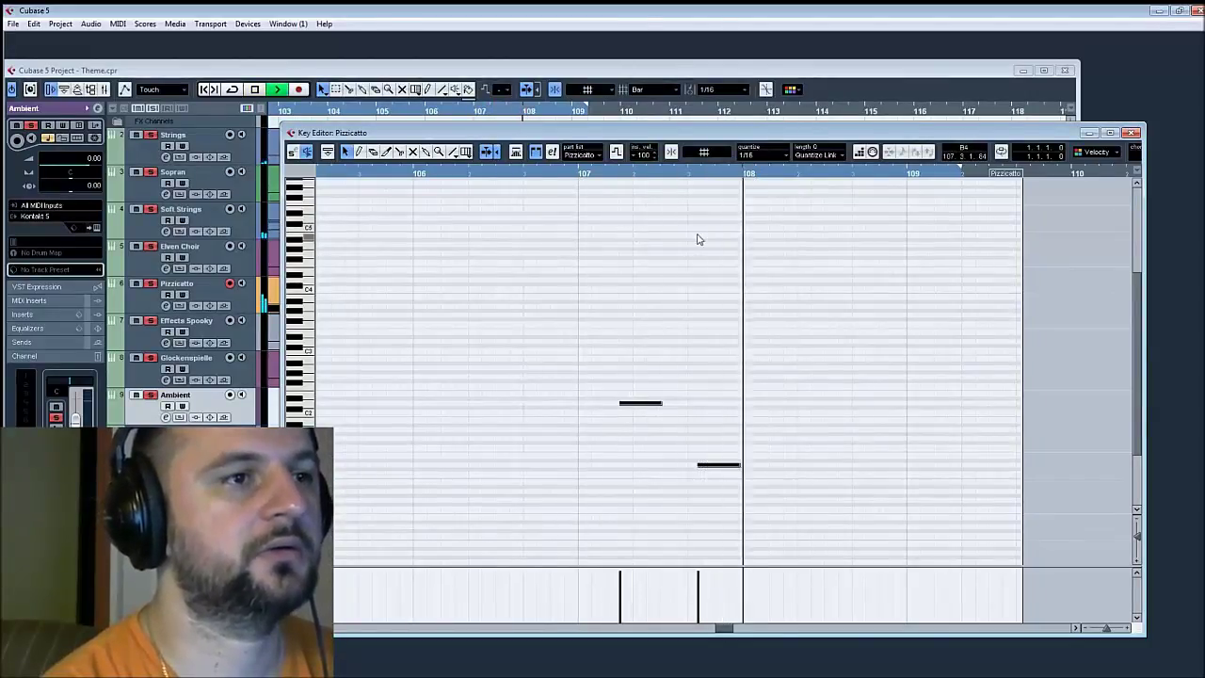
{"action": "key", "text": "space"}
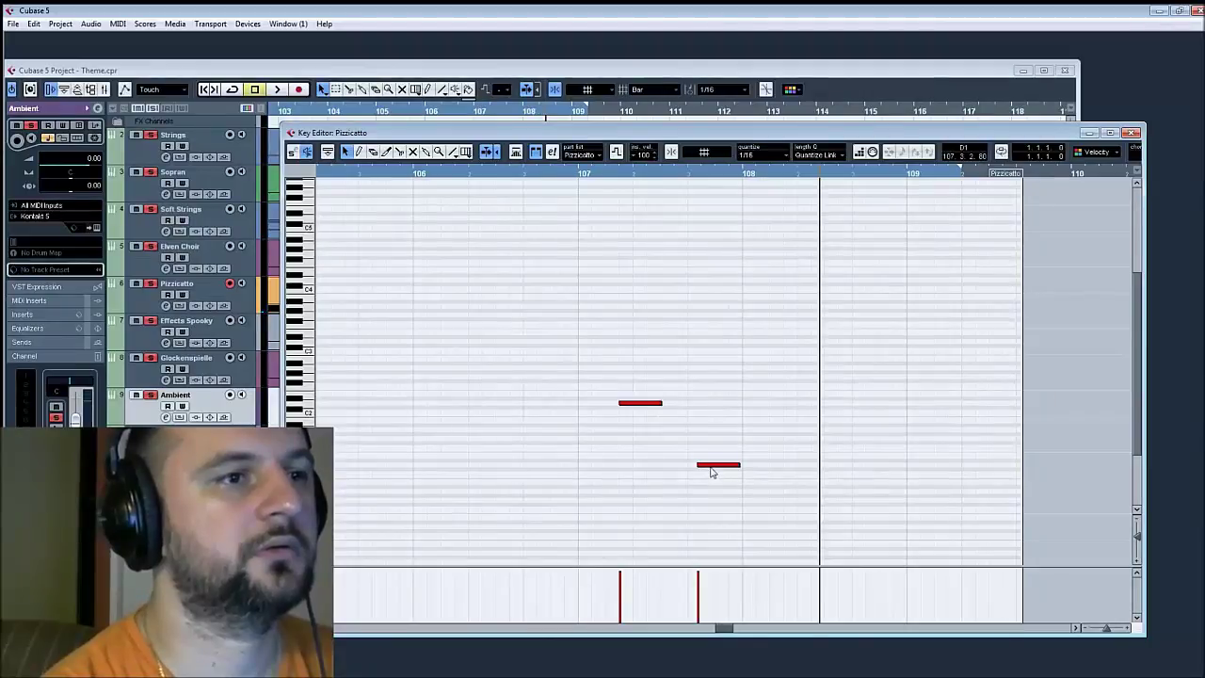
Move the first of the two closing Pizzicatto notes slightly later in bar 107, and play the passage
{"action": "left_click_drag", "start_coordinate": [644, 411], "coordinate": [666, 410]}
{"action": "left_click", "coordinate": [581, 179]}
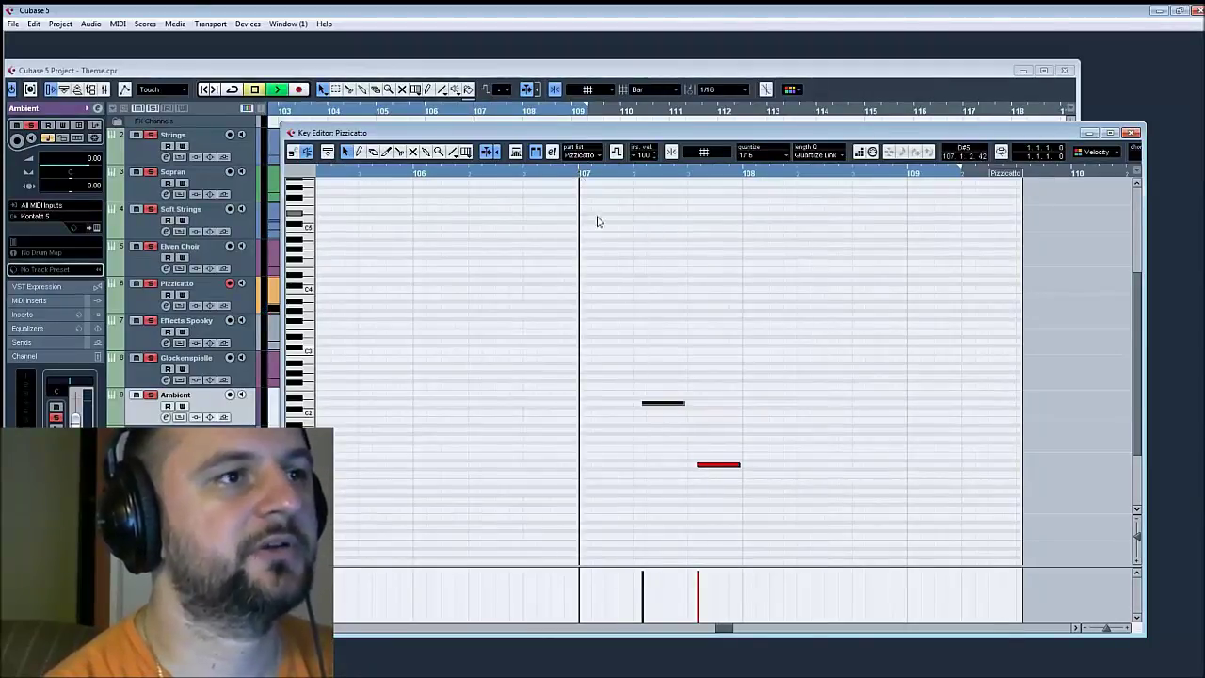
{"action": "key", "text": "space"}
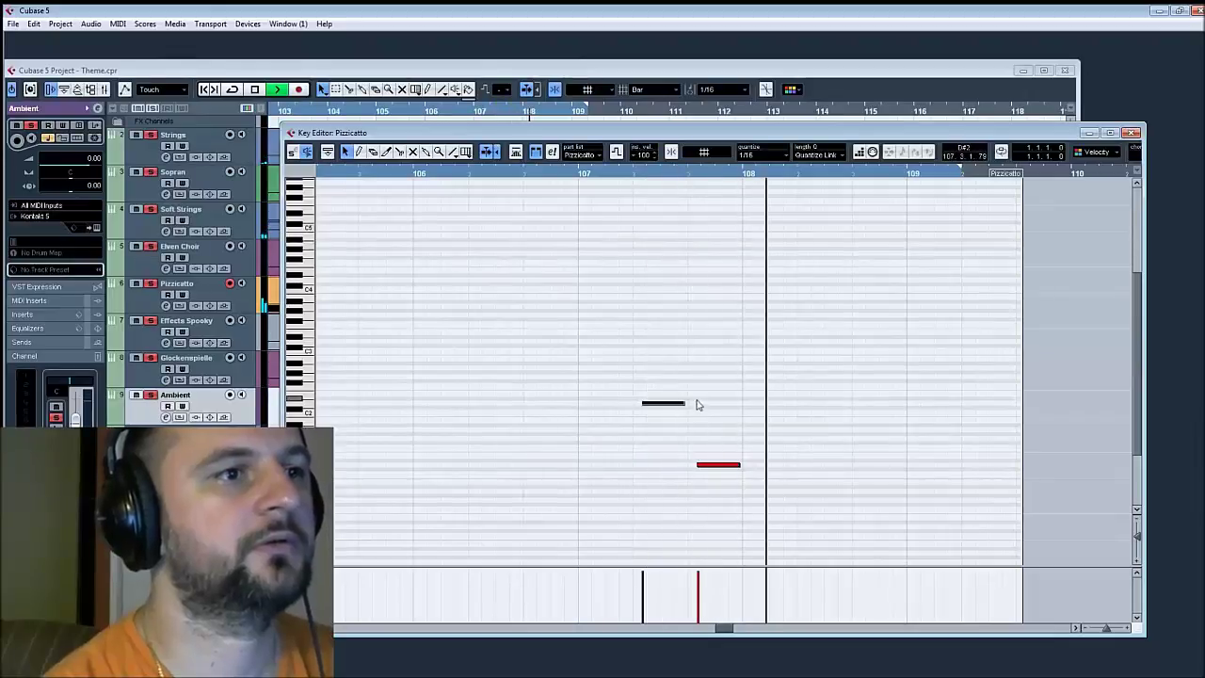
Move the first closing Pizzicatto note a little later again and shorten both notes in bar 107
{"action": "left_click_drag", "start_coordinate": [674, 407], "coordinate": [696, 407]}
{"action": "left_click_drag", "start_coordinate": [766, 352], "coordinate": [657, 520]}
{"action": "left_click_drag", "start_coordinate": [741, 463], "coordinate": [722, 461]}
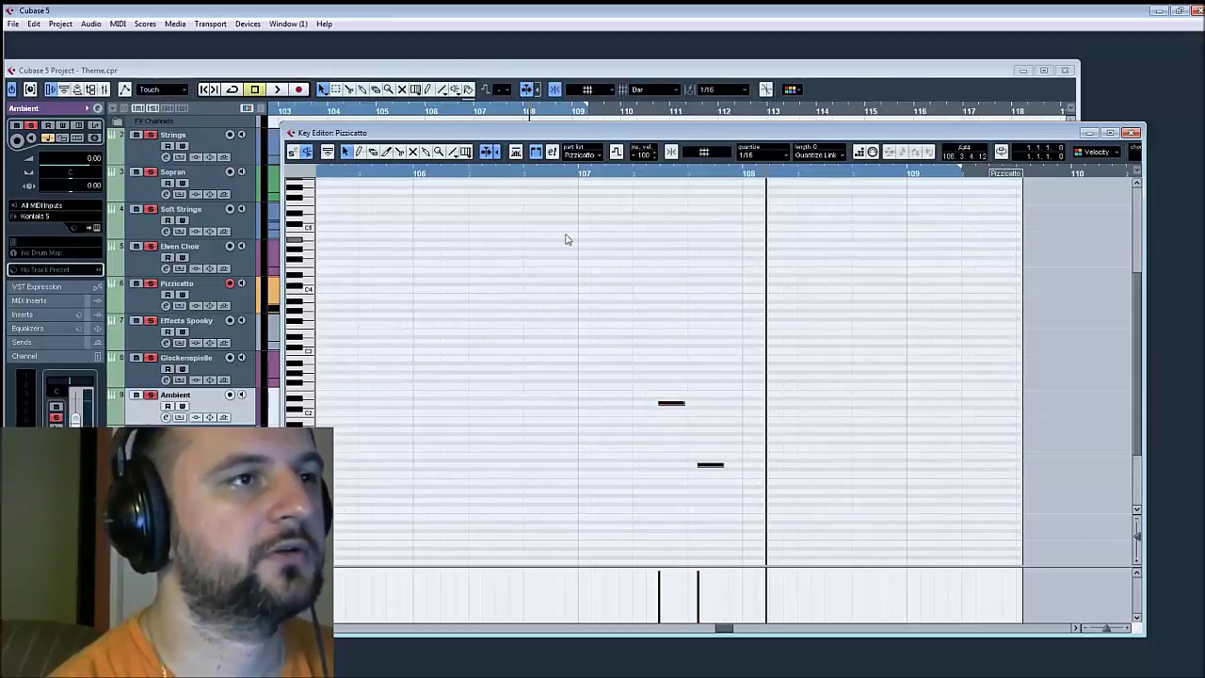
Play the shortened Pizzicatto notes from bar 107, then return to the project start and close the Key Editor
{"action": "left_click", "coordinate": [590, 175]}
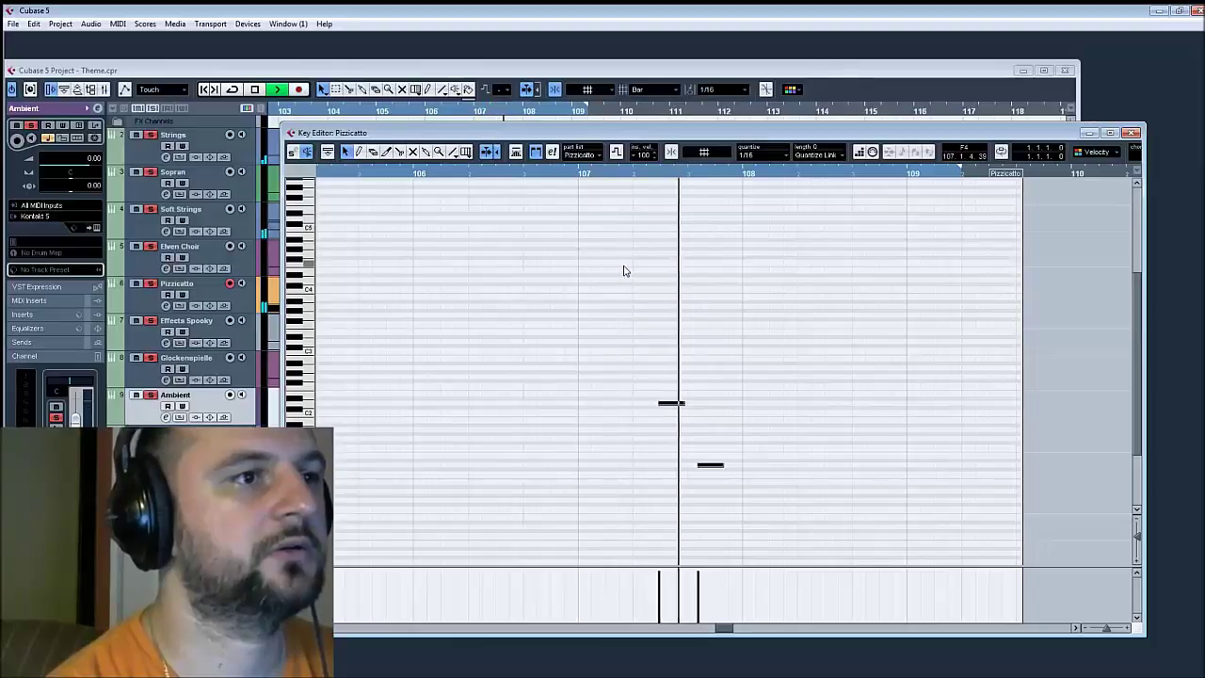
{"action": "key", "text": "space"}
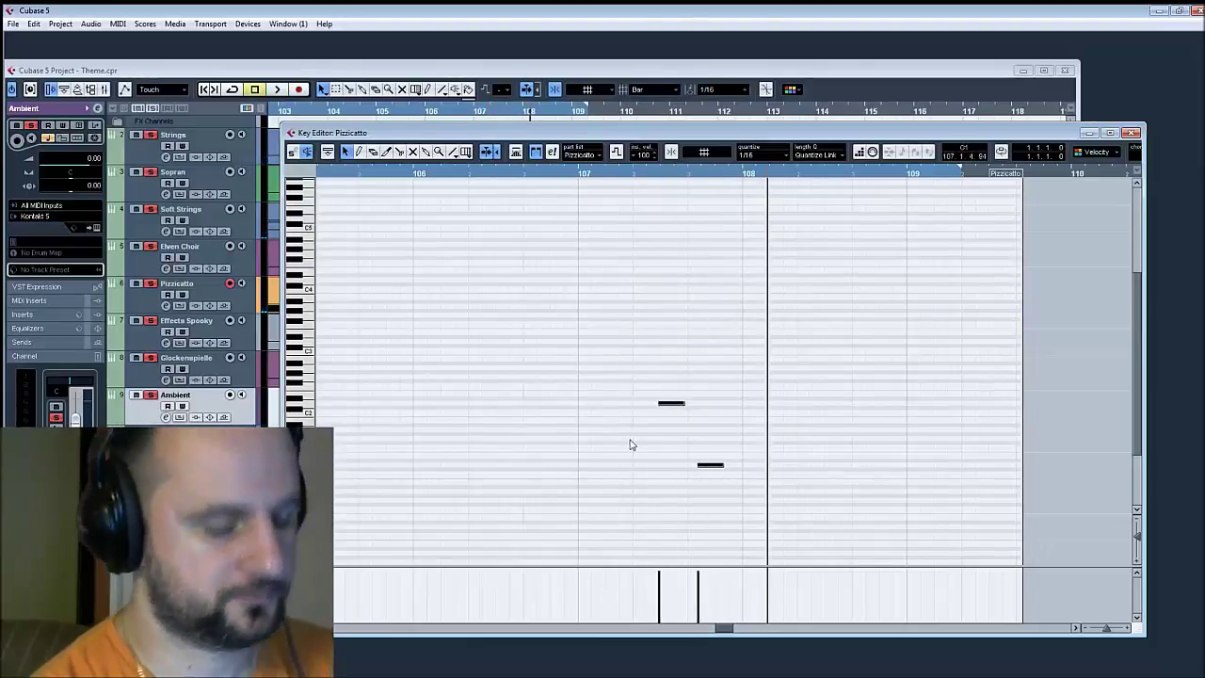
{"action": "key", "text": "Home"}
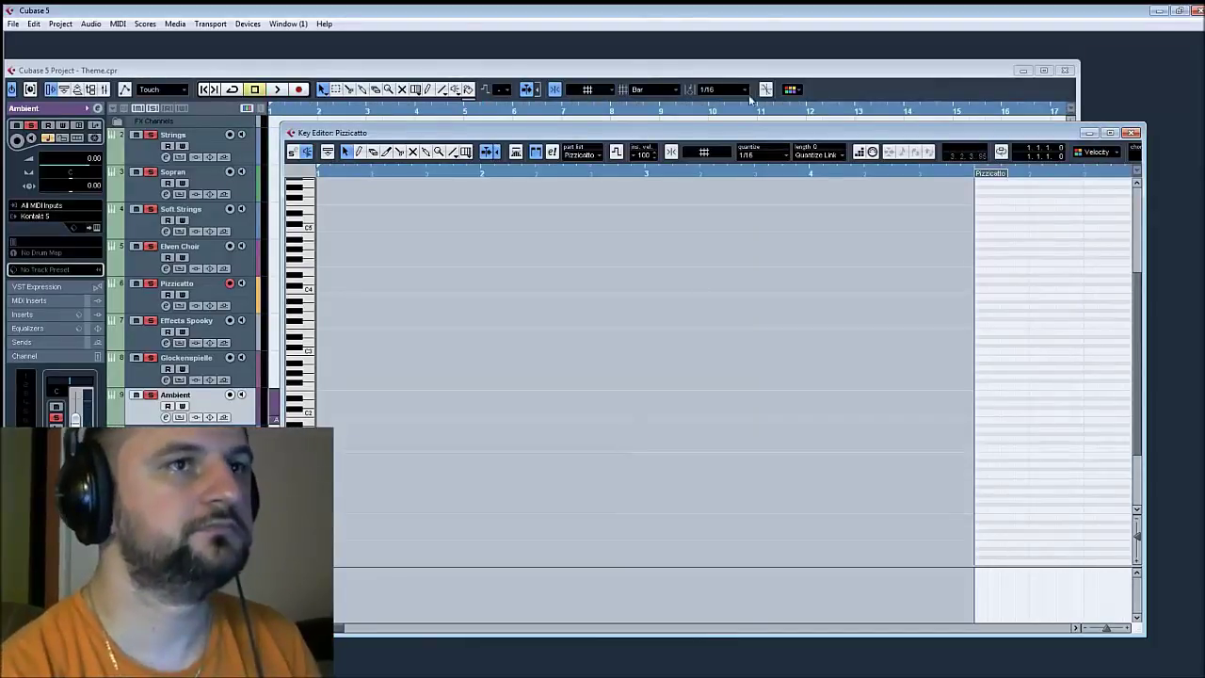
{"action": "left_click", "coordinate": [1133, 133]}
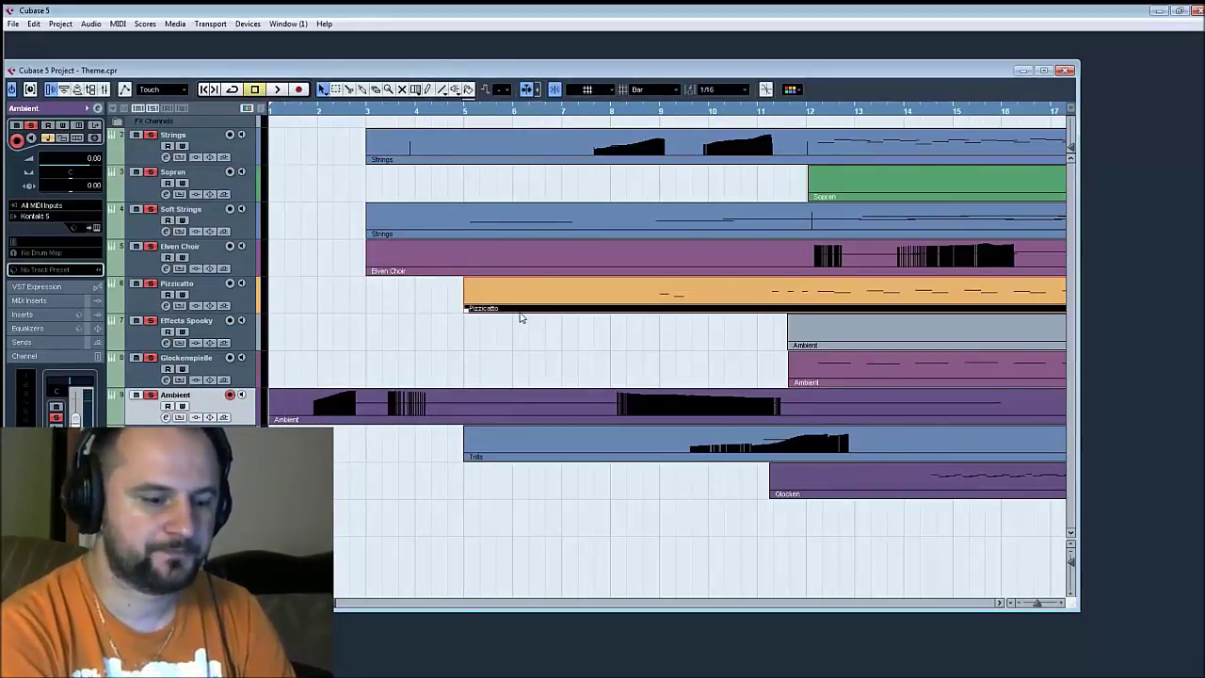
Play the arrangement from the project start to about the middle of bar 10
{"action": "key", "text": "space"}
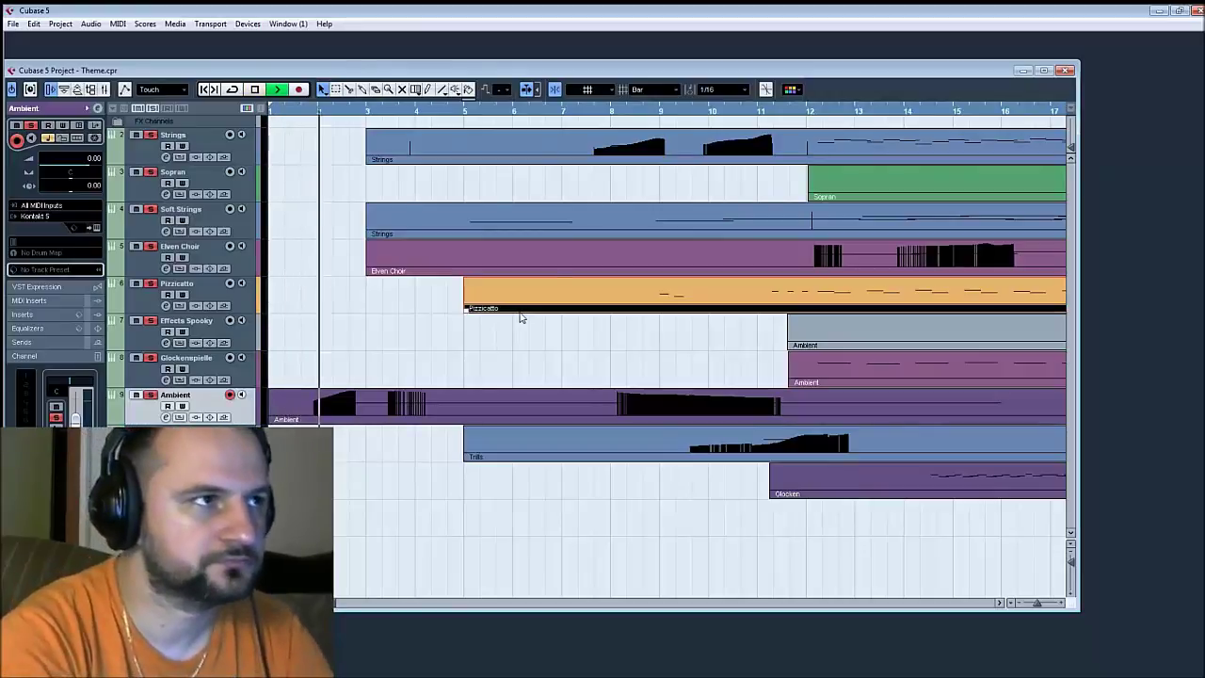
{"action": "key", "text": "space"}
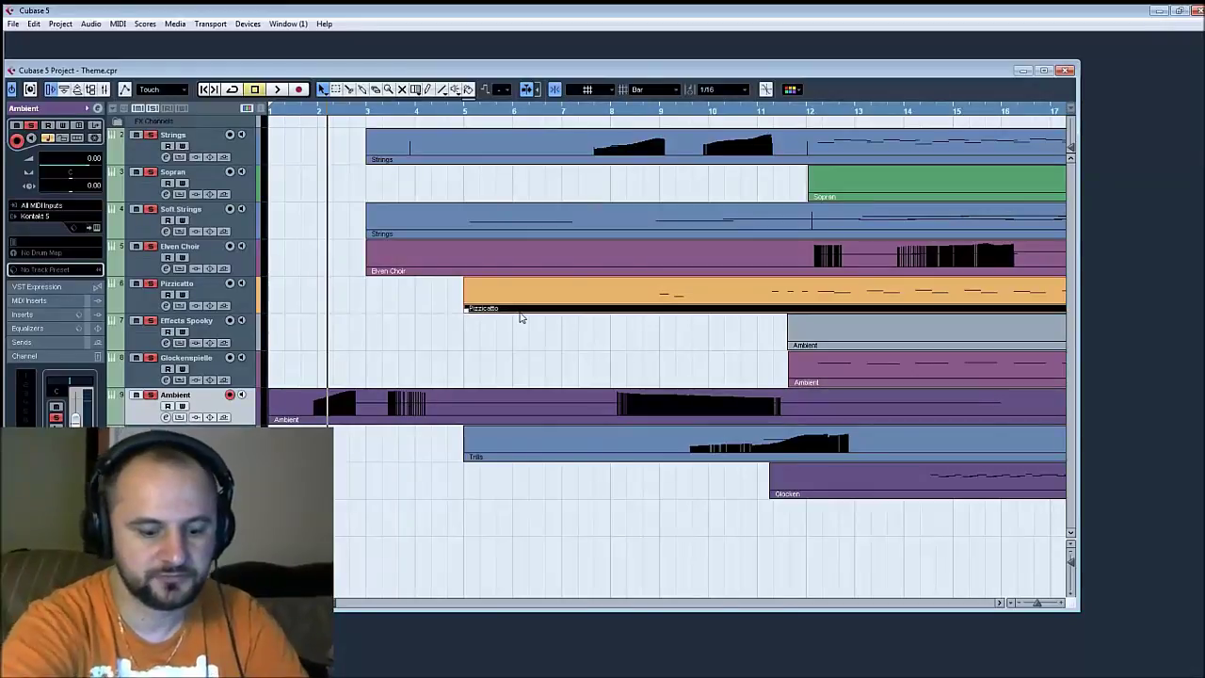
{"action": "key", "text": "Home"}
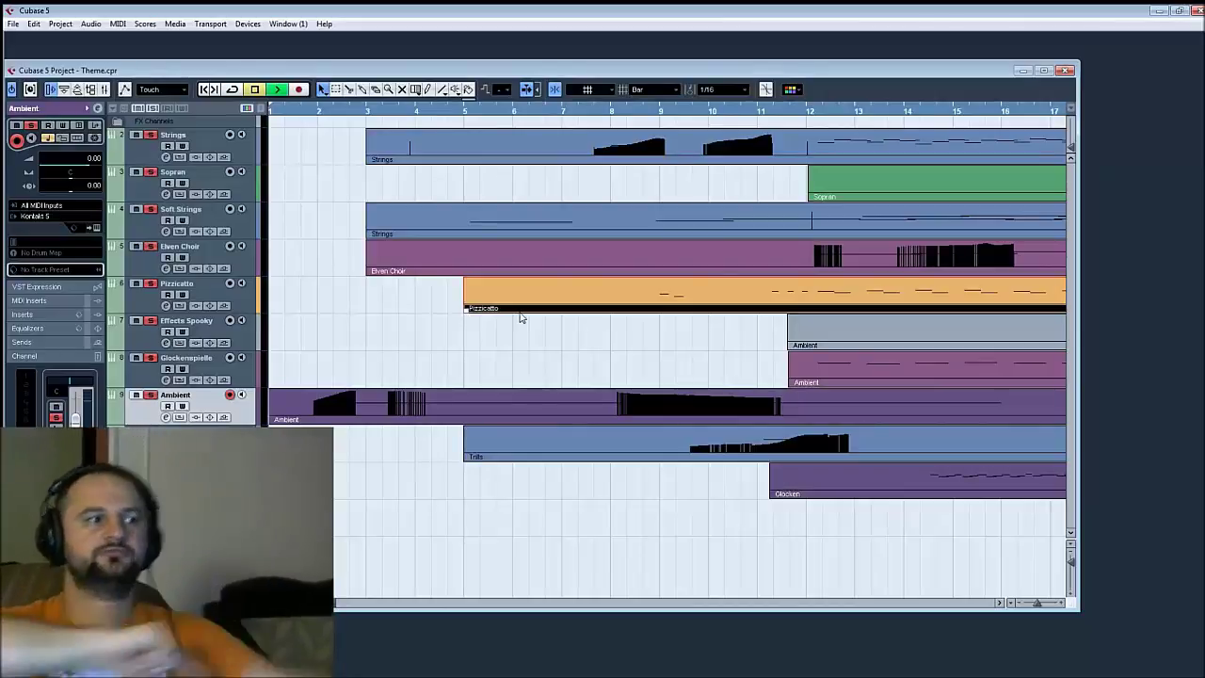
{"action": "key", "text": "space"}
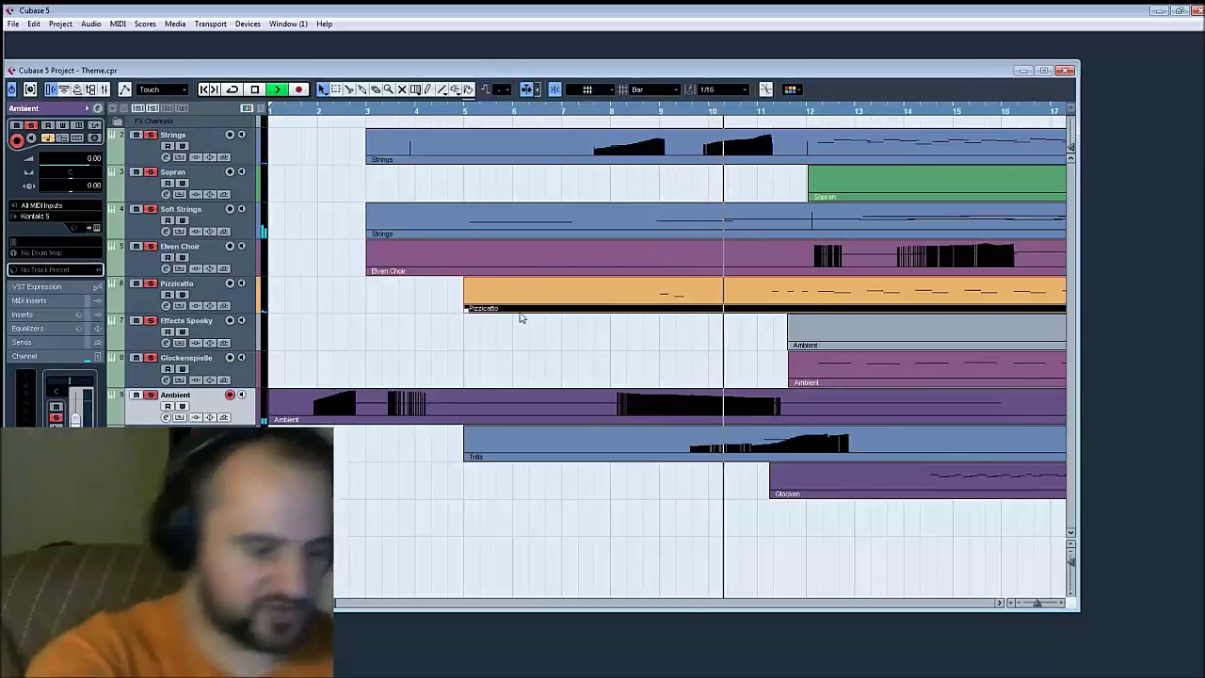
{"action": "key", "text": "space"}
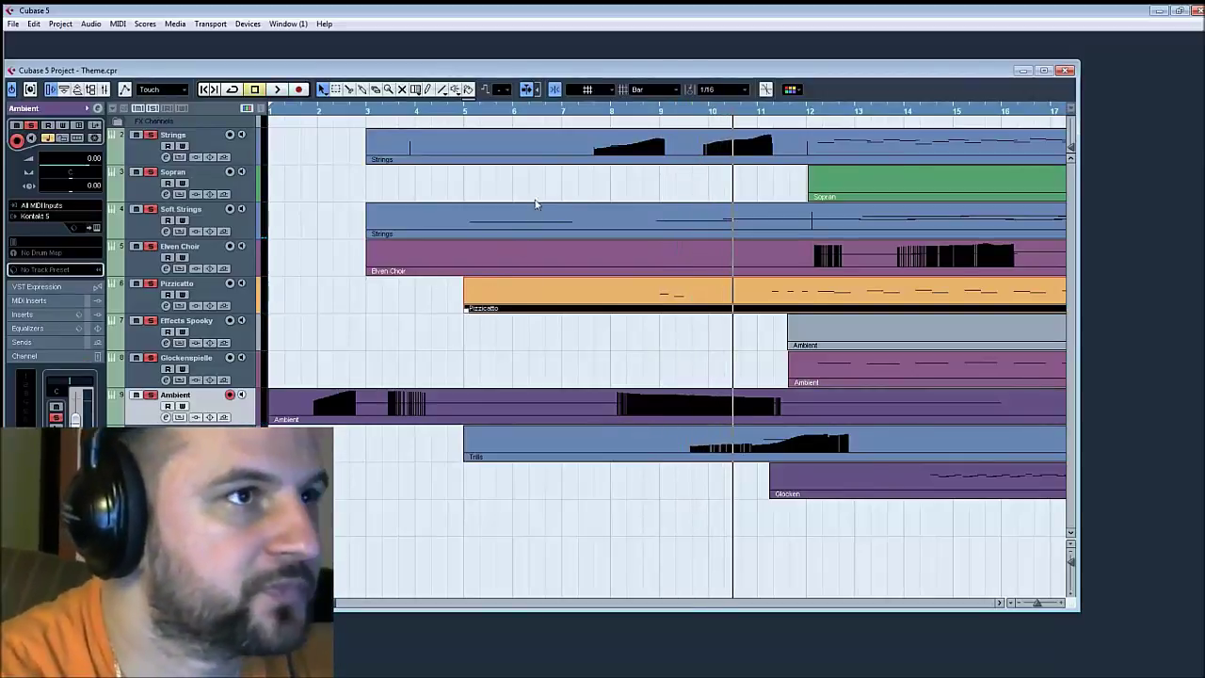
Open the Strings part in the Key Editor and select its long low note starting at bar 8
{"action": "double_click", "coordinate": [576, 156]}
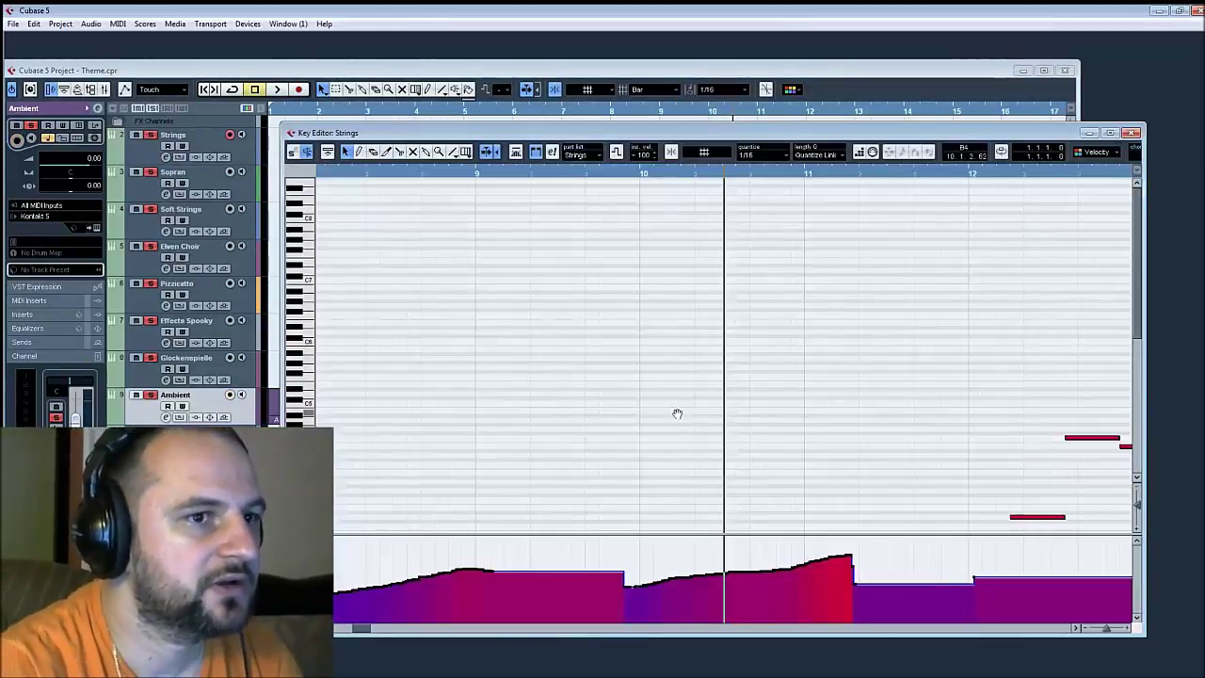
{"action": "left_click_drag", "start_coordinate": [677, 414], "coordinate": [354, 342]}
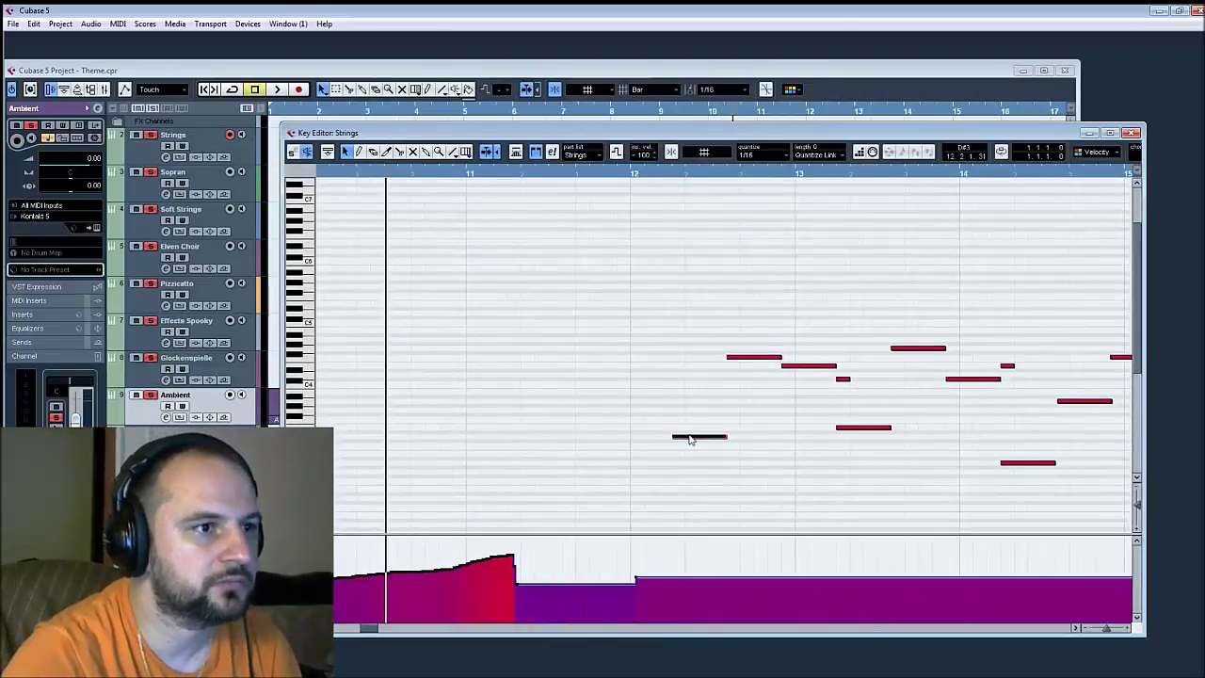
{"action": "left_click_drag", "start_coordinate": [612, 462], "coordinate": [744, 261]}
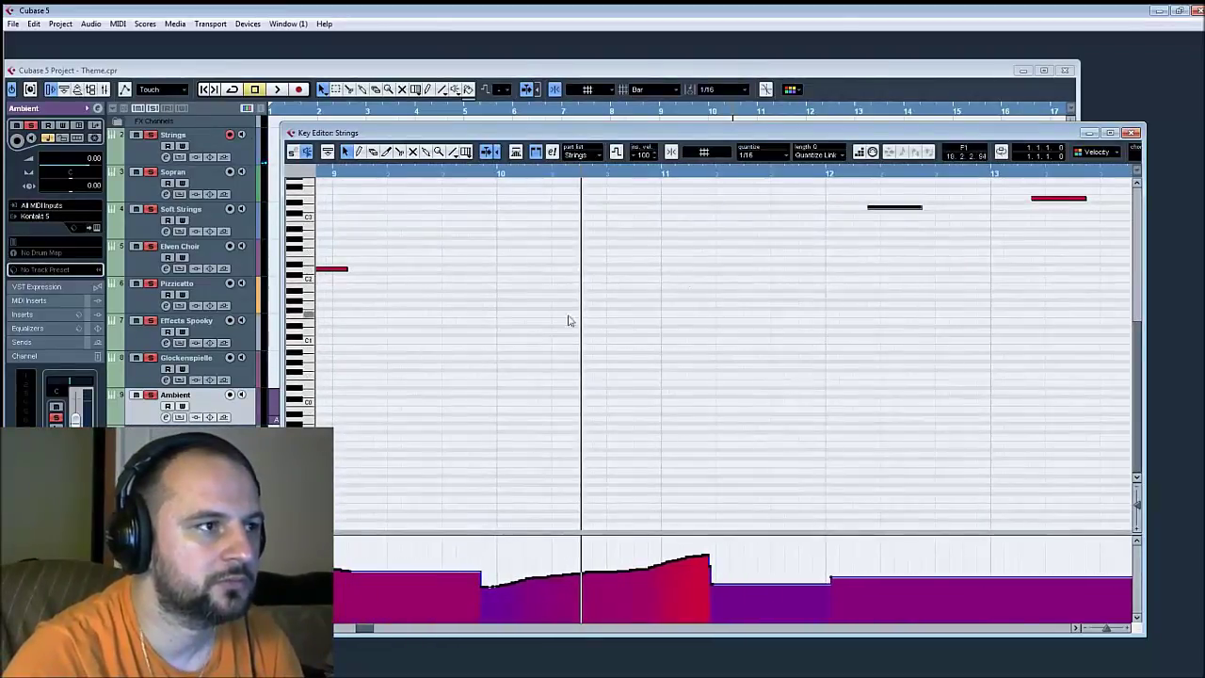
{"action": "left_click_drag", "start_coordinate": [568, 320], "coordinate": [858, 330]}
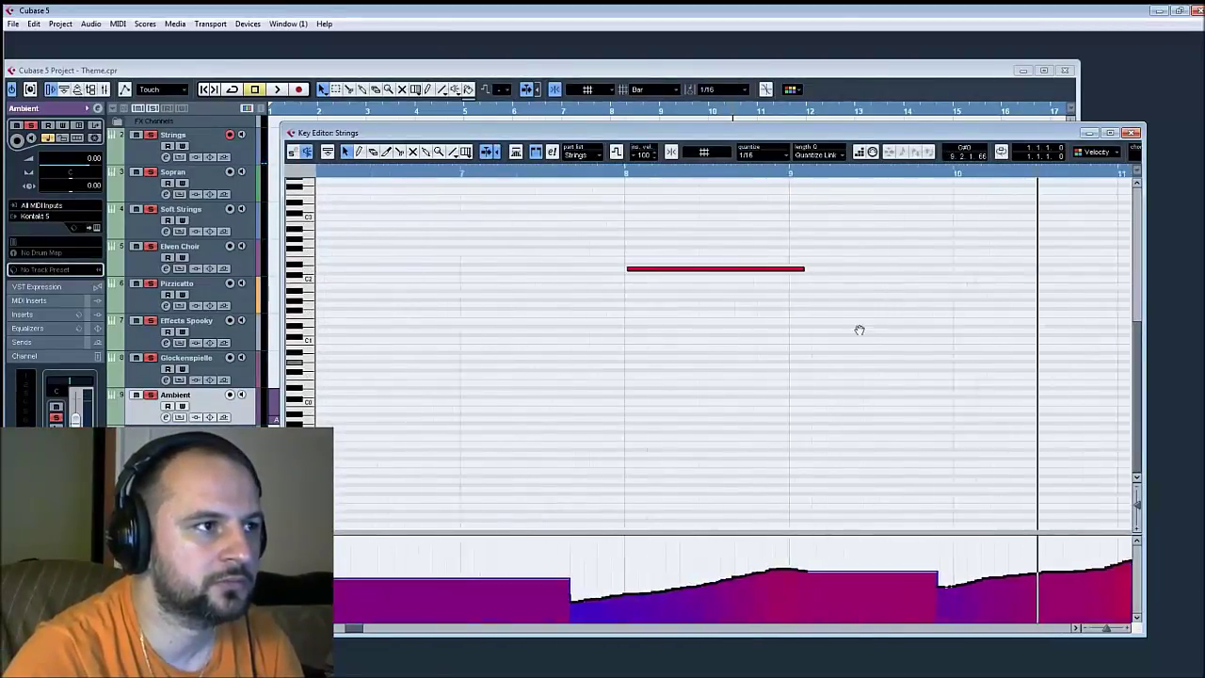
{"action": "left_click", "coordinate": [698, 273]}
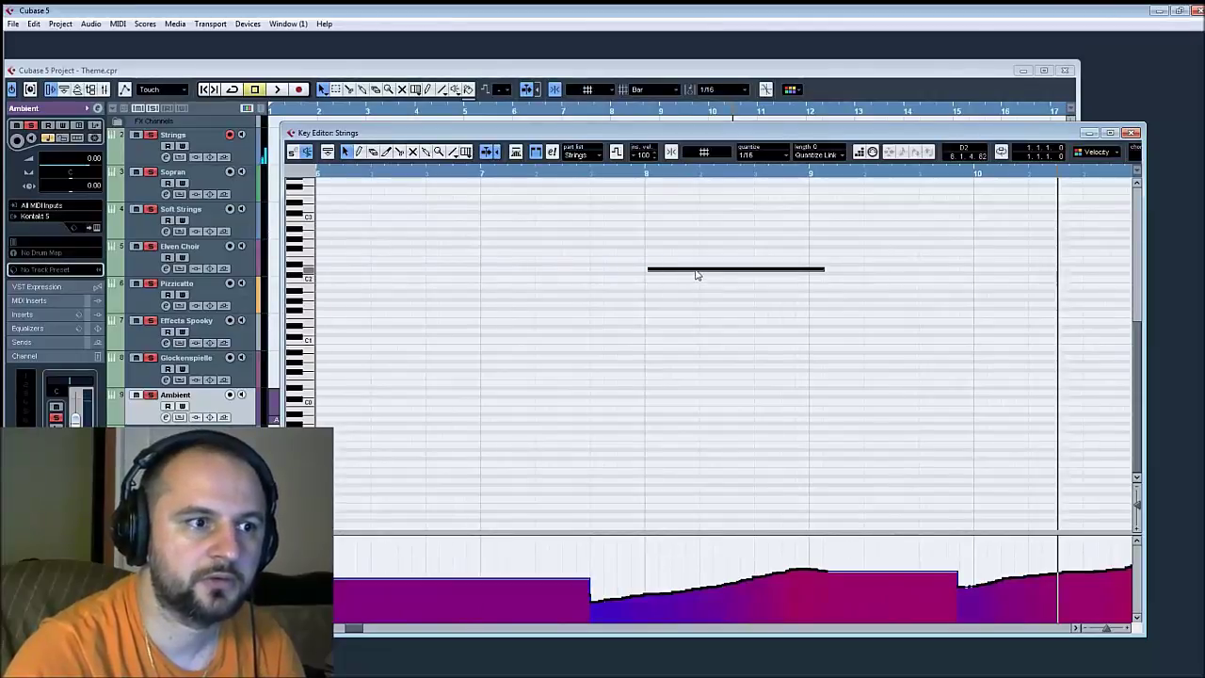
Play the long Strings note from just before bar 8 until late in bar 9
{"action": "left_click", "coordinate": [631, 176]}
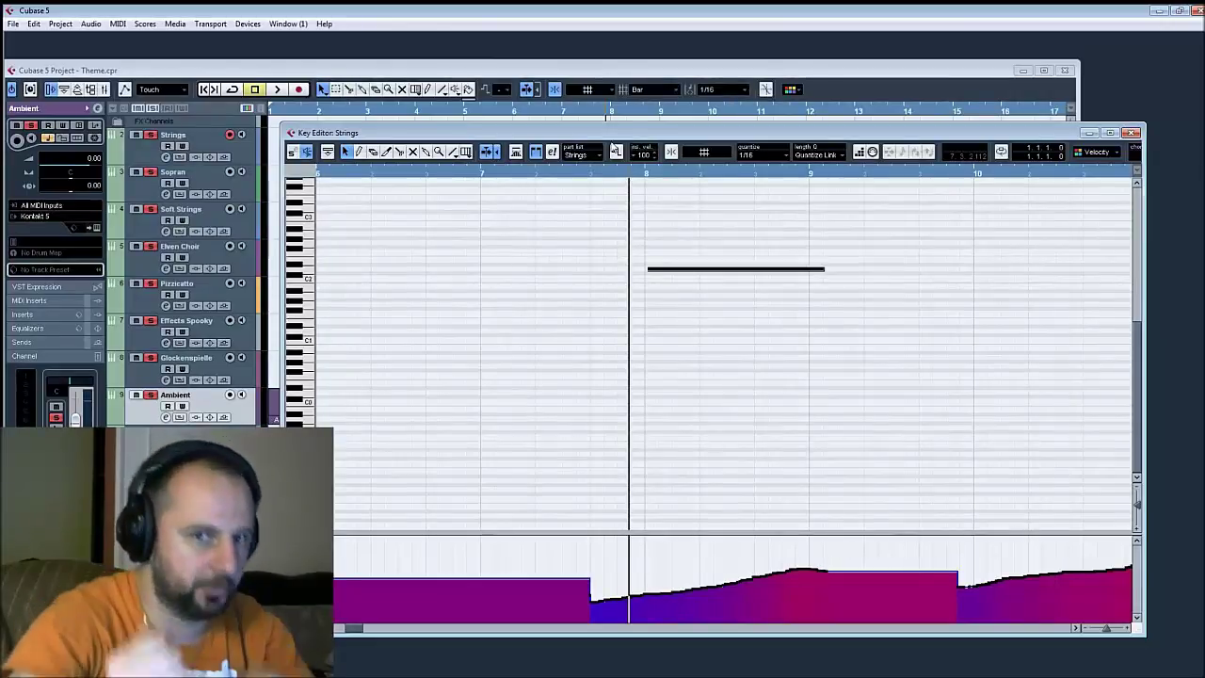
{"action": "key", "text": "space"}
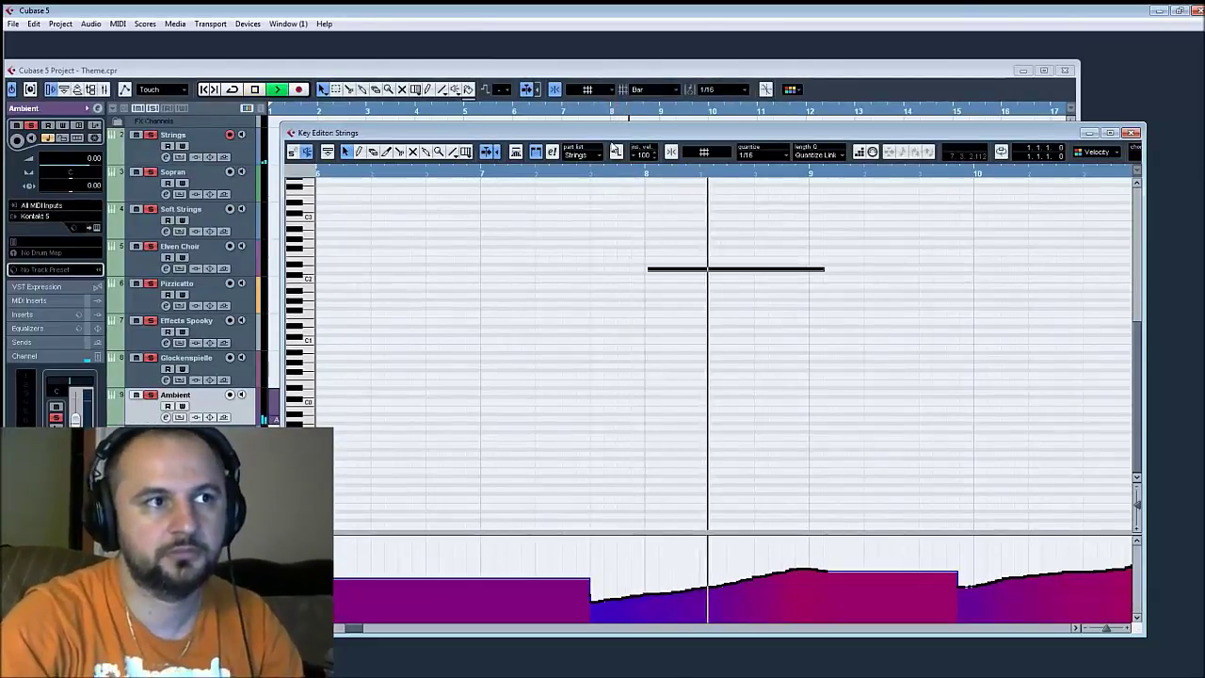
{"action": "key", "text": "space"}
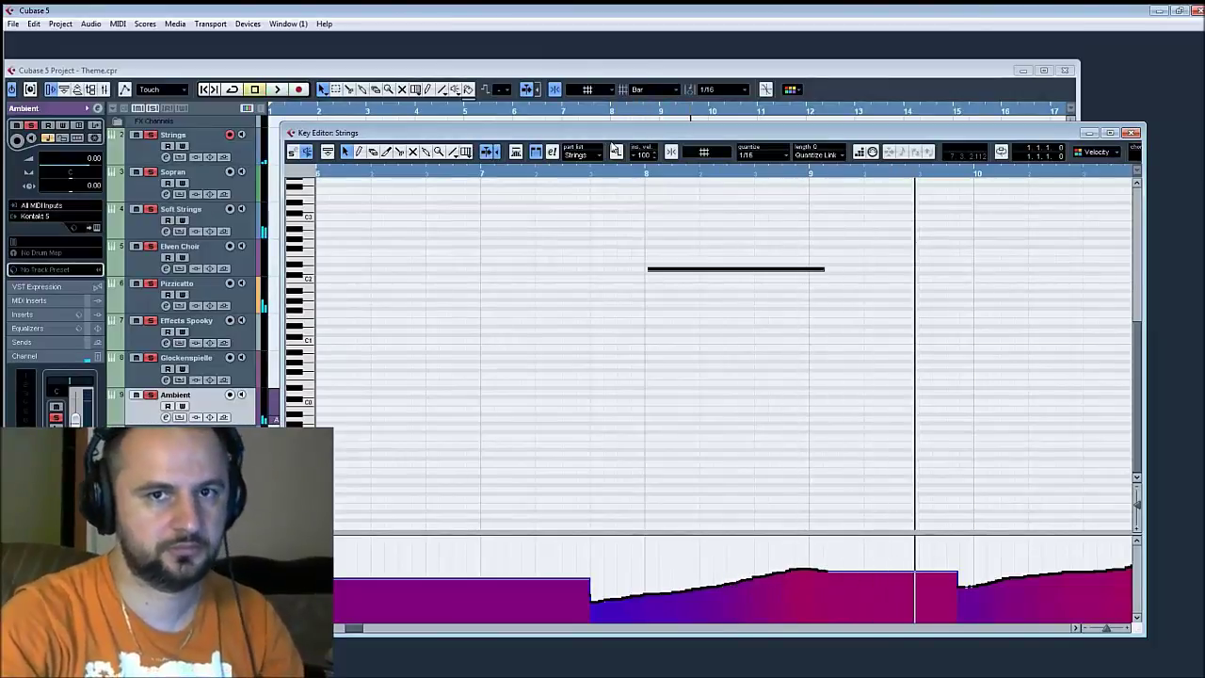
Play the whole theme from the start to bar 108 with the Transport Panel shown, and close the Strings editor
{"action": "key", "text": "Home"}
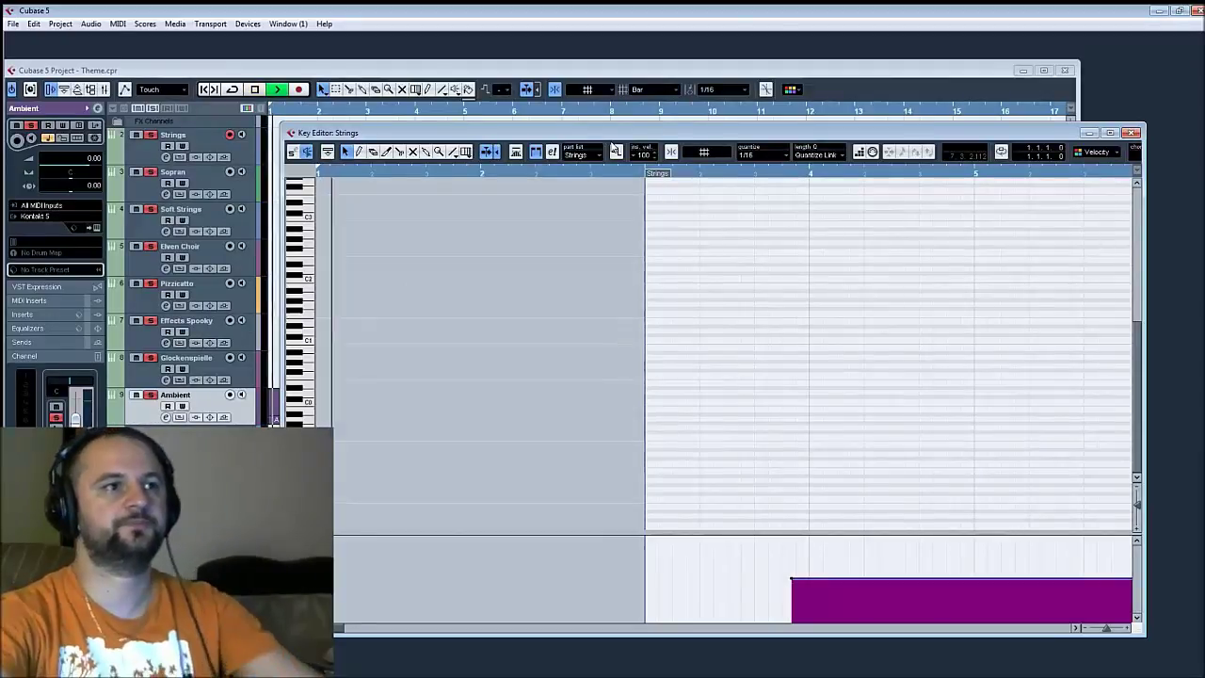
{"action": "key", "text": "space"}
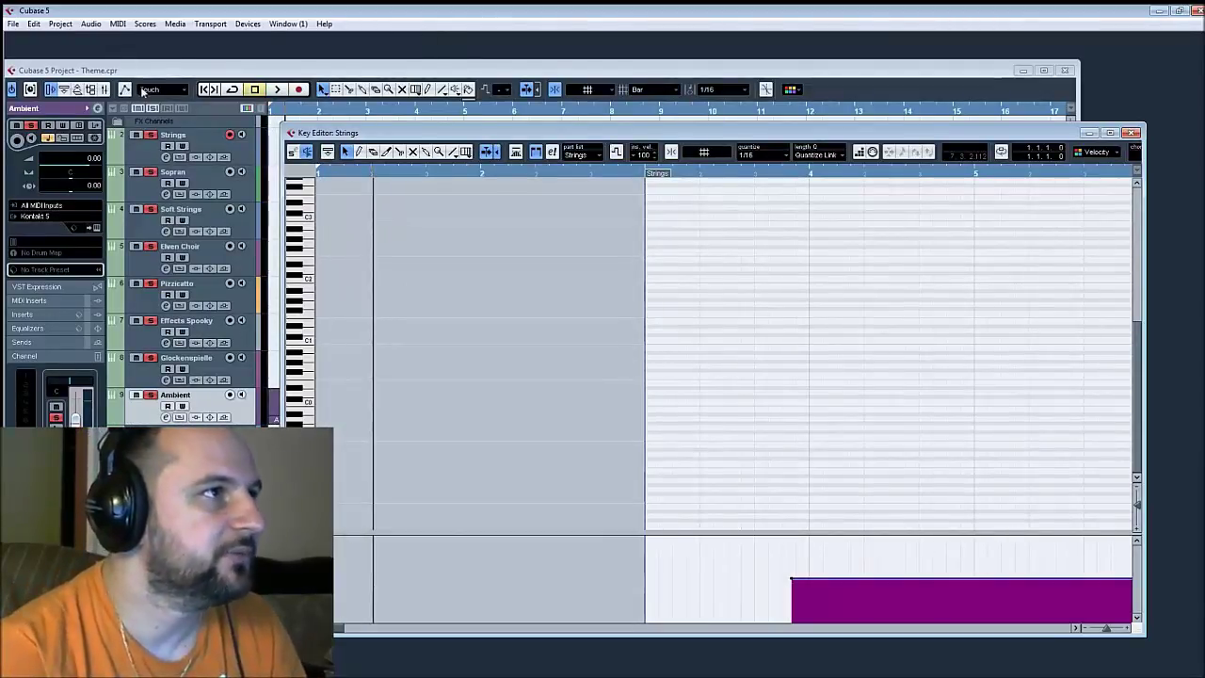
{"action": "left_click", "coordinate": [248, 24]}
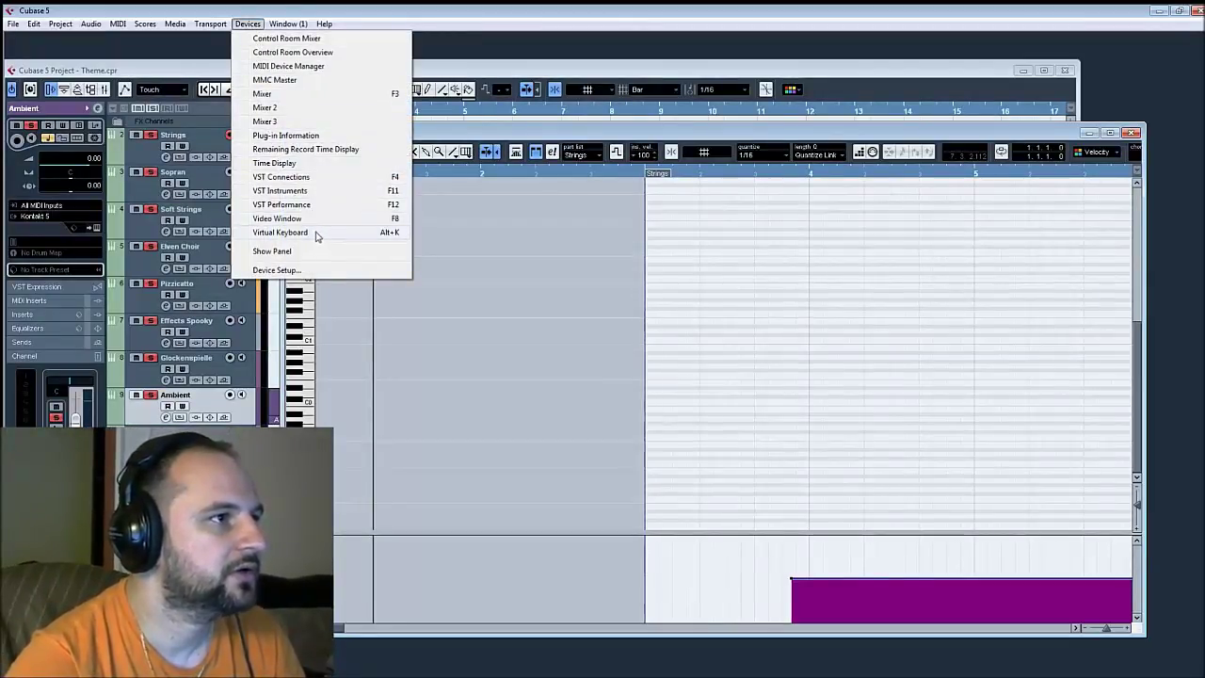
{"action": "left_click", "coordinate": [218, 39]}
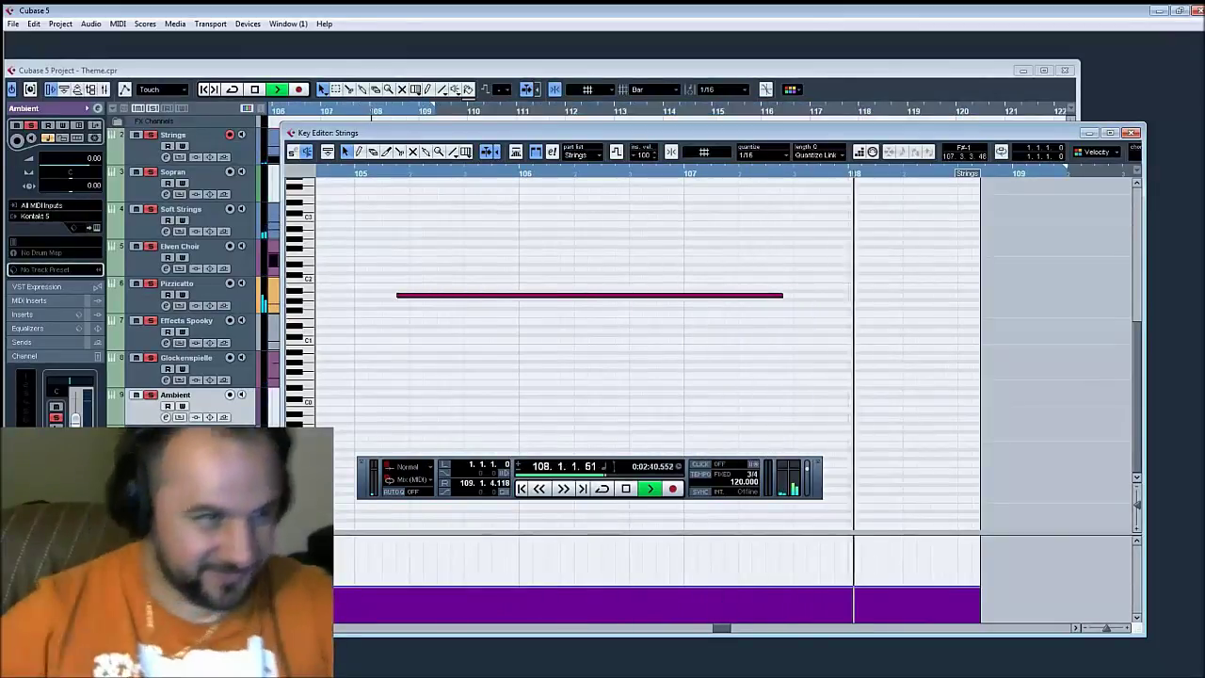
{"action": "key", "text": "space"}
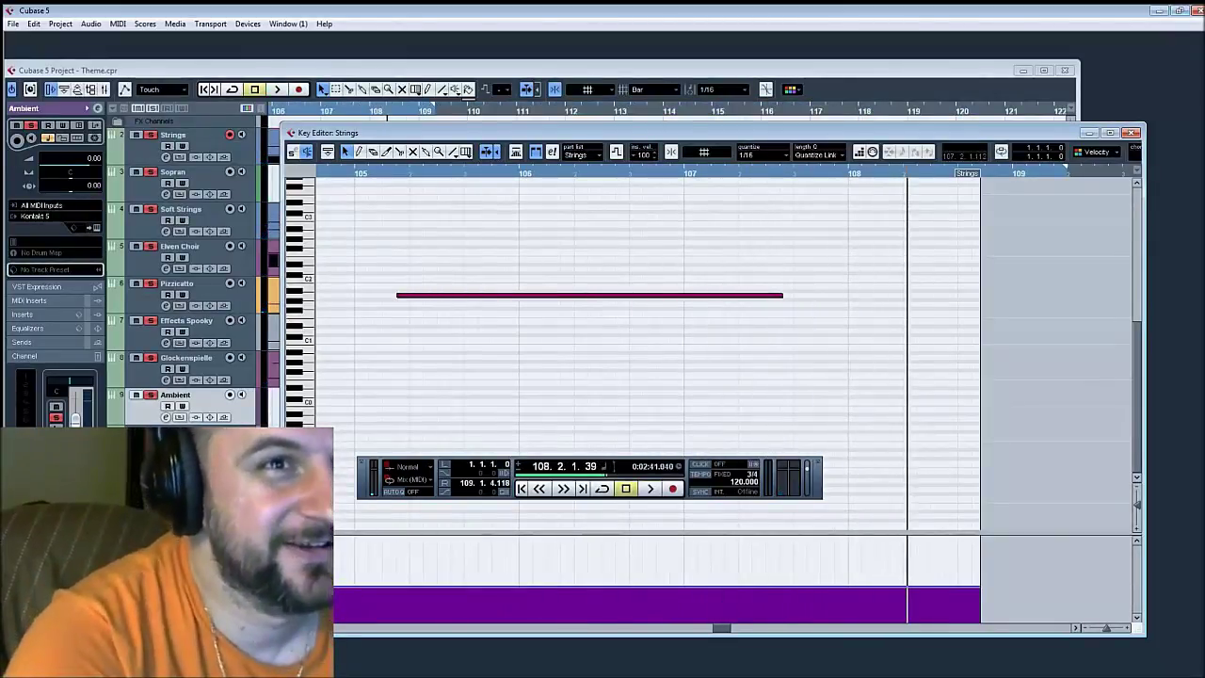
{"action": "left_click", "coordinate": [1135, 131]}
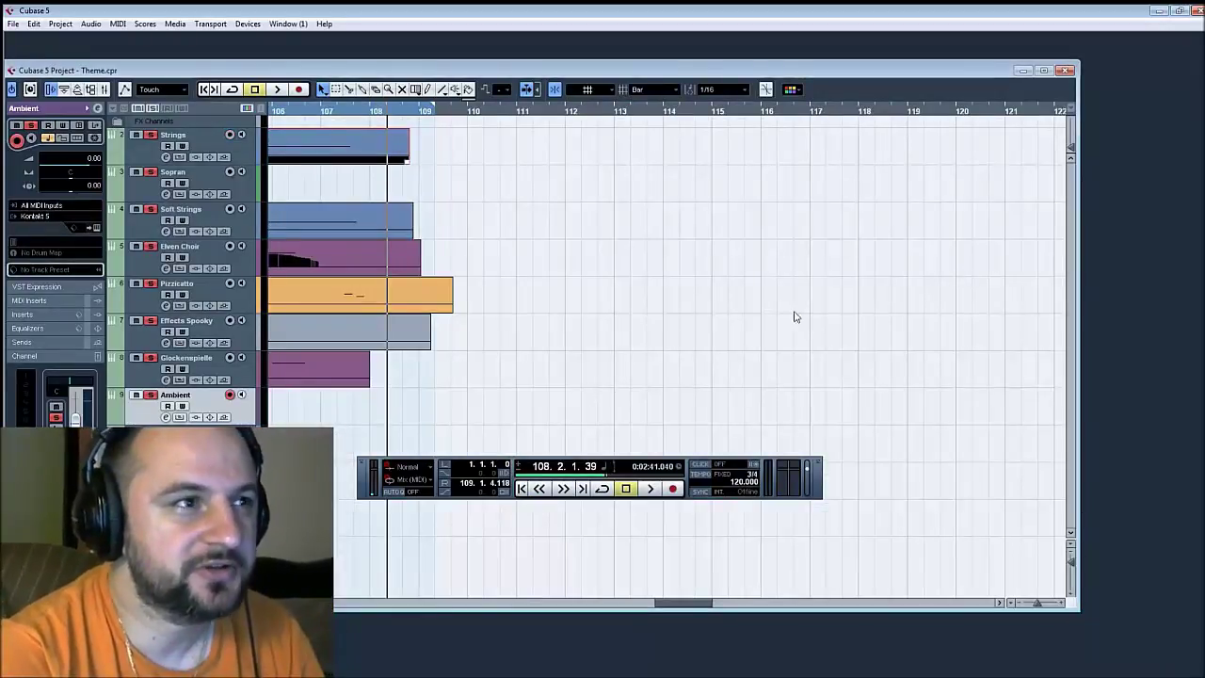
Open the Glockenspielle track's part in the Key Editor and hide the Transport Panel
{"action": "scroll", "coordinate": [830, 339], "scroll_direction": "left", "scroll_amount": 5}
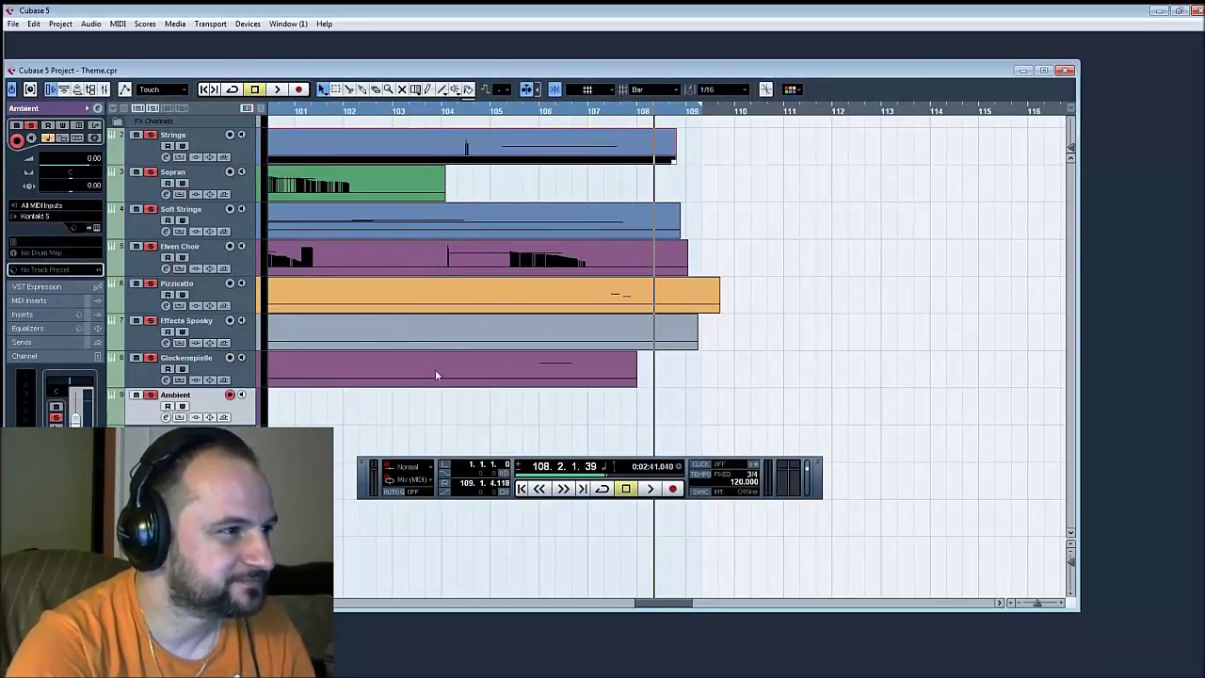
{"action": "double_click", "coordinate": [457, 360]}
{"action": "left_click_drag", "start_coordinate": [907, 398], "coordinate": [5, 400]}
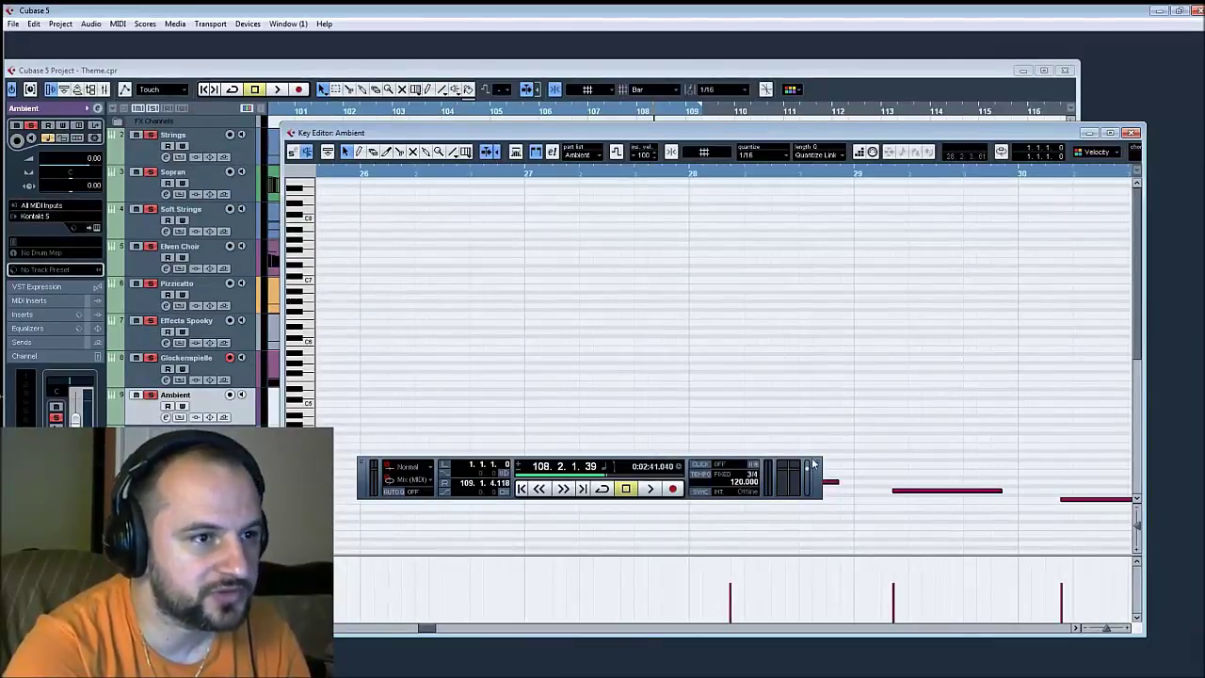
{"action": "key", "text": "F2"}
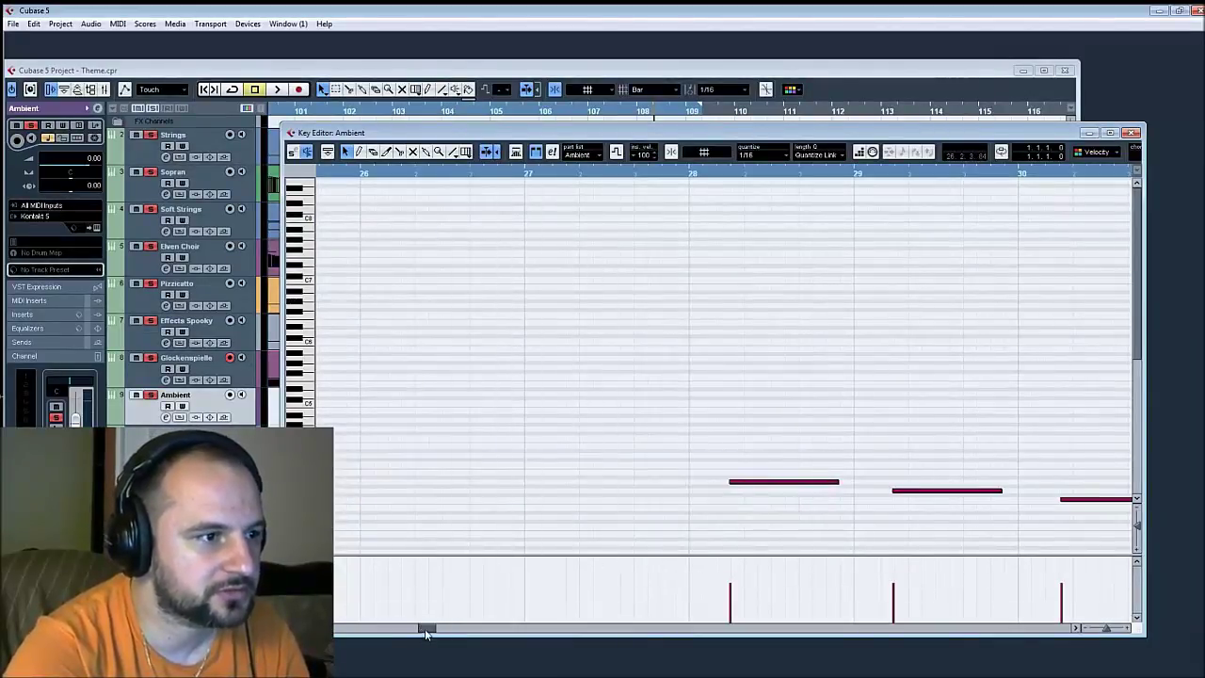
Examine the Glockenspielle track's notes from bar 106 back to bar 83, and set the playback position late in bar 83
{"action": "left_click_drag", "start_coordinate": [426, 628], "coordinate": [718, 591]}
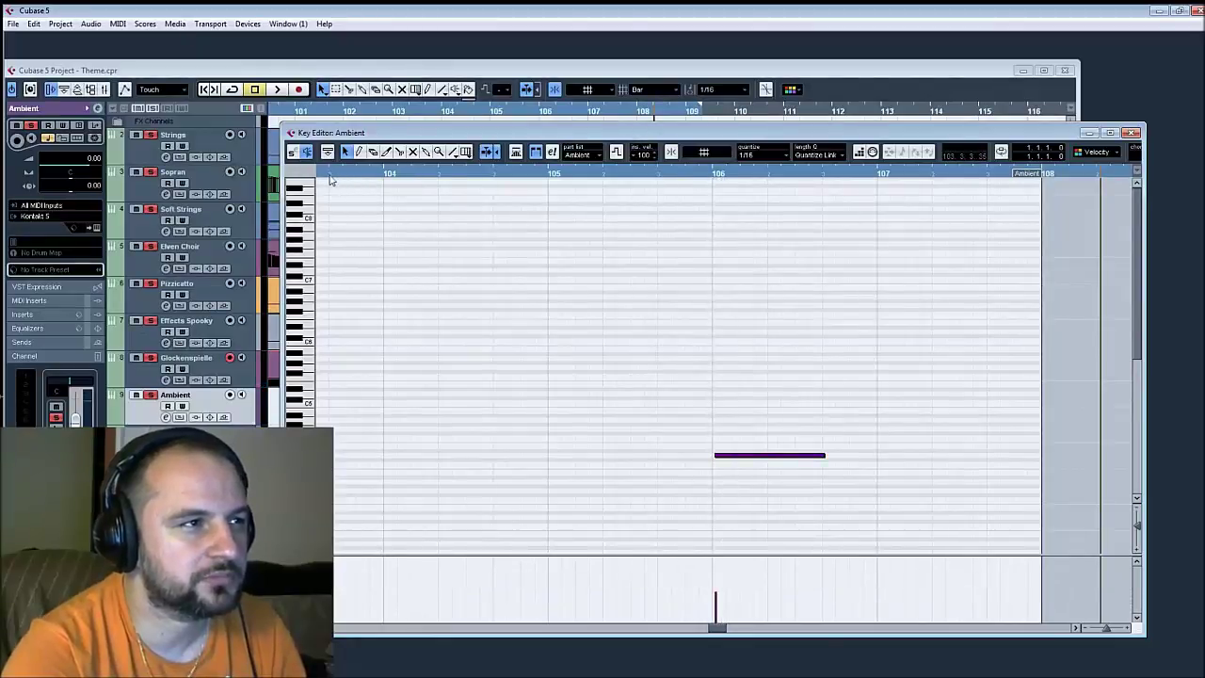
{"action": "scroll", "coordinate": [947, 250], "scroll_direction": "left", "scroll_amount": 8}
{"action": "scroll", "coordinate": [423, 315], "scroll_direction": "down", "scroll_amount": 2}
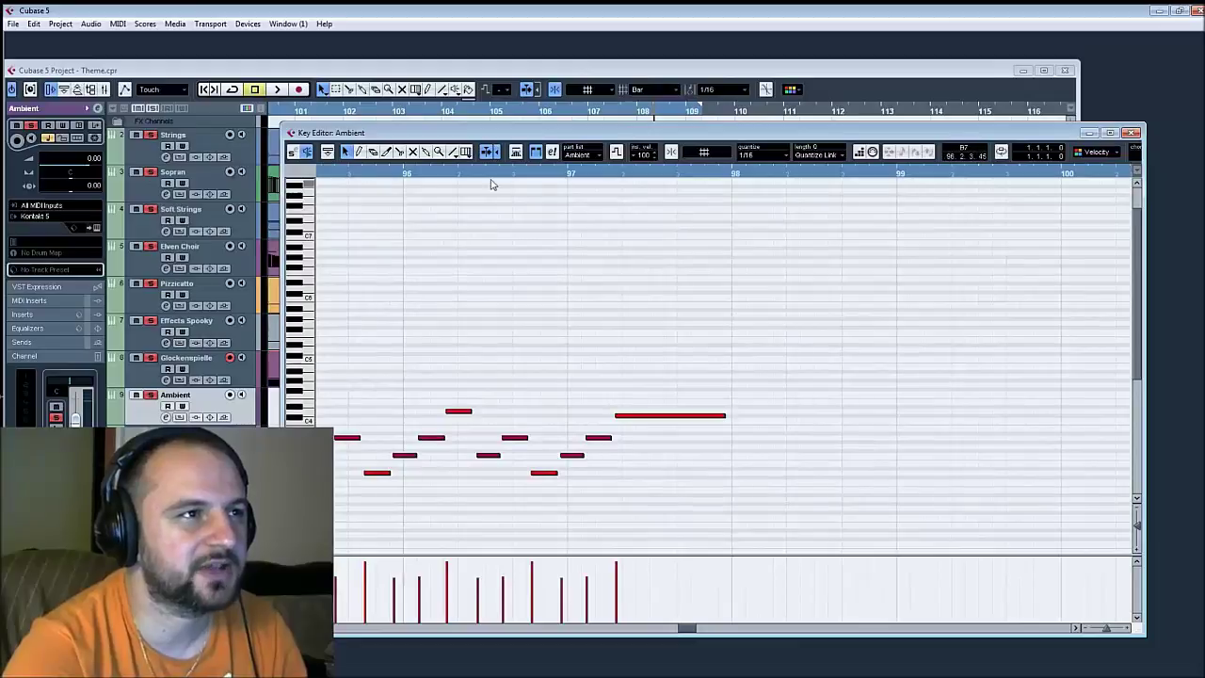
{"action": "scroll", "coordinate": [413, 241], "scroll_direction": "left", "scroll_amount": 8}
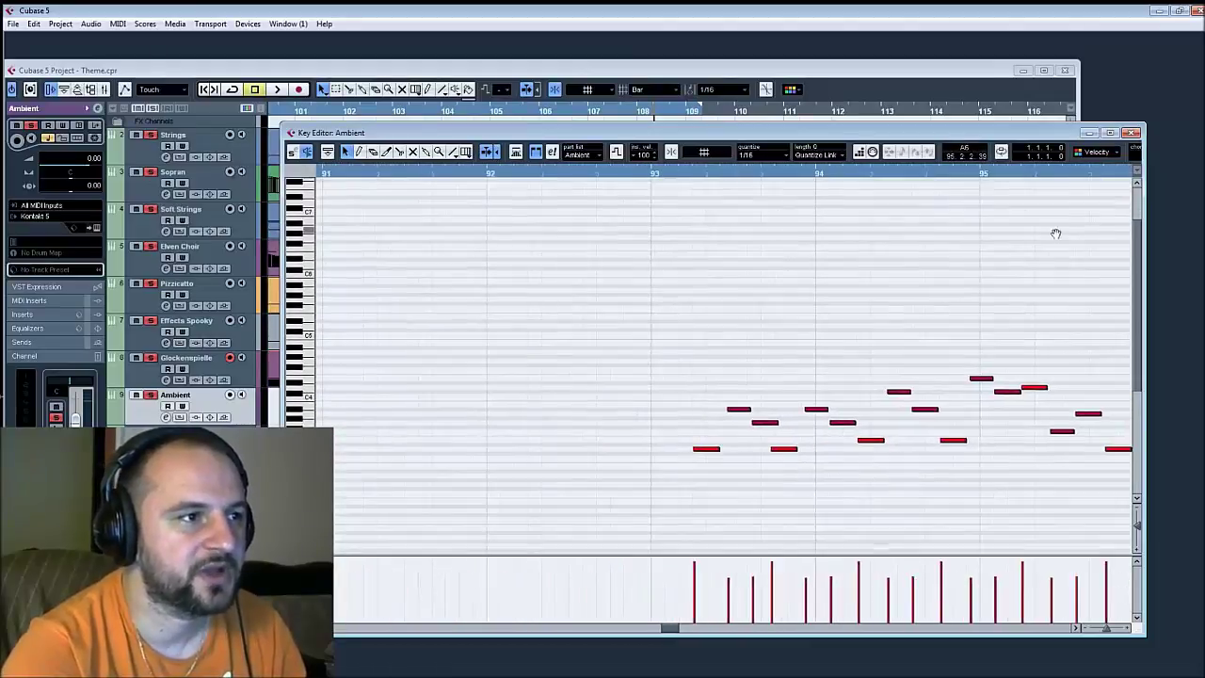
{"action": "scroll", "coordinate": [669, 370], "scroll_direction": "left", "scroll_amount": 5}
{"action": "scroll", "coordinate": [527, 405], "scroll_direction": "down", "scroll_amount": 1}
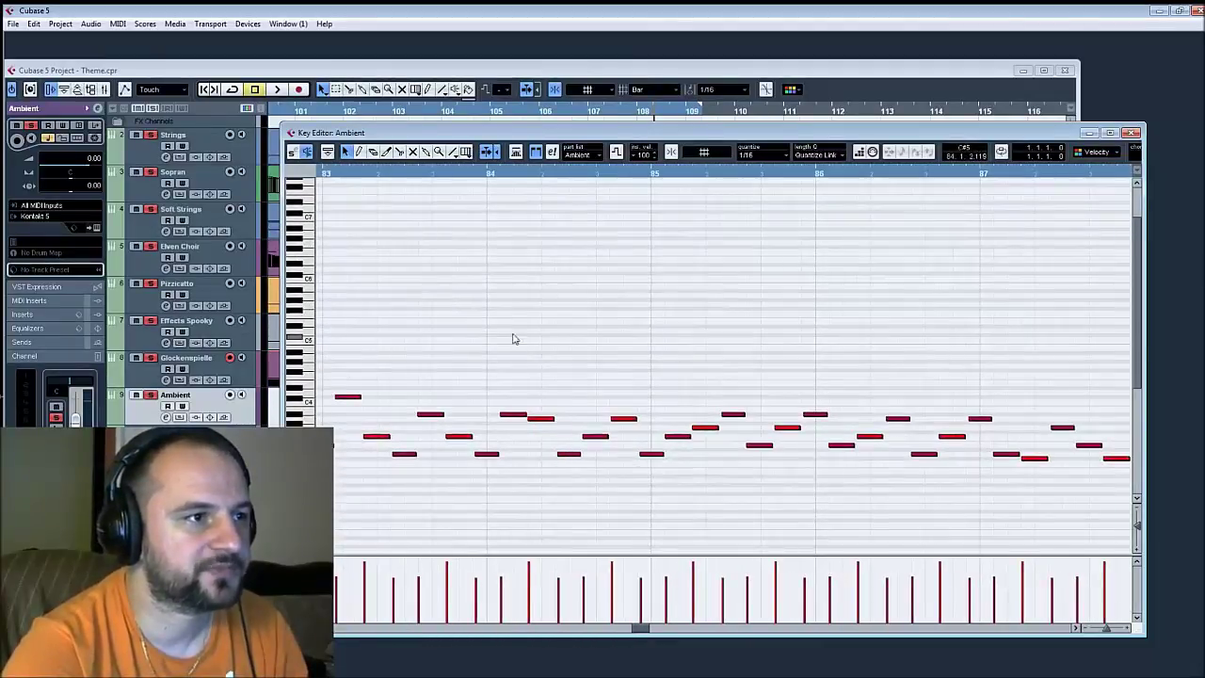
{"action": "left_click", "coordinate": [440, 174]}
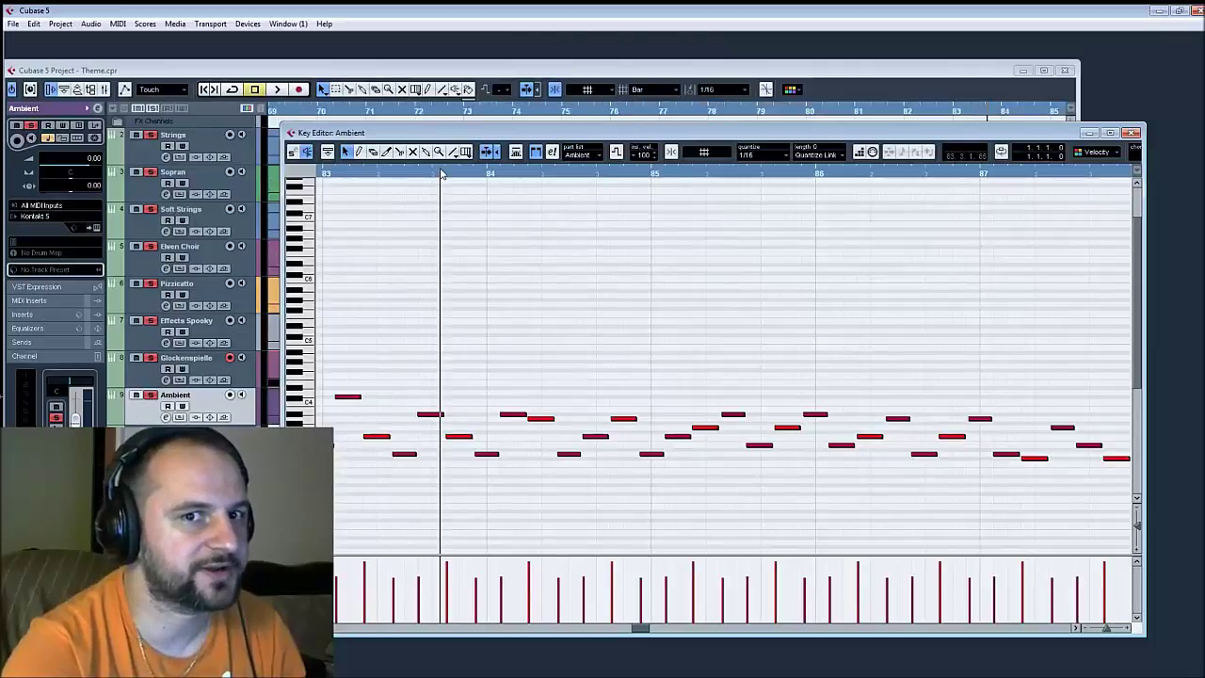